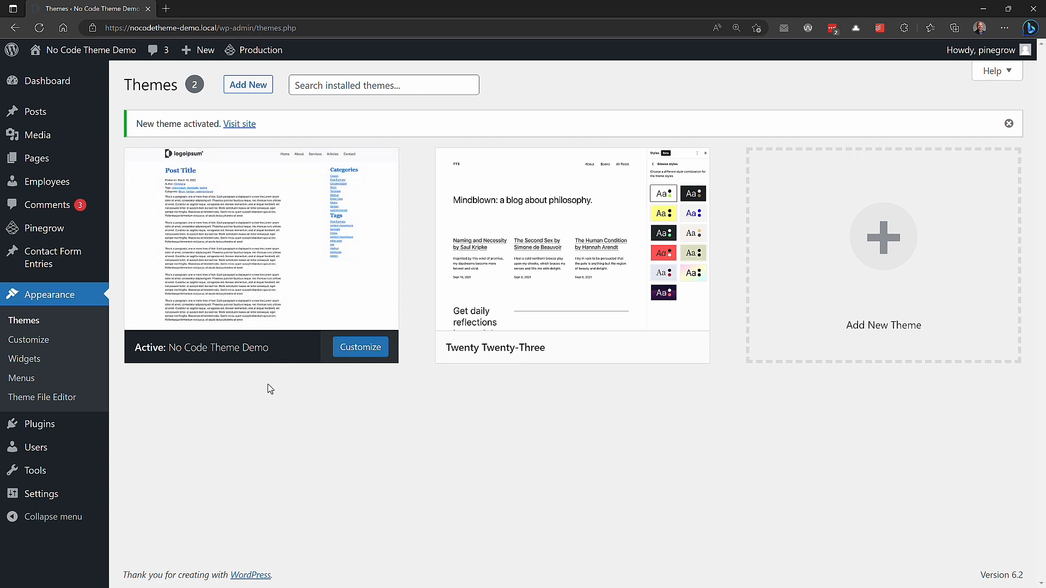
Step: Switch to File Explorer and create a folder named testfsetheme in the site's wp-content/themes directory
{"action": "key", "text": "alt+Tab"}
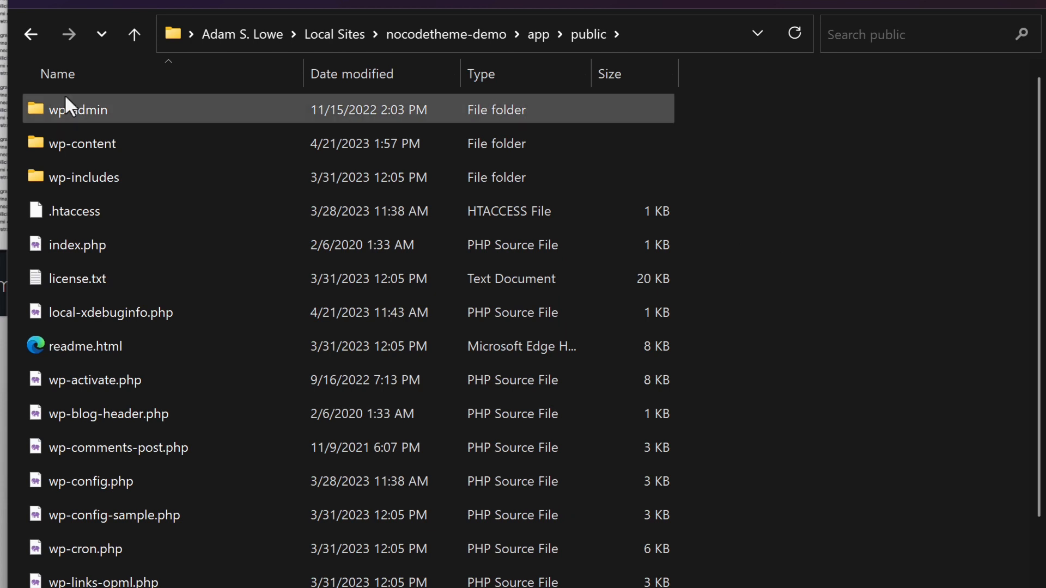
{"action": "double_click", "coordinate": [99, 145]}
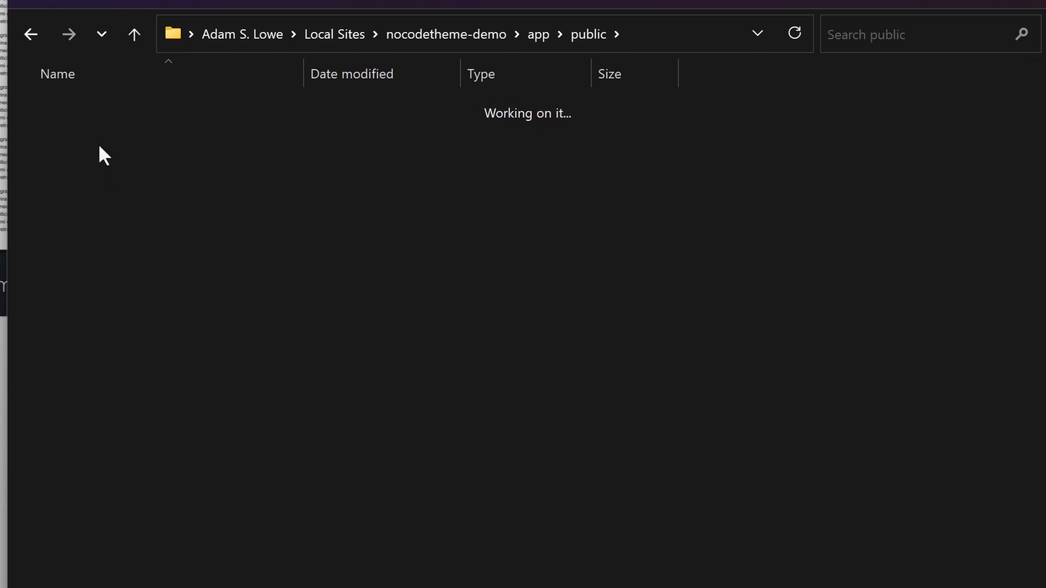
{"action": "double_click", "coordinate": [99, 147]}
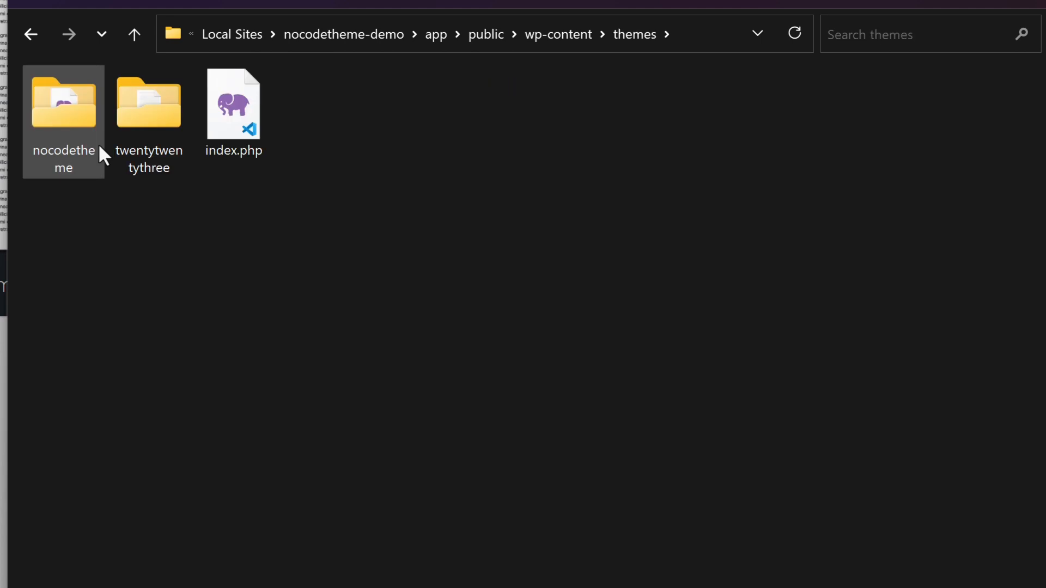
{"action": "right_click", "coordinate": [145, 354]}
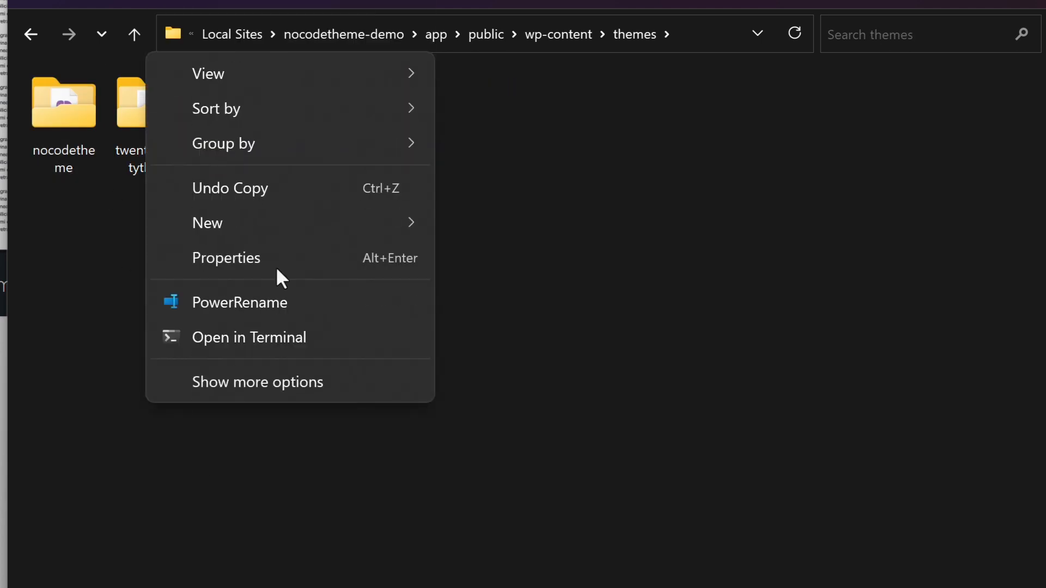
{"action": "mouse_move", "coordinate": [285, 223]}
{"action": "left_click", "coordinate": [520, 230]}
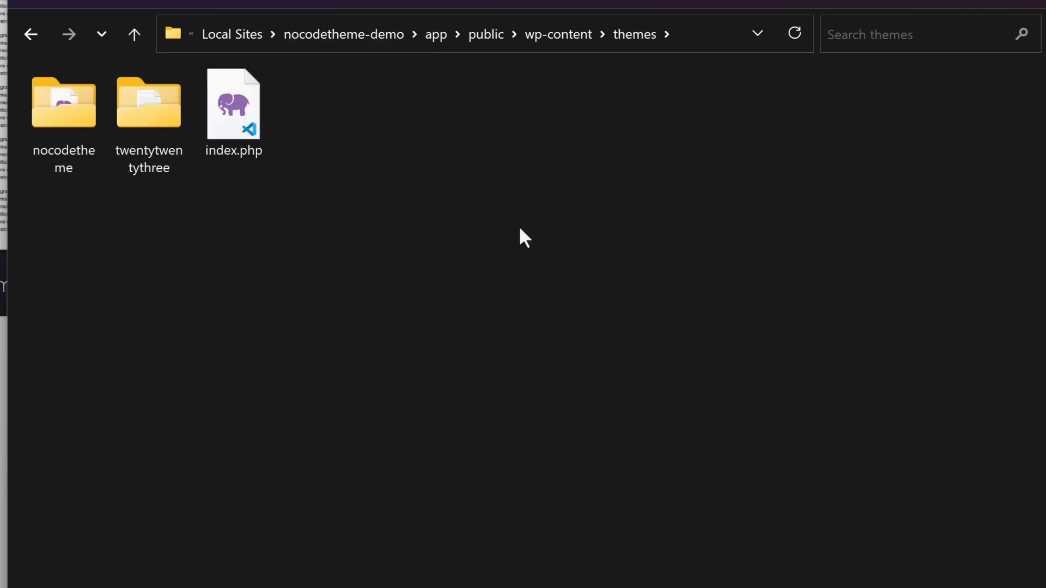
{"action": "type", "text": "testf"}
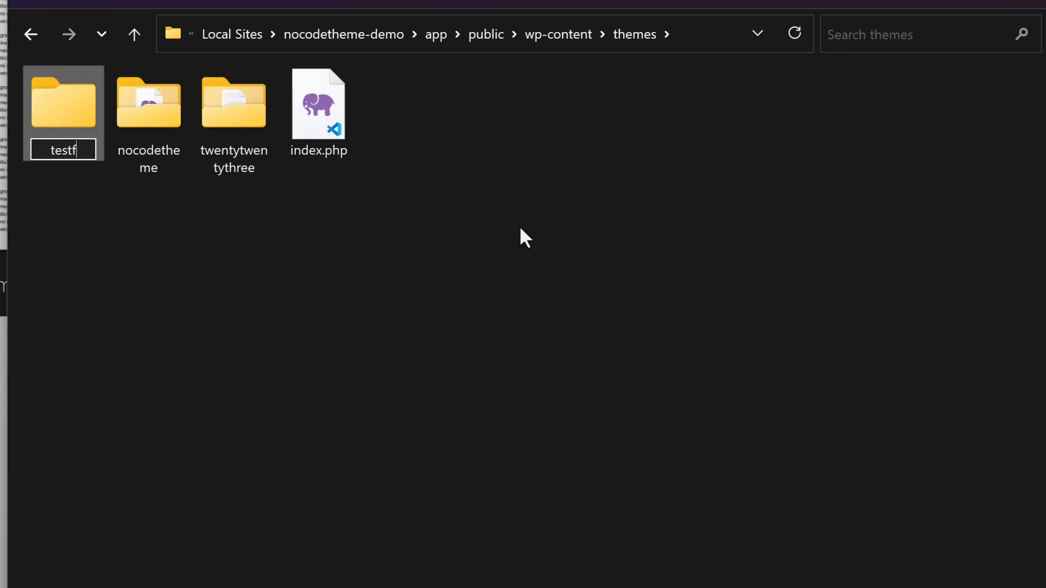
{"action": "type", "text": "setheme"}
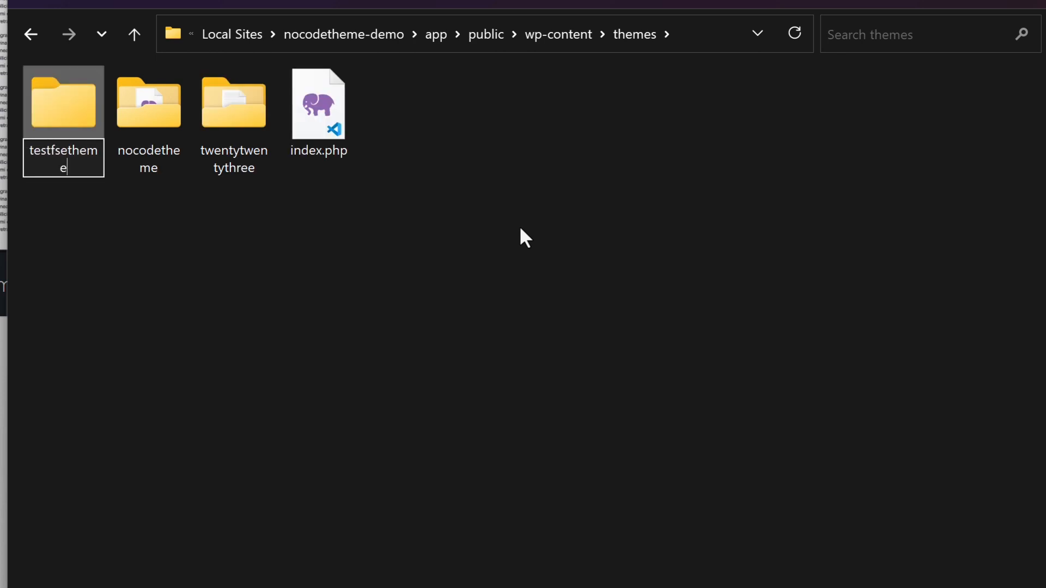
{"action": "key", "text": "Return"}
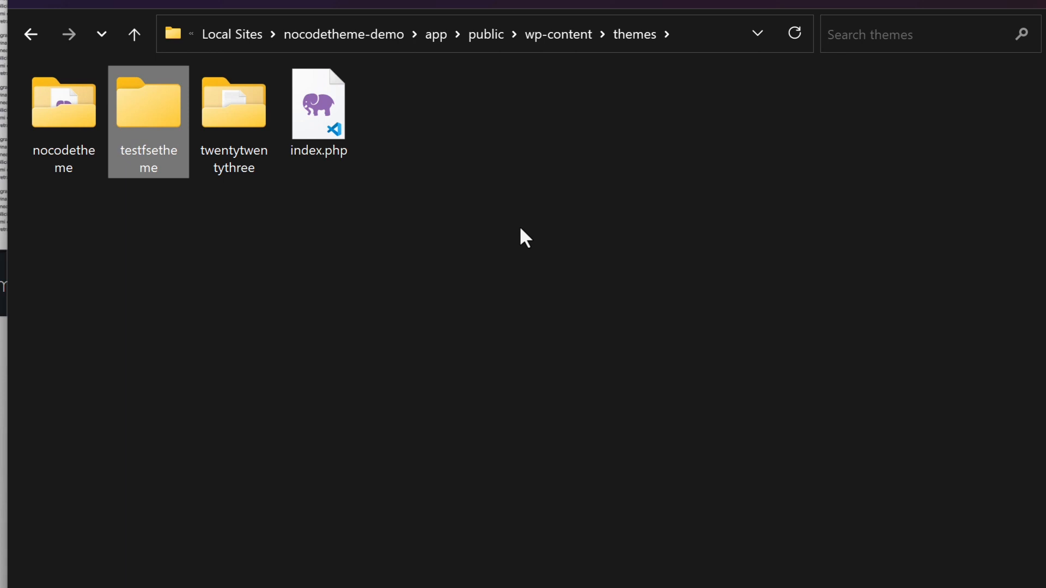
Step: Create an empty file named style.css inside the testfsetheme folder, replacing the .txt extension
{"action": "double_click", "coordinate": [141, 107]}
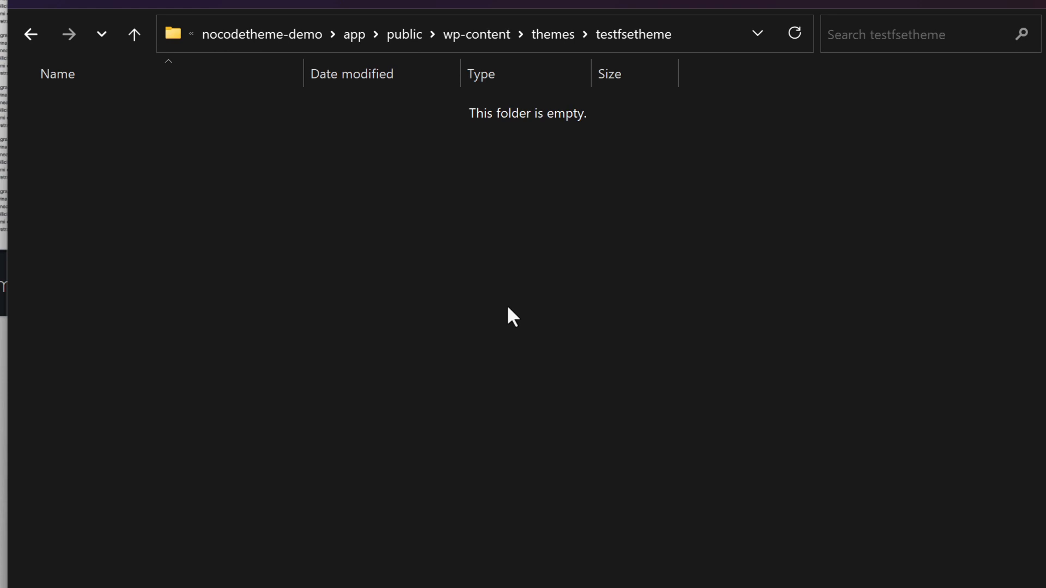
{"action": "right_click", "coordinate": [377, 258]}
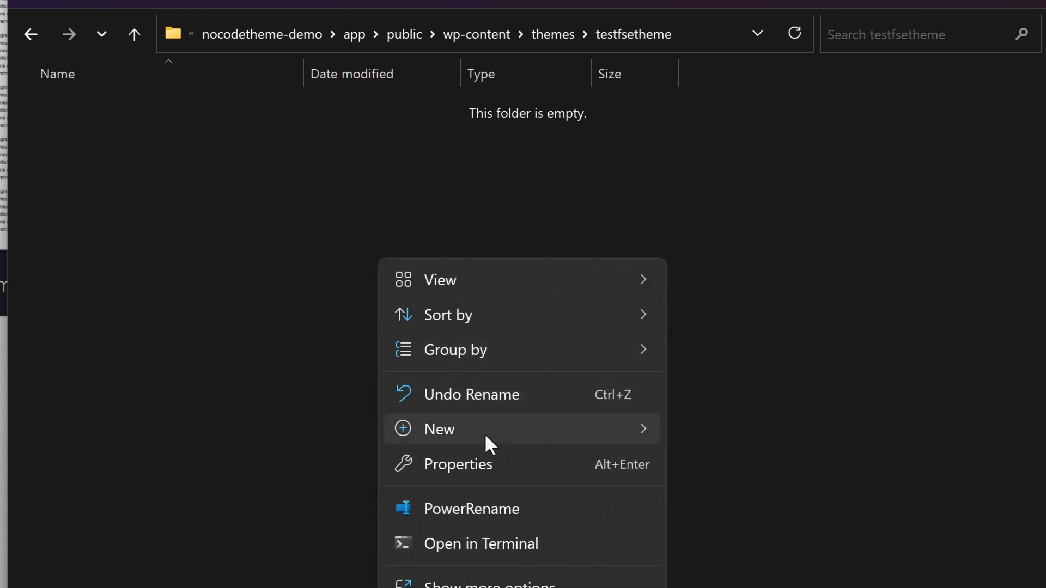
{"action": "mouse_move", "coordinate": [485, 435]}
{"action": "left_click", "coordinate": [747, 400]}
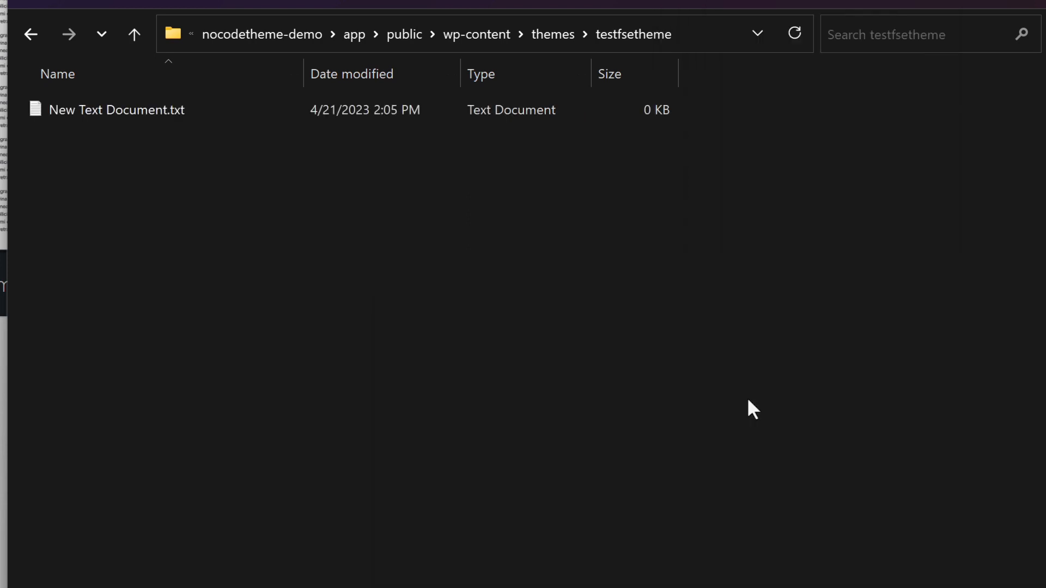
{"action": "key", "text": "Delete"}
{"action": "key", "text": "Delete"}
{"action": "type", "text": "style.css"}
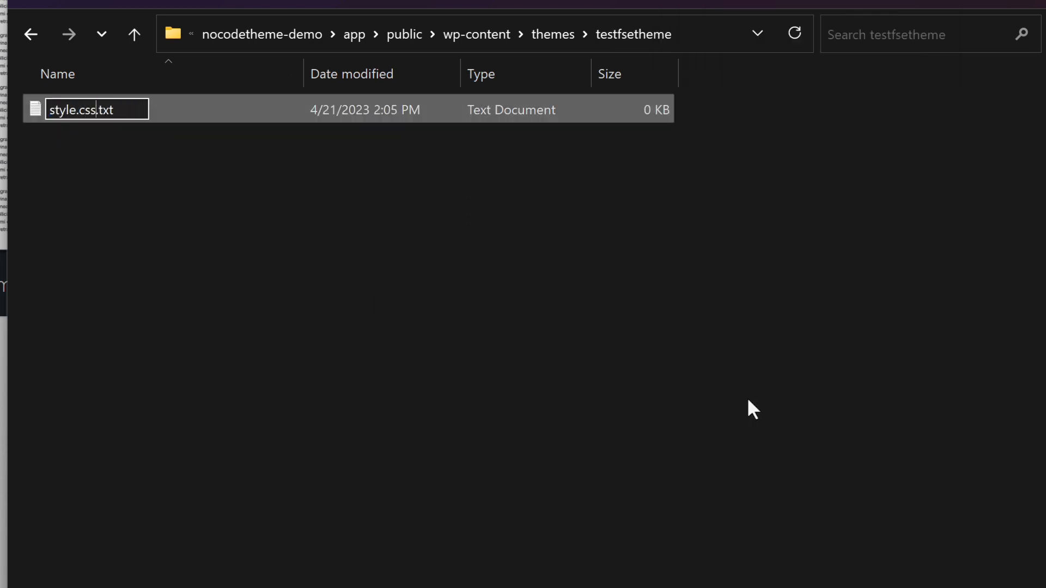
{"action": "key", "text": "Delete"}
{"action": "key", "text": "Delete"}
{"action": "key", "text": "Delete"}
{"action": "key", "text": "Return"}
Step: Create a subfolder named templates in the testfsetheme folder
{"action": "right_click", "coordinate": [147, 227]}
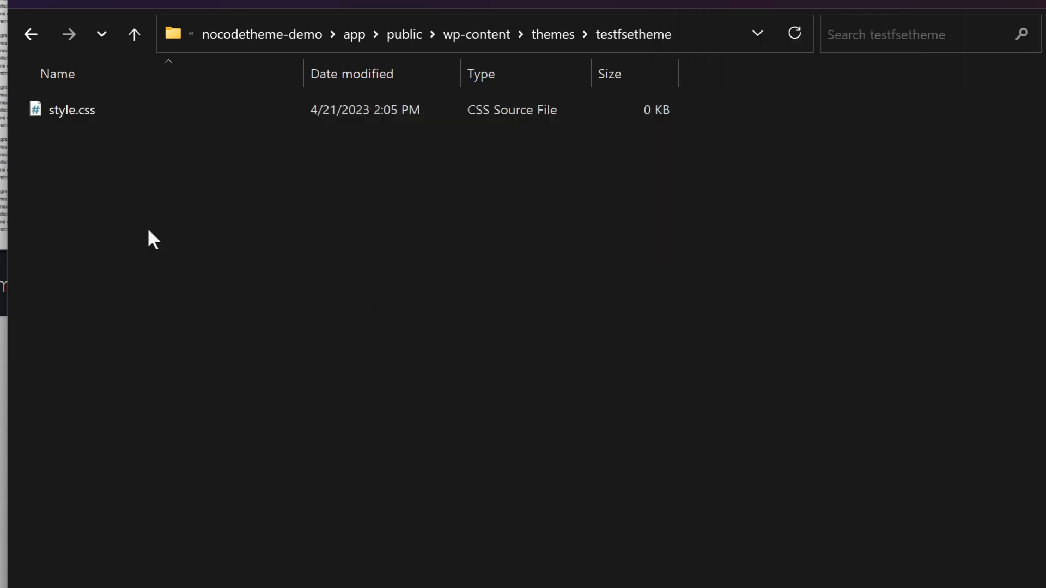
{"action": "mouse_move", "coordinate": [286, 406]}
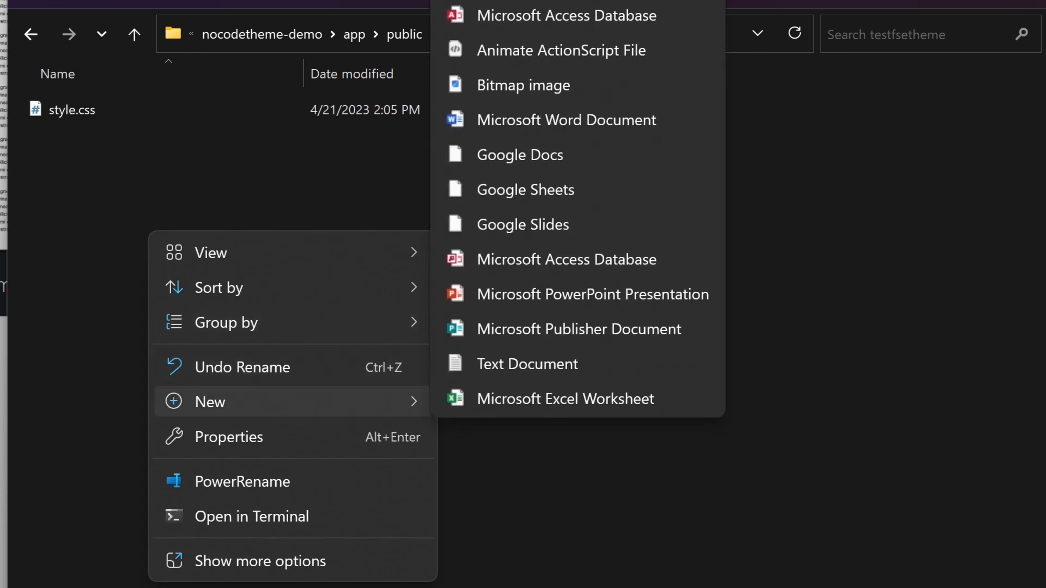
{"action": "left_click", "coordinate": [702, 1]}
{"action": "key", "text": "ctrl+shift+n"}
{"action": "type", "text": "tem"}
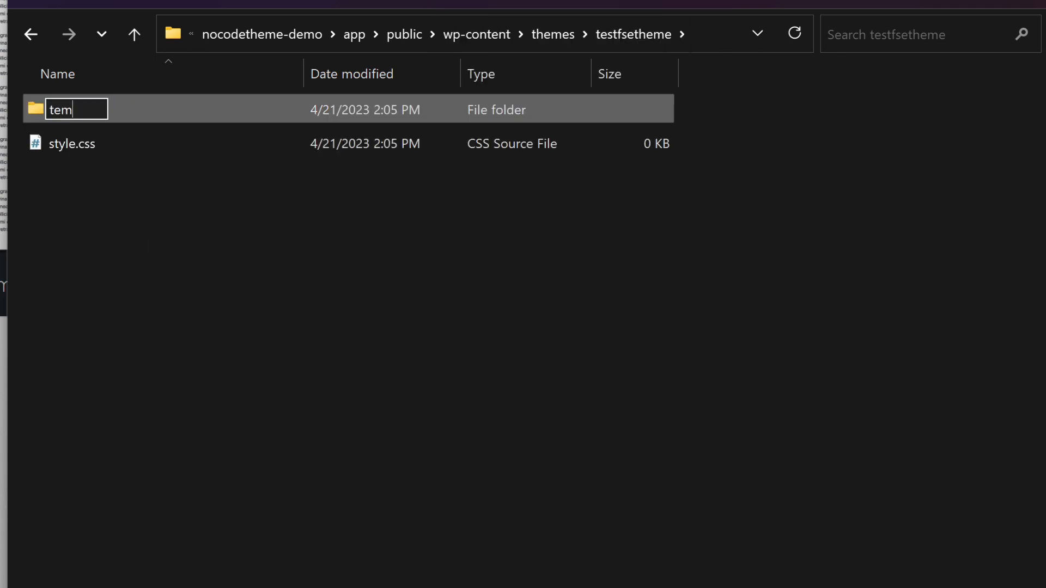
{"action": "type", "text": "plates"}
{"action": "key", "text": "Return"}
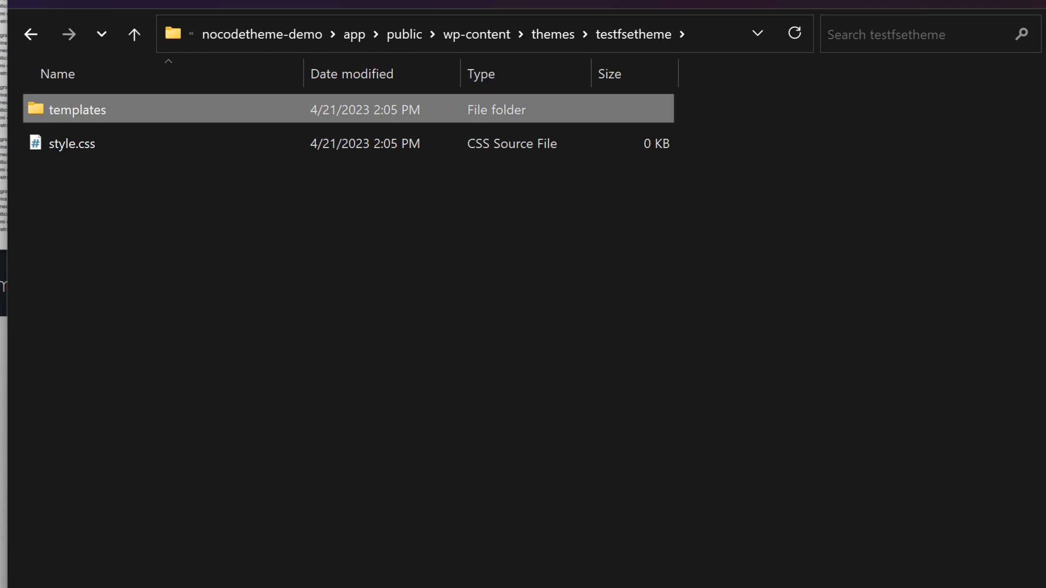
Step: Create an empty file named index.html inside the templates folder, without the .txt extension
{"action": "key", "text": "Return"}
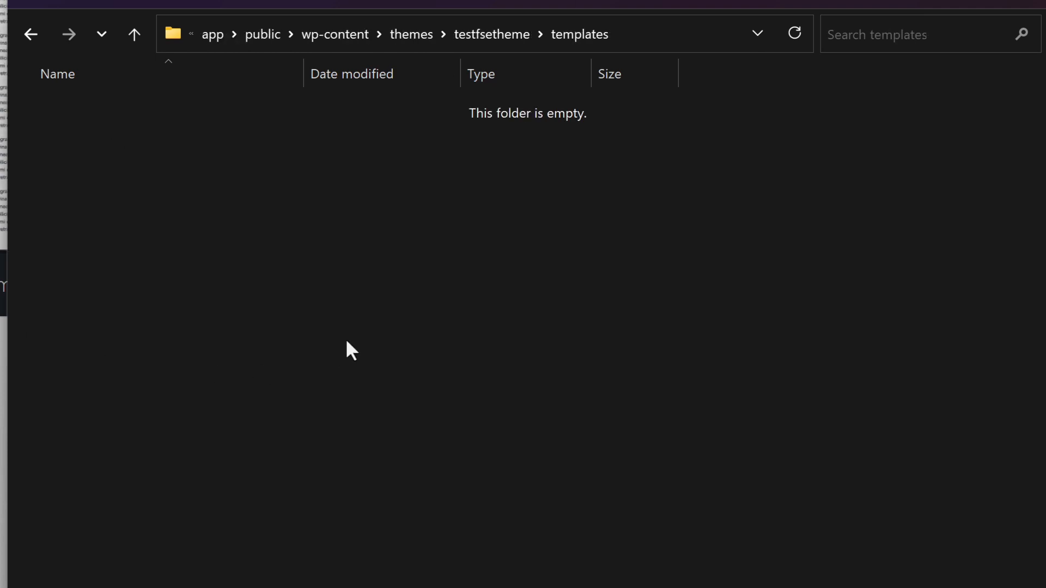
{"action": "right_click", "coordinate": [446, 390]}
{"action": "mouse_move", "coordinate": [457, 209]}
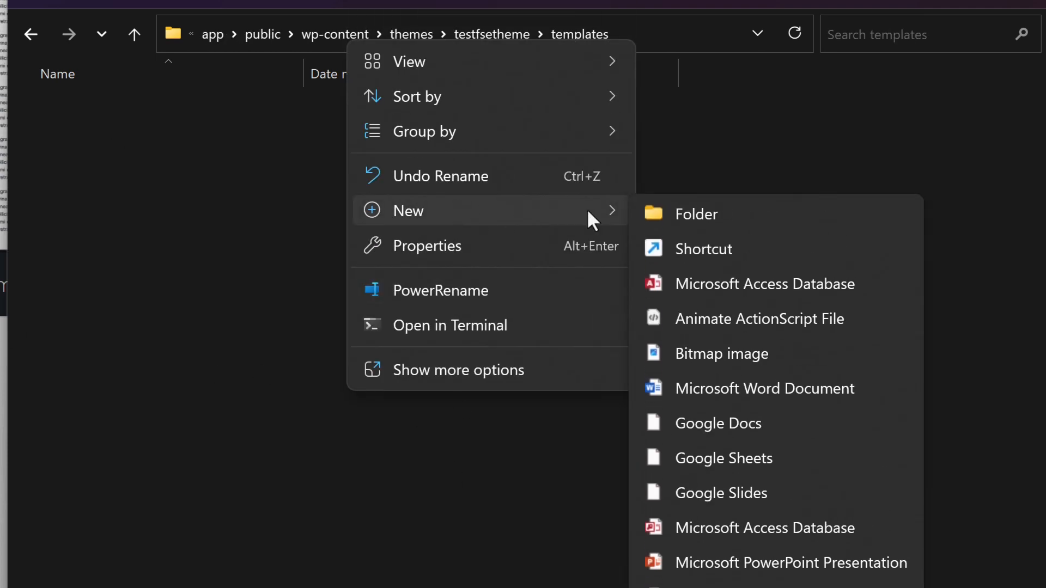
{"action": "left_click", "coordinate": [719, 586]}
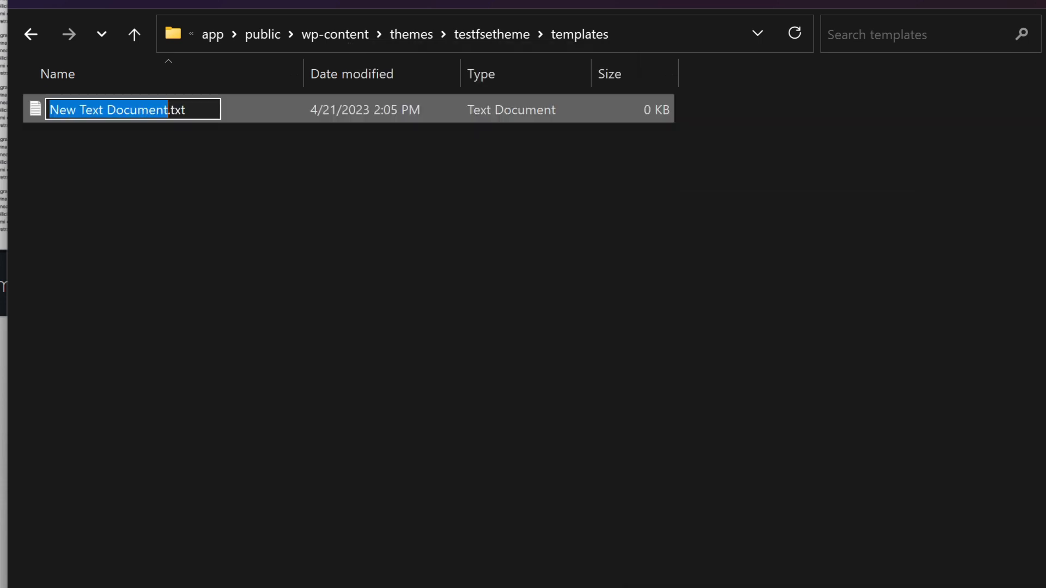
{"action": "type", "text": "index.html"}
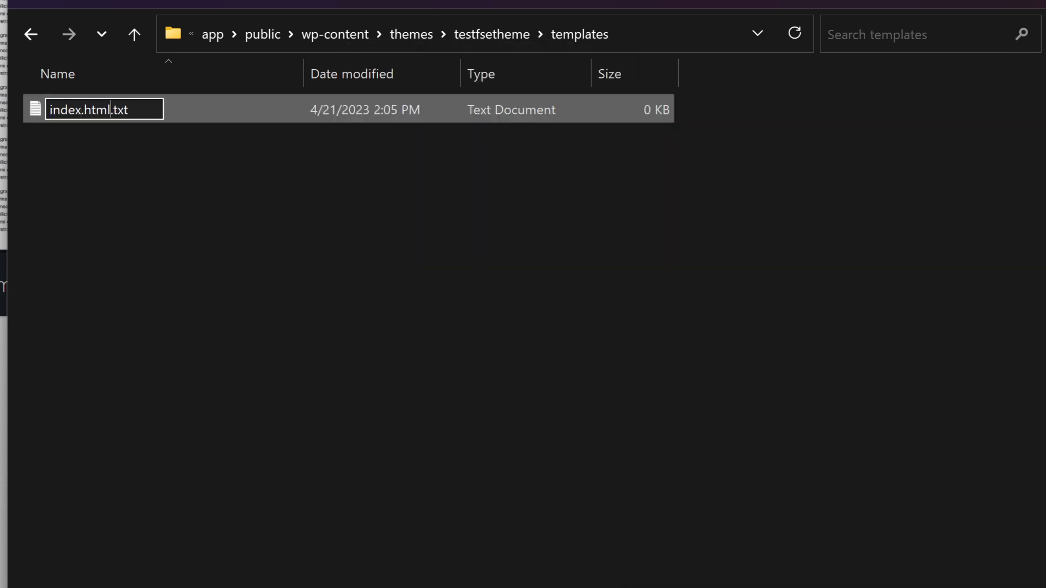
{"action": "key", "text": "Return"}
{"action": "key", "text": "F2"}
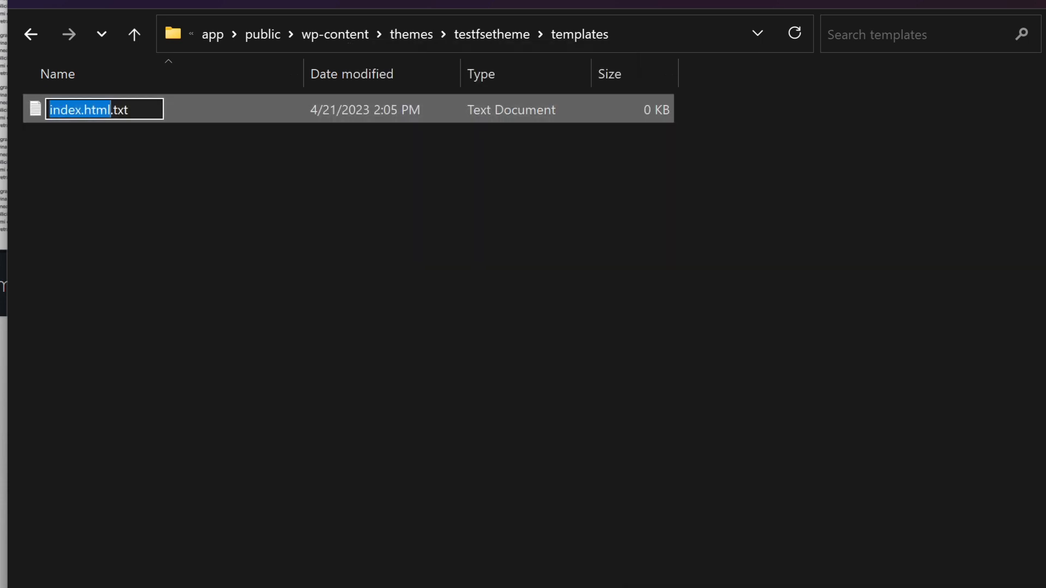
{"action": "key", "text": "ctrl+a"}
{"action": "key", "text": "End"}
{"action": "key", "text": "BackSpace"}
{"action": "key", "text": "BackSpace"}
{"action": "key", "text": "BackSpace"}
{"action": "key", "text": "BackSpace"}
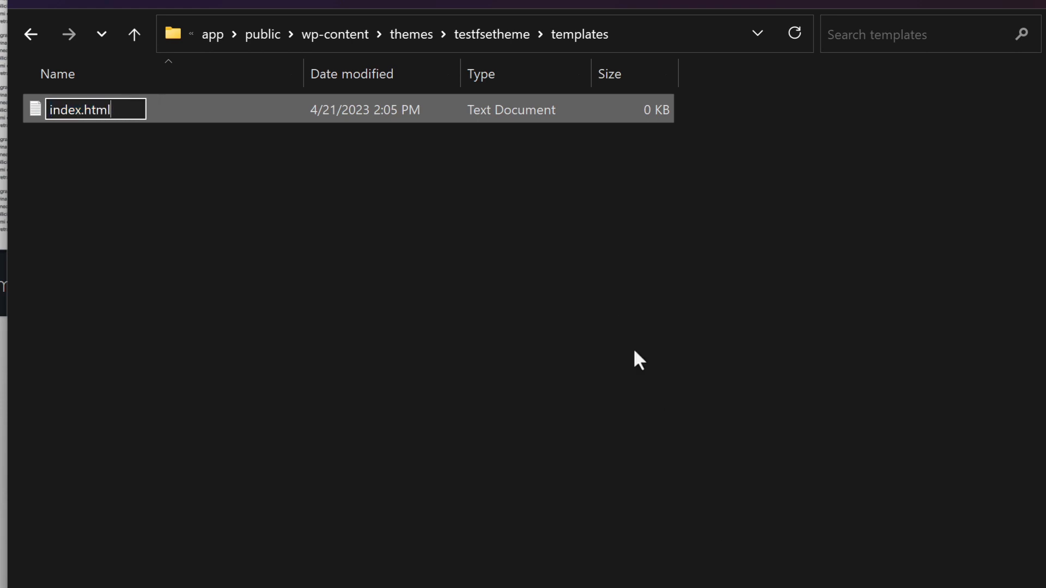
{"action": "key", "text": "Return"}
Step: Open testfsetheme's style.css in VS Code, paste the theme header comment for Test FSE Theme, version 0.0.1, text domain testfsetheme, and save it
{"action": "left_click", "coordinate": [491, 32]}
{"action": "left_click", "coordinate": [80, 218]}
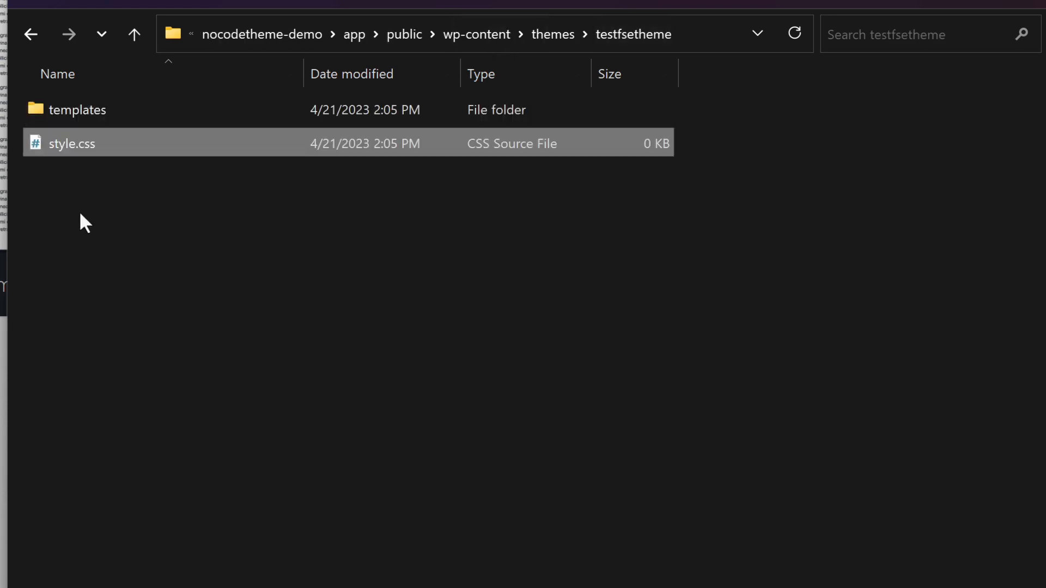
{"action": "right_click", "coordinate": [79, 142]}
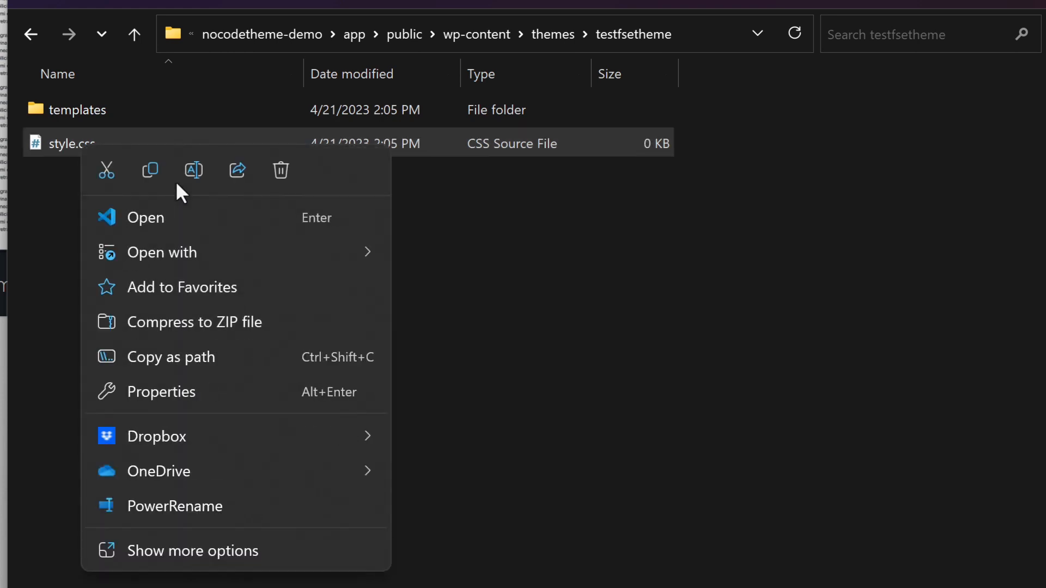
{"action": "left_click", "coordinate": [178, 217]}
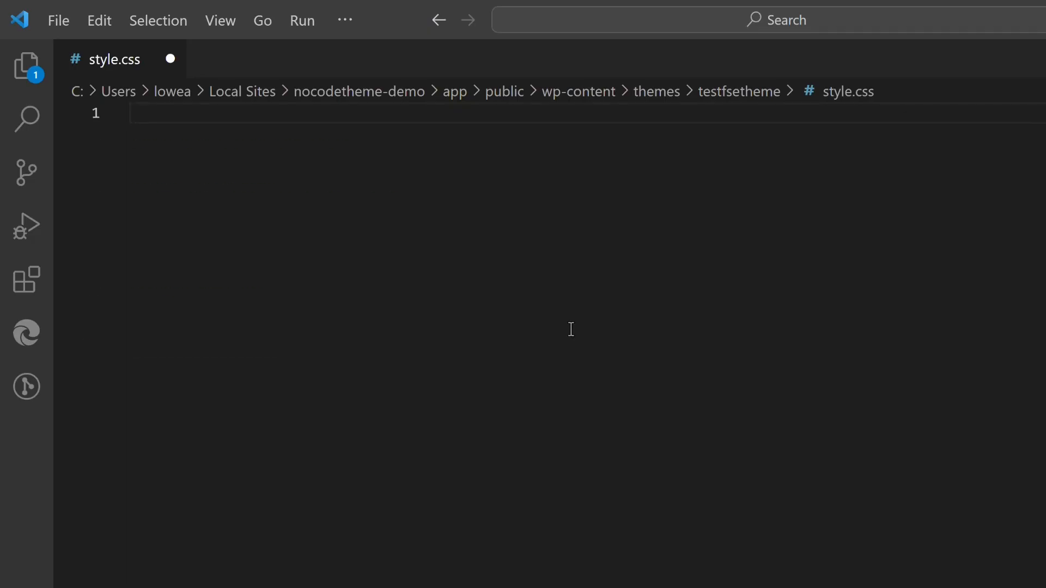
{"action": "type", "text": "/* Theme Name: Test FSE Theme Theme URI: http://example.com Author: Adam Lowe Author URI: http://adamlowe.io/ Description: This amazing theme was created with my own two hands Version: 0.0.1 License: GNU General Public License v2 or later License URI: http://www.gnu.org/licenses/gpl-2.0.html Text Domain: testfsetheme */"}
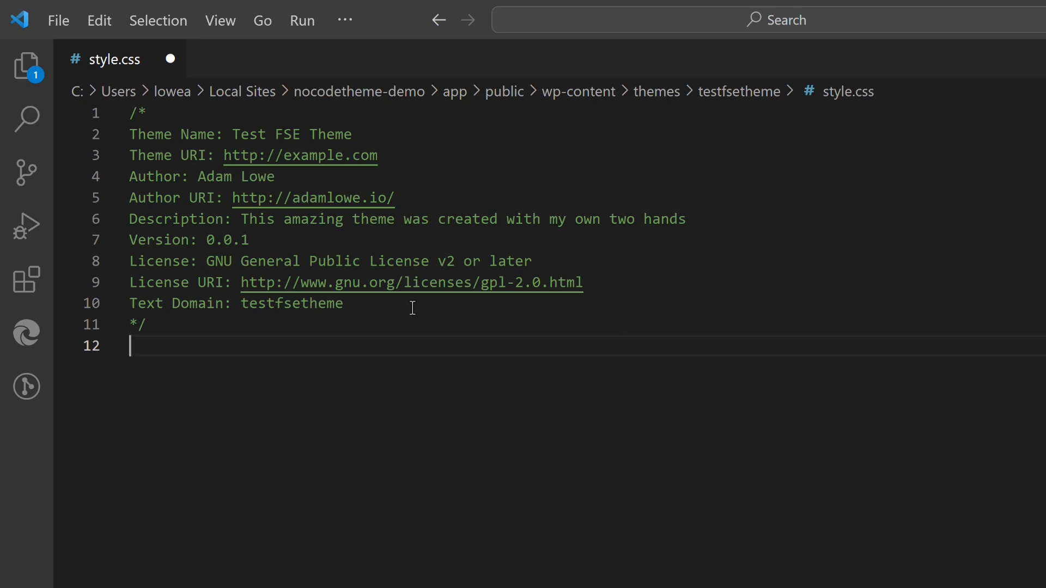
{"action": "key", "text": "ctrl+s"}
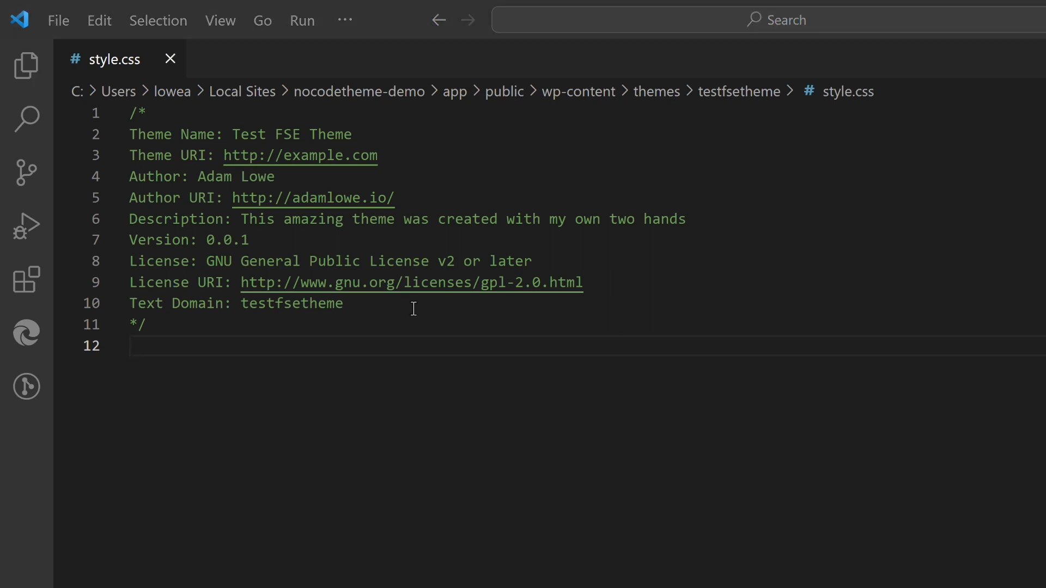
Step: Switch to the browser, reload the WordPress Themes page and activate Test FSE Theme
{"action": "key", "text": "alt+Tab"}
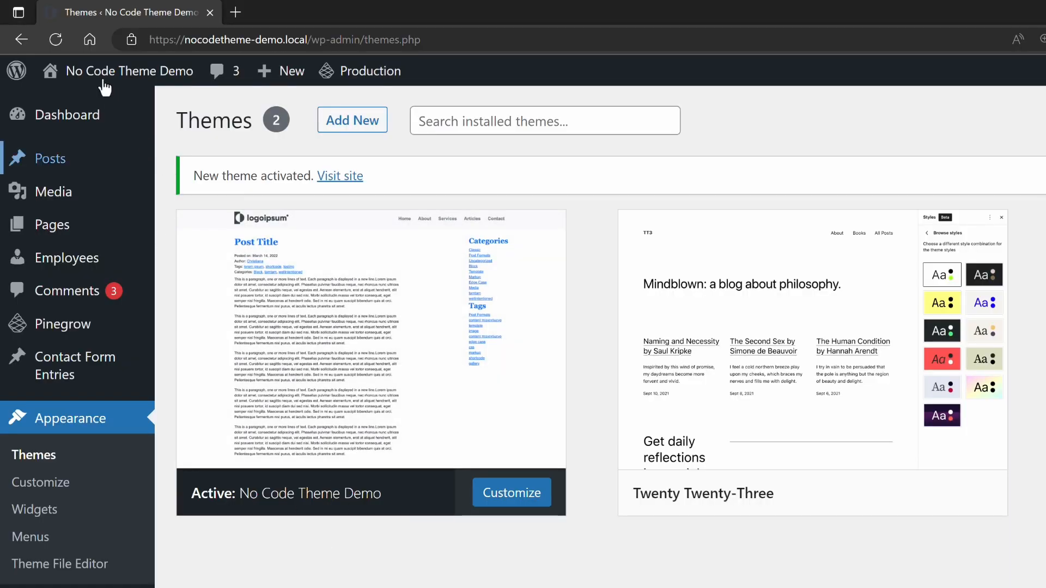
{"action": "left_click", "coordinate": [58, 39]}
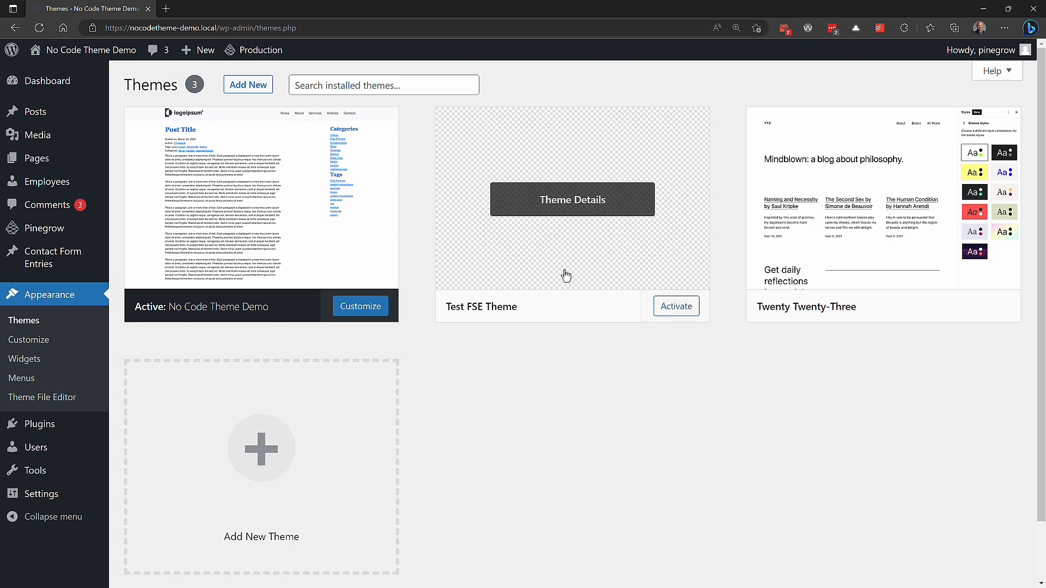
{"action": "left_click", "coordinate": [674, 305]}
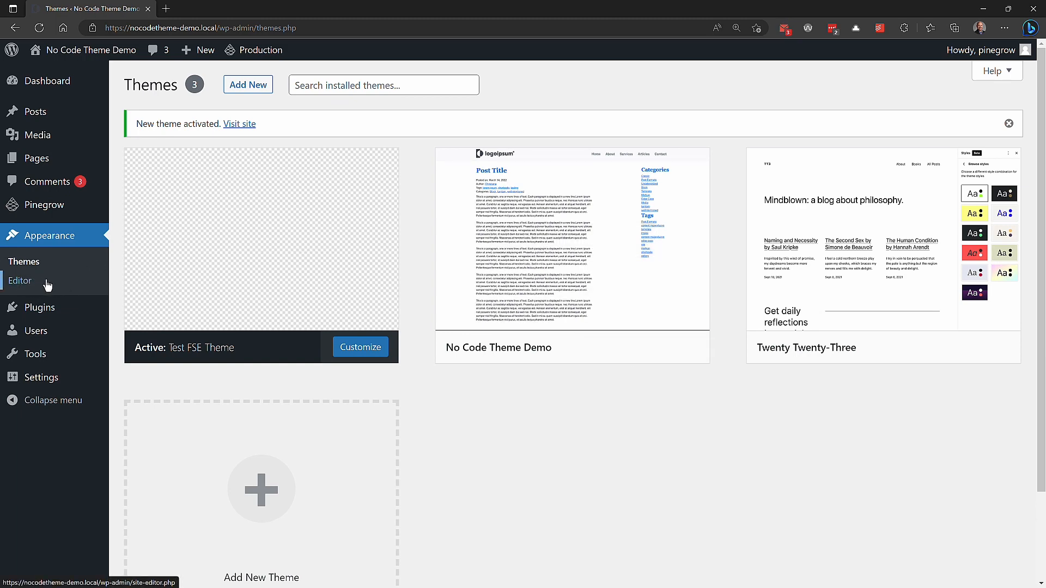
Step: View all of the theme's templates in the site editor and examine which new template types can be added
{"action": "left_click", "coordinate": [20, 281]}
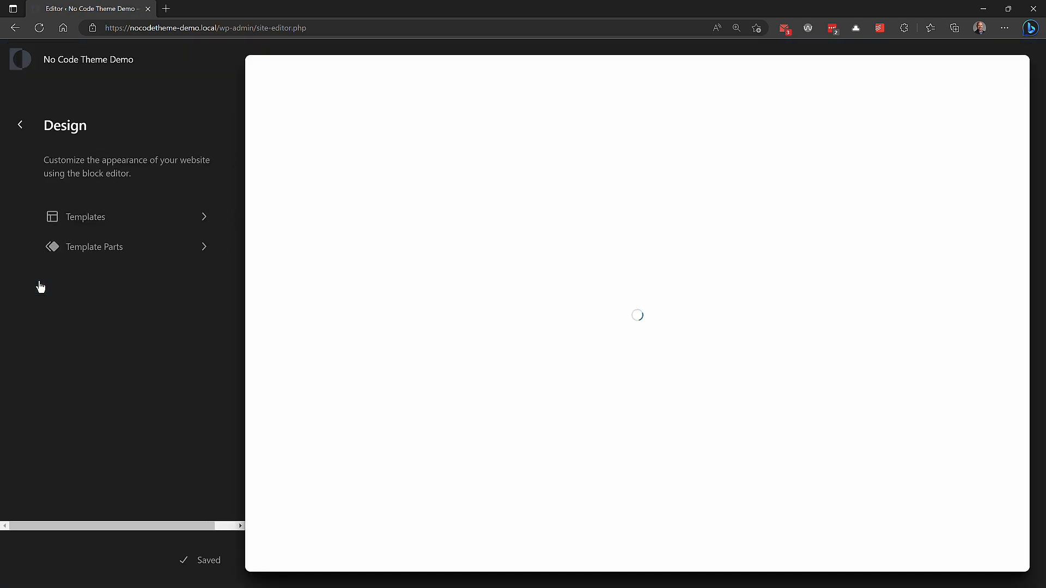
{"action": "left_click", "coordinate": [116, 225]}
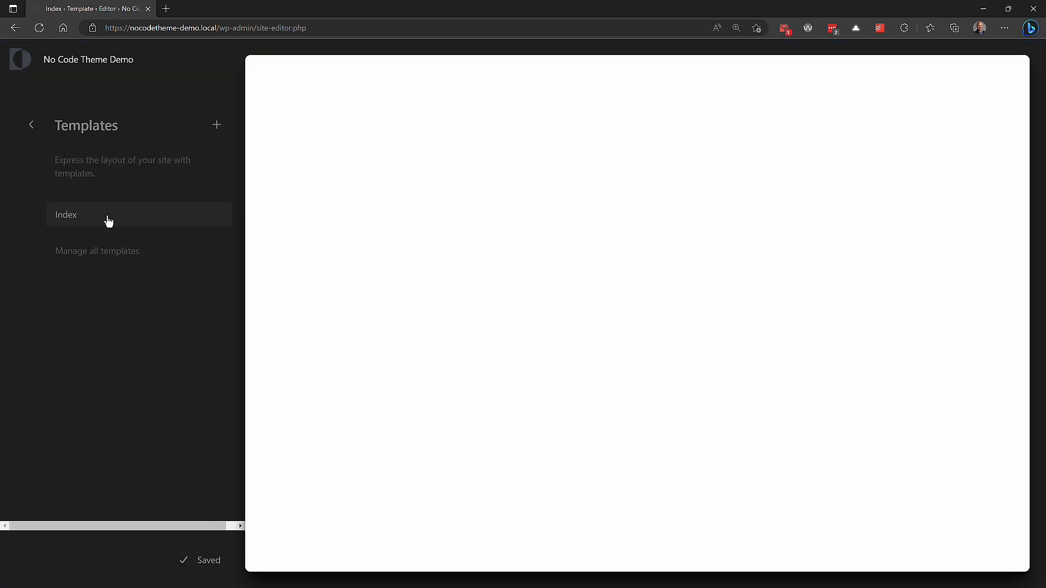
{"action": "left_click", "coordinate": [121, 252]}
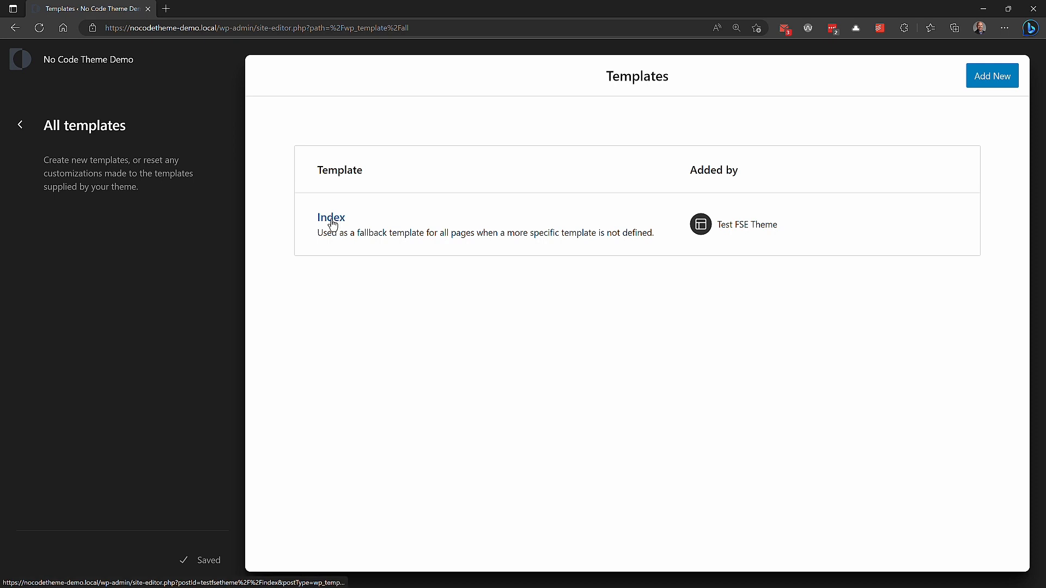
{"action": "left_click", "coordinate": [981, 76]}
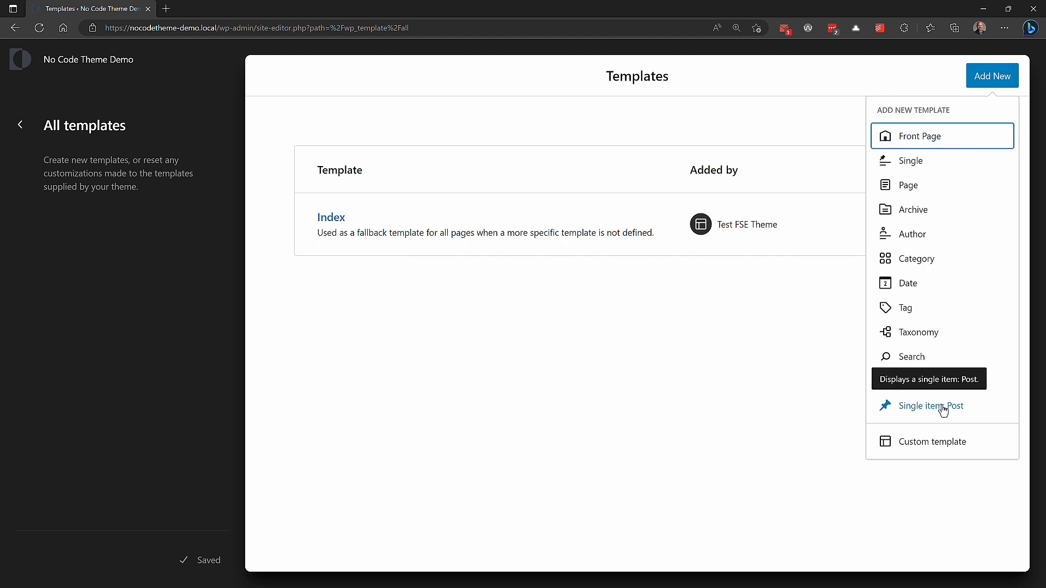
{"action": "left_click", "coordinate": [770, 412]}
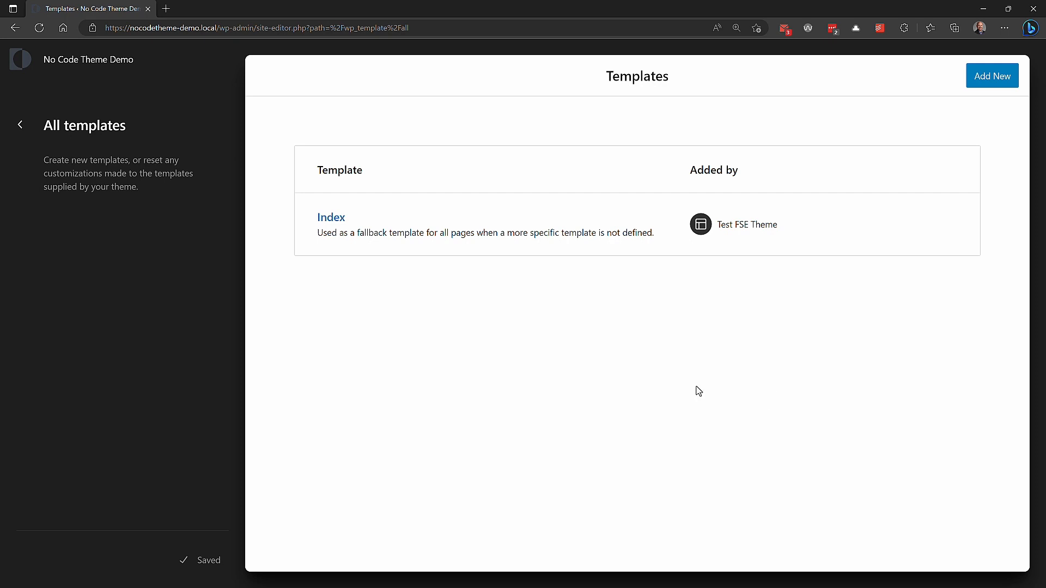
Step: Leave the site editor, switch to Pinegrow and set the project's theme name to No Code Theme Demo FSE and its slug to nocodethemefse
{"action": "left_click", "coordinate": [21, 60]}
{"action": "key", "text": "alt+Tab"}
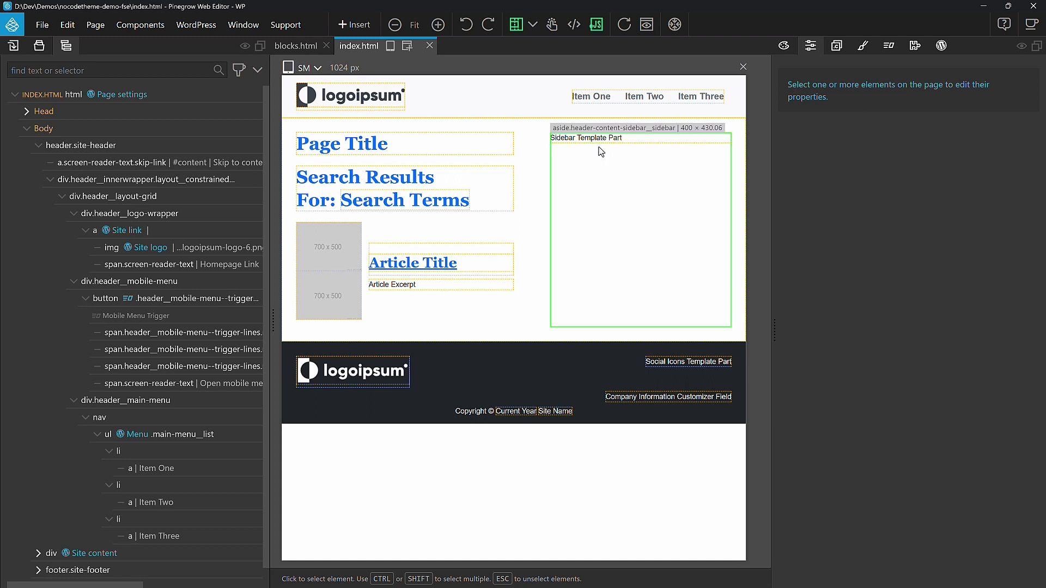
{"action": "left_click", "coordinate": [40, 48]}
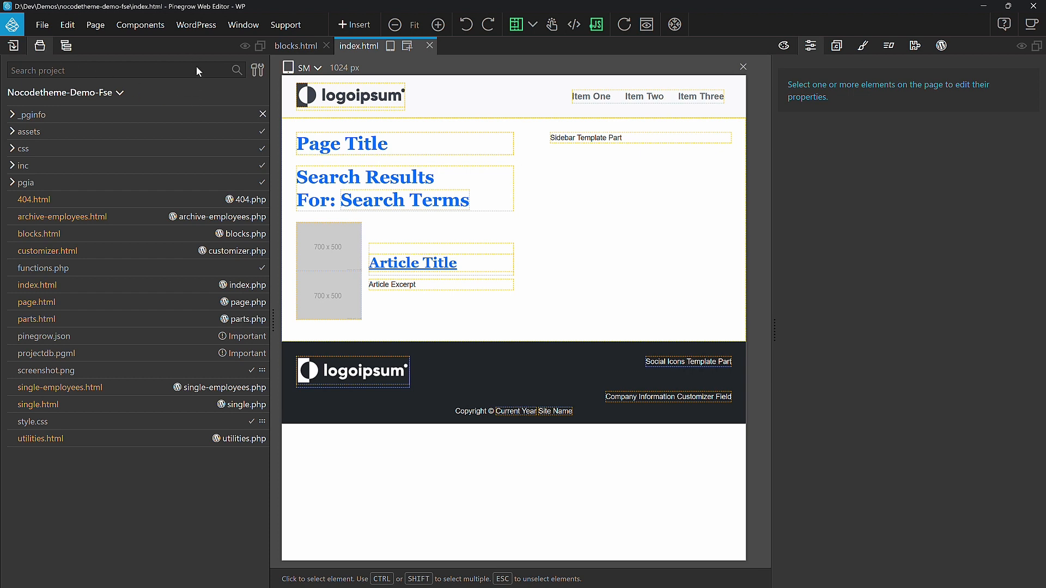
{"action": "left_click", "coordinate": [196, 30]}
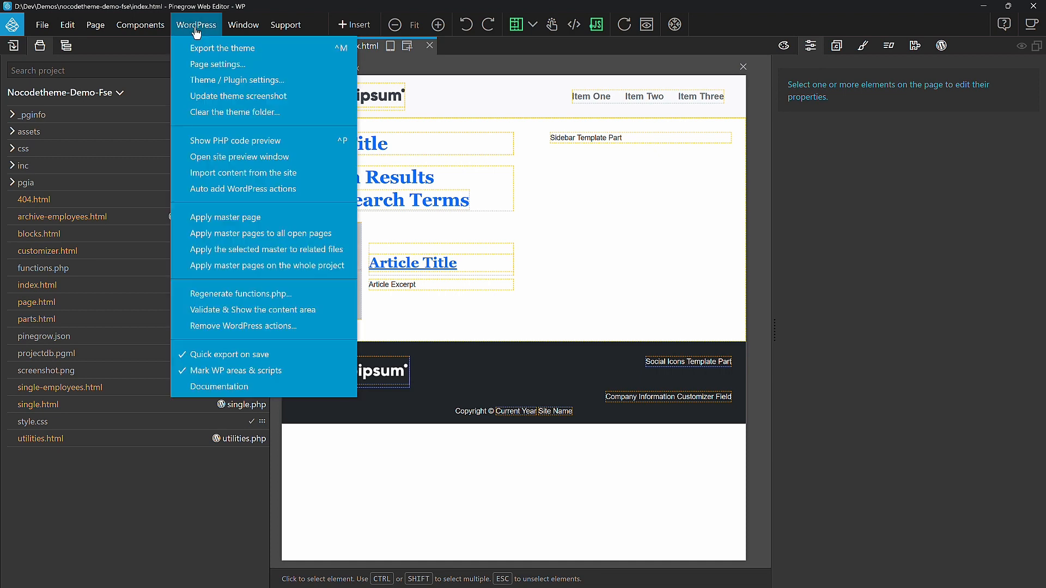
{"action": "left_click", "coordinate": [244, 86]}
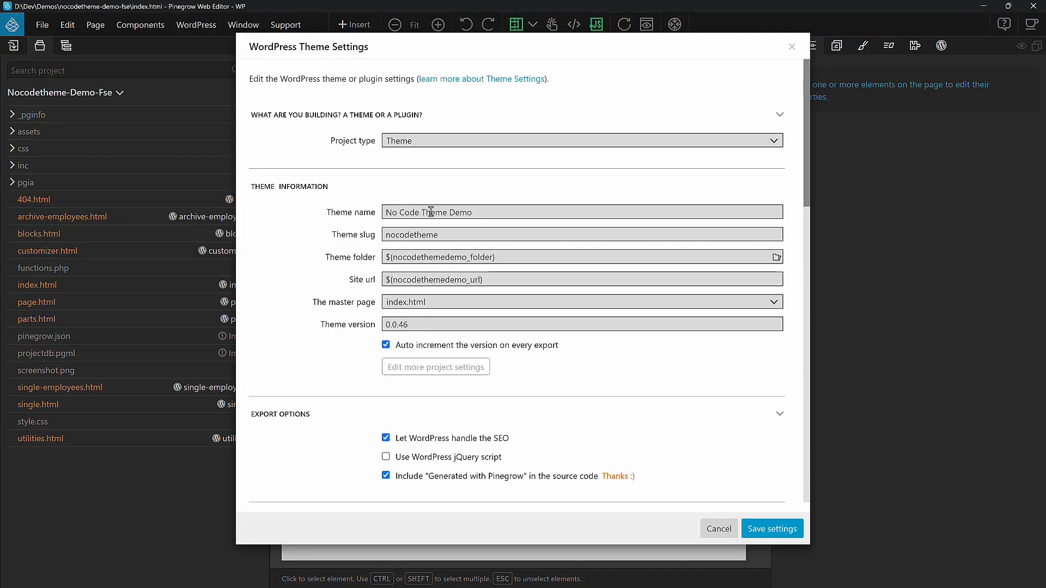
{"action": "left_click", "coordinate": [491, 212]}
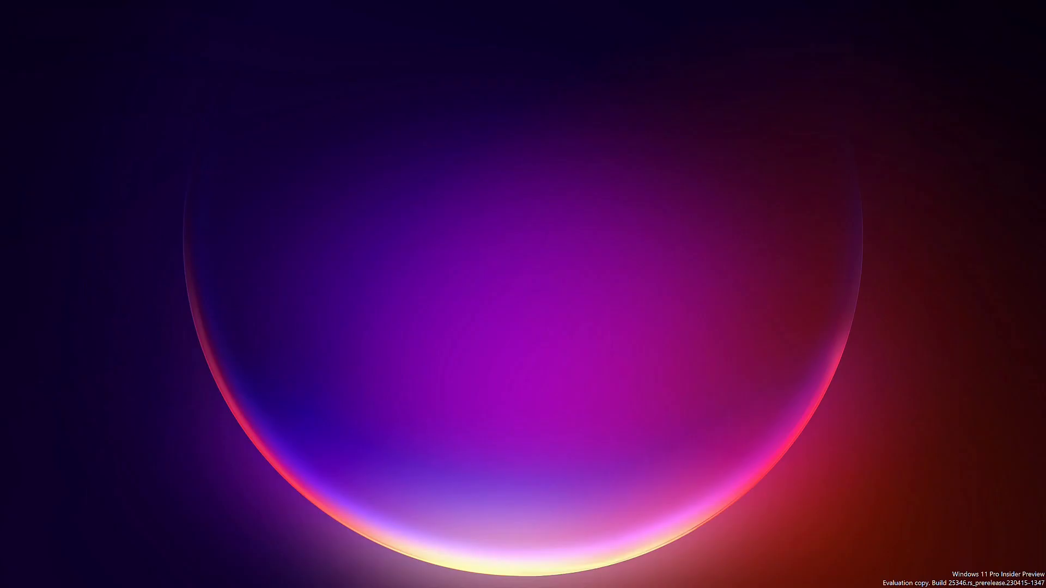
Step: In File Explorer, create a folder named nocodethemefse inside the site's themes folder and open it
{"action": "key", "text": "alt+Tab"}
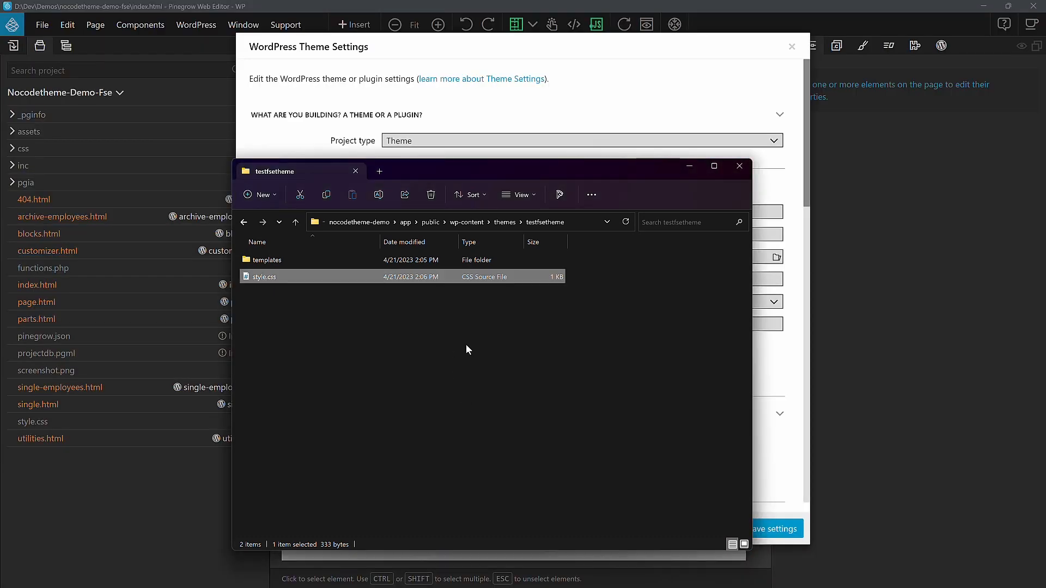
{"action": "left_click", "coordinate": [466, 344]}
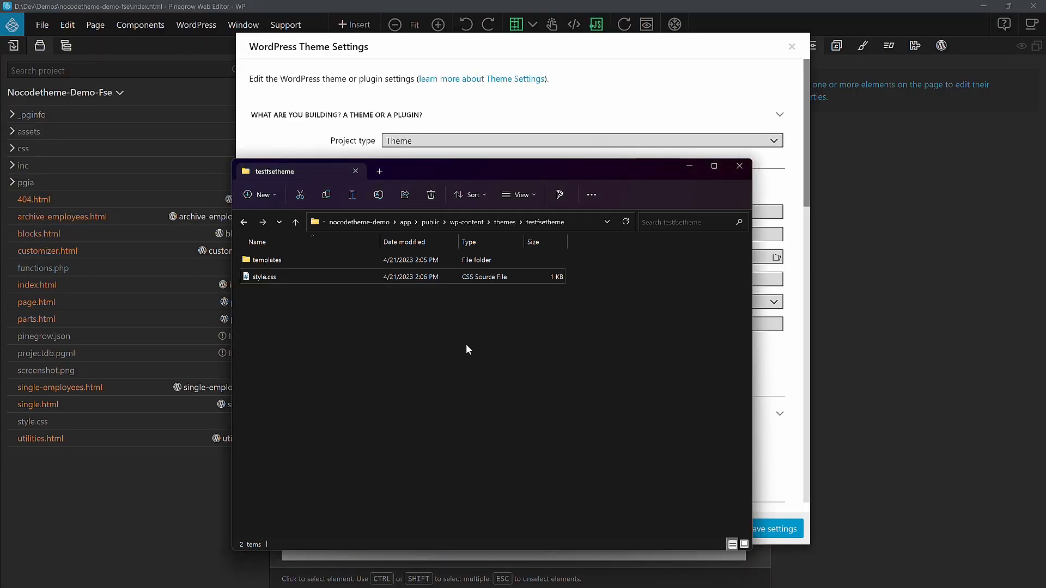
{"action": "left_click", "coordinate": [502, 224]}
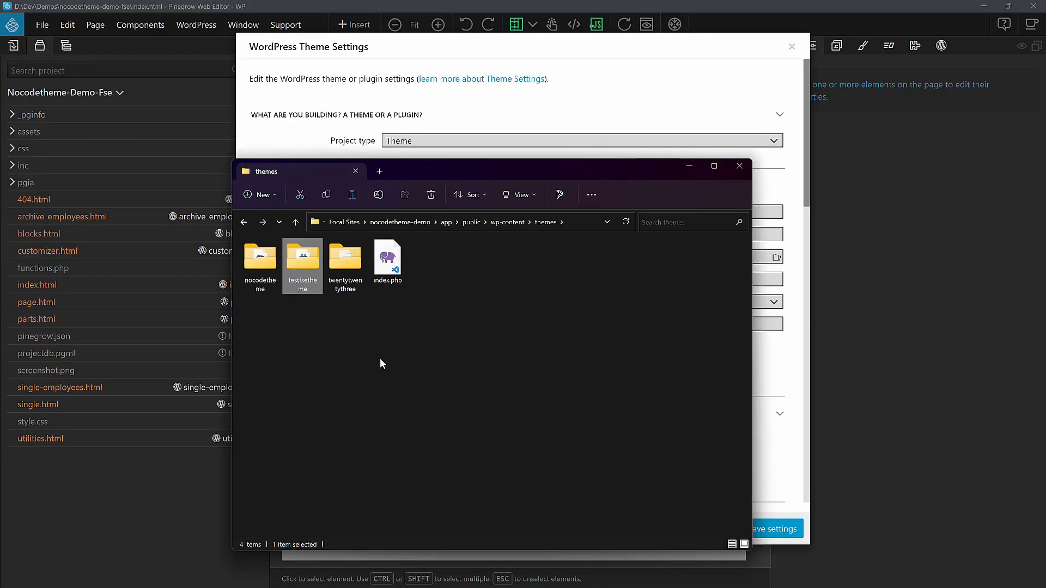
{"action": "right_click", "coordinate": [335, 368]}
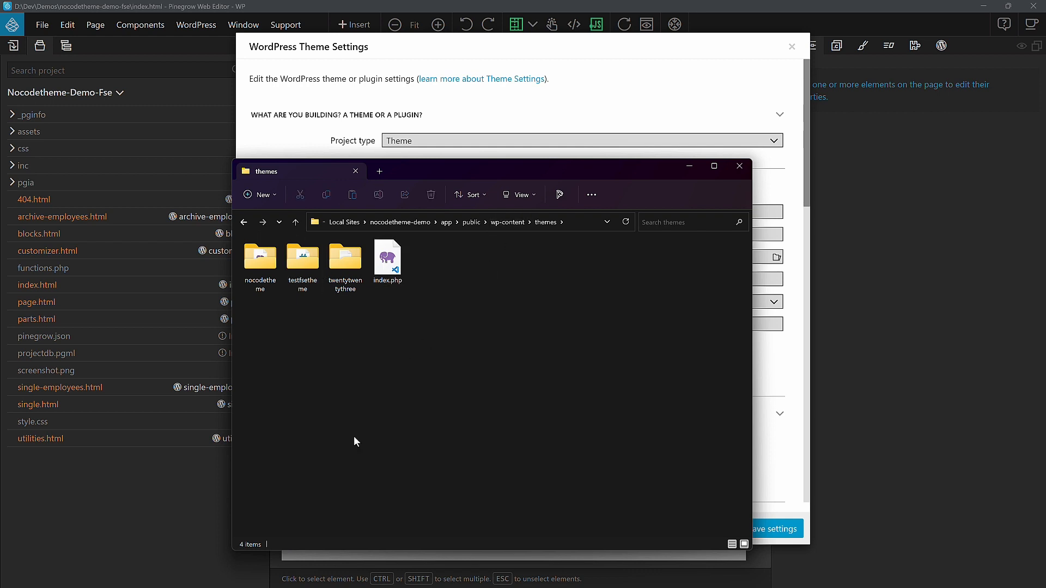
{"action": "mouse_move", "coordinate": [389, 309]}
{"action": "left_click", "coordinate": [518, 307]}
{"action": "type", "text": "nocodethemefse"}
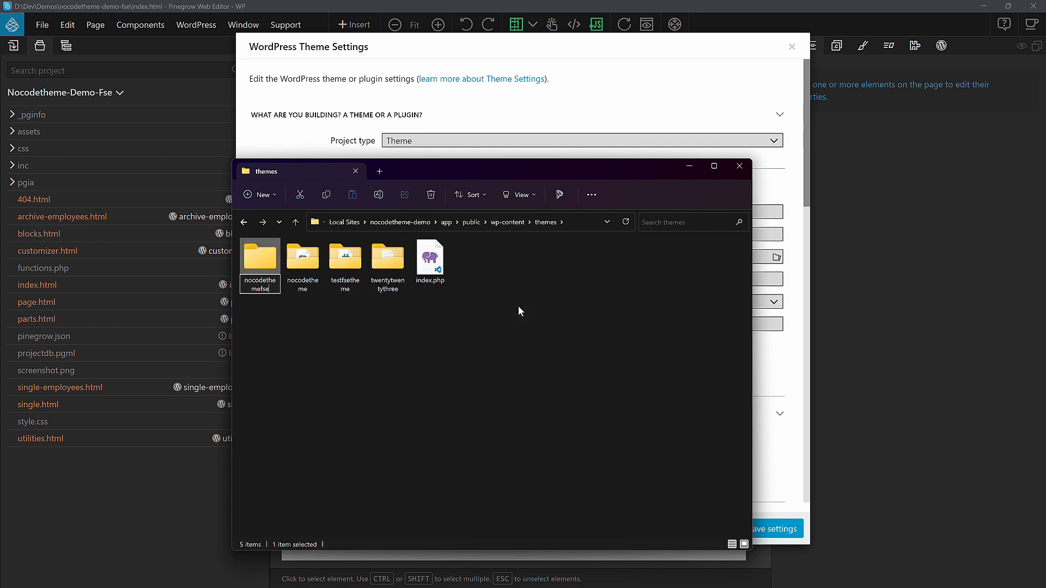
{"action": "key", "text": "Return"}
{"action": "key", "text": "Return"}
Step: Copy the nocodethemefse folder's path, set it as the theme folder in Pinegrow's WordPress theme settings and save them
{"action": "left_click", "coordinate": [579, 223]}
{"action": "key", "text": "ctrl+c"}
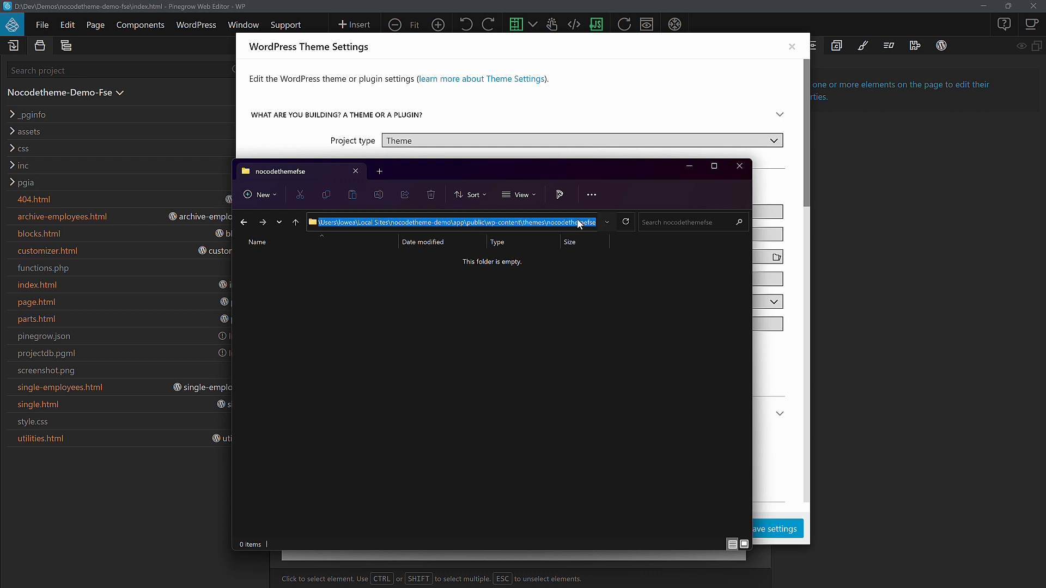
{"action": "left_click", "coordinate": [624, 97]}
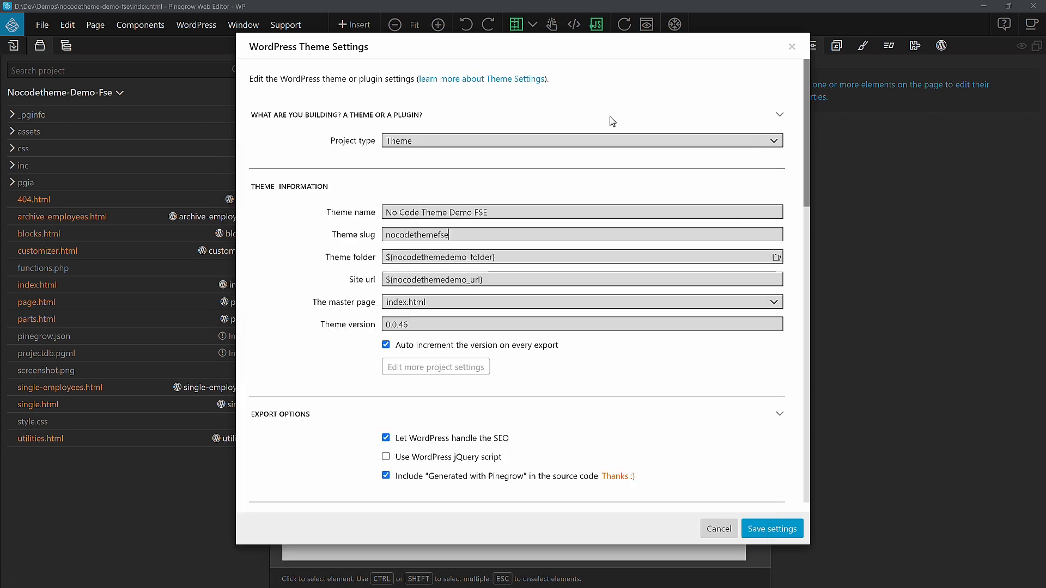
{"action": "triple_click", "coordinate": [513, 254]}
{"action": "key", "text": "ctrl+v"}
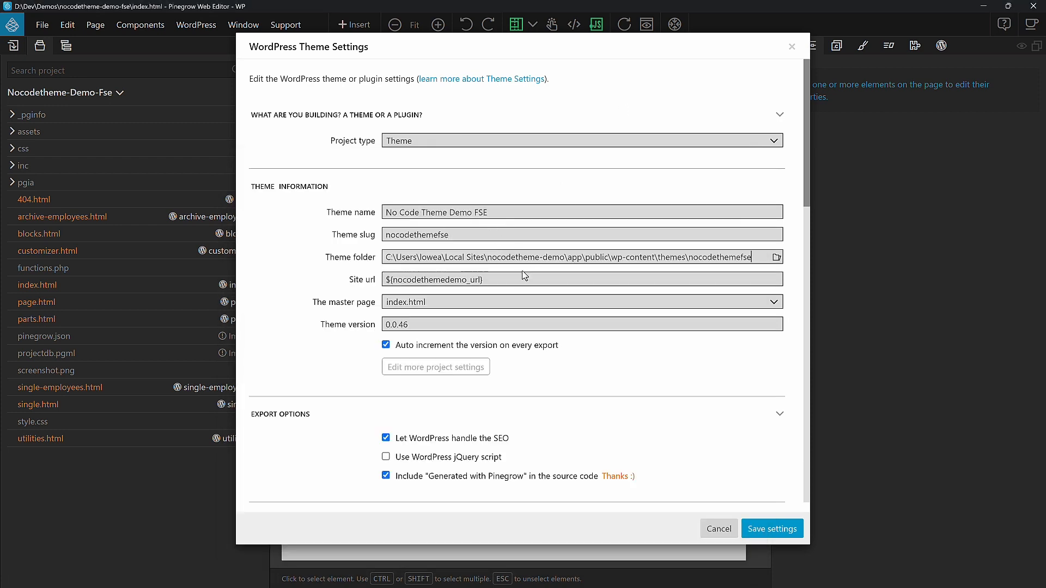
{"action": "left_click", "coordinate": [773, 530]}
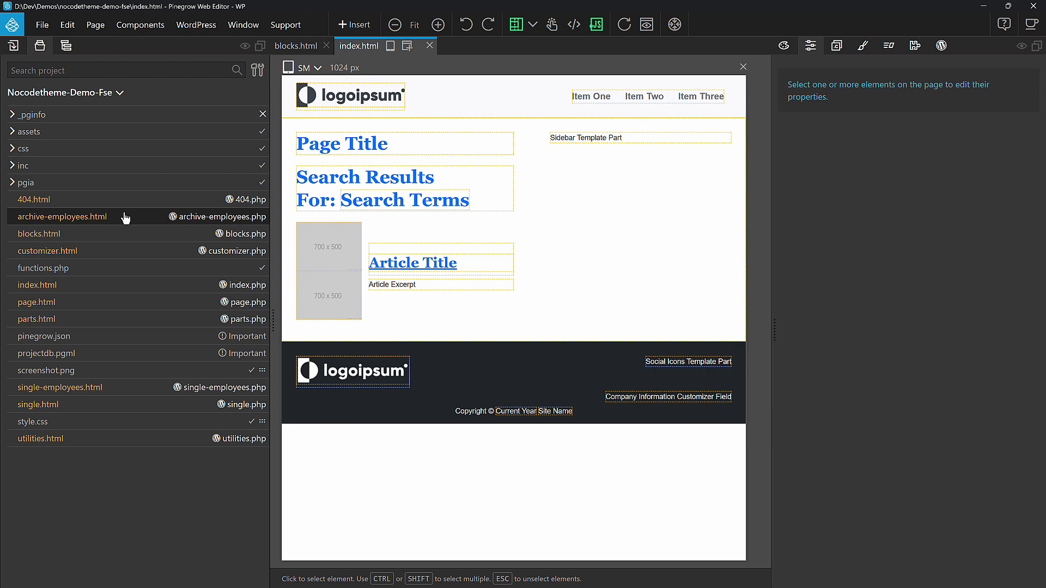
Step: Add a new folder named templates to the Nocodetheme-Demo-Fse project
{"action": "left_click", "coordinate": [90, 93]}
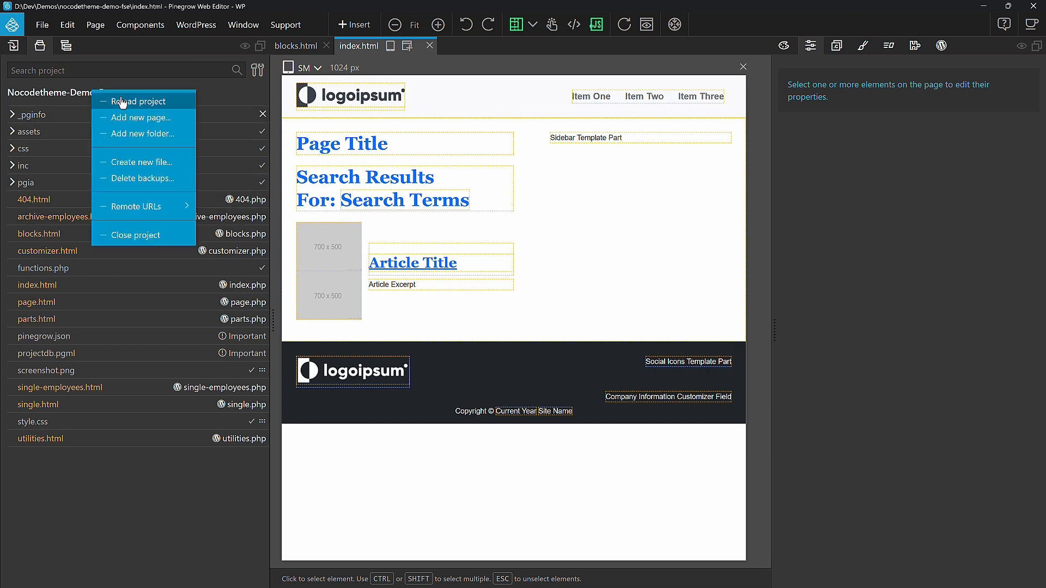
{"action": "left_click", "coordinate": [171, 140]}
{"action": "type", "text": "templates"}
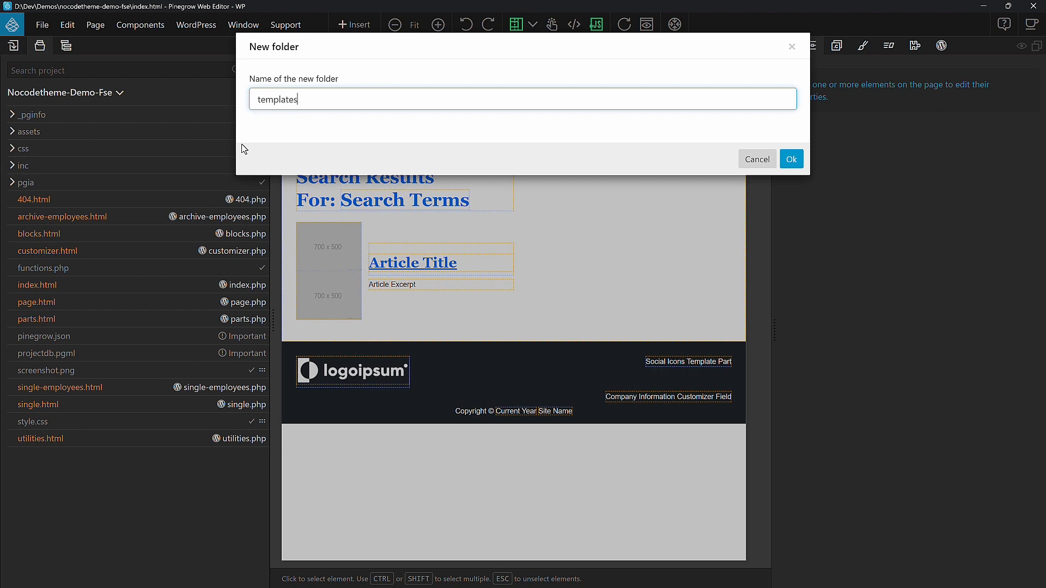
{"action": "key", "text": "Return"}
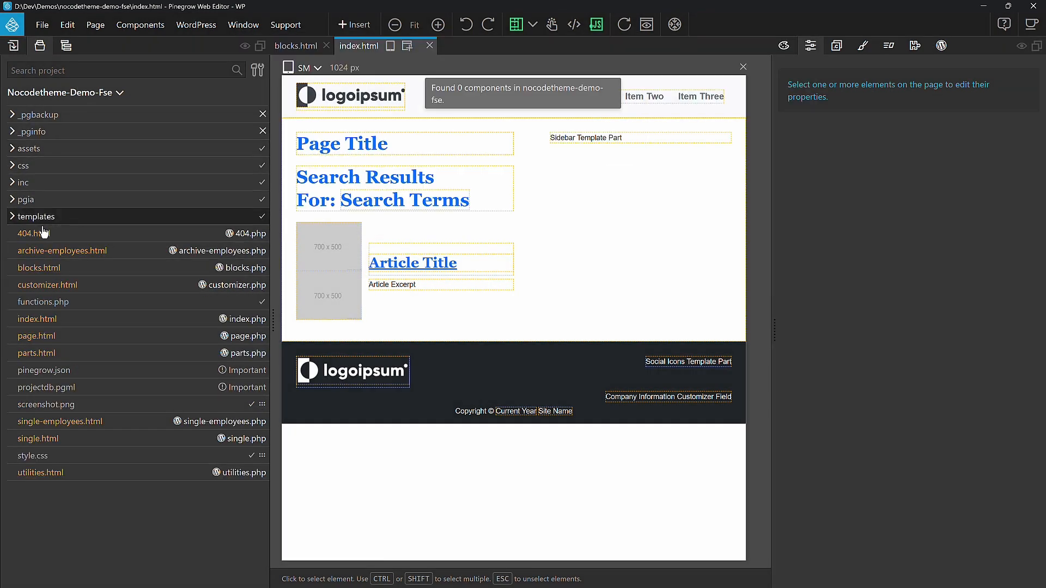
Step: Create a file named index.html in the templates folder without basing it on a ready-made template
{"action": "right_click", "coordinate": [34, 223]}
{"action": "left_click", "coordinate": [109, 265]}
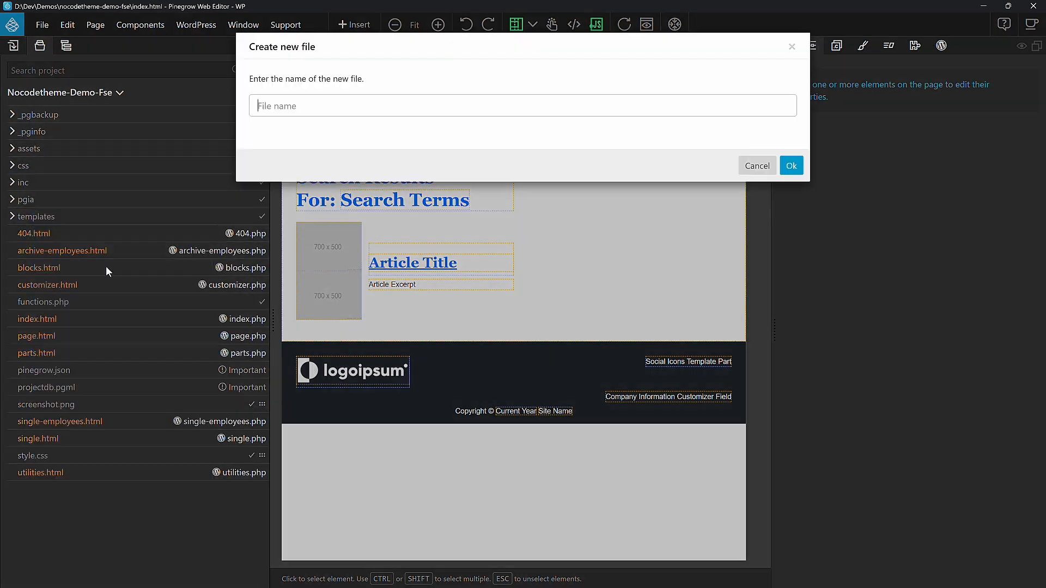
{"action": "type", "text": "index.html"}
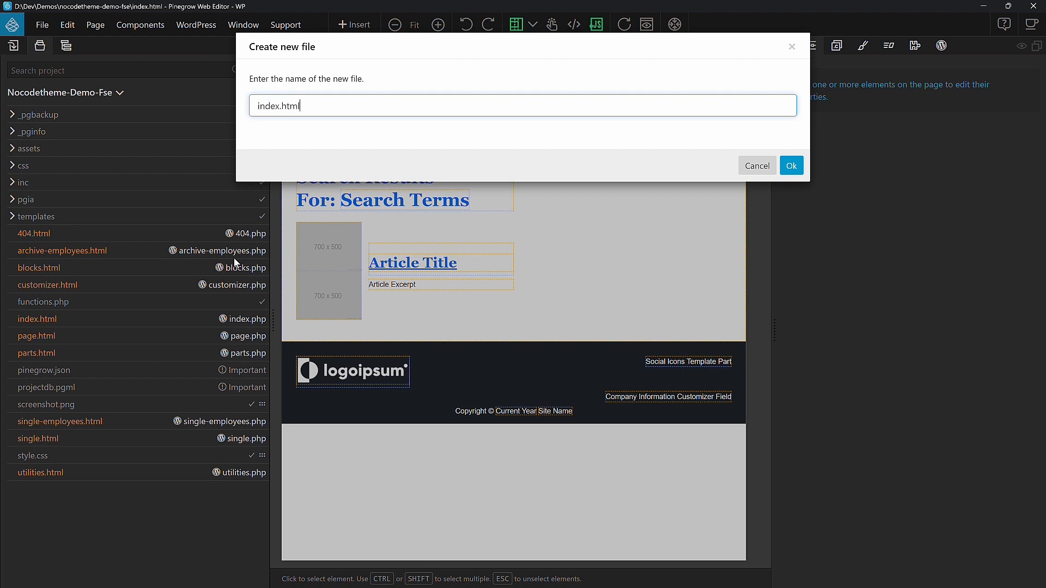
{"action": "key", "text": "Return"}
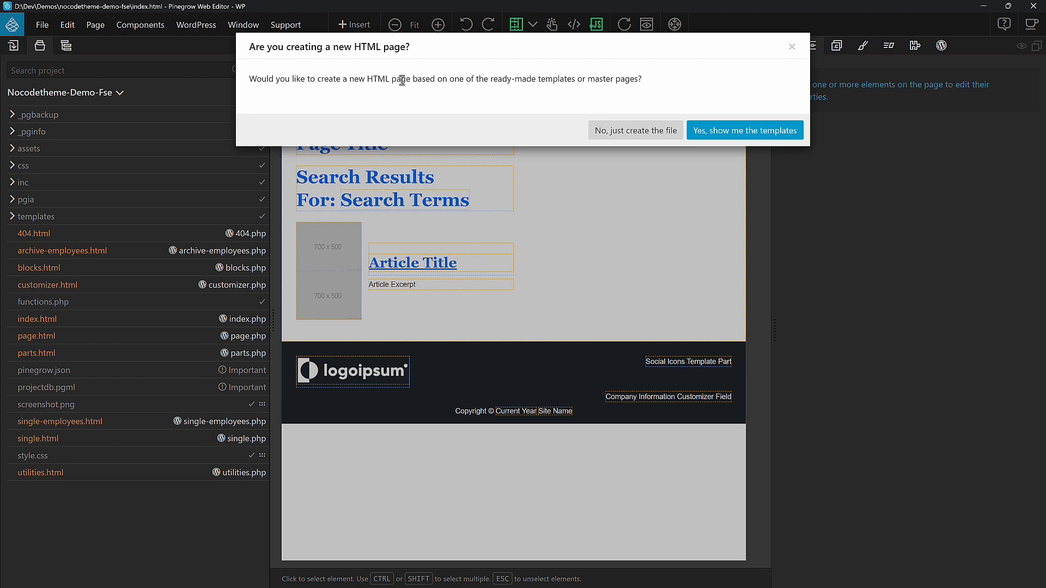
{"action": "left_click", "coordinate": [642, 136]}
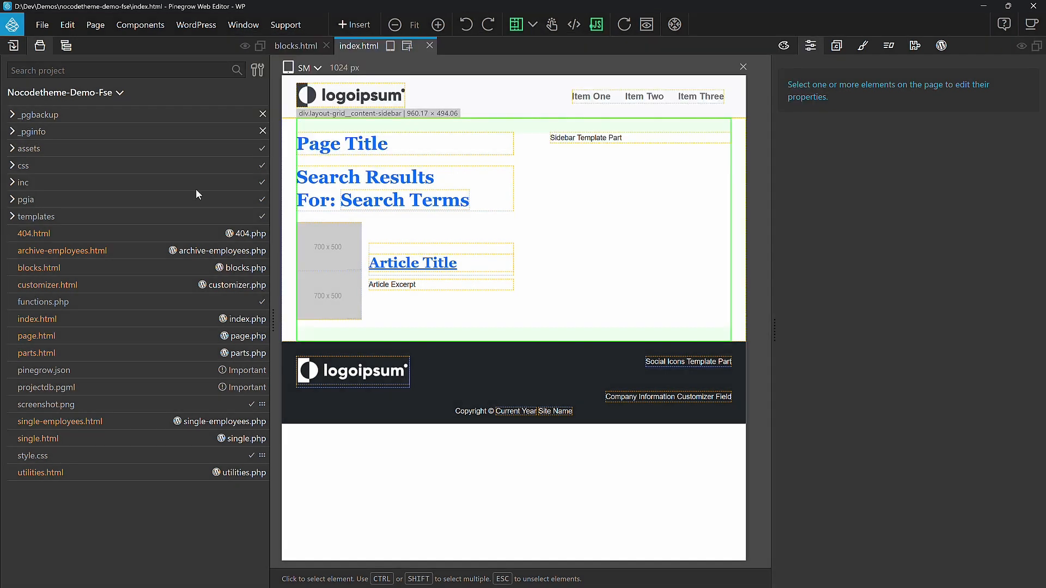
Step: Open templates/index.html in the code editor and set its copying to the theme or plugin to Yes
{"action": "right_click", "coordinate": [73, 233]}
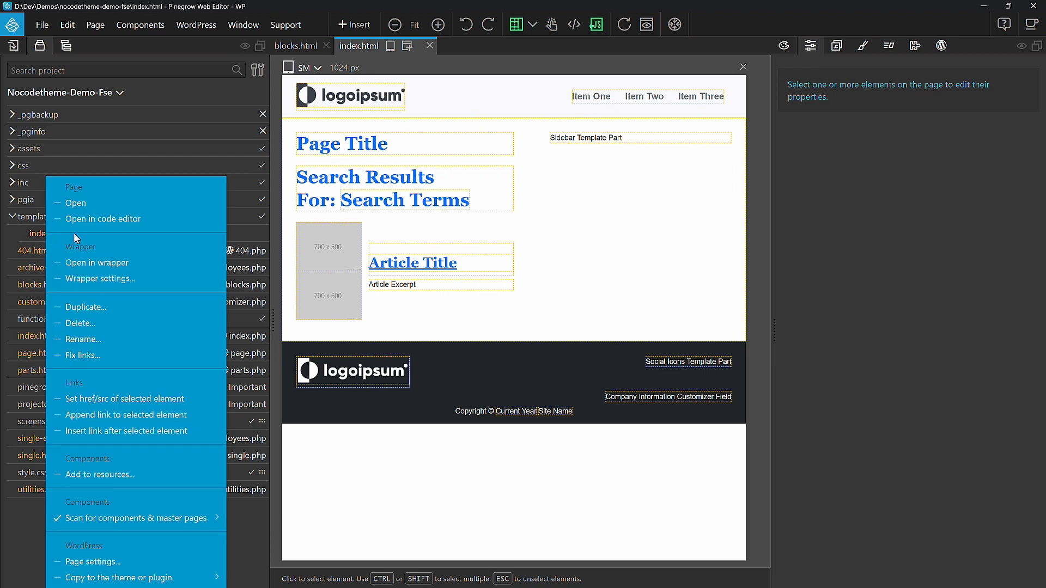
{"action": "left_click", "coordinate": [109, 219]}
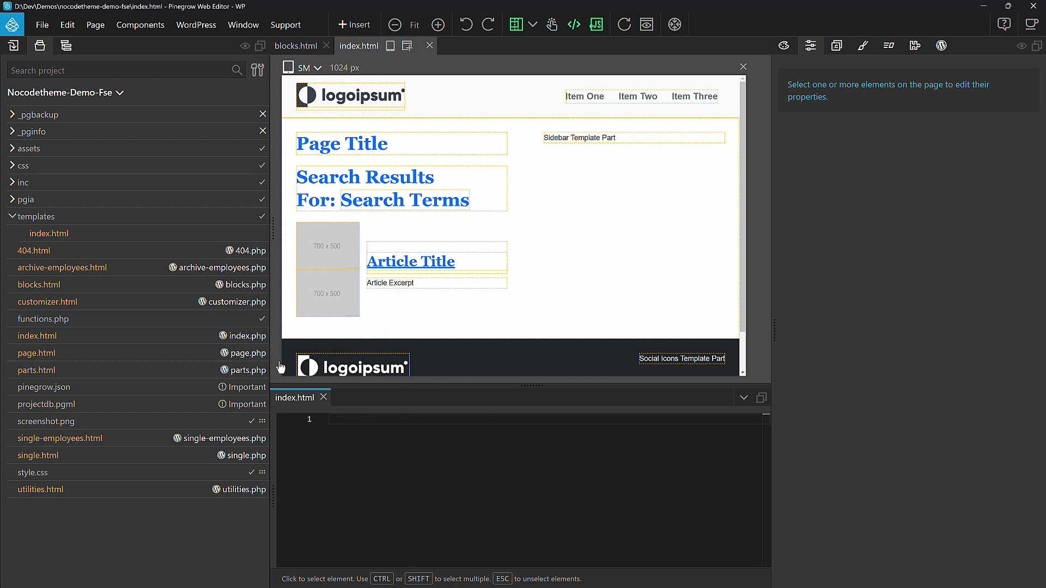
{"action": "right_click", "coordinate": [69, 238]}
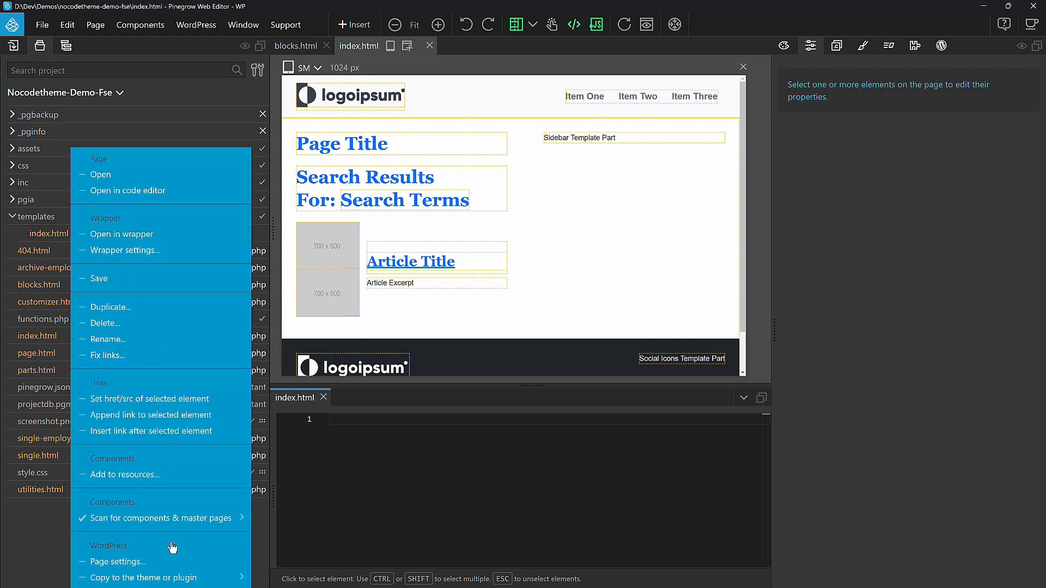
{"action": "mouse_move", "coordinate": [171, 582]}
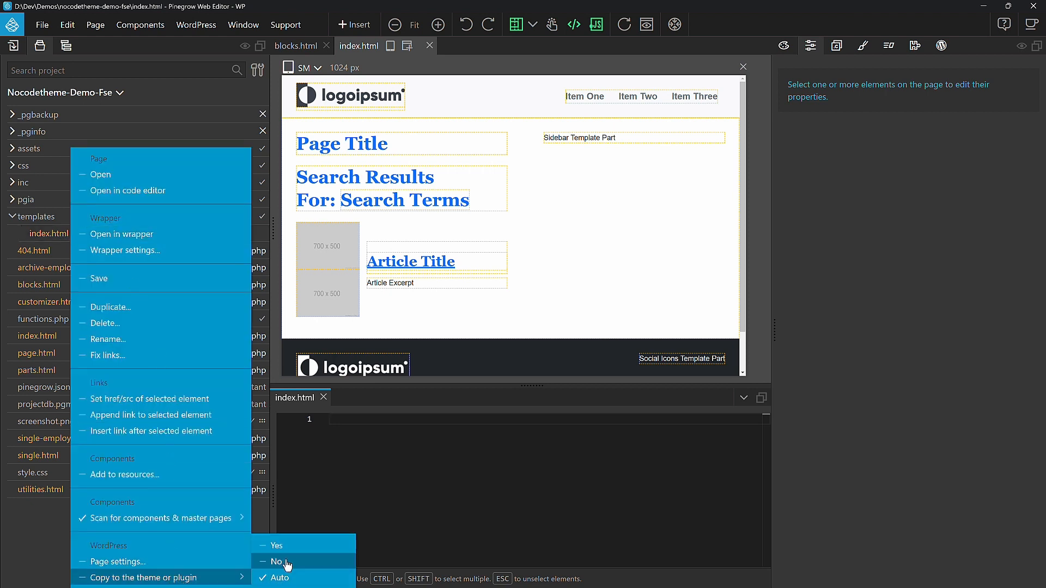
{"action": "left_click", "coordinate": [304, 545]}
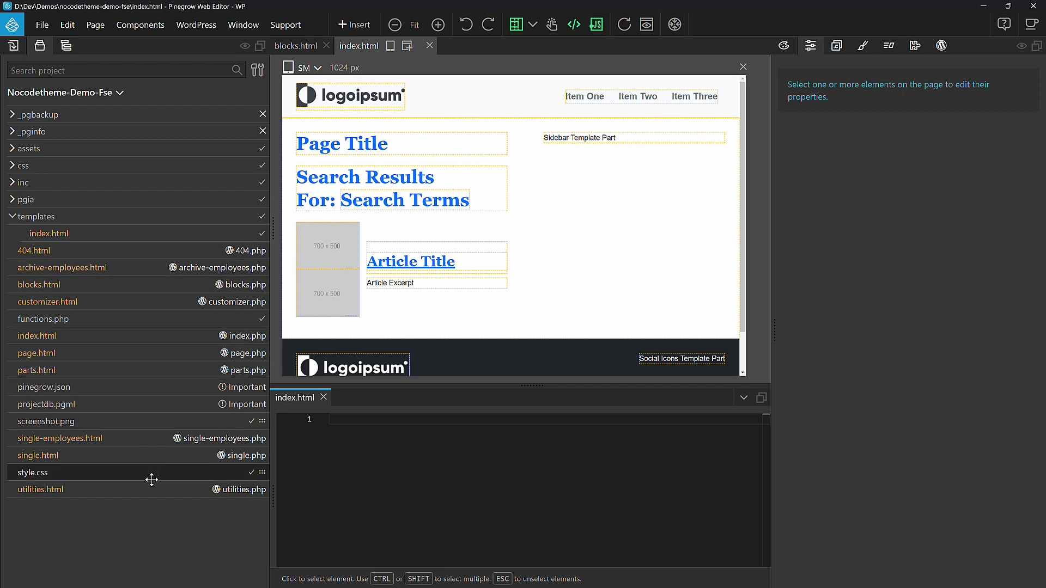
Step: Open 404.html and enable Don't export this page in its WordPress page settings
{"action": "left_click", "coordinate": [166, 254]}
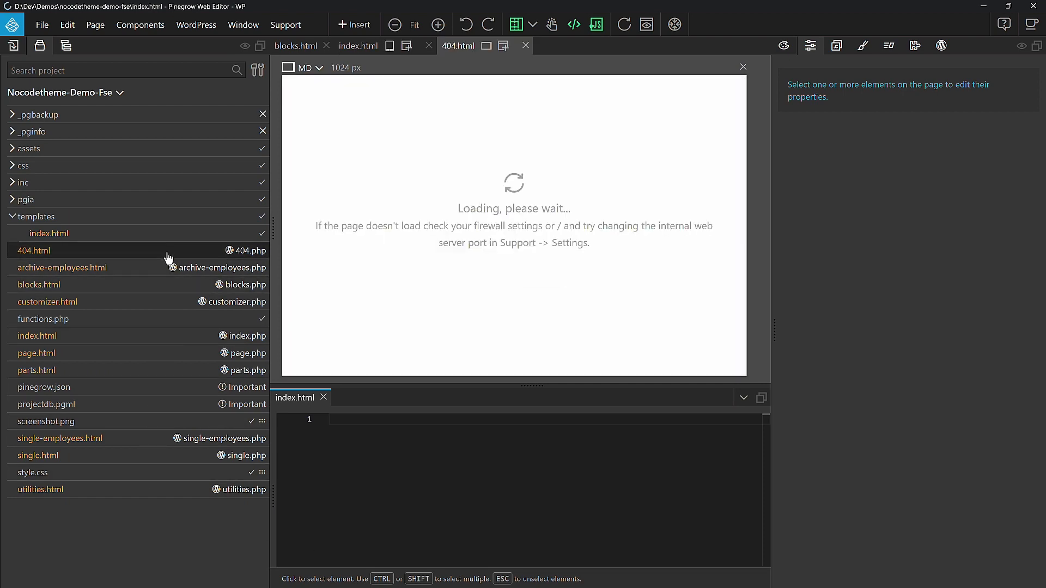
{"action": "left_click", "coordinate": [941, 47]}
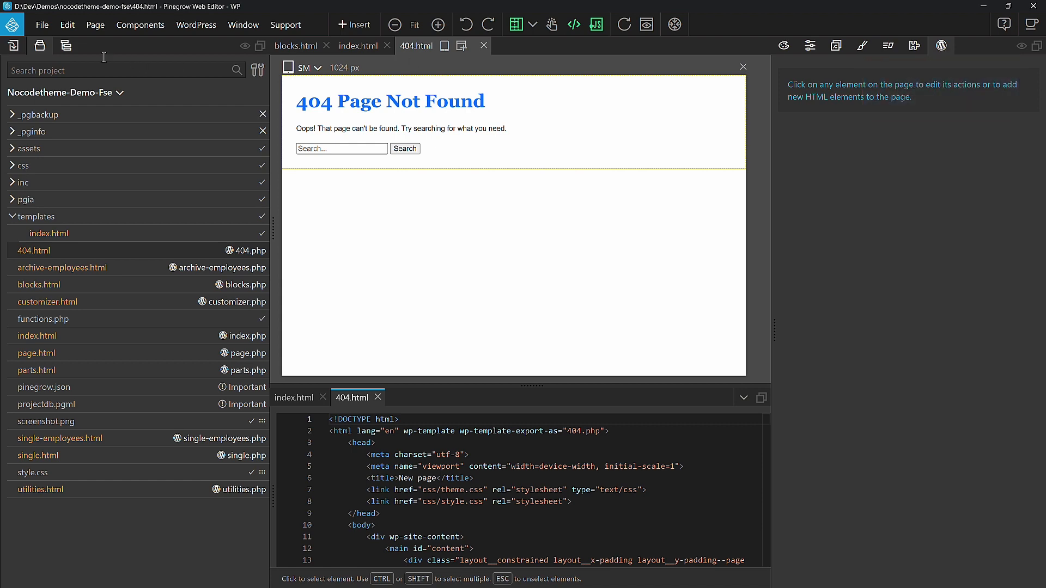
{"action": "left_click", "coordinate": [66, 45]}
{"action": "left_click", "coordinate": [97, 101]}
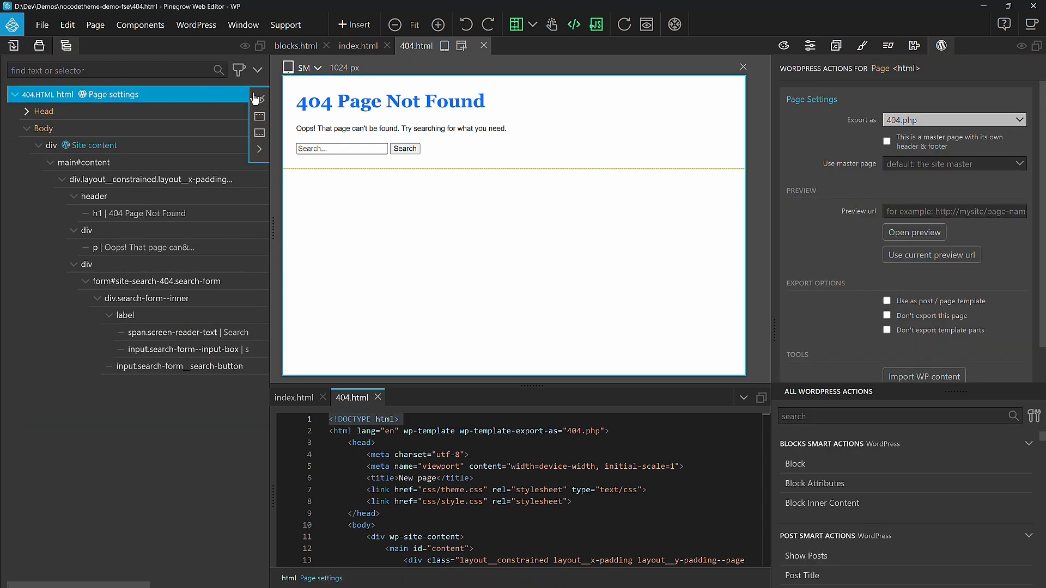
{"action": "left_click", "coordinate": [887, 316]}
Step: Open archive-employees.html and exclude the page from the theme export in its page settings
{"action": "left_click", "coordinate": [40, 45]}
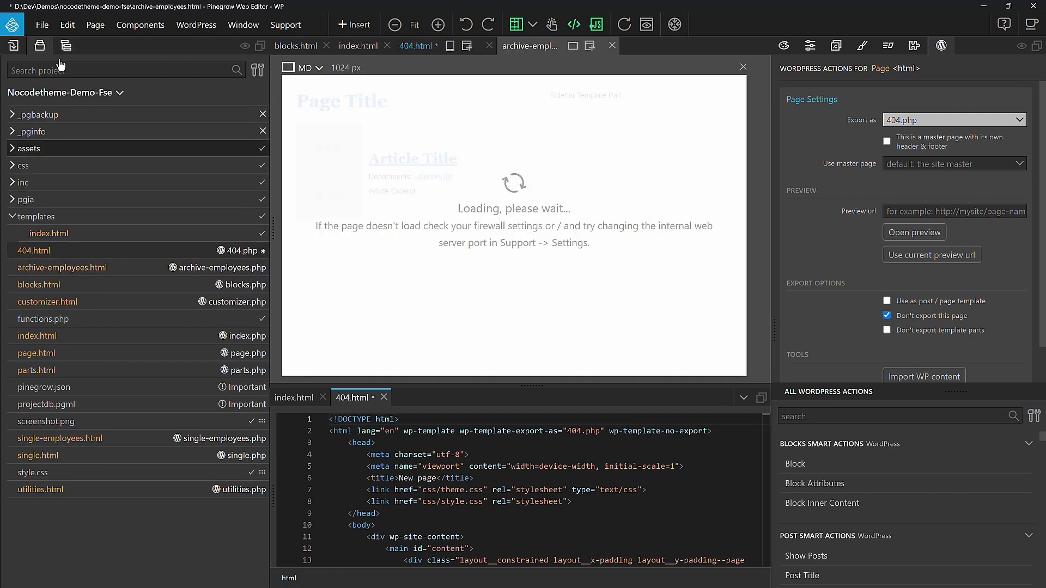
{"action": "left_click", "coordinate": [66, 45]}
{"action": "left_click", "coordinate": [120, 96]}
{"action": "left_click", "coordinate": [887, 316]}
Step: Open blocks.html and customizer.html to check whether they are already excluded from export
{"action": "left_click", "coordinate": [40, 45]}
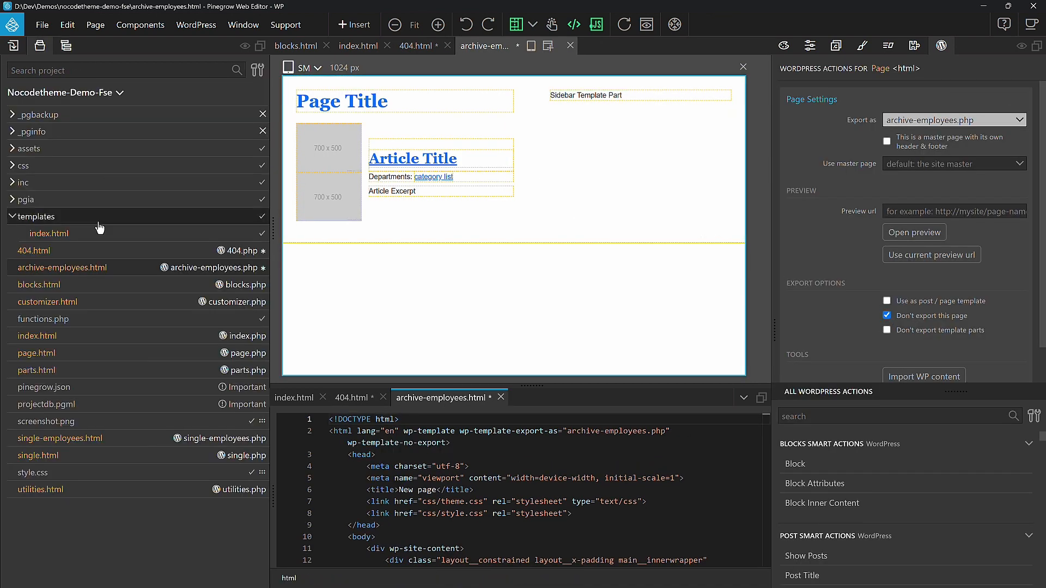
{"action": "left_click", "coordinate": [108, 293]}
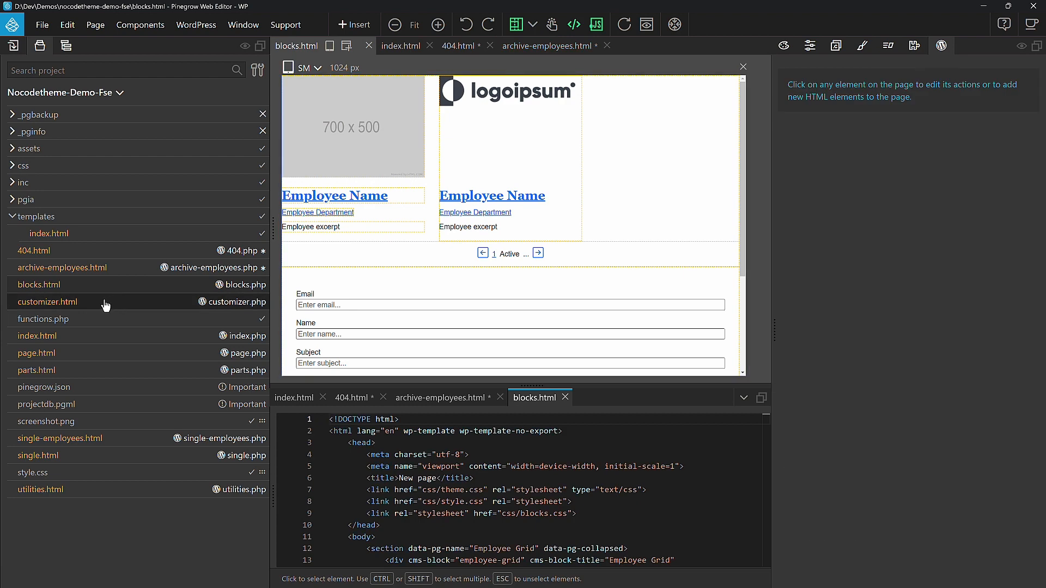
{"action": "left_click", "coordinate": [105, 303]}
Step: Open the project's root index.html and turn on Don't export this page in its page settings
{"action": "left_click", "coordinate": [103, 335]}
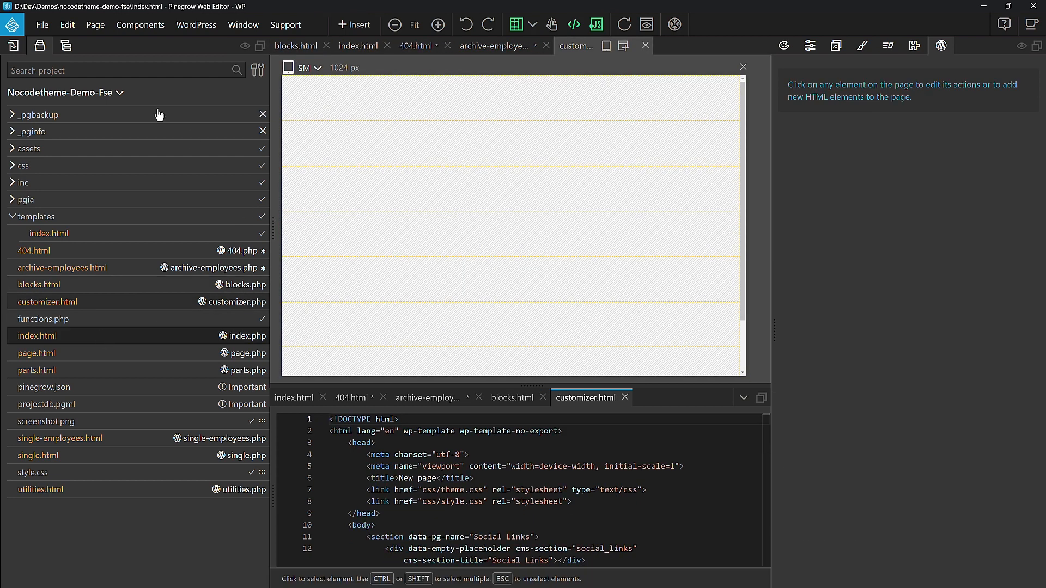
{"action": "left_click", "coordinate": [66, 45]}
{"action": "left_click", "coordinate": [116, 96]}
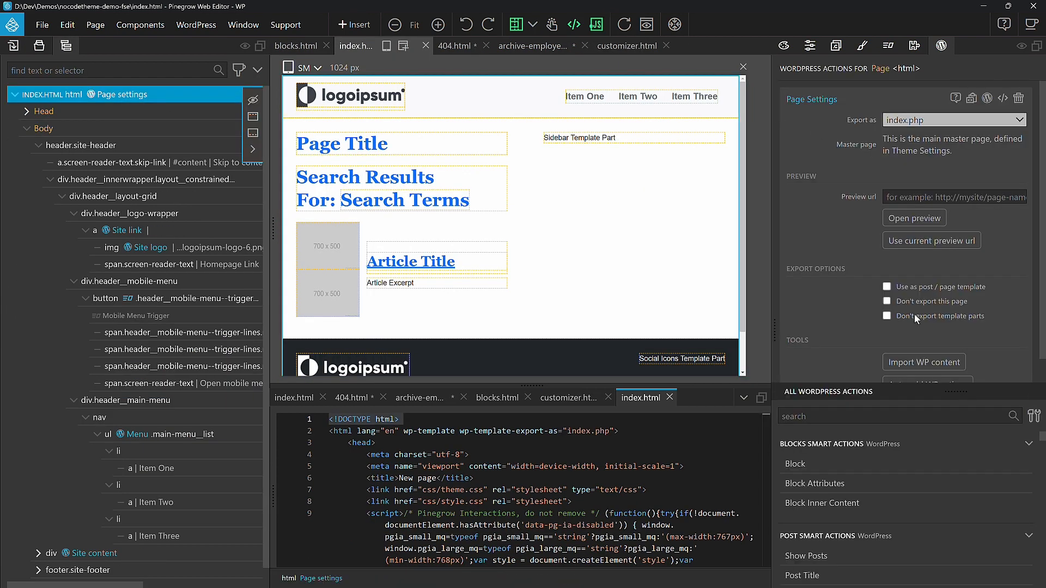
{"action": "left_click", "coordinate": [886, 301]}
Step: Open page.html and turn on Don't export this page in its WordPress page settings
{"action": "left_click", "coordinate": [39, 46]}
{"action": "left_click", "coordinate": [55, 356]}
{"action": "left_click", "coordinate": [66, 46]}
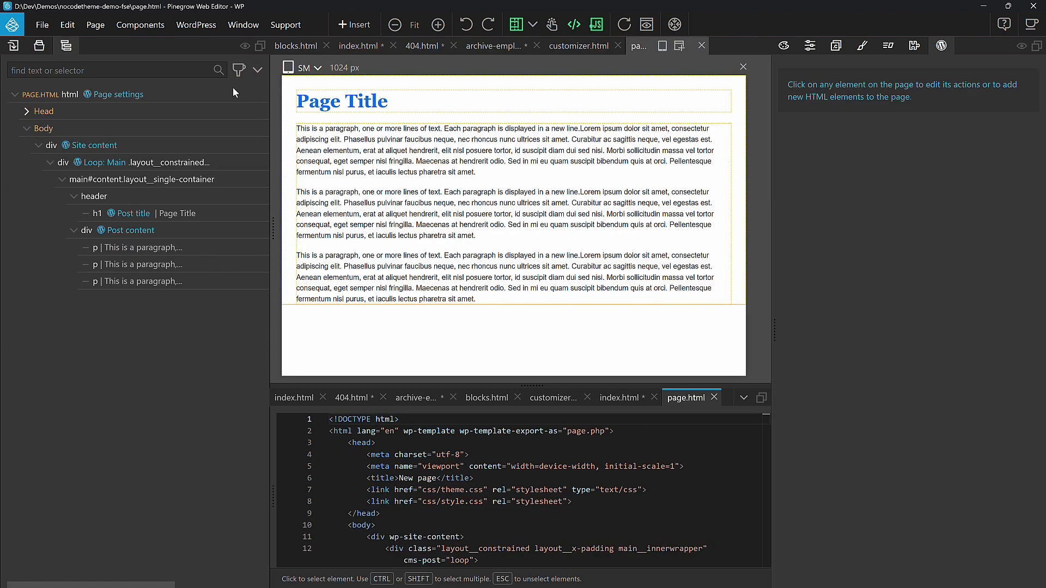
{"action": "left_click", "coordinate": [233, 94]}
{"action": "left_click", "coordinate": [888, 319]}
Step: Open parts.html to check its export status, and enable Don't export this page for single-employees.html
{"action": "left_click", "coordinate": [39, 45]}
{"action": "left_click", "coordinate": [36, 370]}
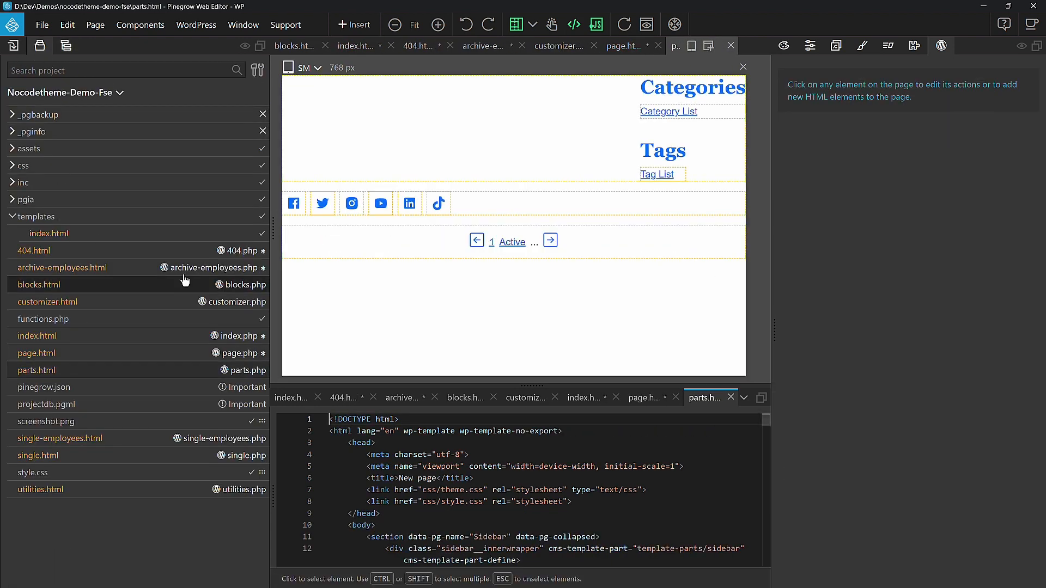
{"action": "left_click", "coordinate": [111, 445]}
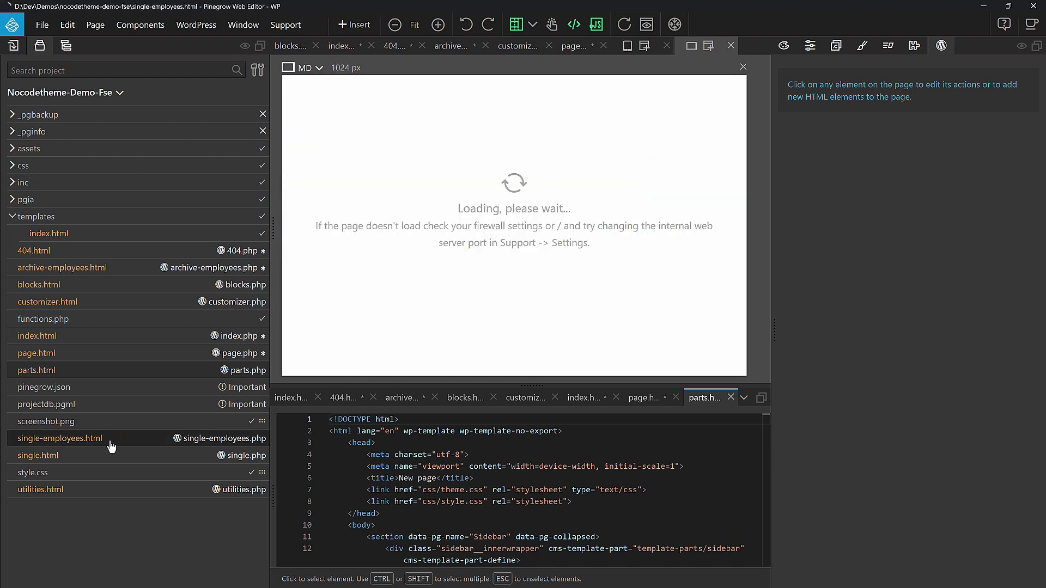
{"action": "left_click", "coordinate": [228, 94]}
{"action": "left_click", "coordinate": [887, 315]}
Step: Open single.html and exclude the page from the theme export in its page settings
{"action": "left_click", "coordinate": [40, 46]}
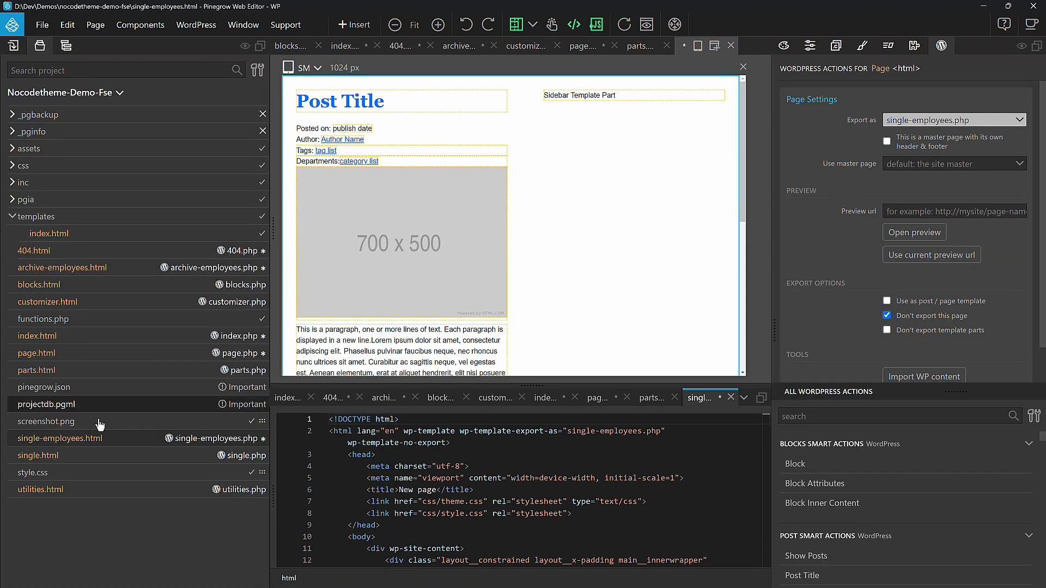
{"action": "left_click", "coordinate": [98, 455]}
{"action": "left_click", "coordinate": [229, 93]}
{"action": "left_click", "coordinate": [887, 315]}
Step: Open utilities.html to check whether it is excluded from export, and save all open files
{"action": "left_click", "coordinate": [39, 46]}
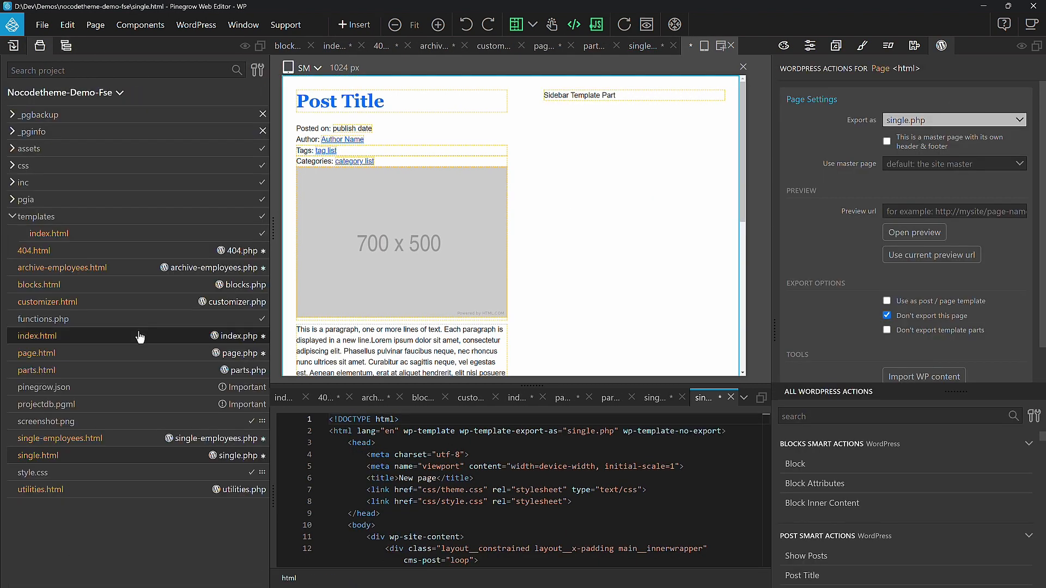
{"action": "left_click", "coordinate": [92, 489]}
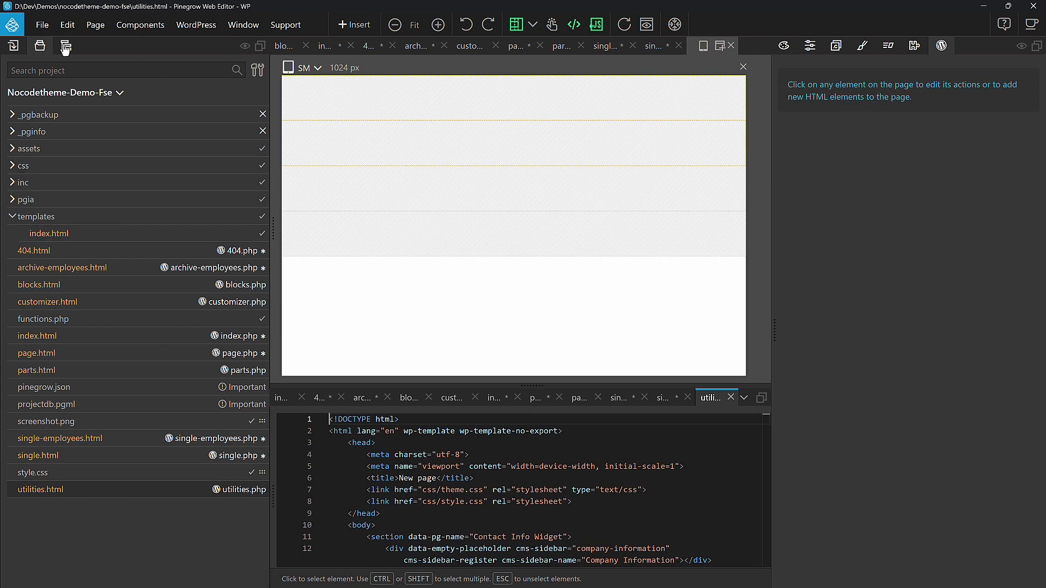
{"action": "left_click", "coordinate": [44, 26]}
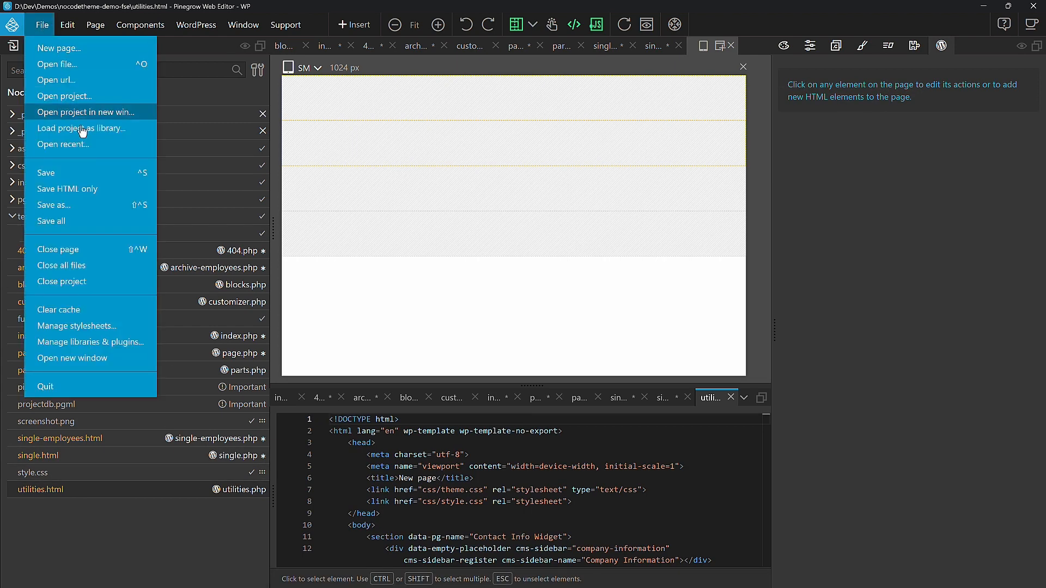
{"action": "left_click", "coordinate": [105, 223]}
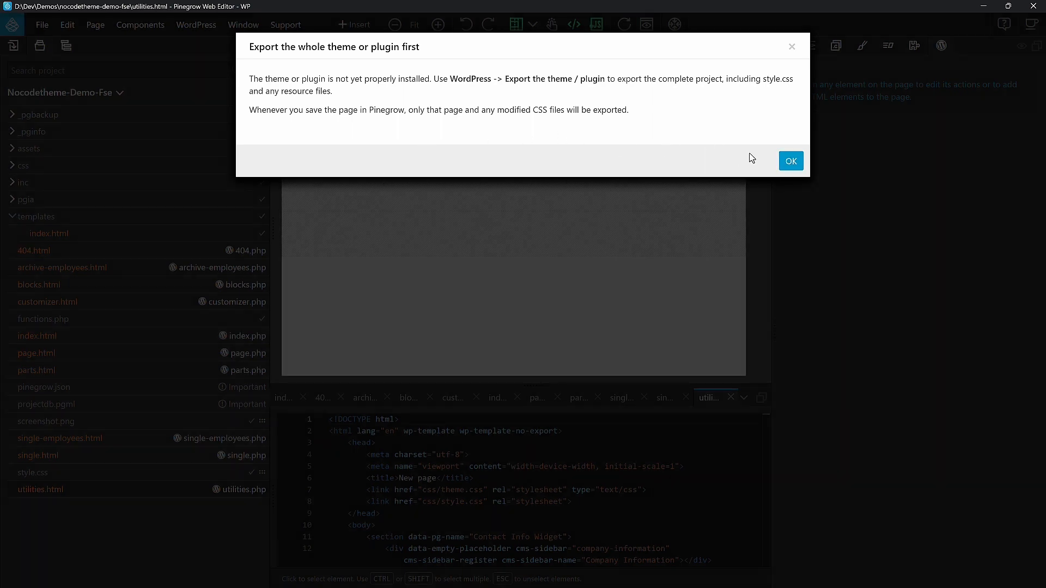
{"action": "left_click", "coordinate": [790, 160]}
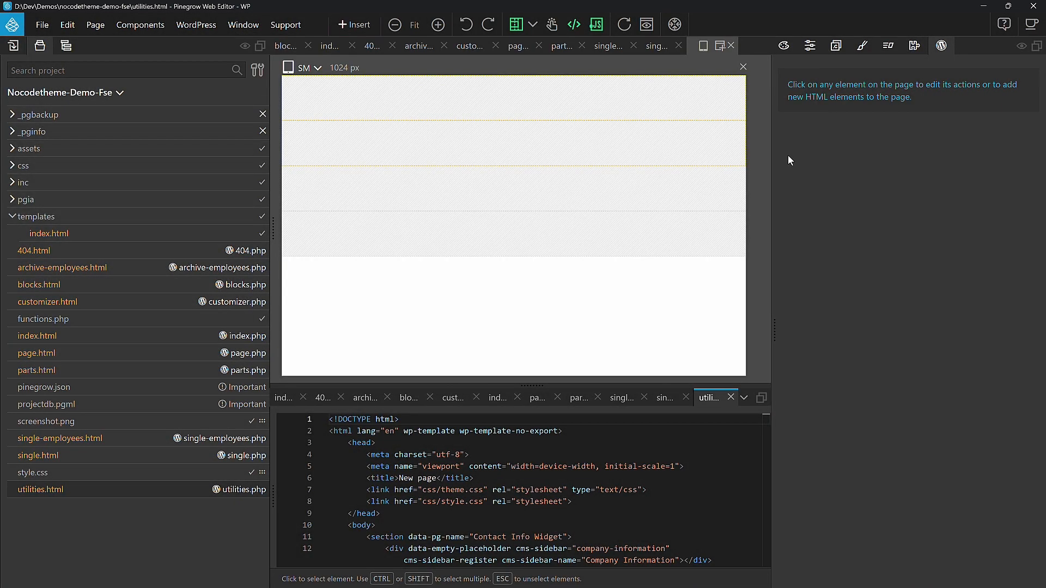
Step: Export the complete WordPress theme and open style.css in the code editor to check the theme name
{"action": "left_click", "coordinate": [185, 27]}
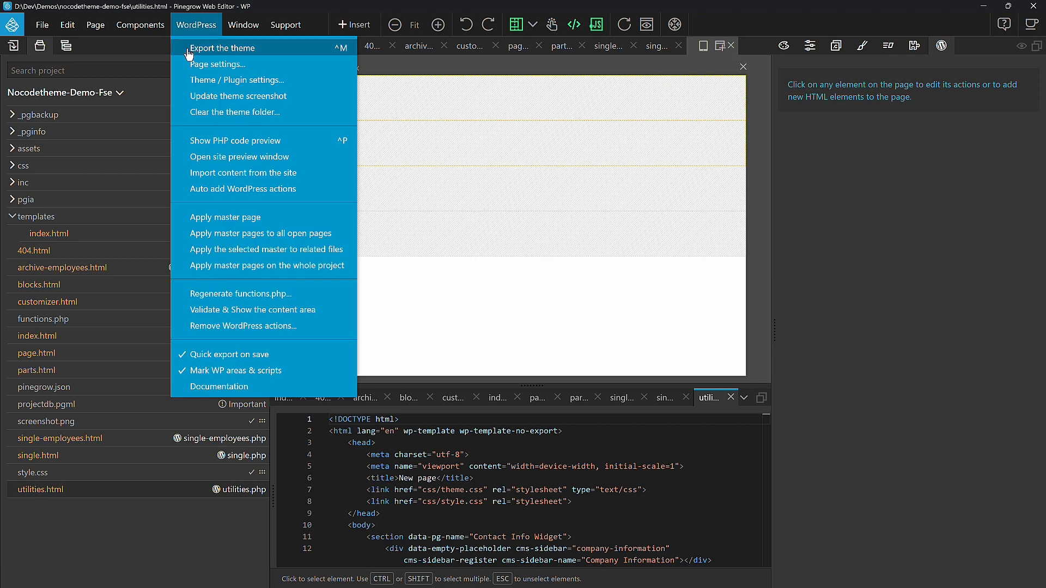
{"action": "left_click", "coordinate": [189, 50]}
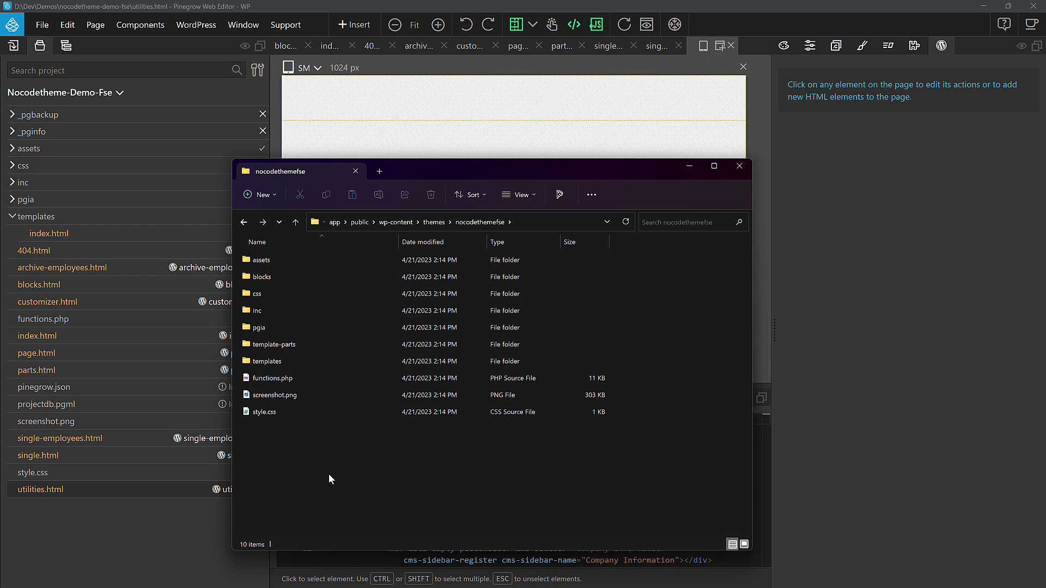
{"action": "right_click", "coordinate": [36, 471]}
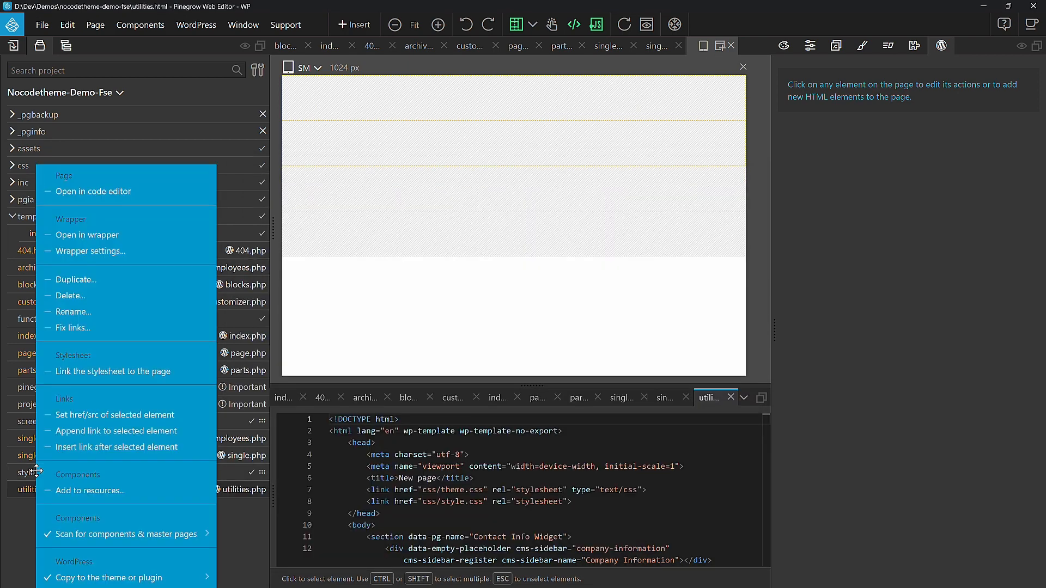
{"action": "left_click", "coordinate": [120, 191]}
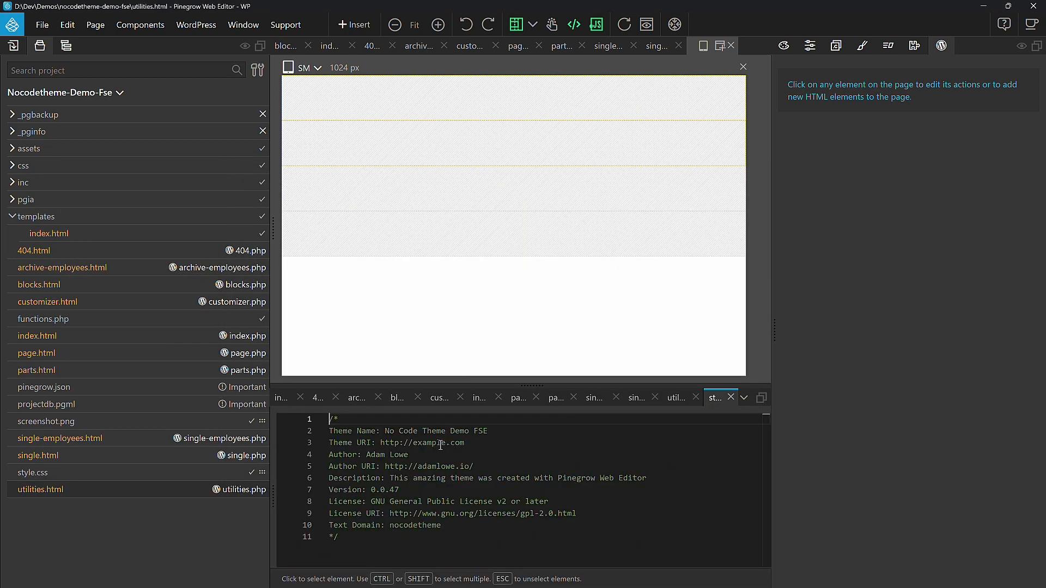
{"action": "left_click", "coordinate": [506, 431]}
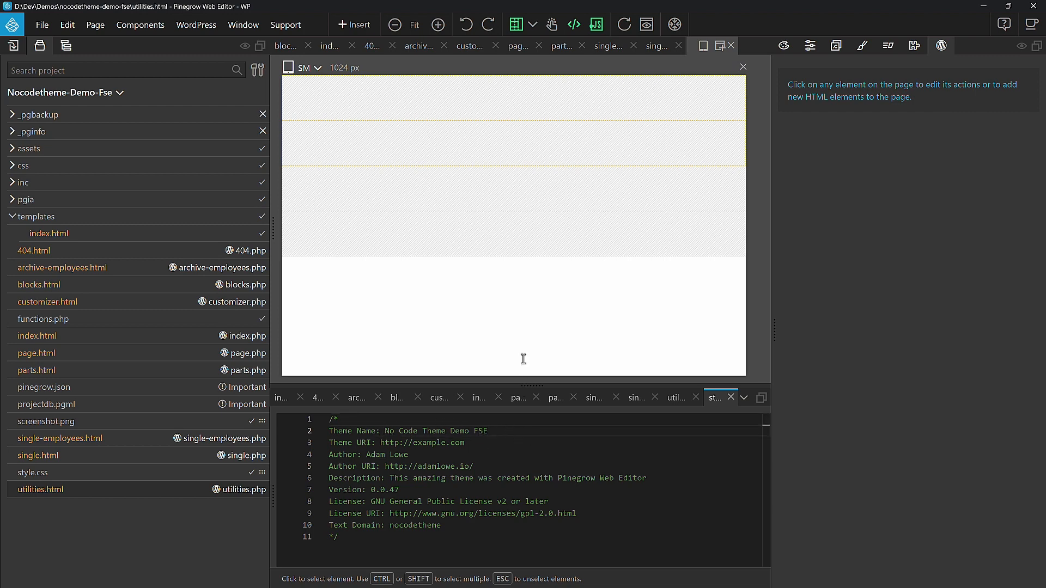
Step: Switch to the WordPress dashboard in the browser and activate the No Code Theme Demo FSE theme
{"action": "key", "text": "alt+Tab"}
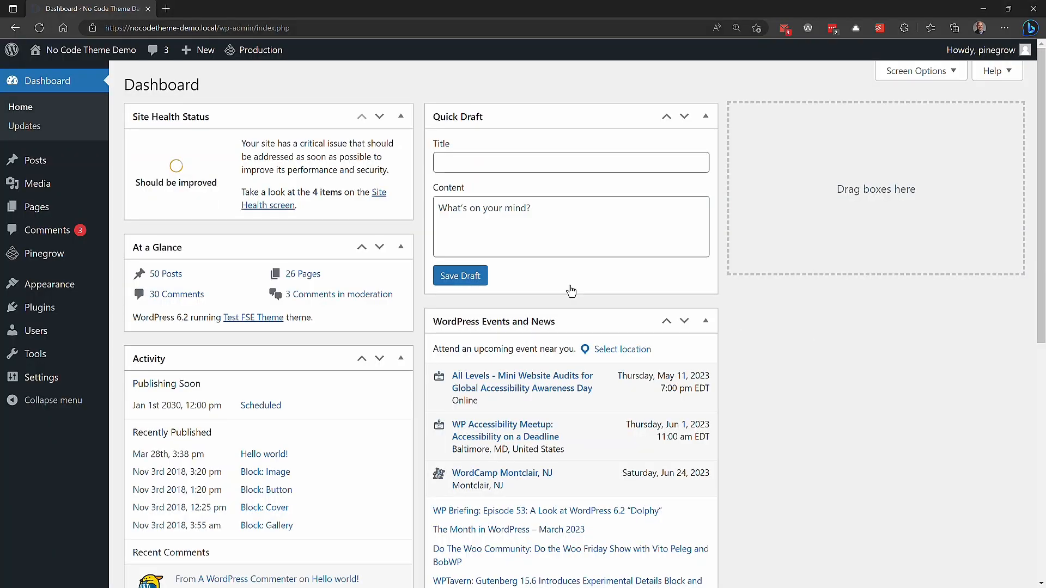
{"action": "mouse_move", "coordinate": [60, 281]}
{"action": "left_click", "coordinate": [145, 294]}
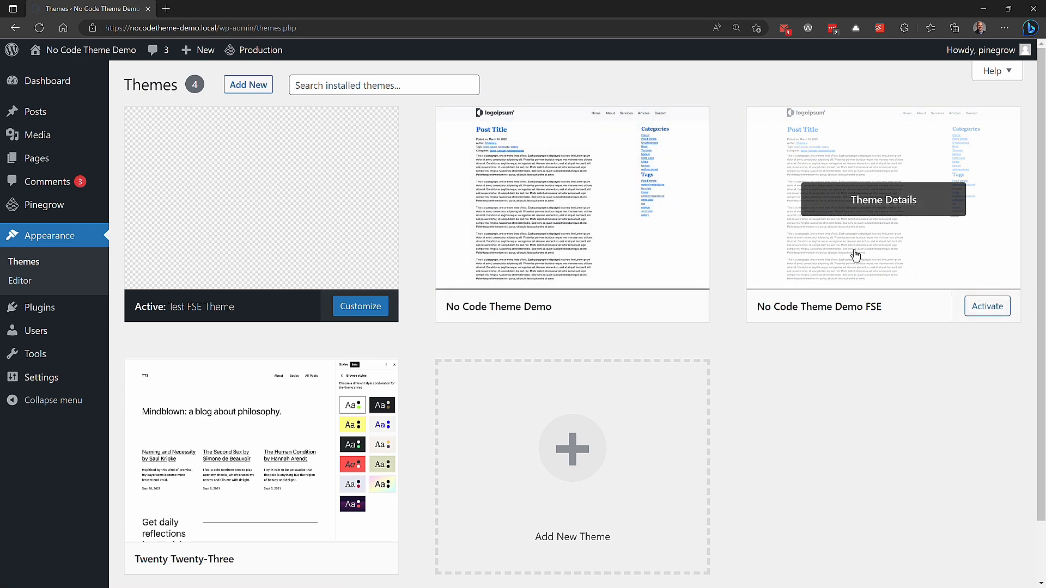
{"action": "left_click", "coordinate": [988, 308]}
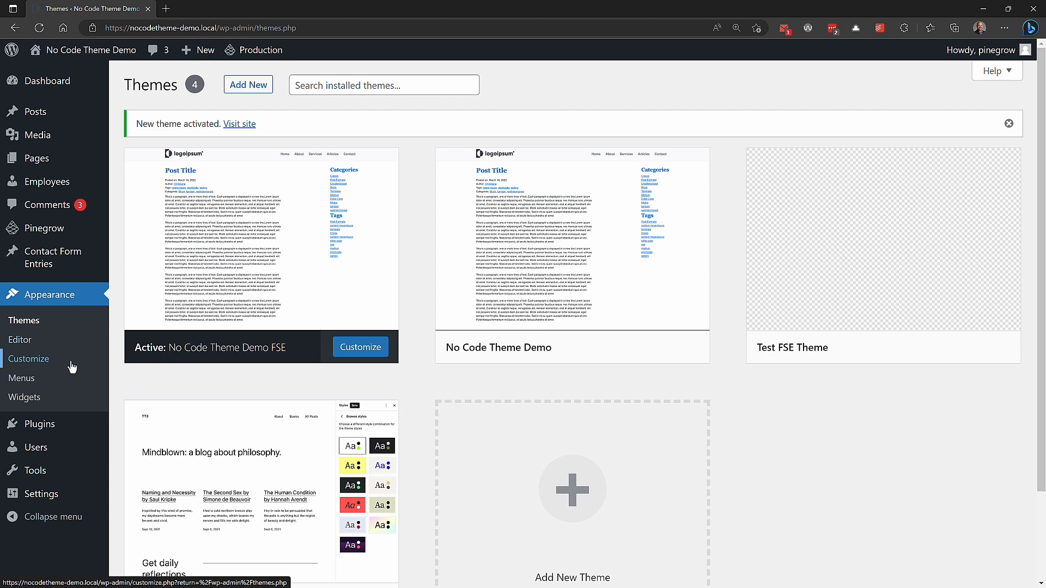
Step: Review the theme's widget areas and view the list of all templates in the Site Editor
{"action": "left_click", "coordinate": [72, 400]}
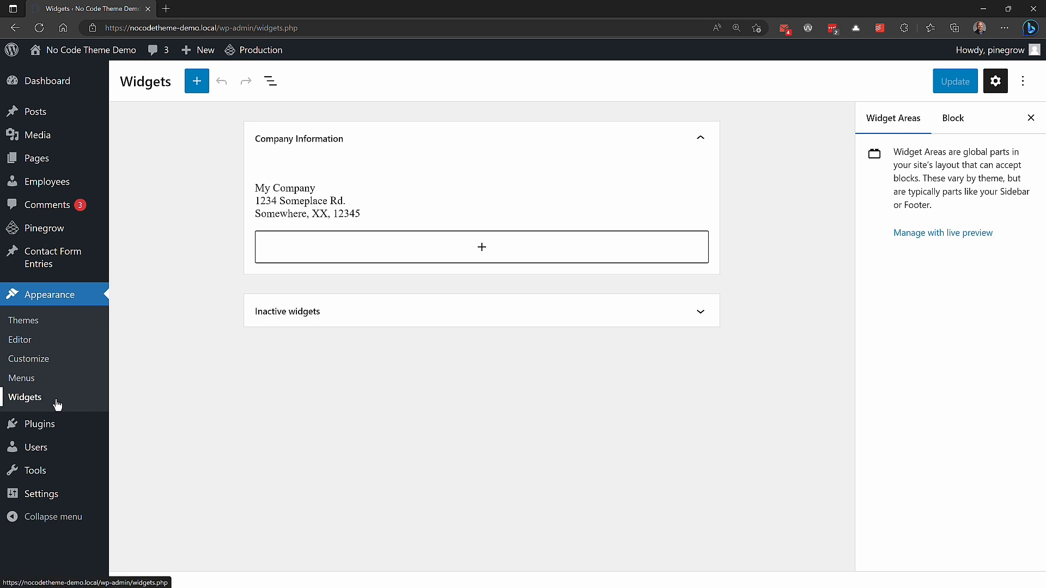
{"action": "left_click", "coordinate": [76, 347]}
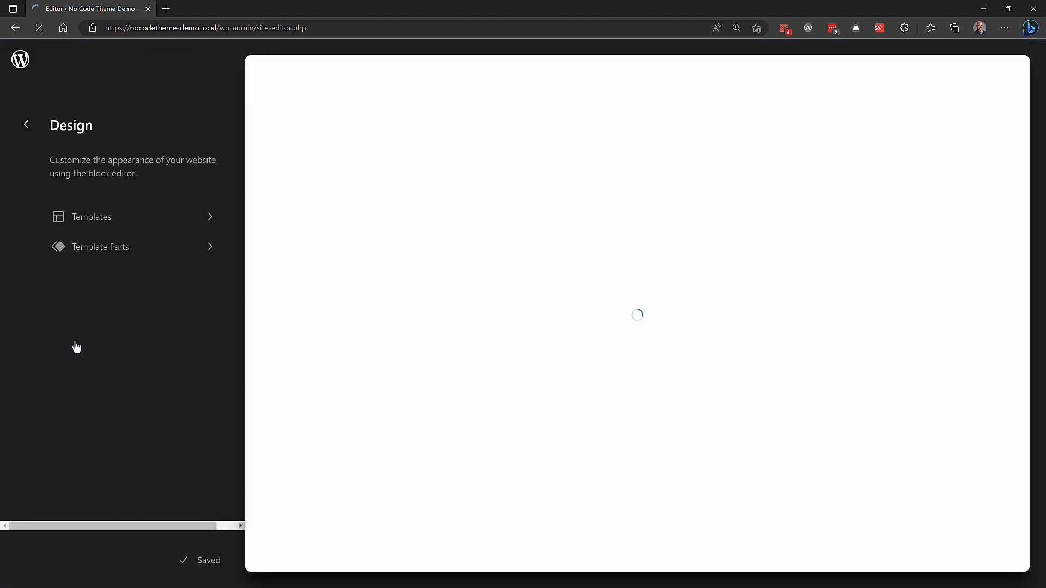
{"action": "left_click", "coordinate": [109, 217]}
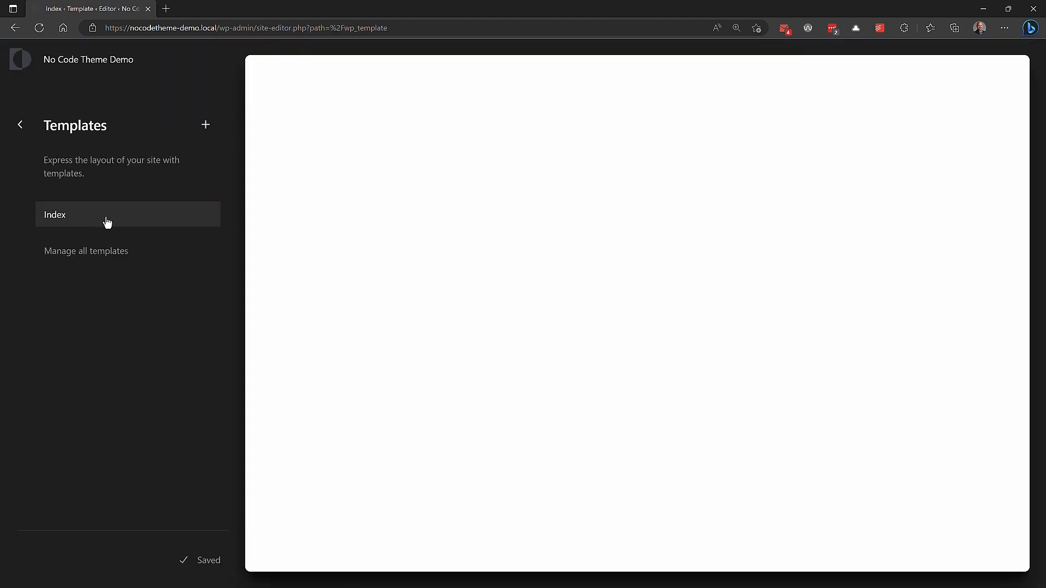
{"action": "left_click", "coordinate": [133, 260]}
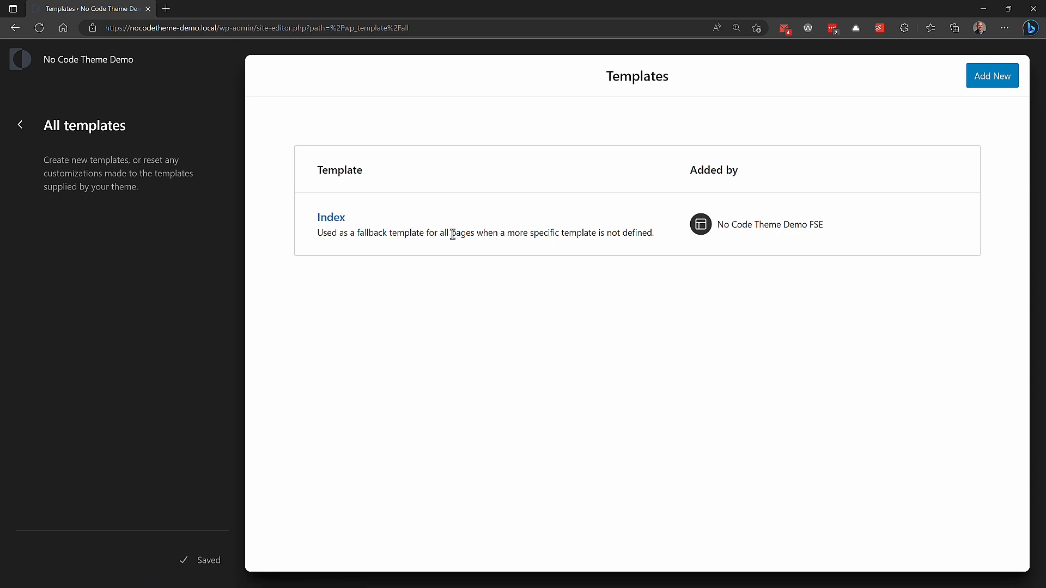
Step: Open the Index template for editing in the Site Editor and dismiss the welcome guide
{"action": "left_click", "coordinate": [328, 219]}
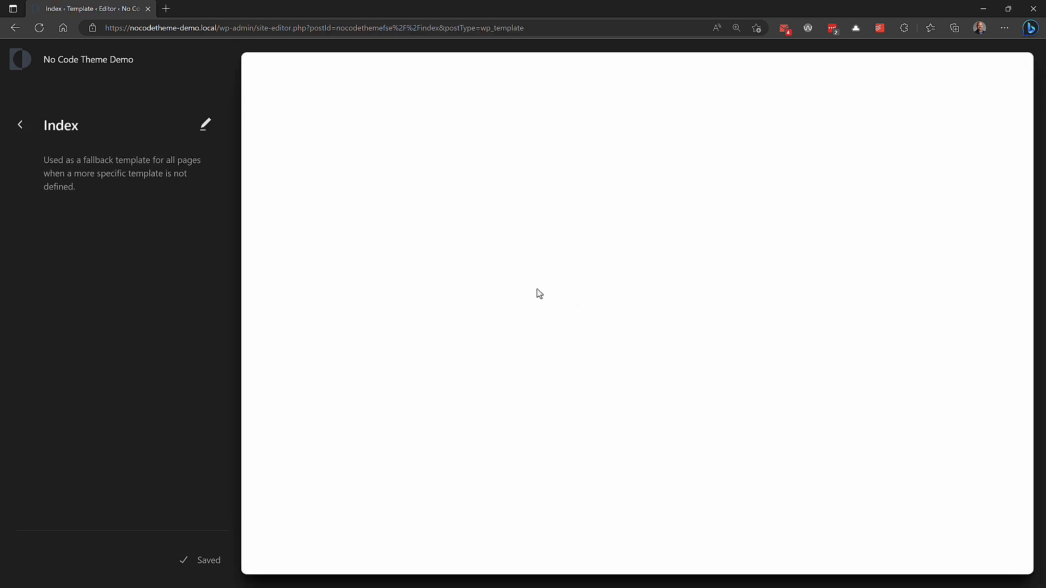
{"action": "left_click", "coordinate": [205, 125]}
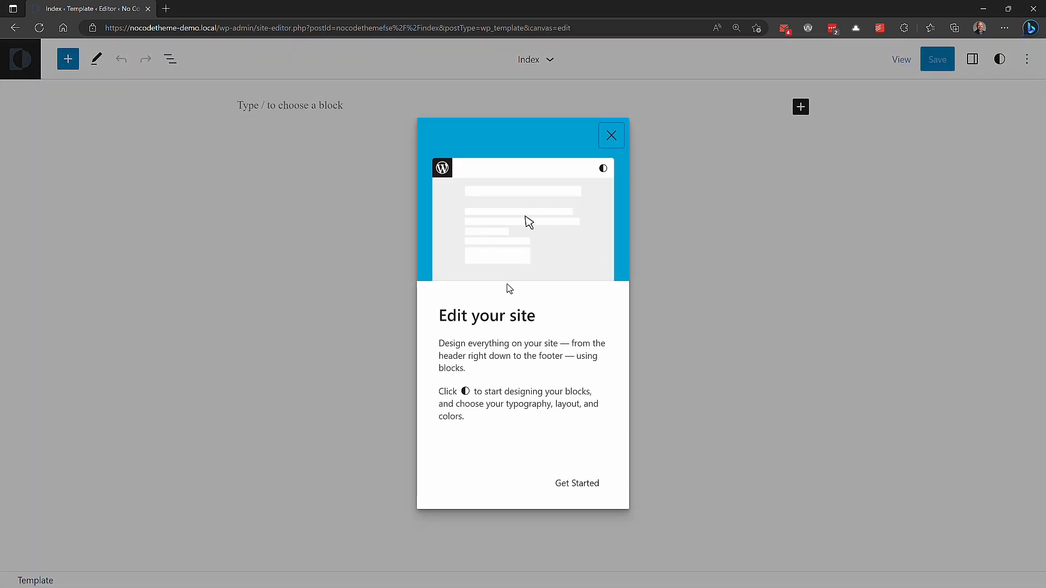
{"action": "left_click", "coordinate": [611, 135]}
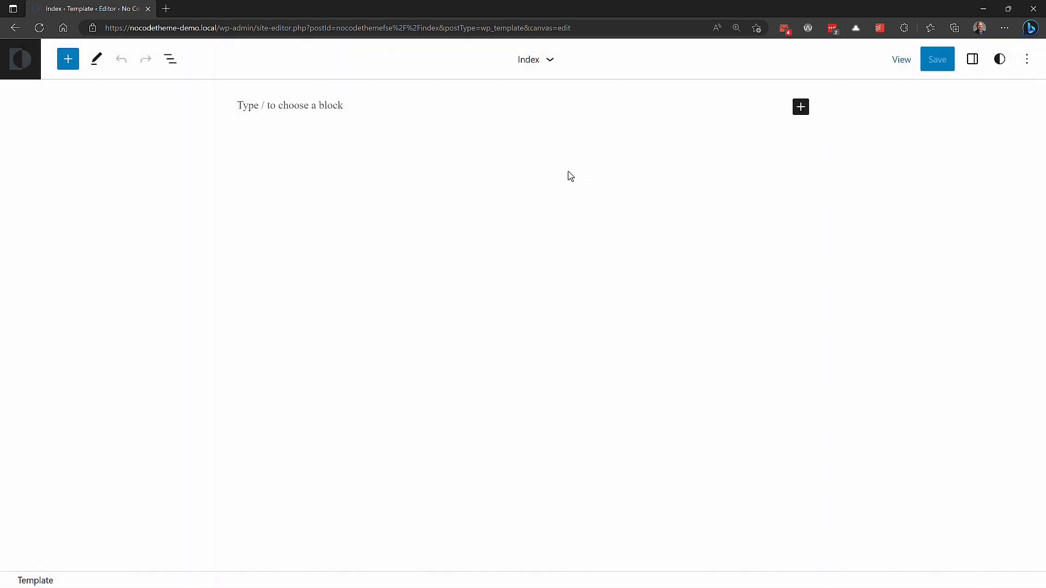
Step: Switch to Pinegrow and examine the root index.html layout and its site-header element, collapsing the header's inner wrapper
{"action": "key", "text": "alt+Tab"}
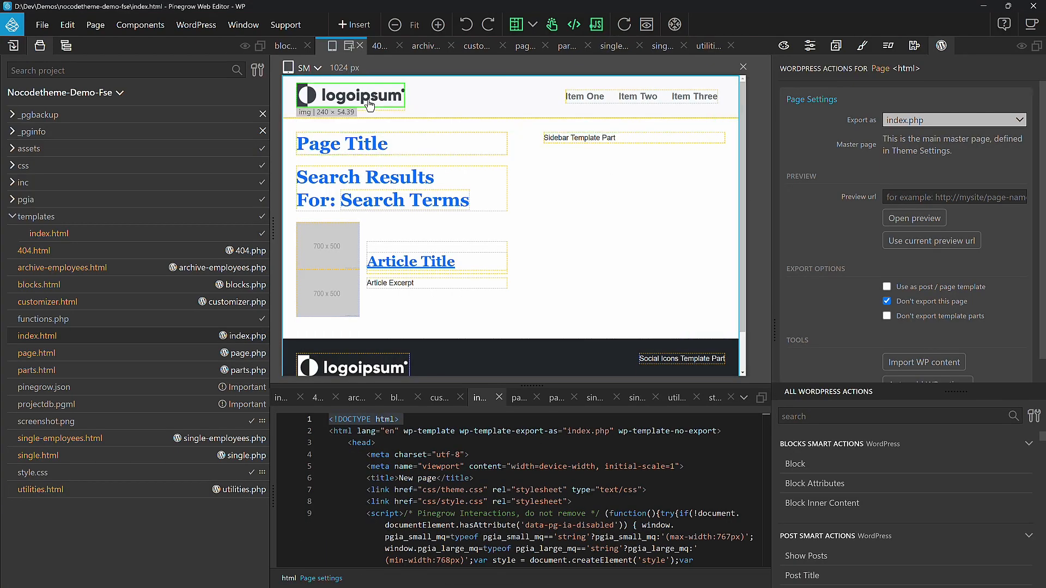
{"action": "scroll", "coordinate": [527, 152], "scroll_direction": "down", "scroll_amount": 2}
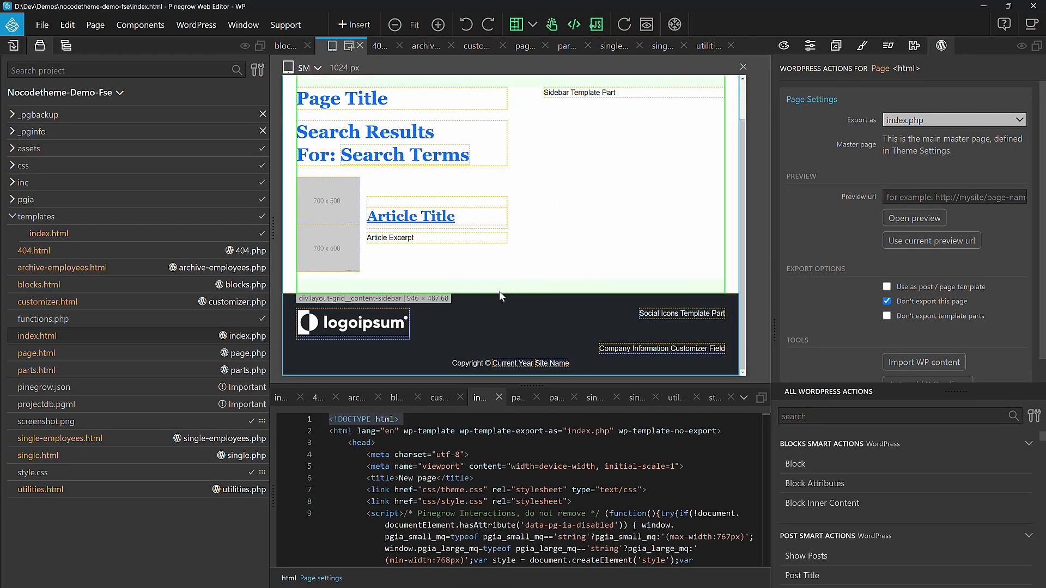
{"action": "scroll", "coordinate": [595, 181], "scroll_direction": "up", "scroll_amount": 2}
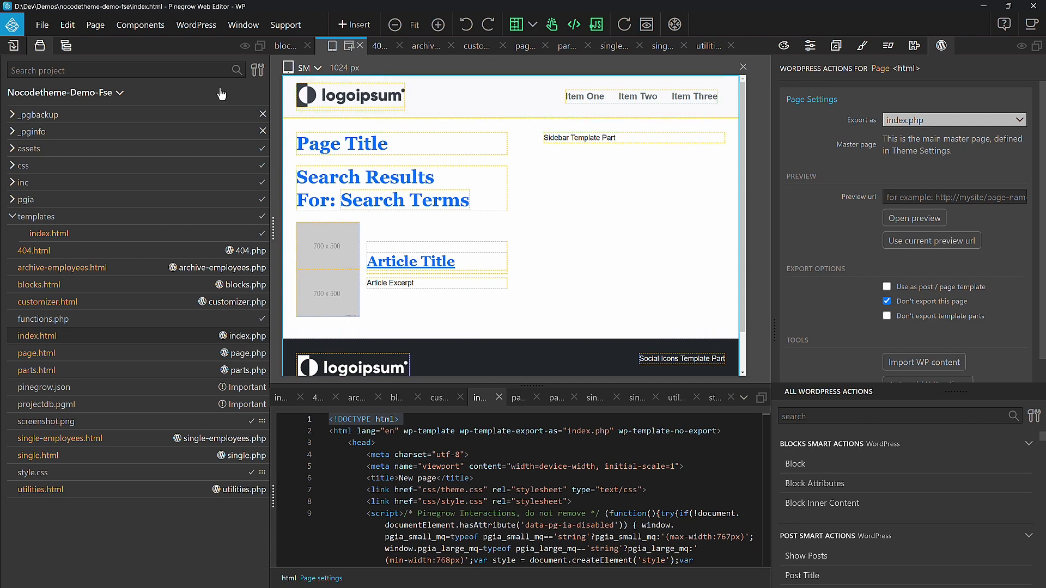
{"action": "left_click", "coordinate": [68, 47]}
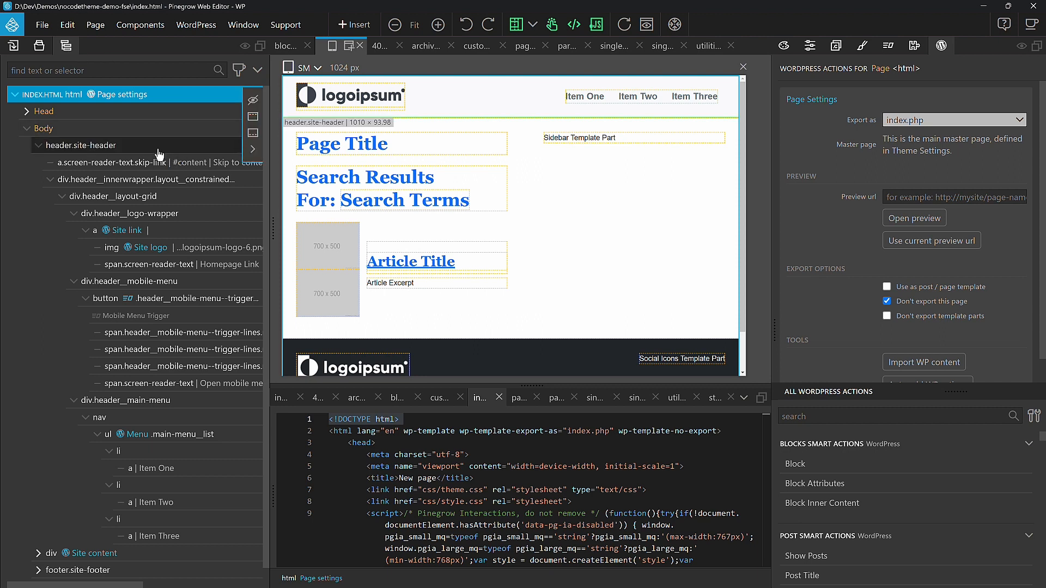
{"action": "left_click", "coordinate": [51, 180]}
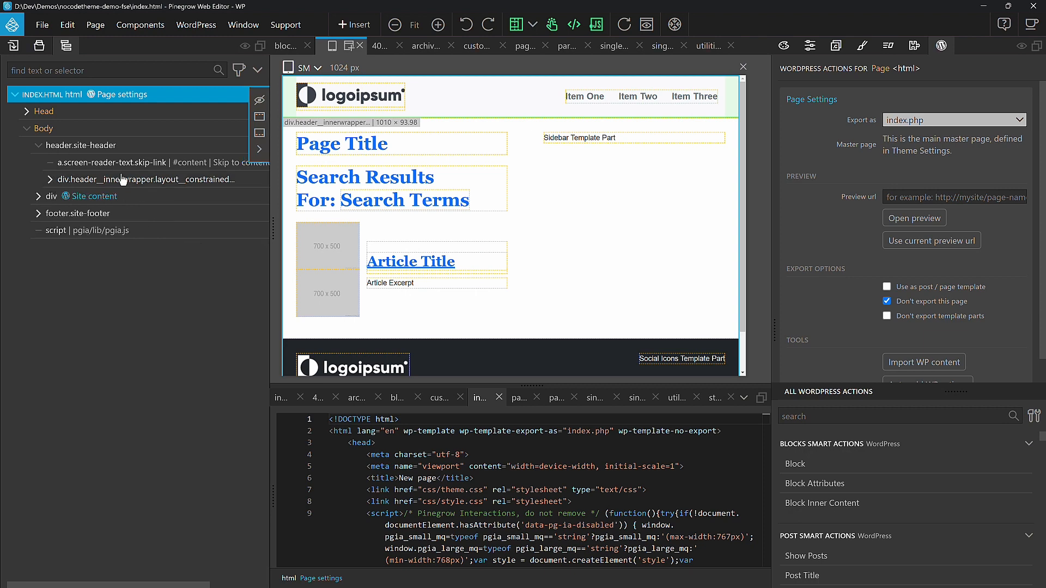
{"action": "left_click", "coordinate": [158, 147]}
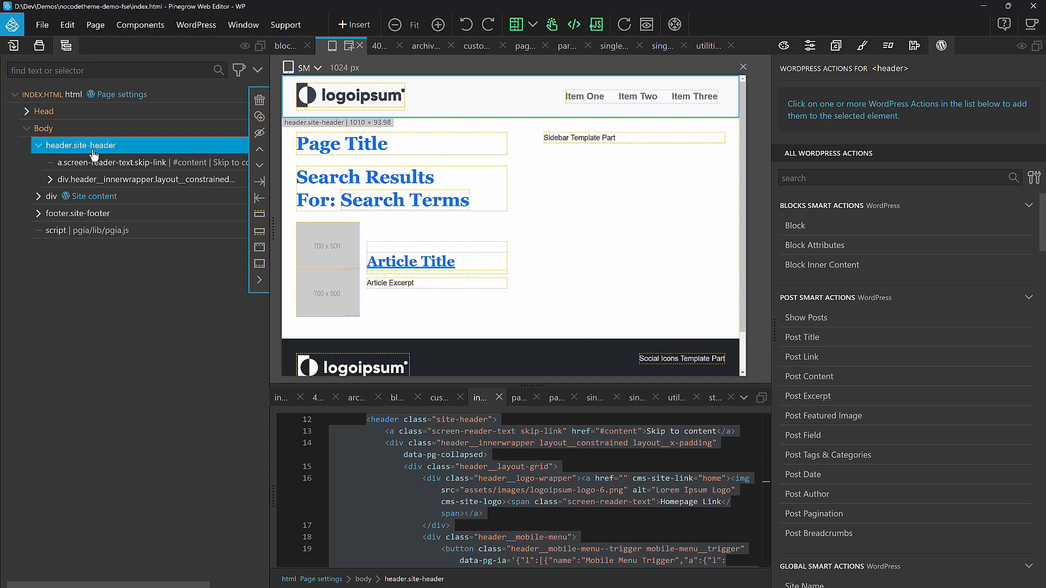
Step: Examine the Site content div and the site-footer element of index.html, collapsing their inner containers
{"action": "left_click", "coordinate": [139, 198]}
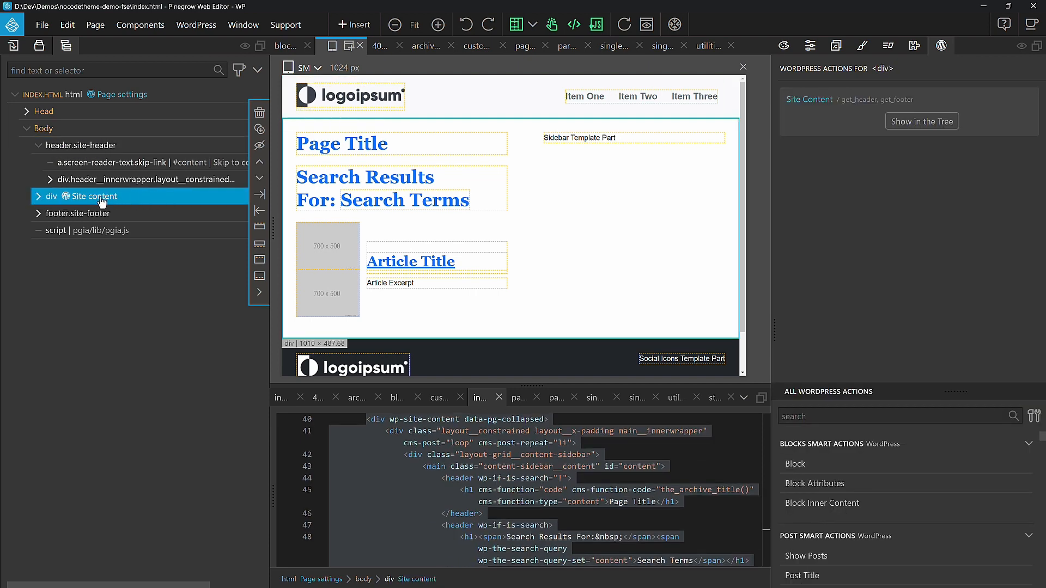
{"action": "left_click", "coordinate": [39, 197]}
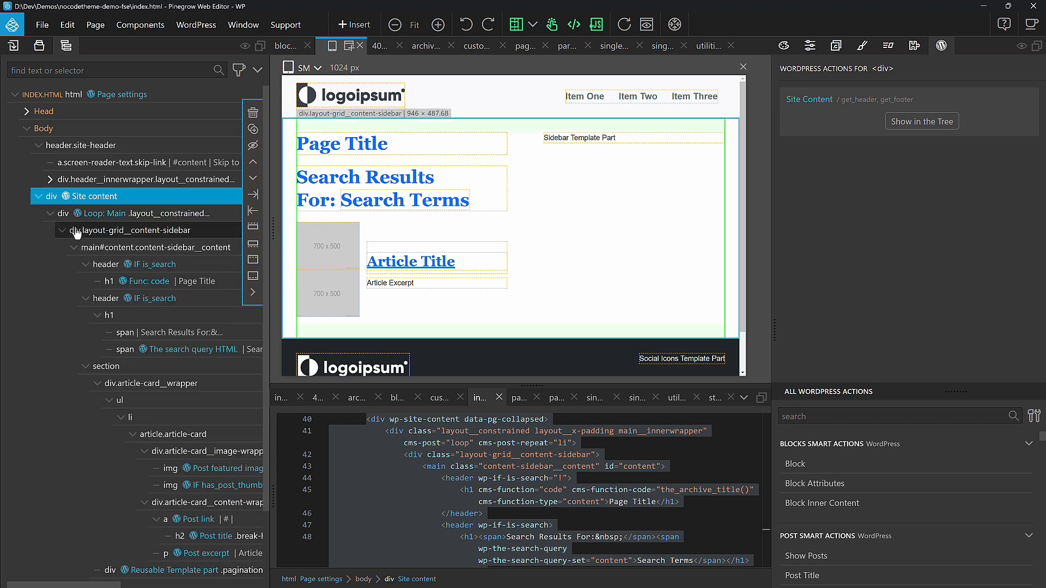
{"action": "left_click", "coordinate": [50, 213]}
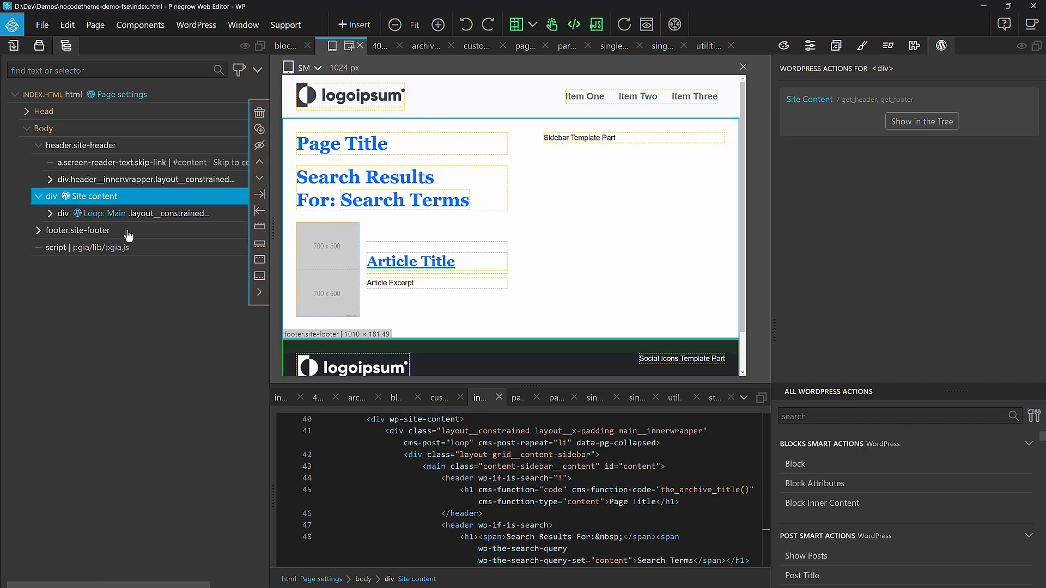
{"action": "left_click", "coordinate": [66, 231]}
{"action": "left_click", "coordinate": [39, 231]}
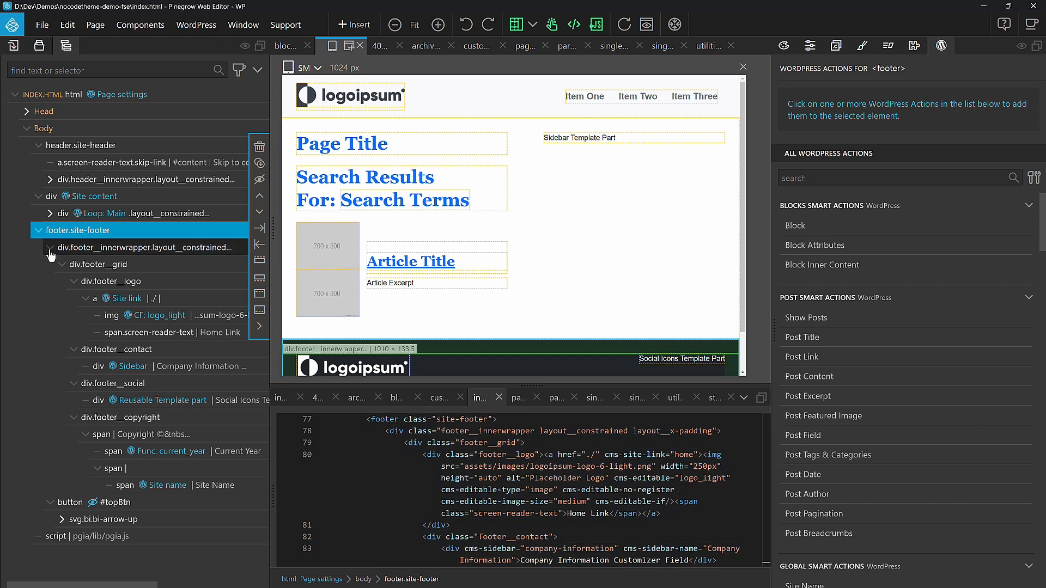
{"action": "left_click", "coordinate": [50, 247]}
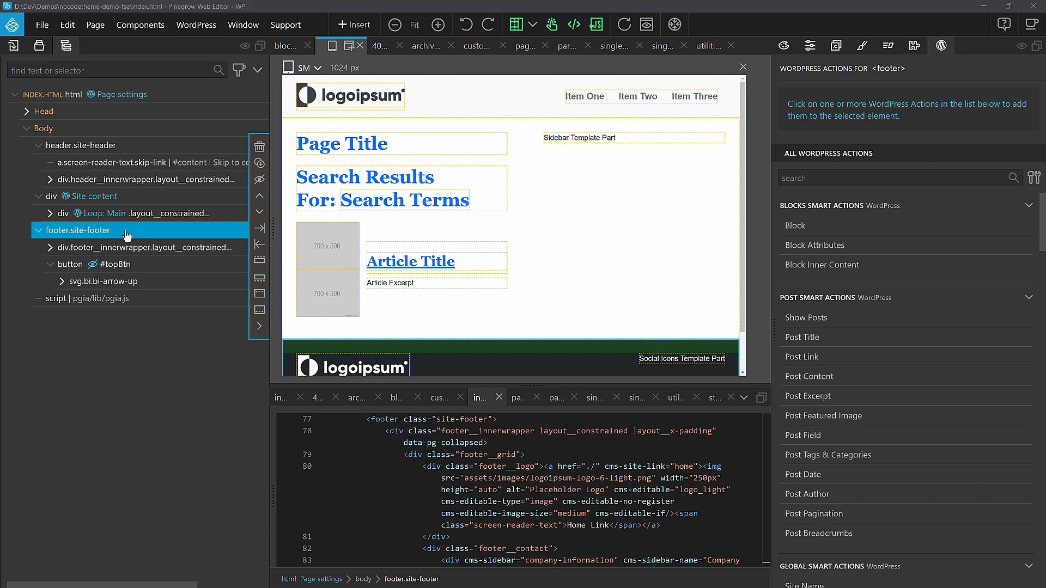
Step: Switch to the WordPress Site Editor in the browser, show the settings sidebar and insert a Header block into the Index template
{"action": "key", "text": "alt+Tab"}
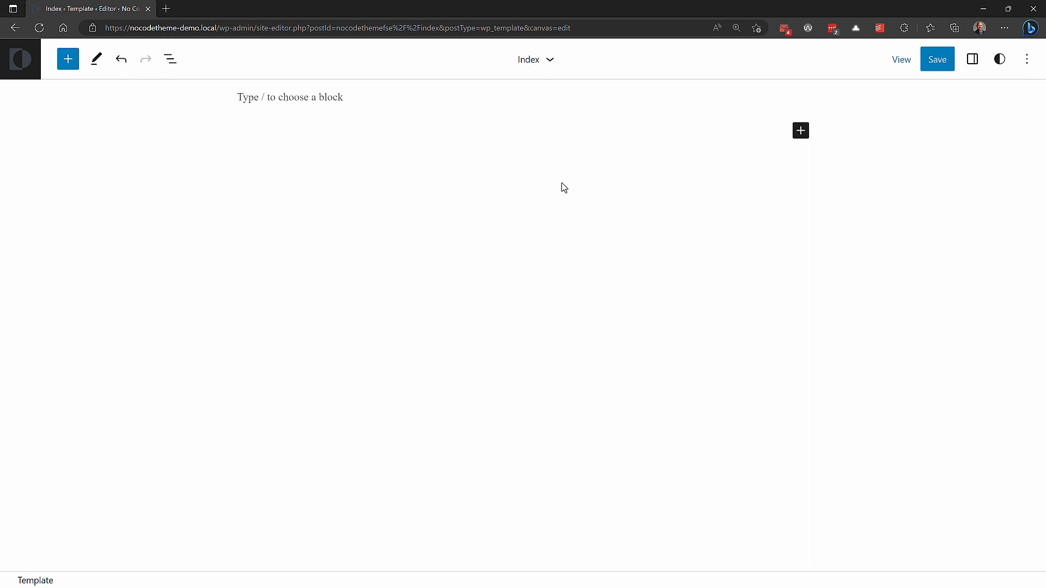
{"action": "left_click", "coordinate": [973, 58]}
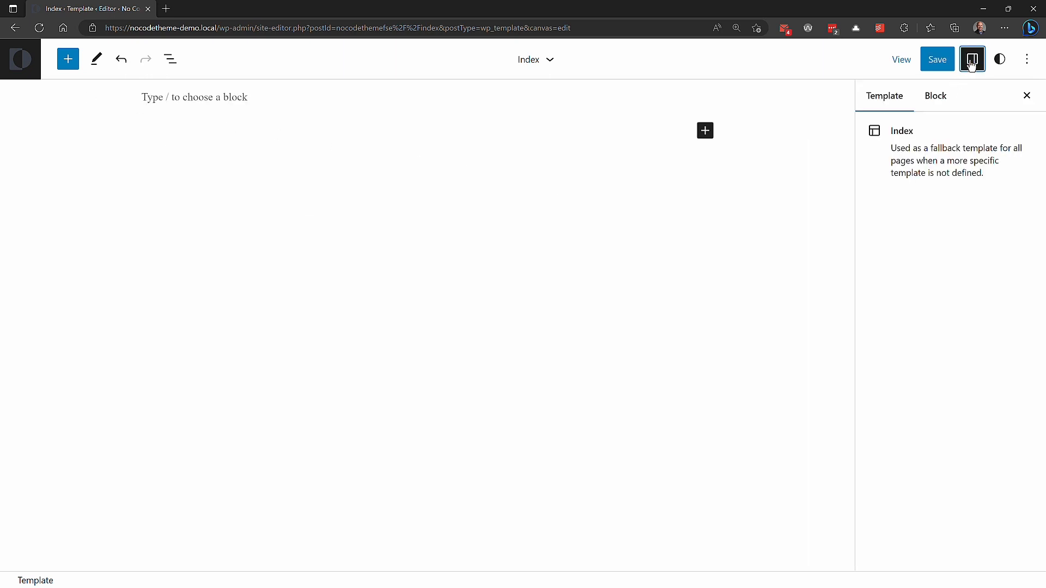
{"action": "left_click", "coordinate": [68, 59]}
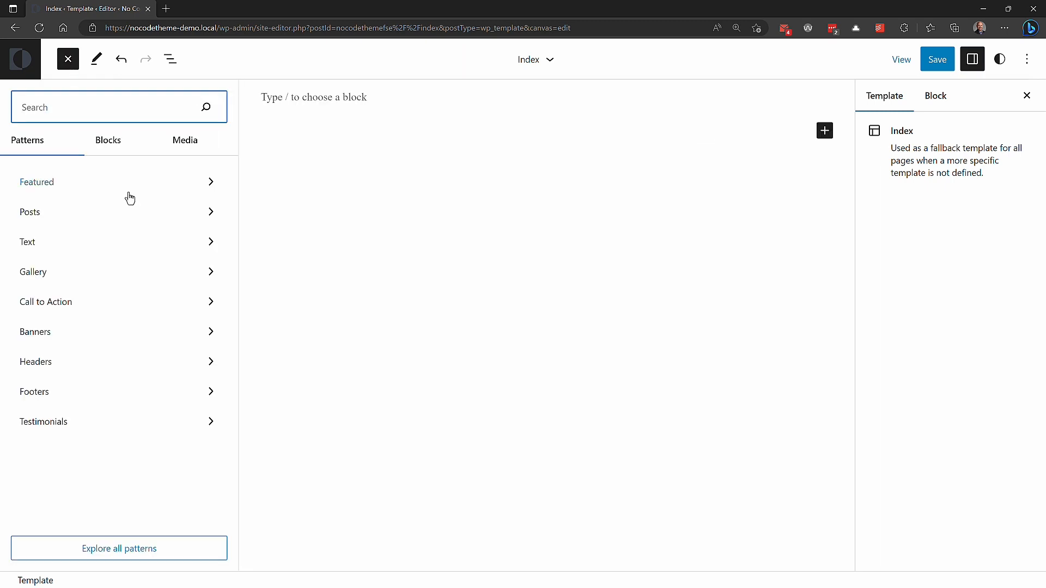
{"action": "left_click", "coordinate": [106, 141]}
{"action": "scroll", "coordinate": [115, 240], "scroll_direction": "down", "scroll_amount": 10}
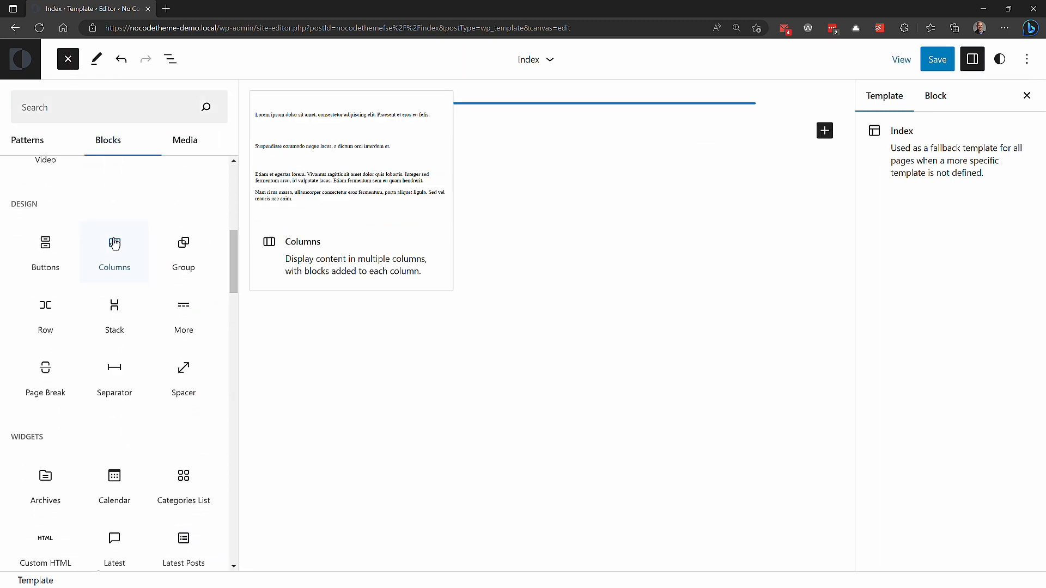
{"action": "scroll", "coordinate": [114, 236], "scroll_direction": "down", "scroll_amount": 5}
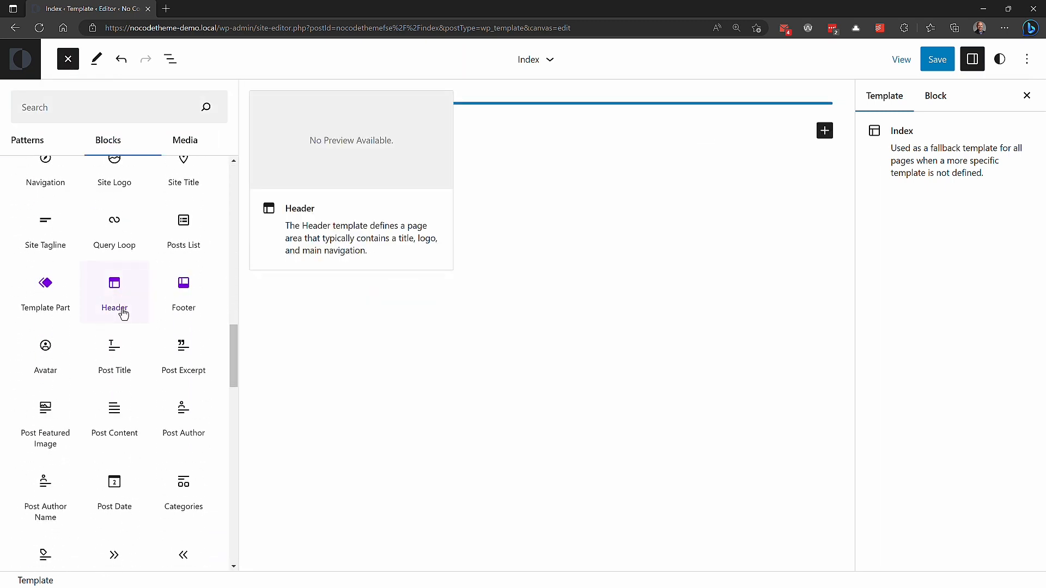
{"action": "left_click", "coordinate": [115, 286]}
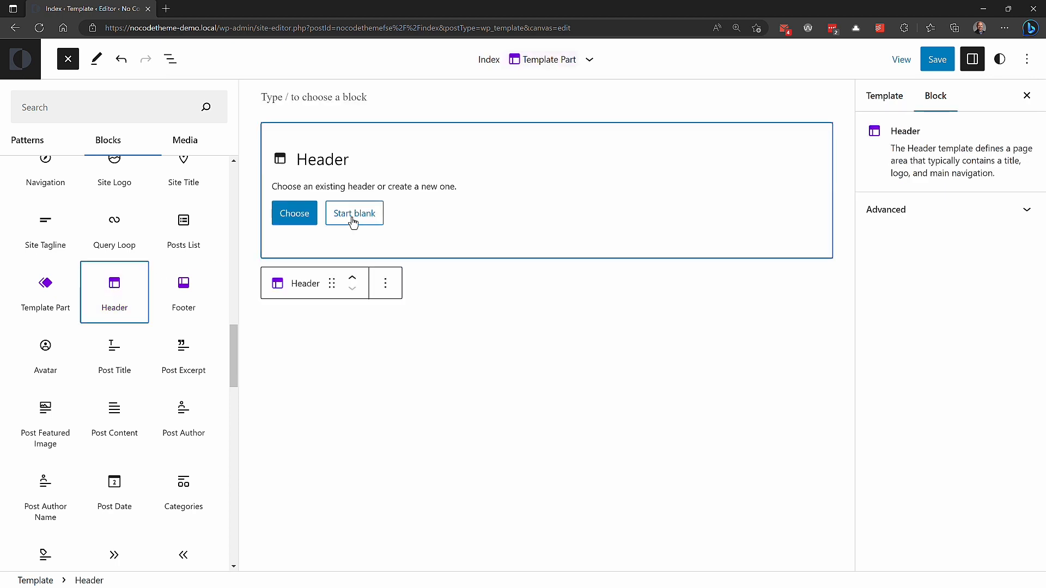
Step: Start the Header block blank and create its new template part with the name Header Part
{"action": "left_click", "coordinate": [247, 215]}
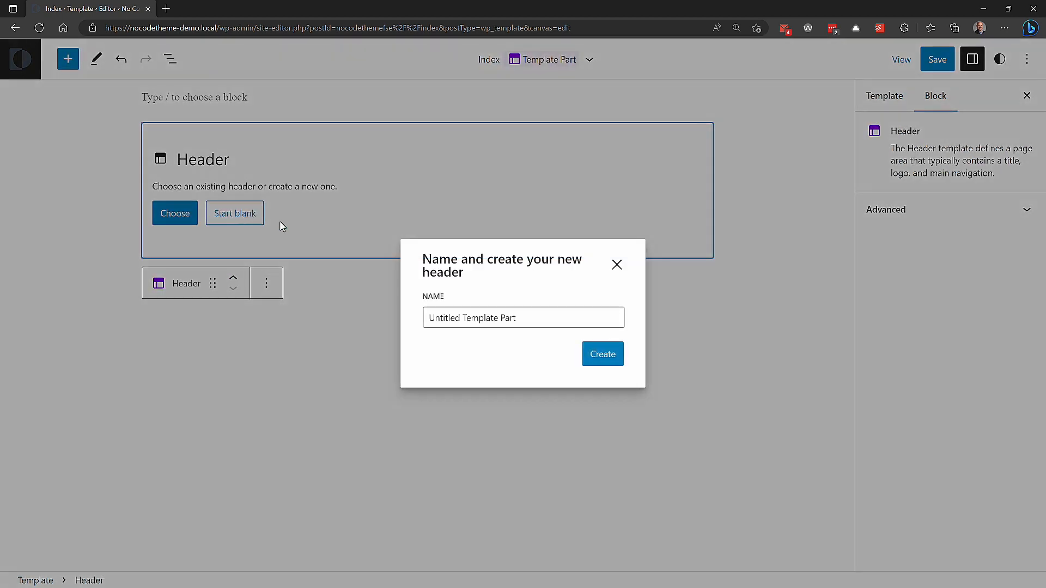
{"action": "left_click_drag", "start_coordinate": [536, 316], "coordinate": [417, 316]}
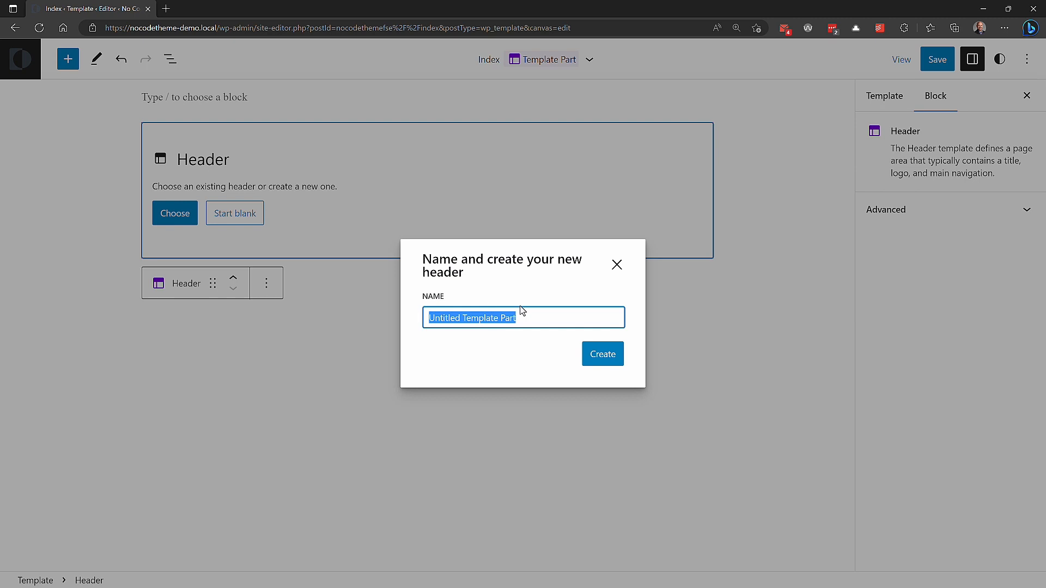
{"action": "type", "text": "Header"}
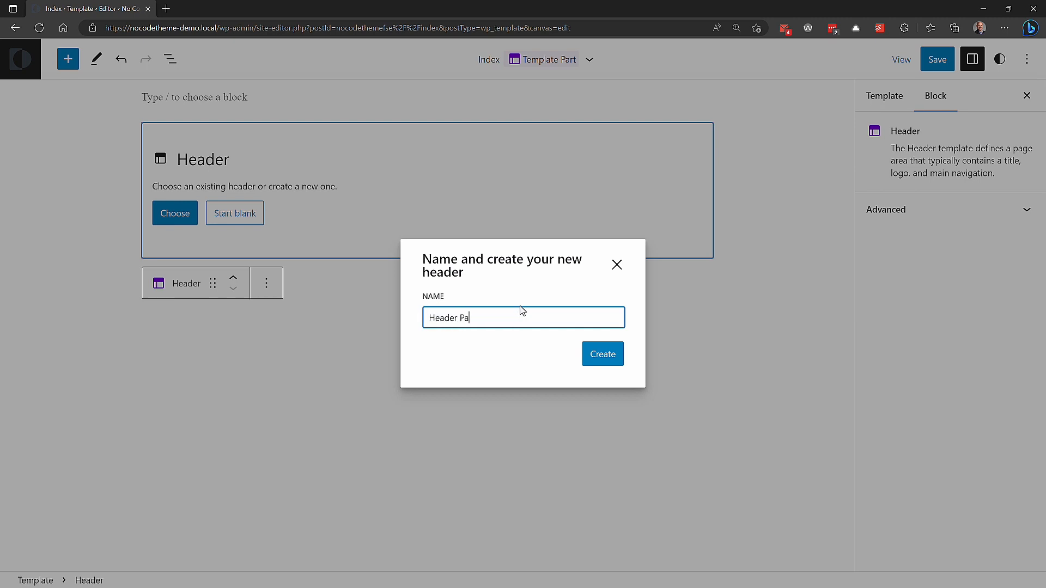
{"action": "key", "text": "Return"}
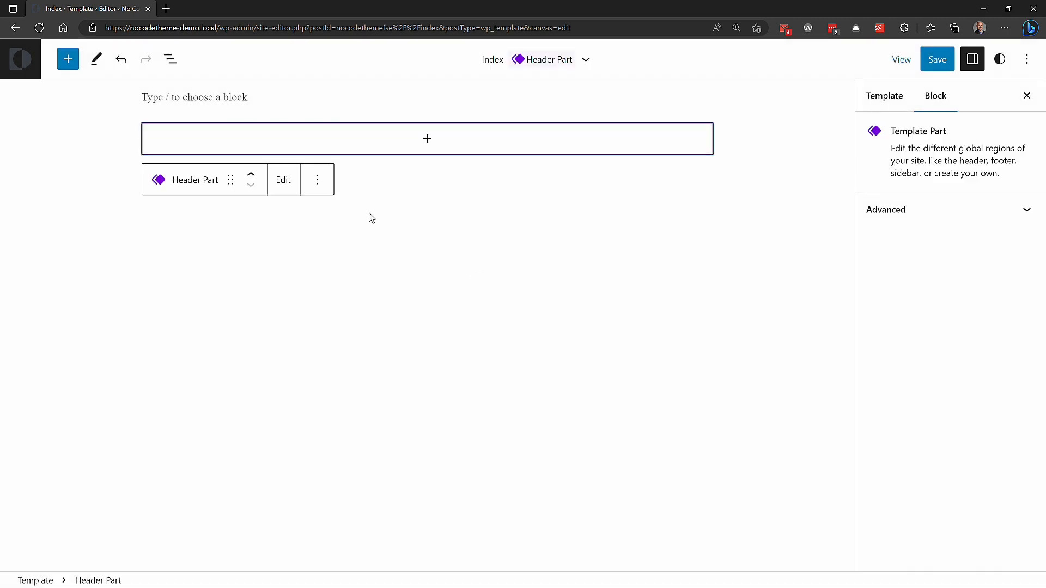
Step: Remove the empty Paragraph block above the Header Part from the Index template
{"action": "left_click", "coordinate": [235, 107]}
{"action": "left_click", "coordinate": [171, 59]}
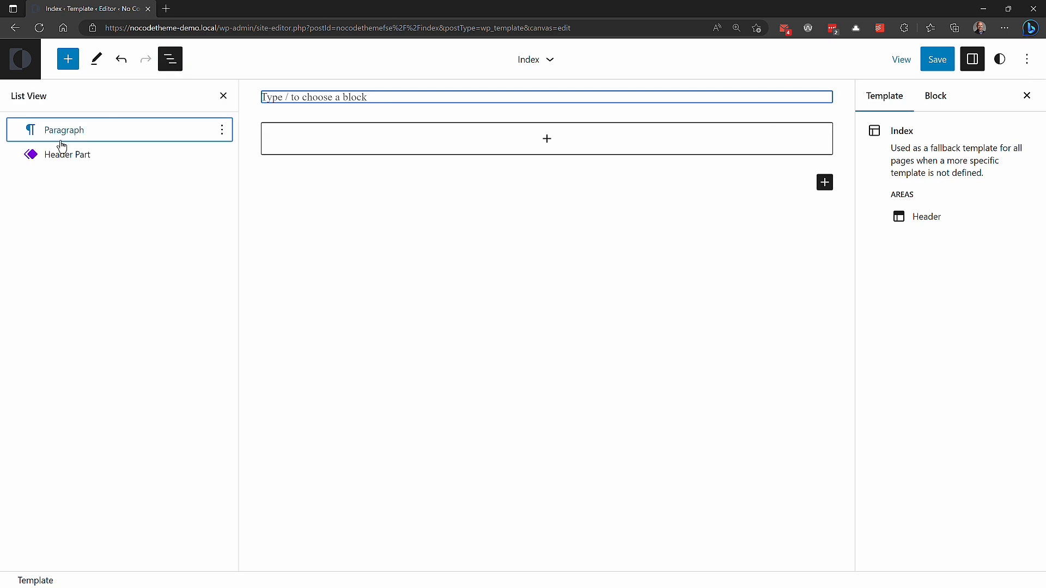
{"action": "left_click", "coordinate": [222, 131]}
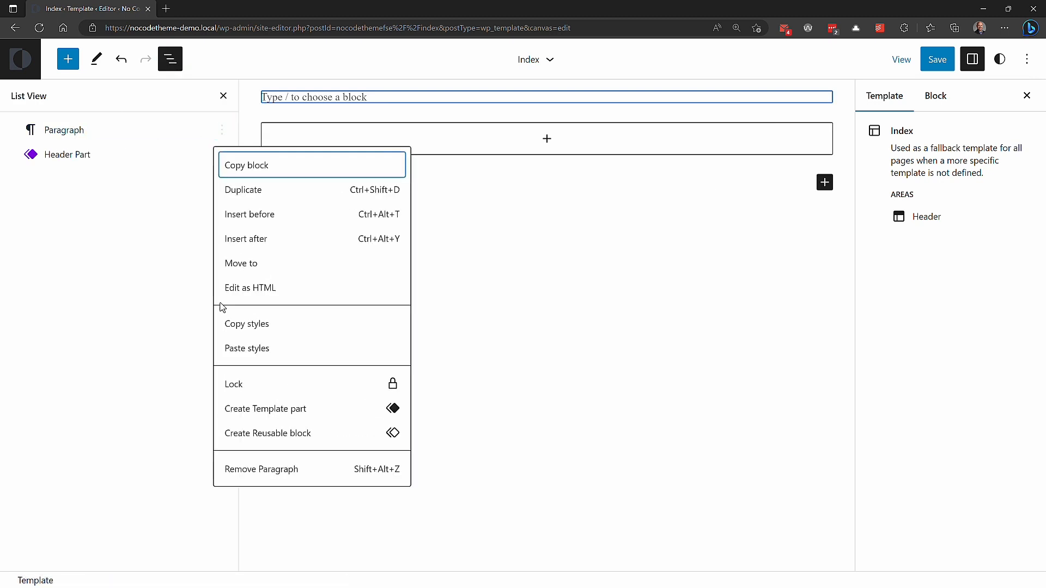
{"action": "left_click", "coordinate": [263, 471]}
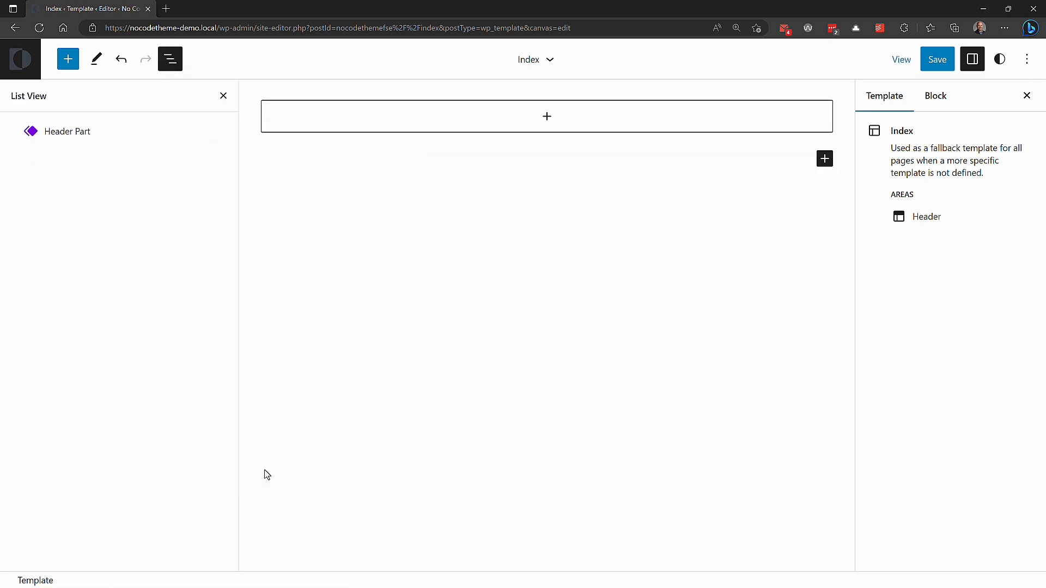
Step: Insert a Footer block below the Header Part and create it as a new blank template part named Footer Part
{"action": "left_click", "coordinate": [67, 65]}
{"action": "type", "text": "footer"}
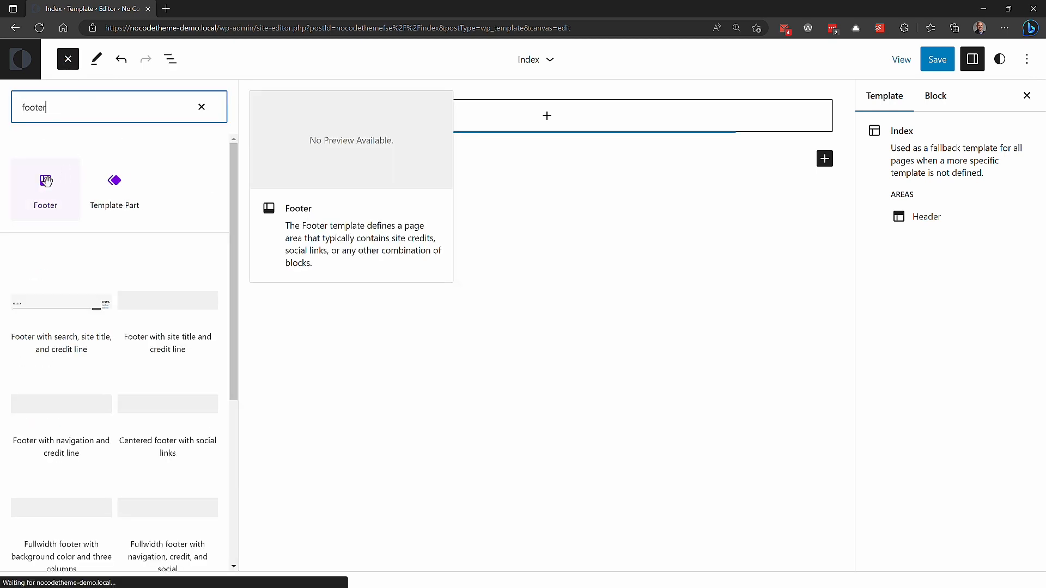
{"action": "left_click", "coordinate": [47, 184]}
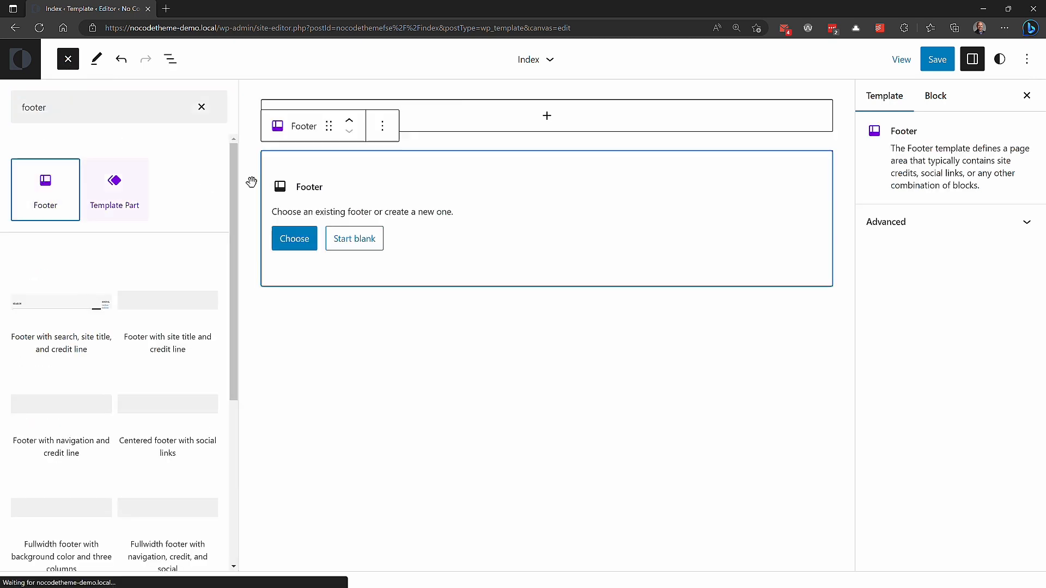
{"action": "left_click", "coordinate": [361, 241]}
{"action": "left_click", "coordinate": [240, 241]}
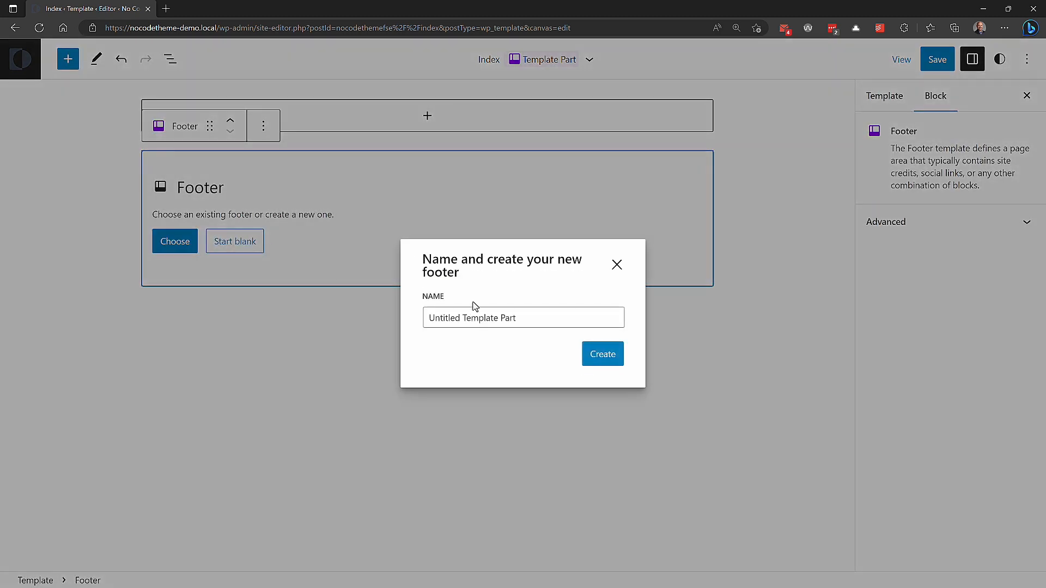
{"action": "double_click", "coordinate": [512, 319]}
{"action": "left_click", "coordinate": [511, 319]}
{"action": "triple_click", "coordinate": [511, 319]}
{"action": "type", "text": "Footer"}
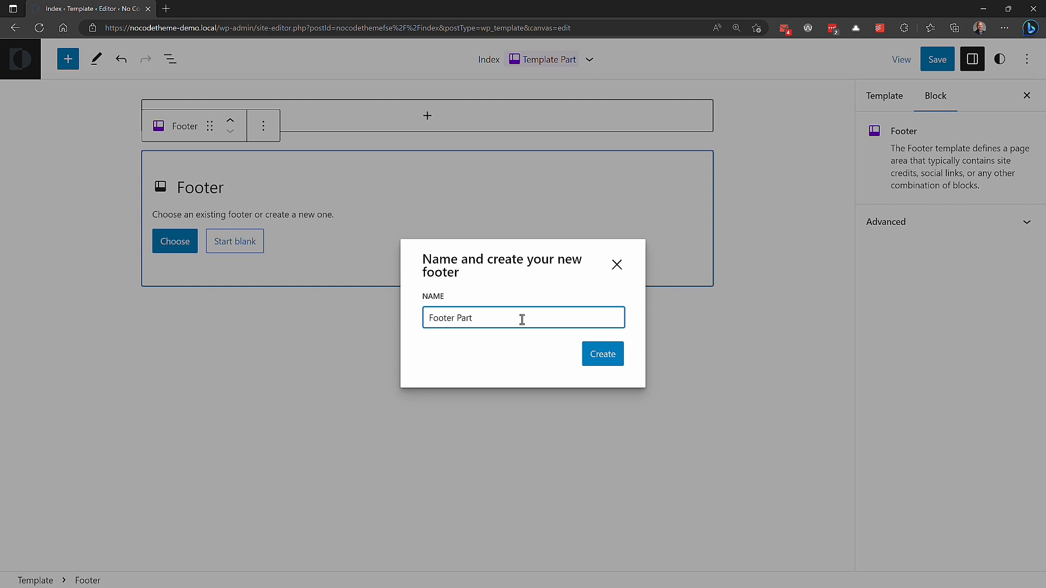
{"action": "left_click", "coordinate": [604, 358]}
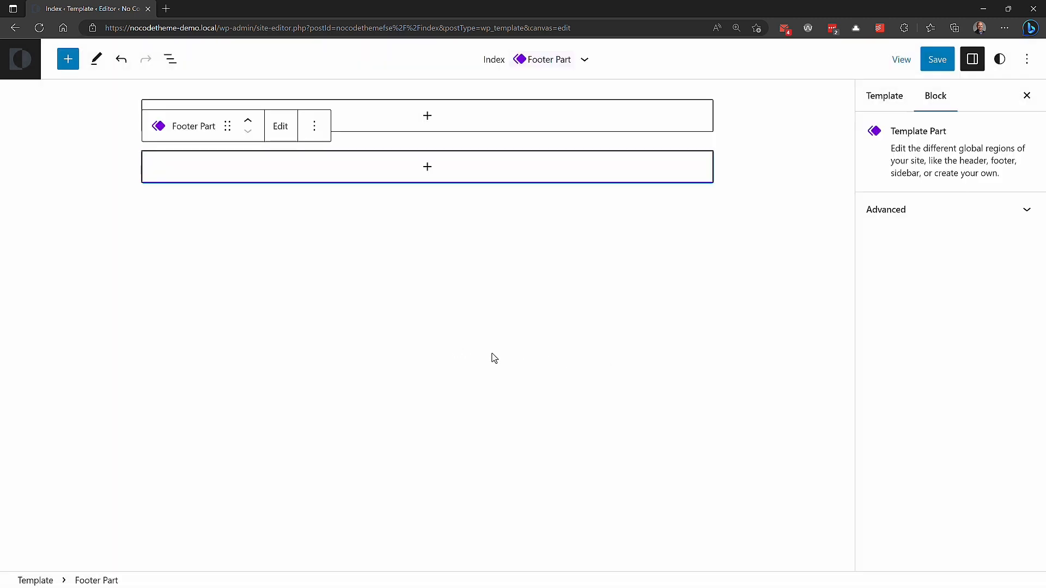
Step: Insert a Template Part block, create it blank as Main Part, and place it between the Header Part and Footer Part
{"action": "left_click", "coordinate": [70, 60]}
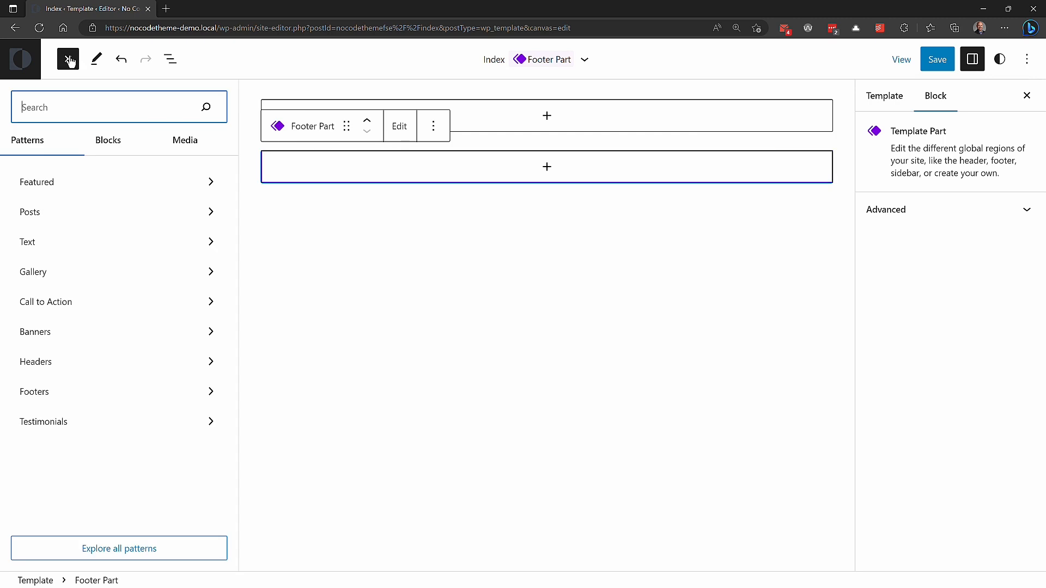
{"action": "left_click", "coordinate": [104, 140]}
{"action": "scroll", "coordinate": [115, 259], "scroll_direction": "down", "scroll_amount": 6}
{"action": "scroll", "coordinate": [115, 259], "scroll_direction": "down", "scroll_amount": 7}
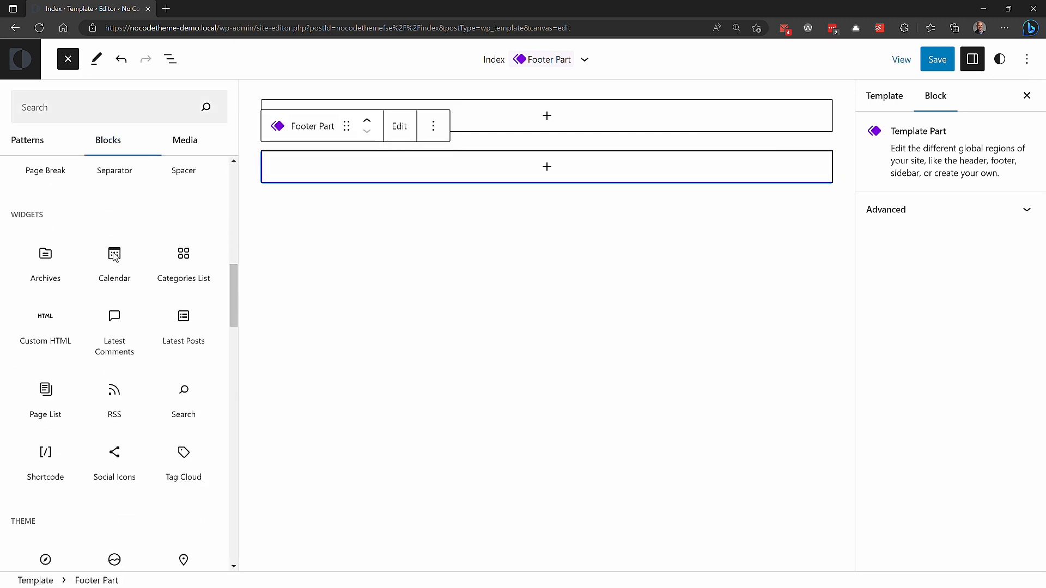
{"action": "scroll", "coordinate": [144, 197], "scroll_direction": "up", "scroll_amount": 15}
{"action": "scroll", "coordinate": [137, 257], "scroll_direction": "down", "scroll_amount": 12}
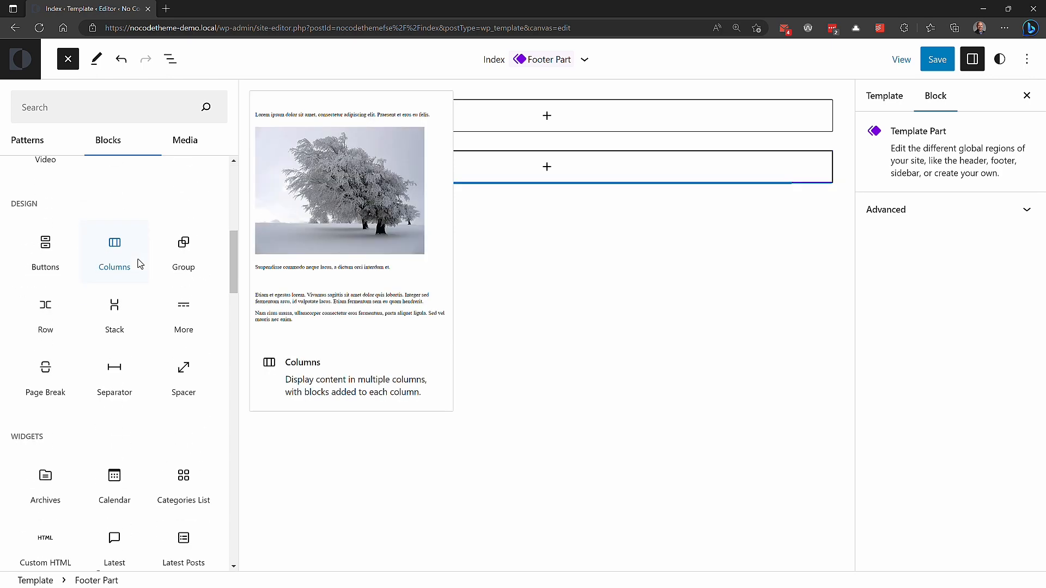
{"action": "left_click", "coordinate": [31, 280]}
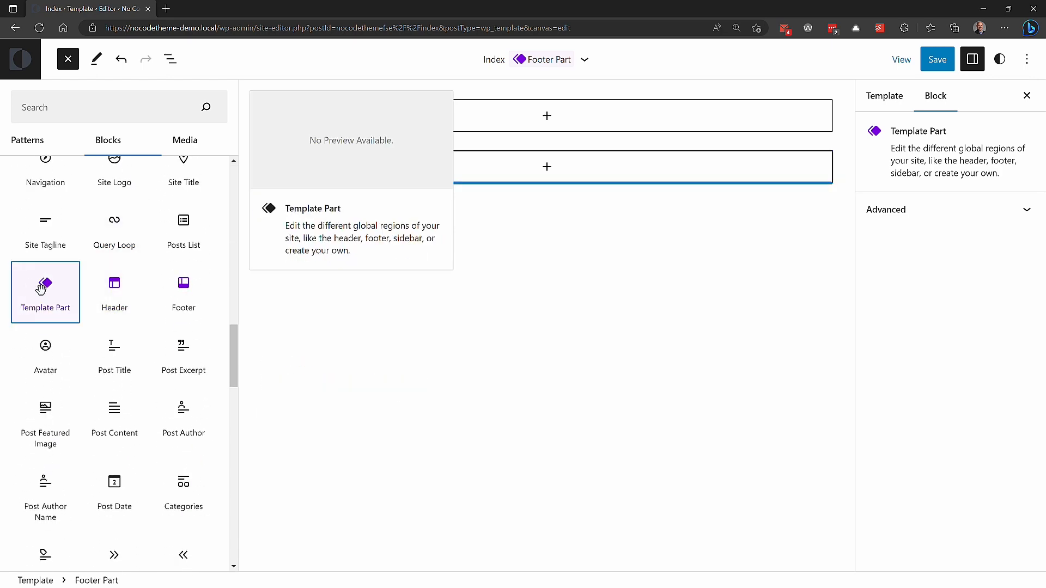
{"action": "left_click", "coordinate": [358, 303]}
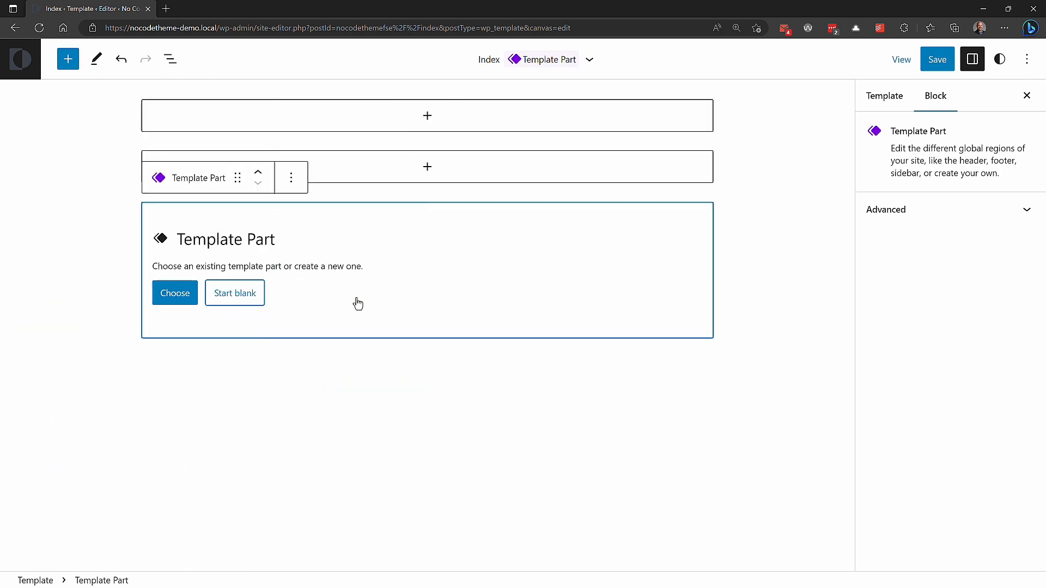
{"action": "left_click", "coordinate": [252, 294]}
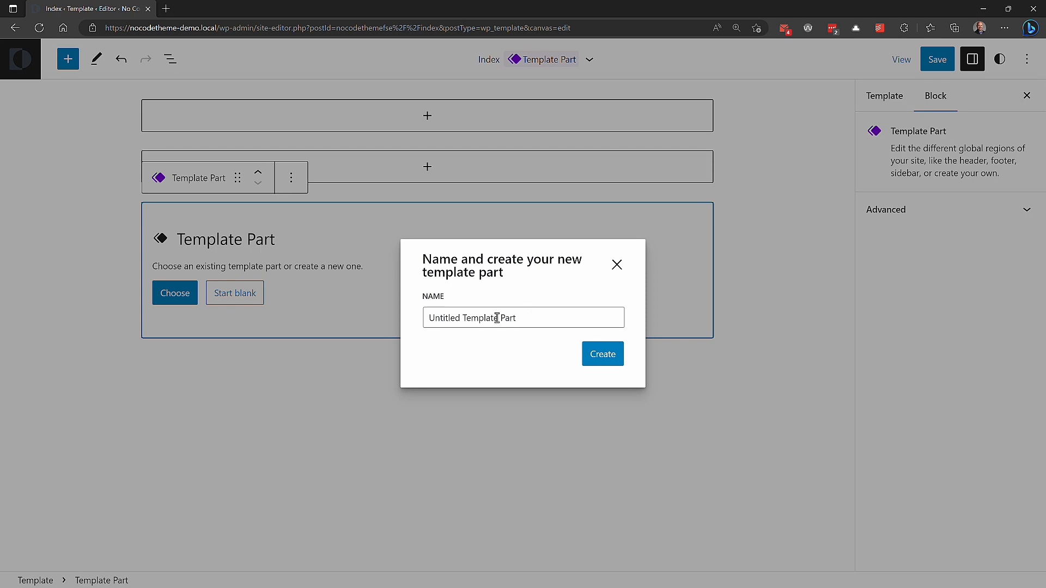
{"action": "left_click_drag", "start_coordinate": [496, 318], "coordinate": [404, 327]}
{"action": "type", "text": "Main"}
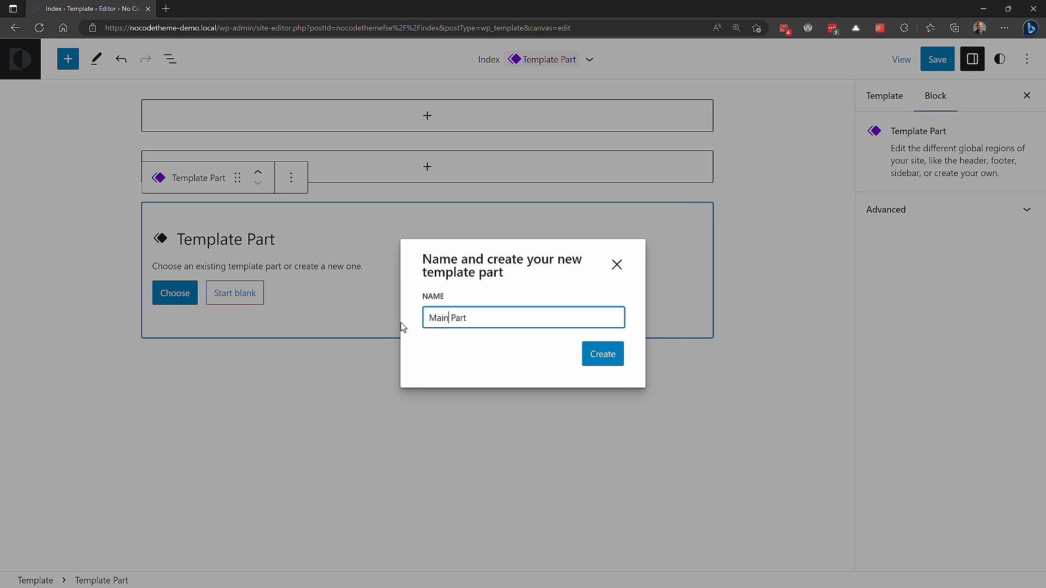
{"action": "left_click", "coordinate": [601, 355]}
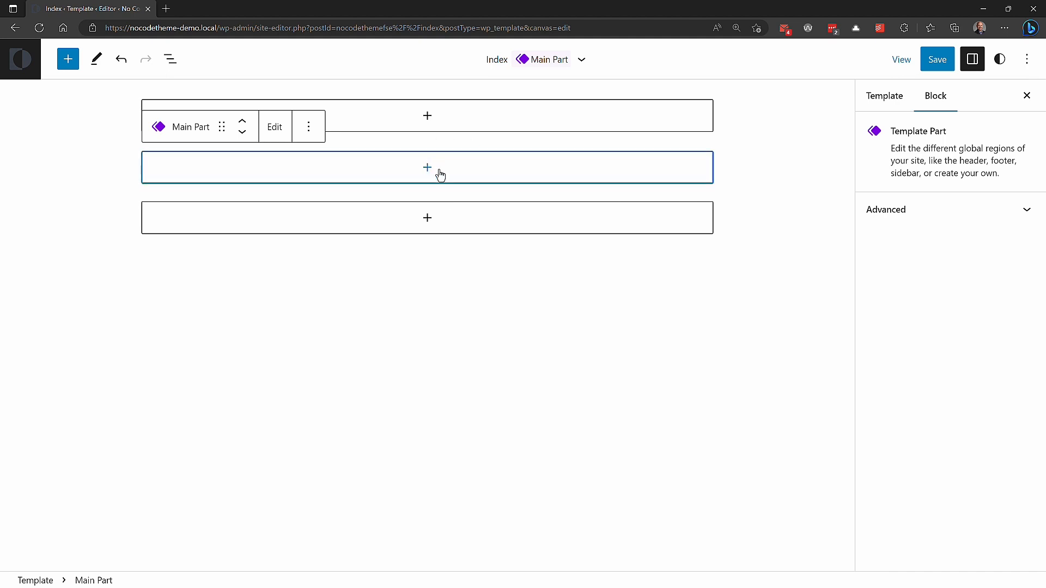
Step: Insert a Group block with the row layout below the Main Part and nest the Main Part inside that row
{"action": "left_click", "coordinate": [68, 60]}
{"action": "type", "text": "gro"}
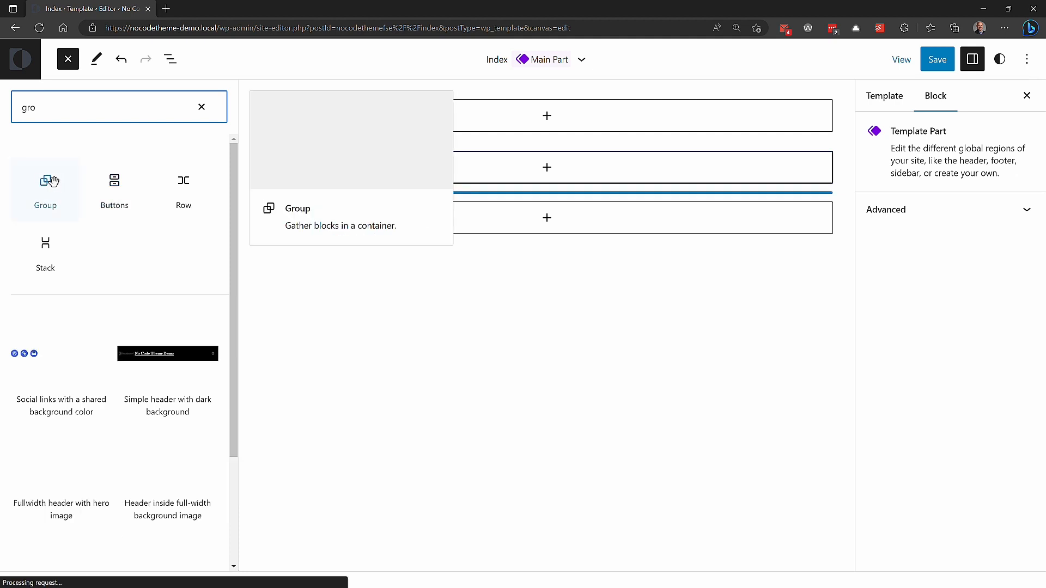
{"action": "left_click", "coordinate": [46, 184]}
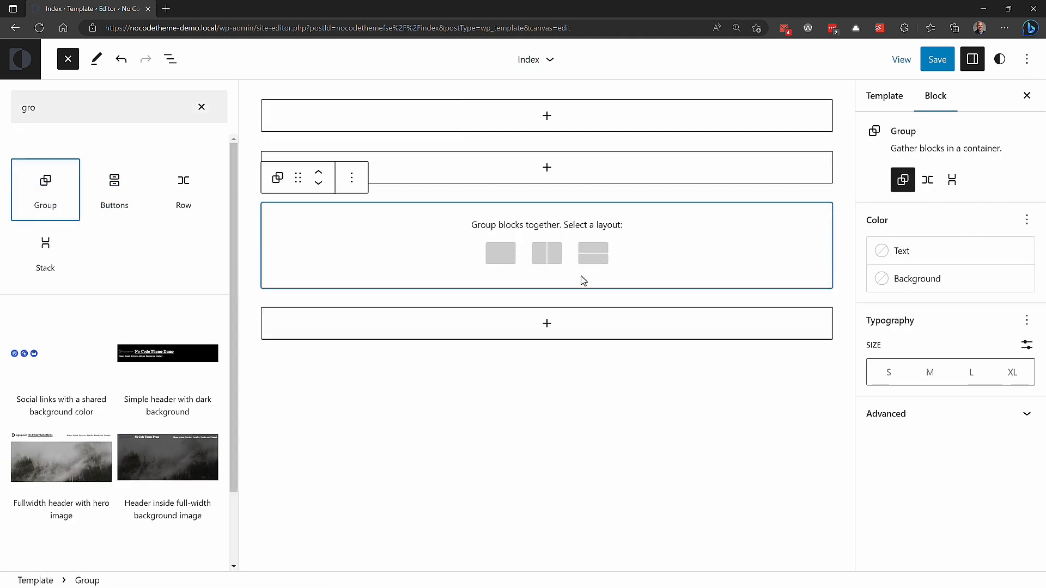
{"action": "left_click", "coordinate": [552, 261]}
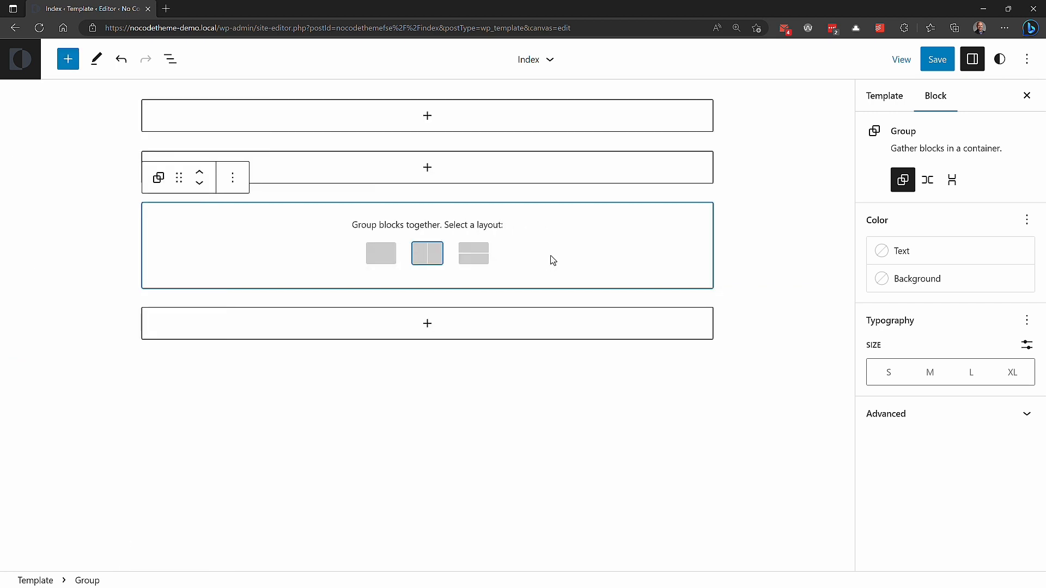
{"action": "left_click", "coordinate": [428, 255]}
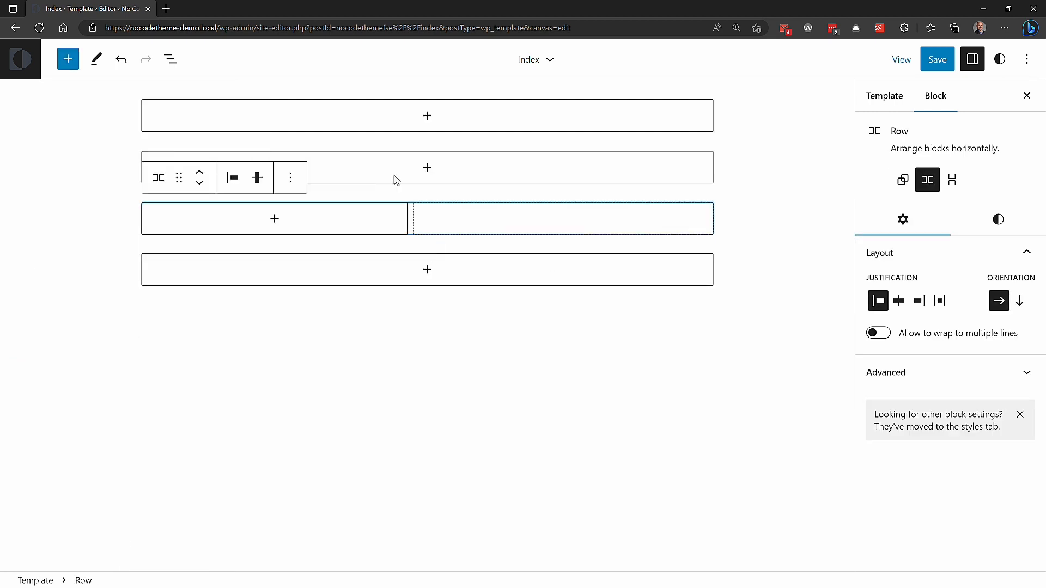
{"action": "left_click", "coordinate": [171, 59]}
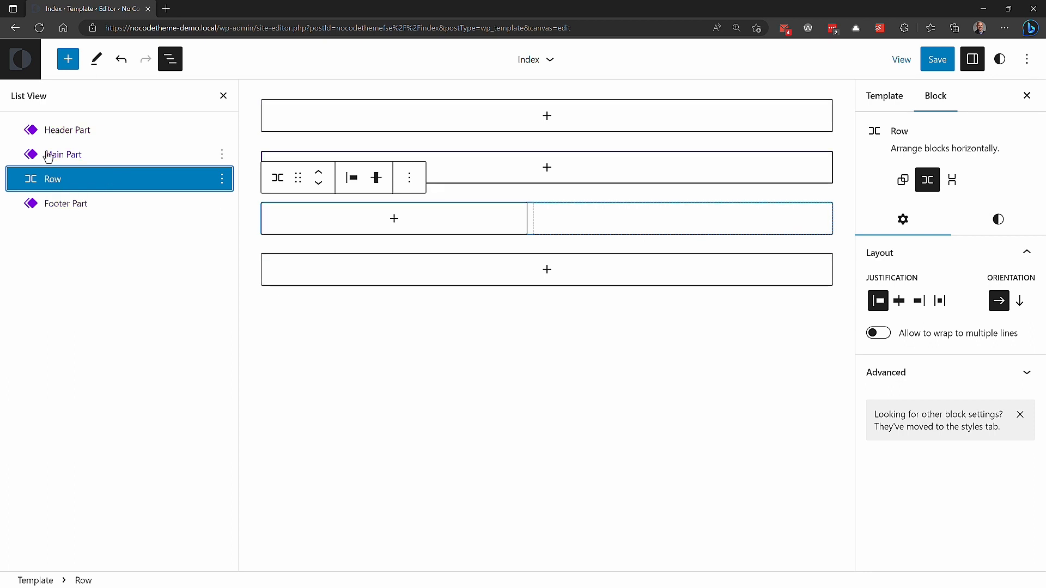
{"action": "left_click_drag", "start_coordinate": [35, 157], "coordinate": [124, 172]}
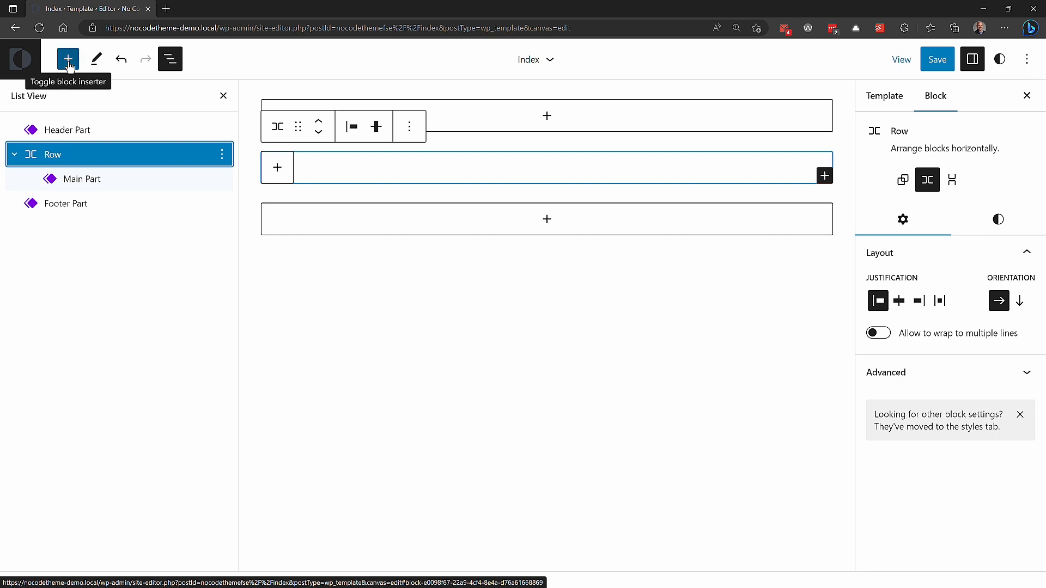
Step: Insert another Template Part block after the row, create it blank as Sidebar Part, and show the template's block structure
{"action": "left_click", "coordinate": [68, 58]}
{"action": "type", "text": "part"}
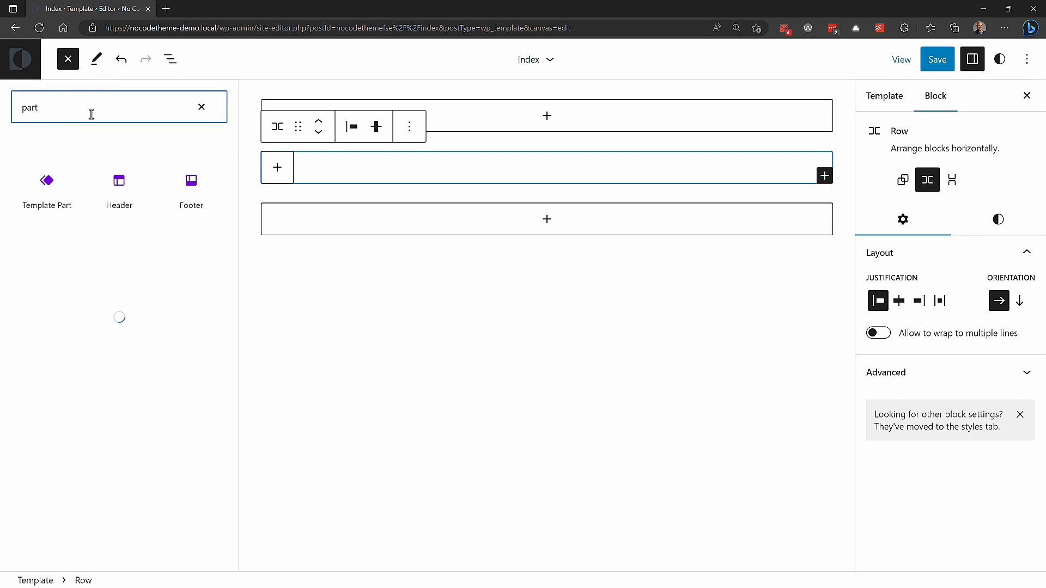
{"action": "left_click", "coordinate": [44, 183]}
{"action": "left_click", "coordinate": [342, 295]}
{"action": "left_click_drag", "start_coordinate": [499, 318], "coordinate": [371, 305]}
{"action": "type", "text": "Sidebar Part"}
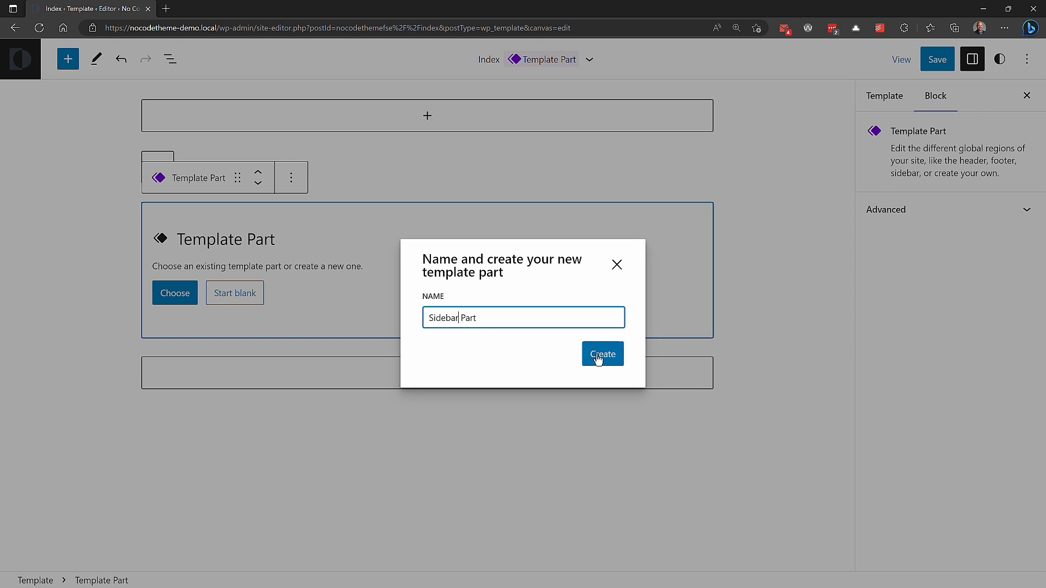
{"action": "left_click", "coordinate": [602, 355]}
{"action": "left_click", "coordinate": [170, 60]}
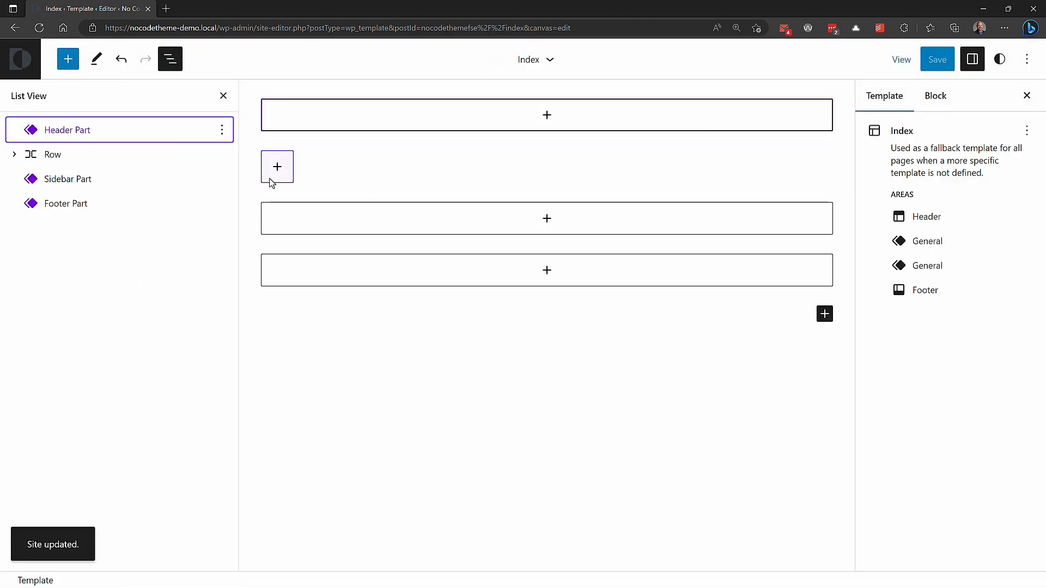
Step: Nest the Sidebar Part inside the Row block and place it after the Main Part
{"action": "left_click", "coordinate": [15, 157]}
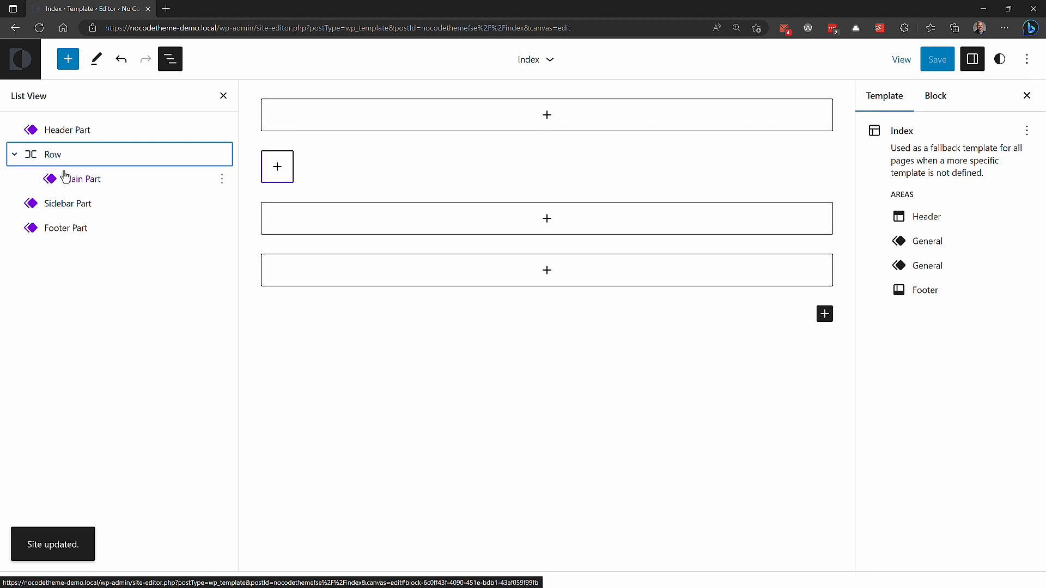
{"action": "left_click_drag", "start_coordinate": [35, 203], "coordinate": [128, 168]}
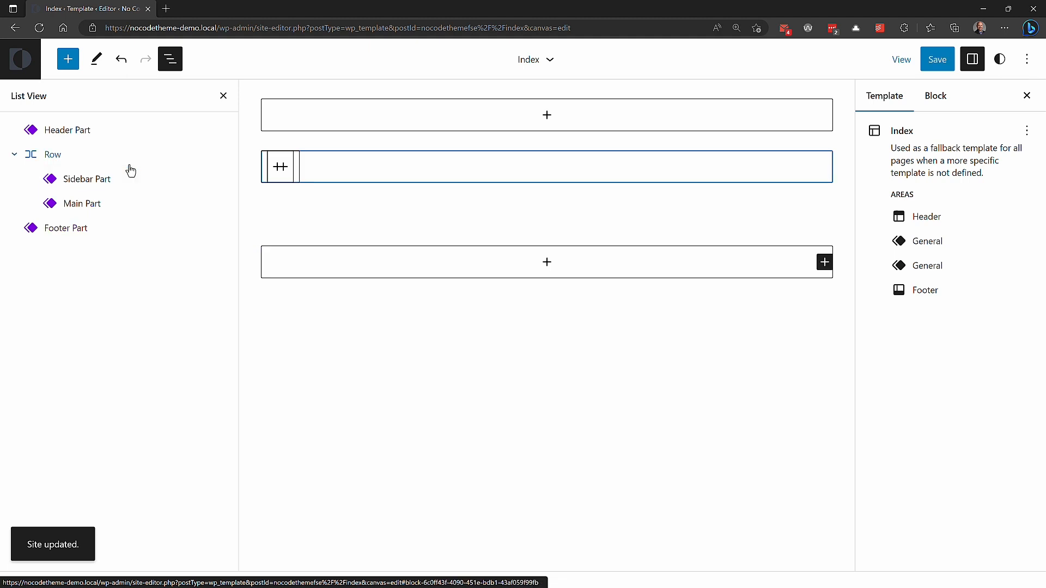
{"action": "left_click", "coordinate": [93, 183]}
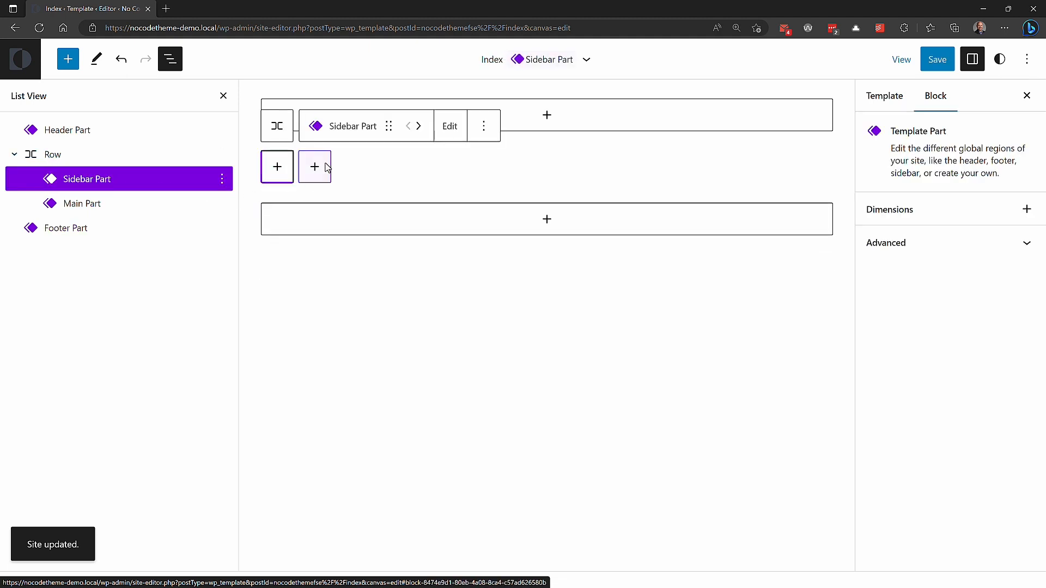
{"action": "left_click", "coordinate": [420, 126]}
{"action": "left_click", "coordinate": [84, 180]}
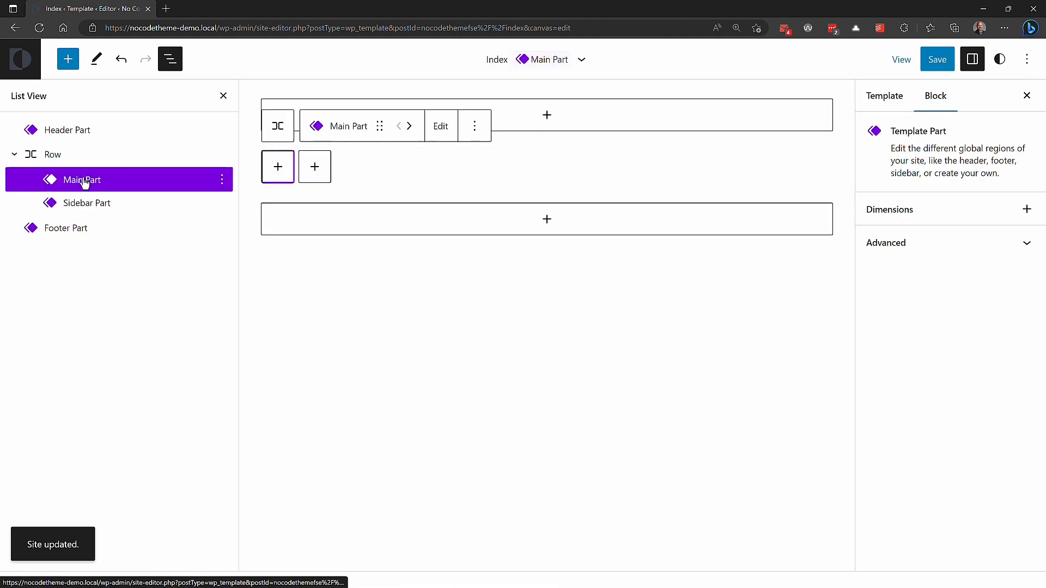
{"action": "left_click", "coordinate": [86, 206]}
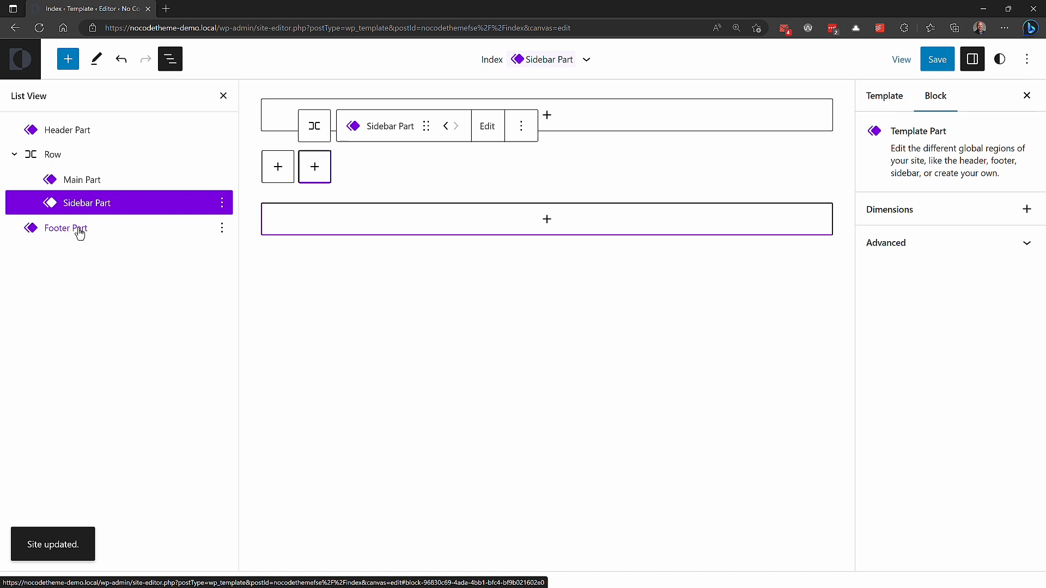
Step: Set the HTML element of the Main Part to <main> in its advanced settings
{"action": "left_click", "coordinate": [83, 182]}
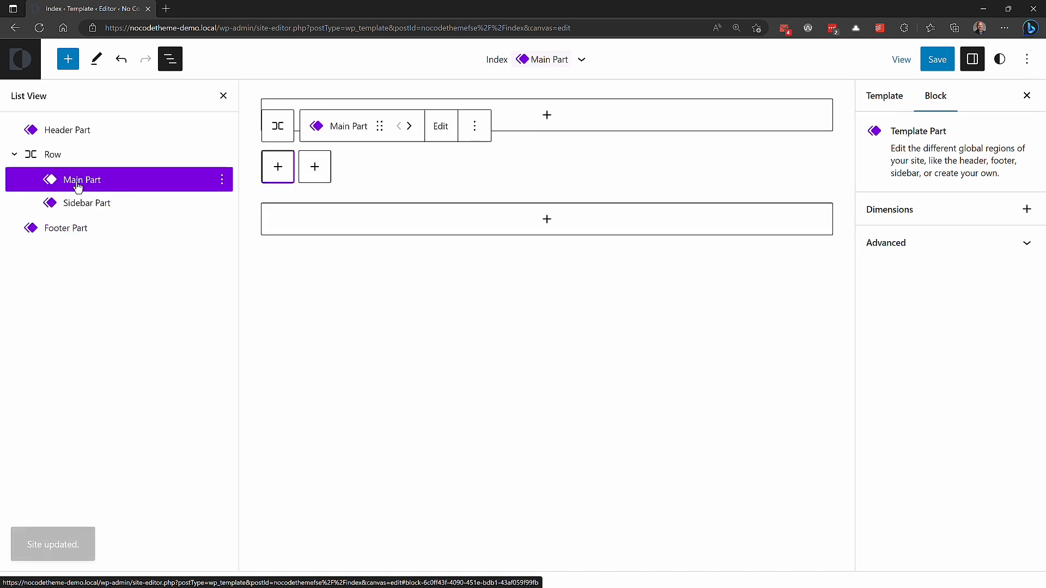
{"action": "left_click", "coordinate": [894, 248]}
{"action": "scroll", "coordinate": [894, 250], "scroll_direction": "down", "scroll_amount": 3}
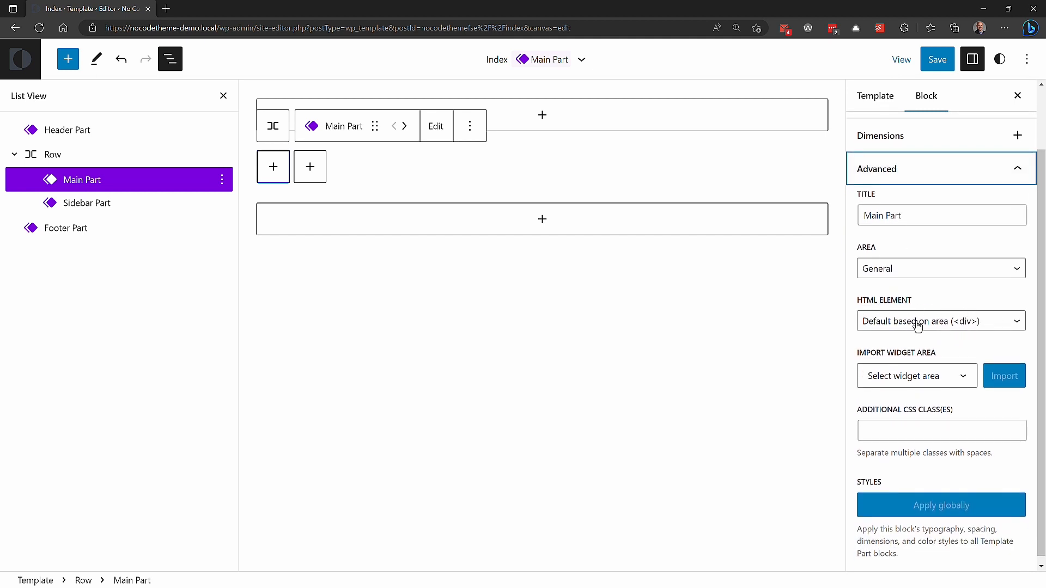
{"action": "left_click", "coordinate": [996, 324]}
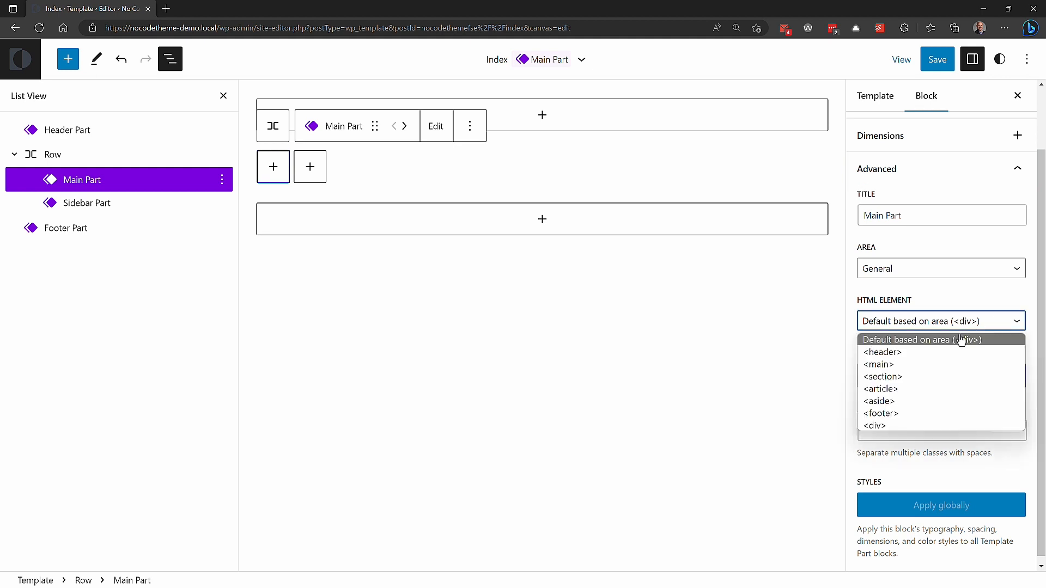
{"action": "left_click", "coordinate": [939, 369]}
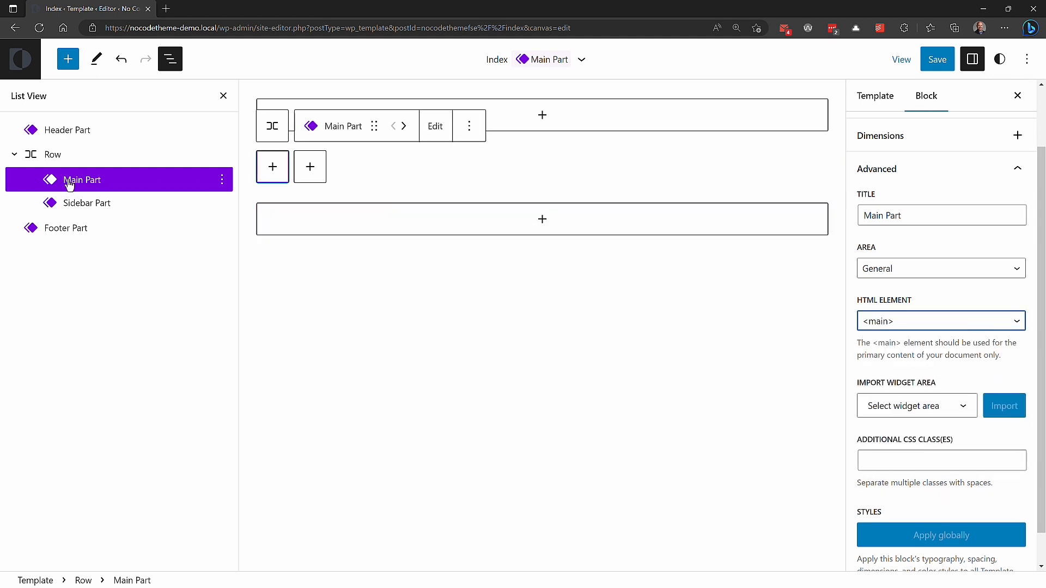
Step: Set the HTML element of the Sidebar Part to <aside>
{"action": "left_click", "coordinate": [95, 202]}
{"action": "left_click", "coordinate": [989, 324]}
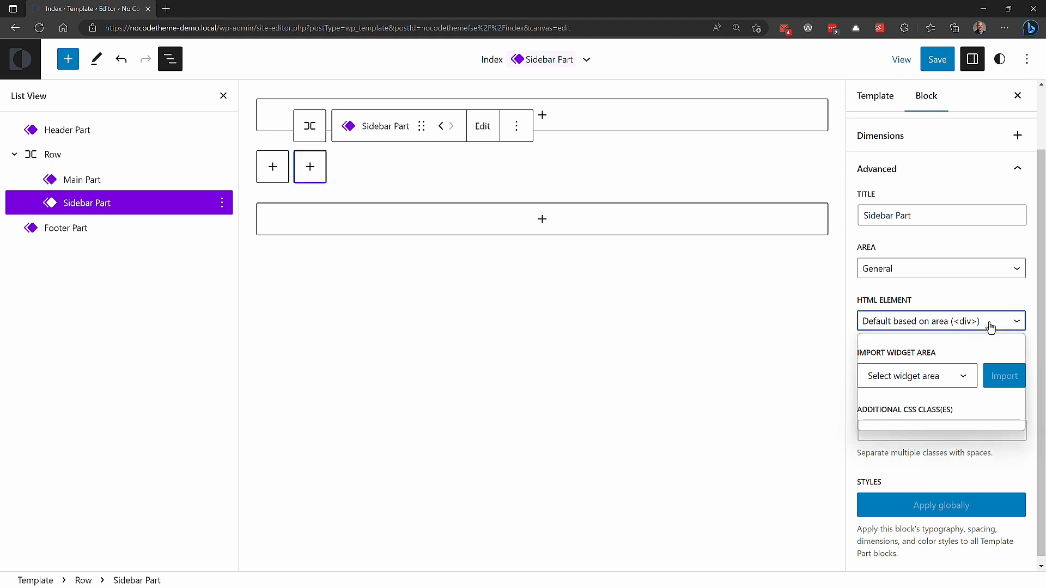
{"action": "left_click", "coordinate": [925, 407]}
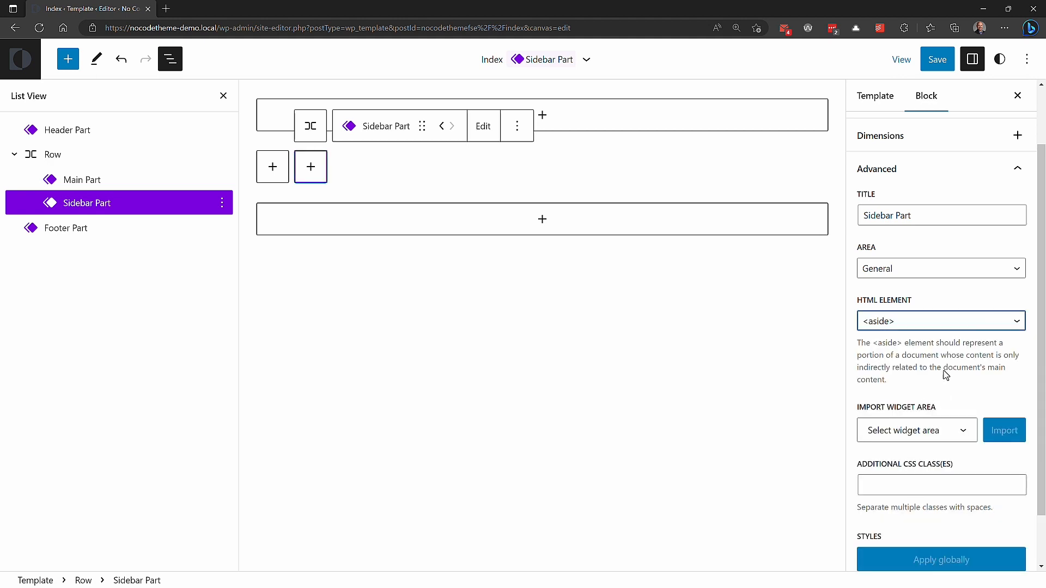
Step: Check the advanced settings of the Footer Part and Header Part, including the importable widget areas, and save the Index template
{"action": "left_click", "coordinate": [87, 229]}
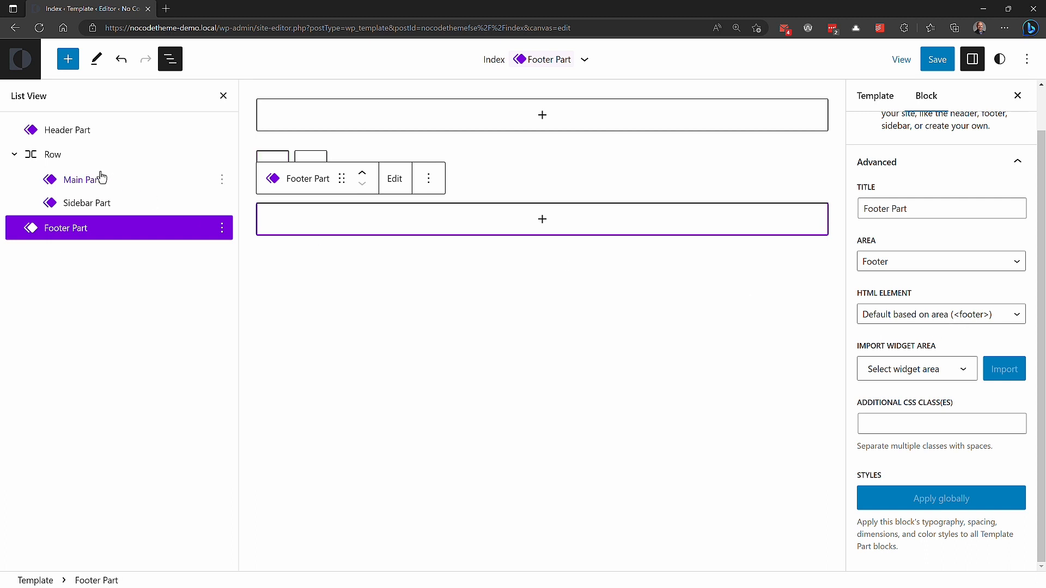
{"action": "left_click", "coordinate": [87, 133]}
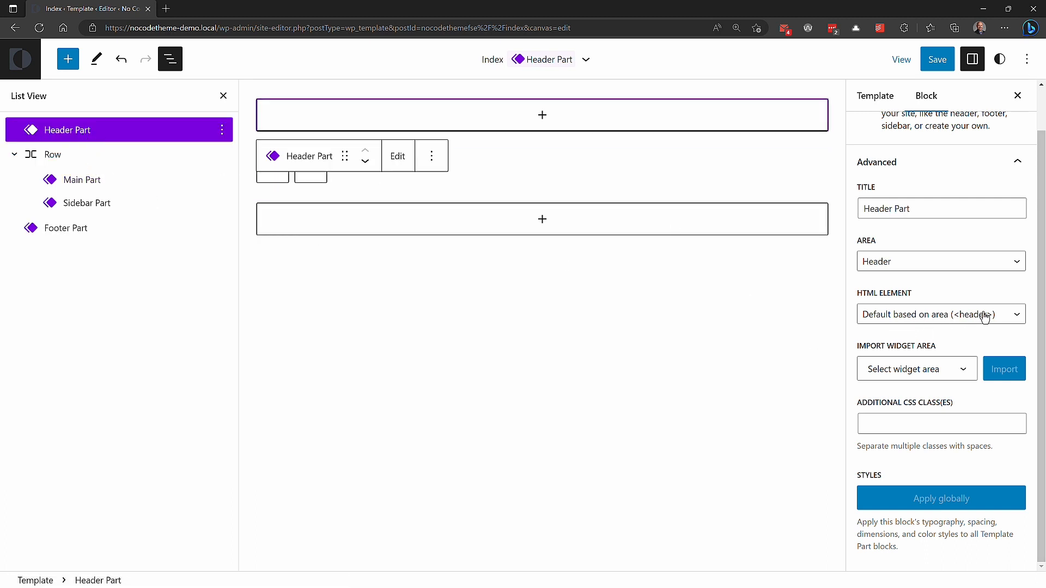
{"action": "left_click", "coordinate": [958, 374]}
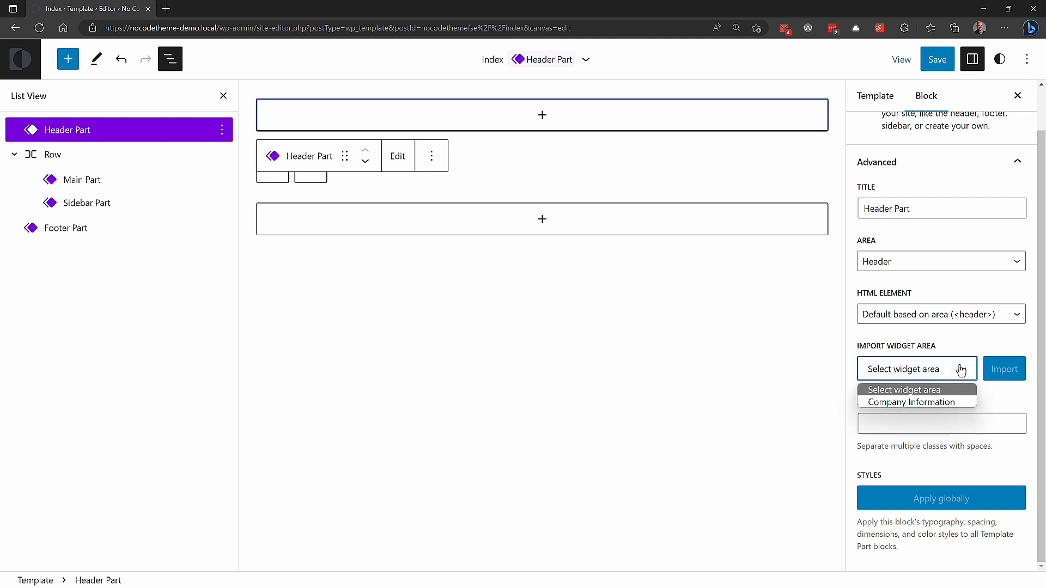
{"action": "left_click", "coordinate": [960, 371]}
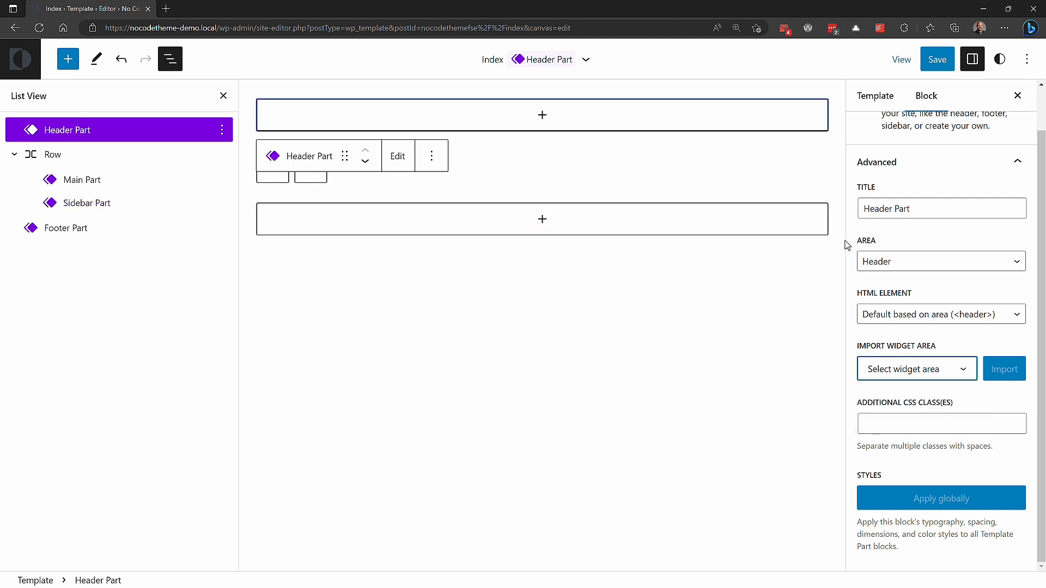
{"action": "scroll", "coordinate": [954, 287], "scroll_direction": "up", "scroll_amount": 1}
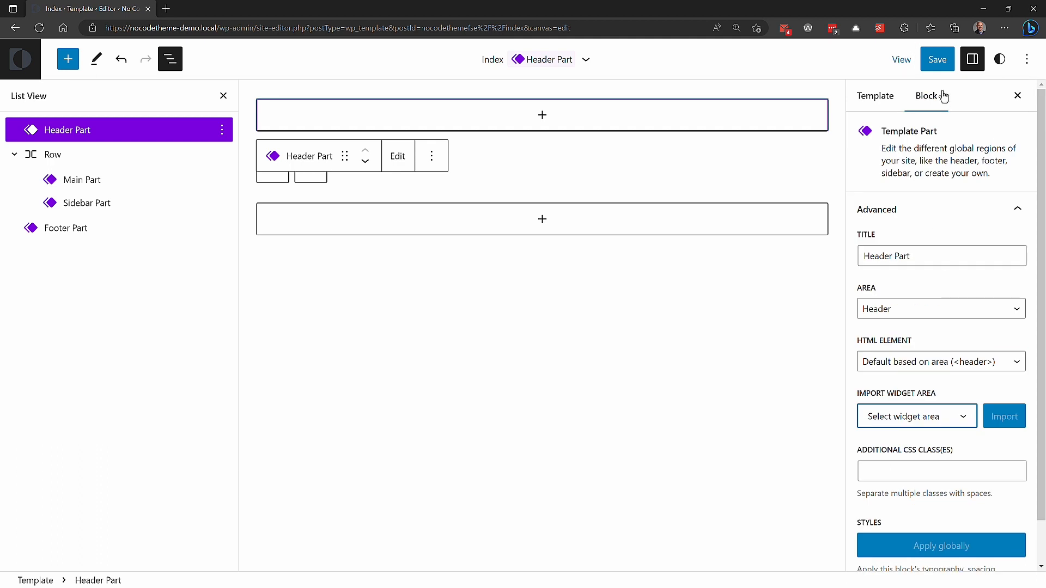
{"action": "left_click", "coordinate": [936, 60]}
{"action": "left_click", "coordinate": [898, 61]}
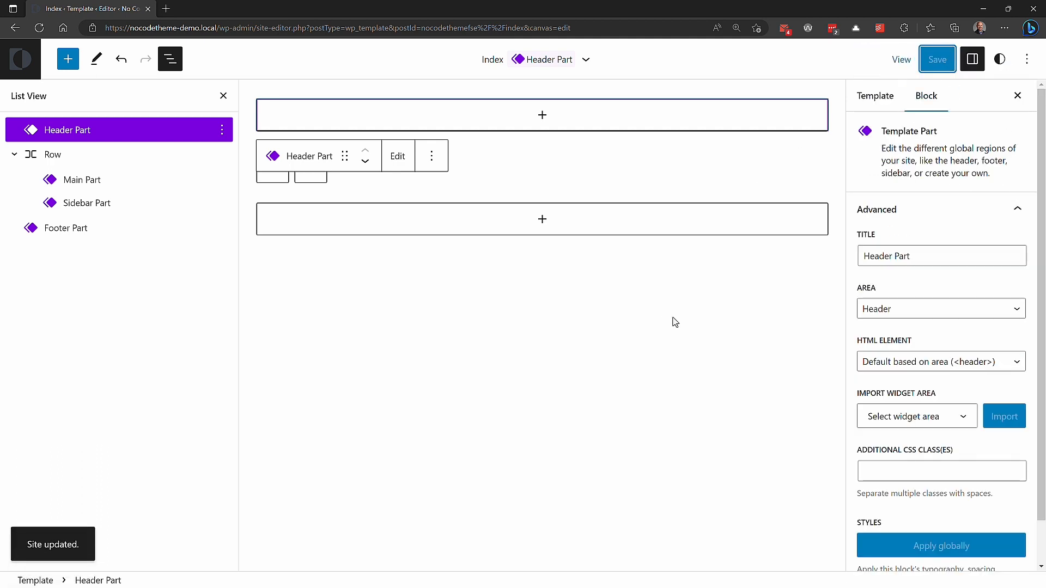
Step: Switch to Pinegrow and examine the index.html structure from the main loop div down to the content-sidebar__content main element
{"action": "key", "text": "alt+Tab"}
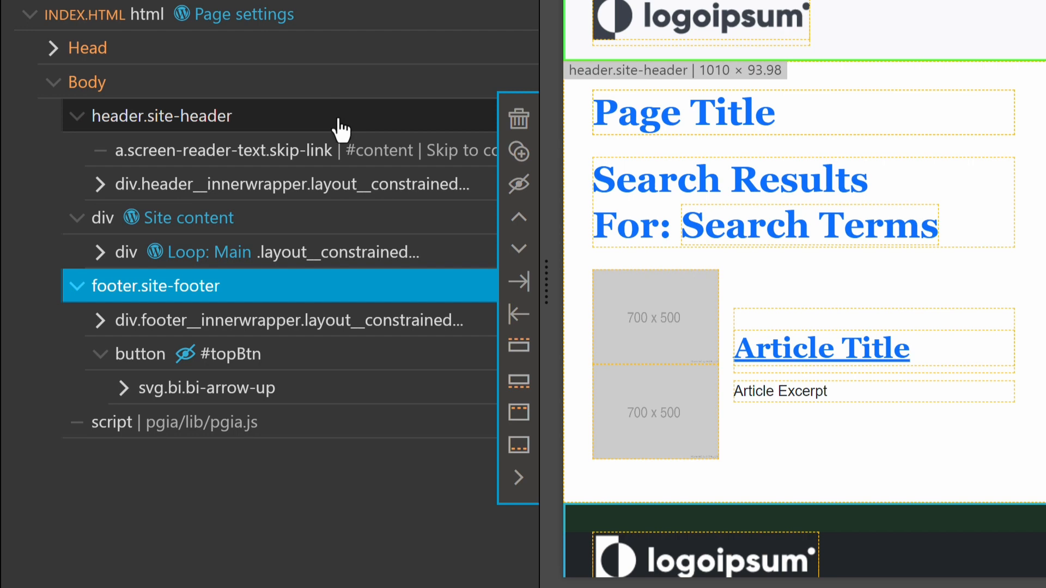
{"action": "left_click", "coordinate": [380, 256]}
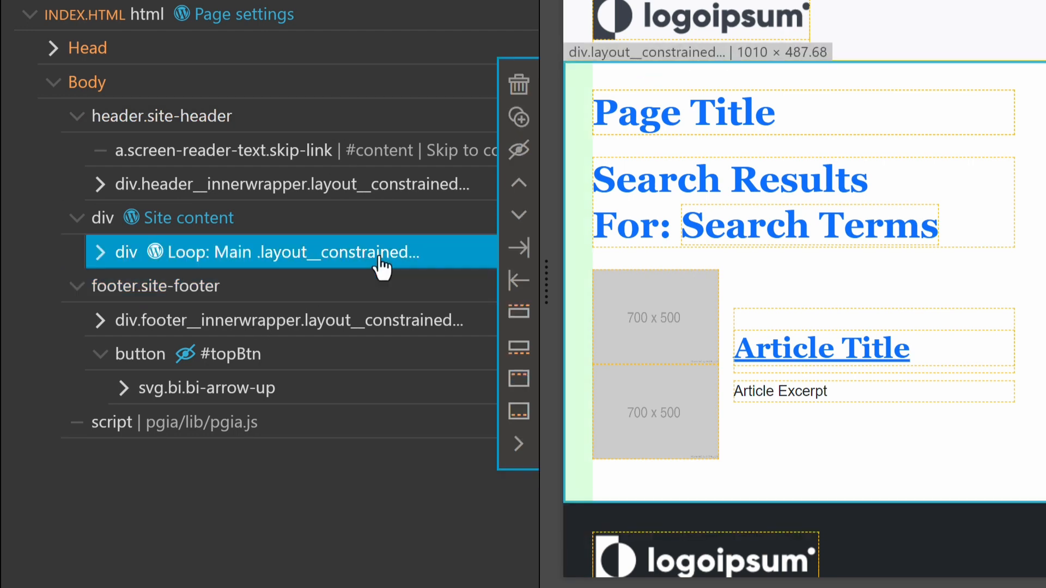
{"action": "left_click", "coordinate": [100, 257]}
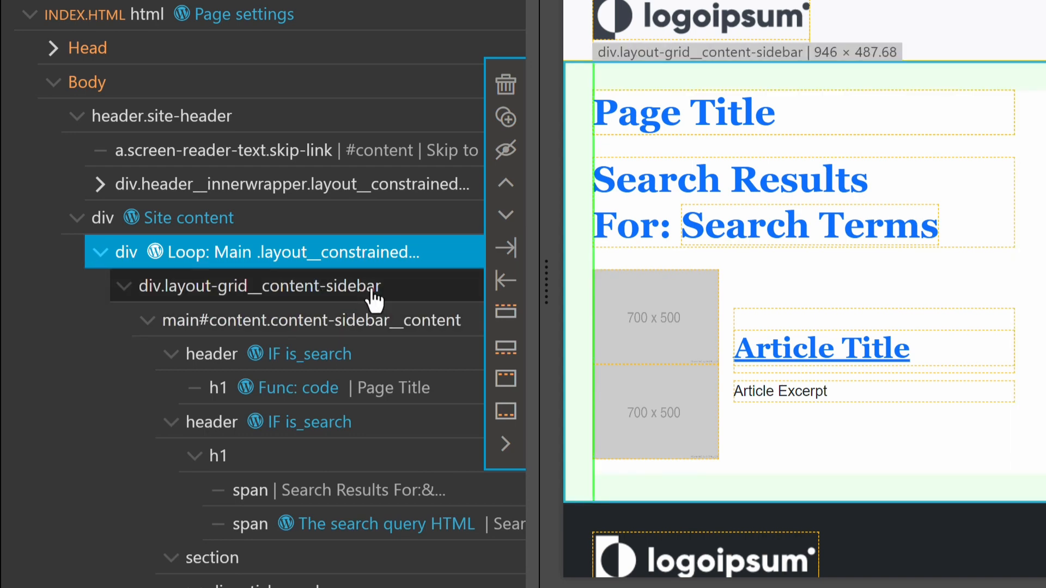
{"action": "left_click", "coordinate": [435, 327]}
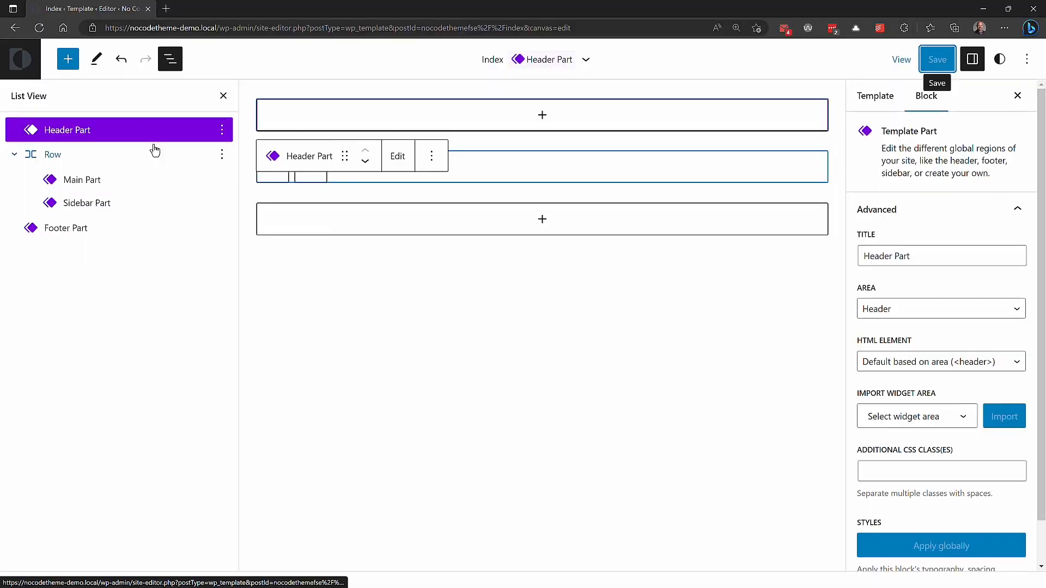
Step: Back in the WordPress site editor, add the CSS class site-header to the Header Part and site-footer to the Footer Part
{"action": "left_click", "coordinate": [911, 478]}
{"action": "type", "text": "site-header"}
{"action": "left_click", "coordinate": [80, 228]}
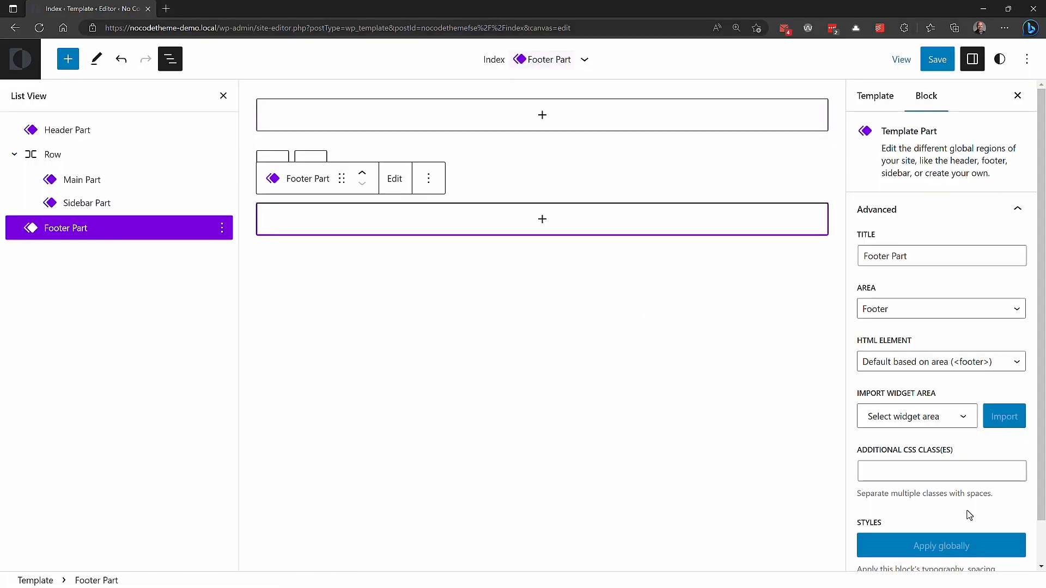
{"action": "left_click", "coordinate": [904, 466]}
{"action": "type", "text": "site-footer"}
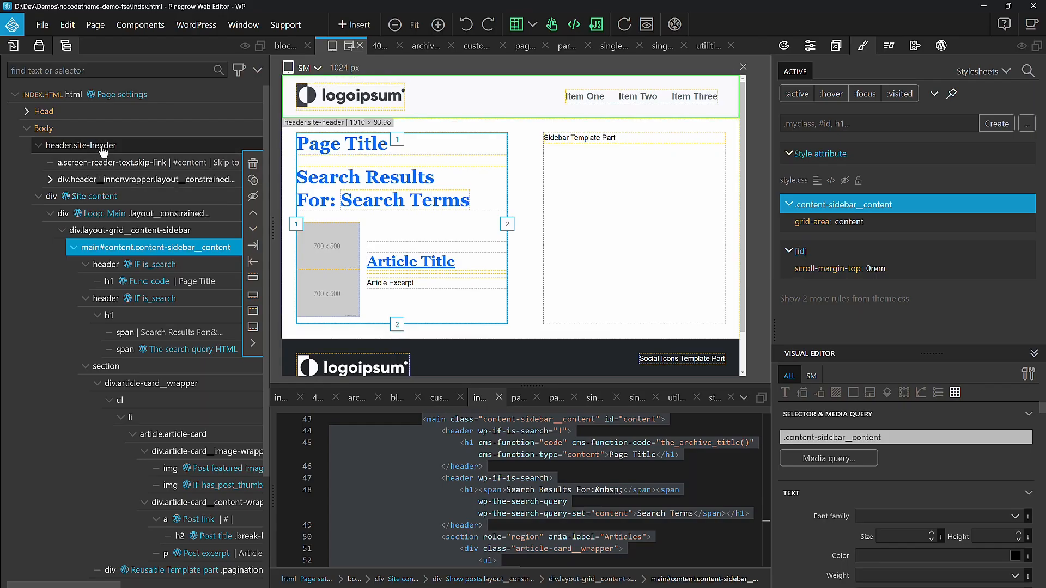
Step: In Pinegrow, collapse the site content div, inspect the header's skip link, and select and expand the header__innerwrapper div
{"action": "left_click", "coordinate": [103, 148]}
{"action": "left_click", "coordinate": [39, 197]}
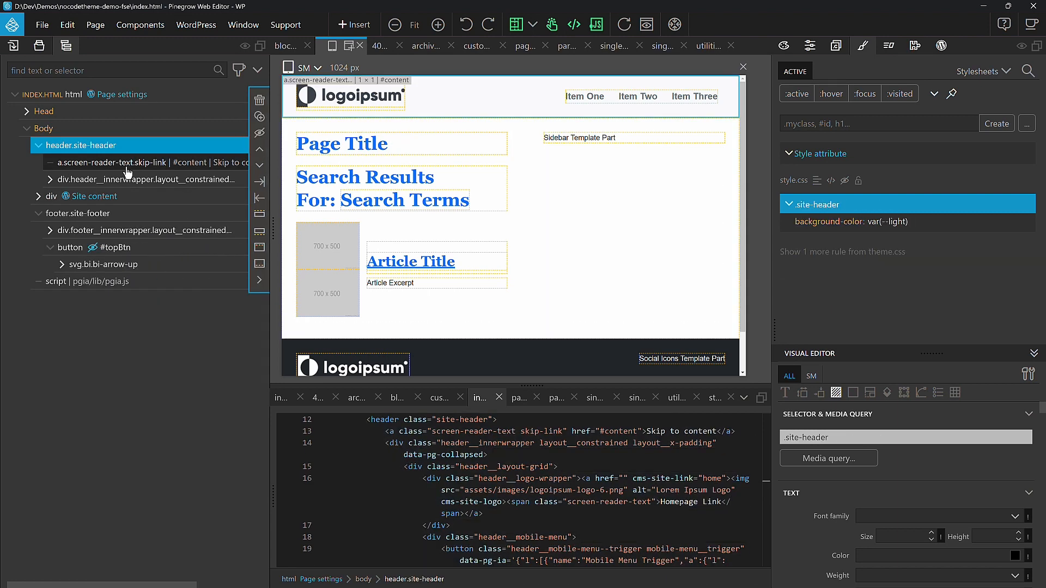
{"action": "left_click", "coordinate": [104, 164]}
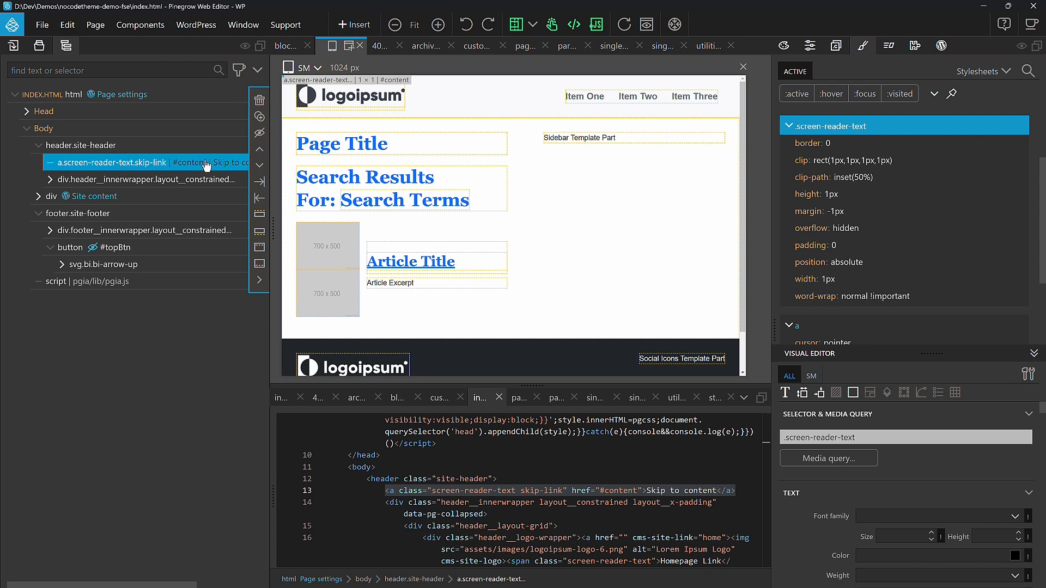
{"action": "left_click", "coordinate": [171, 181]}
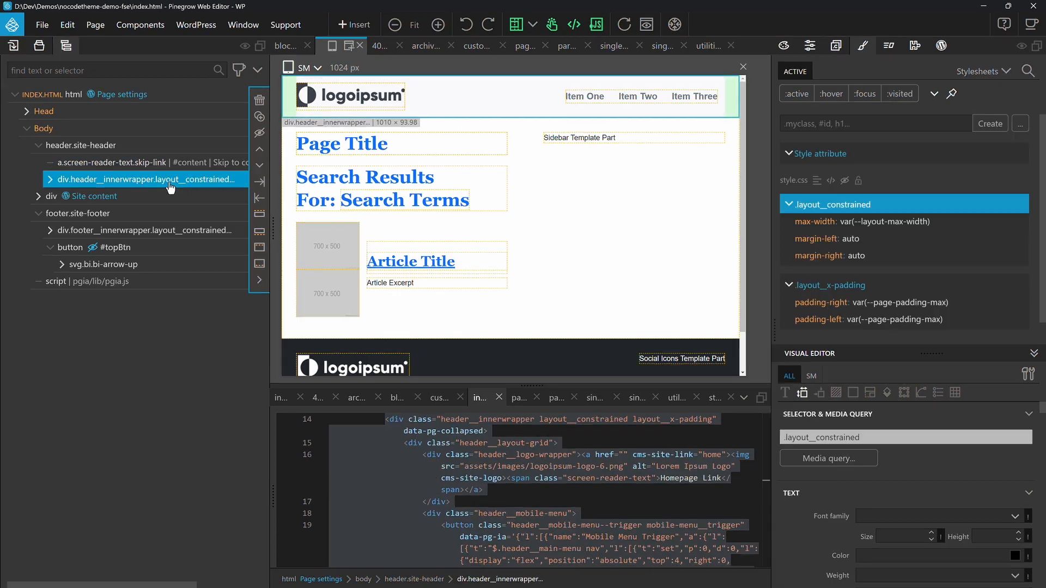
{"action": "left_click", "coordinate": [50, 181]}
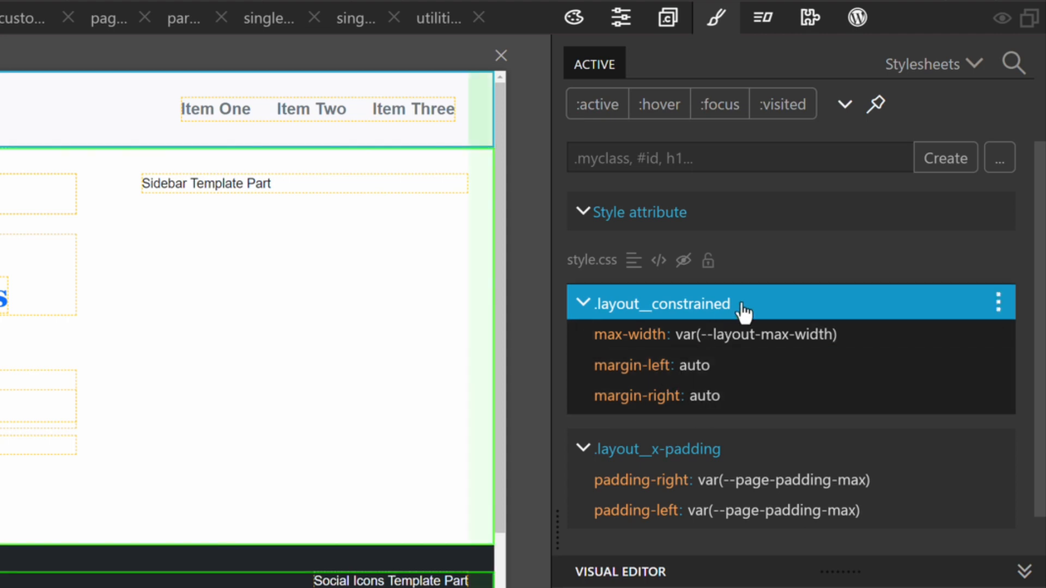
Step: Add the Block WordPress action to the header inner wrapper with unique id index-header-block and title Index Header Block
{"action": "left_click", "coordinate": [852, 20]}
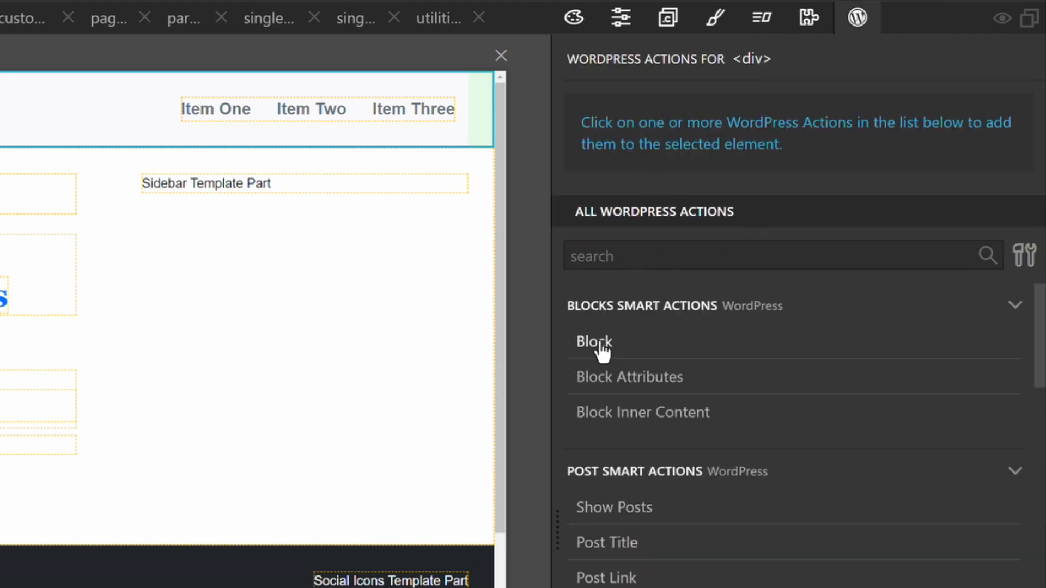
{"action": "left_click", "coordinate": [602, 351]}
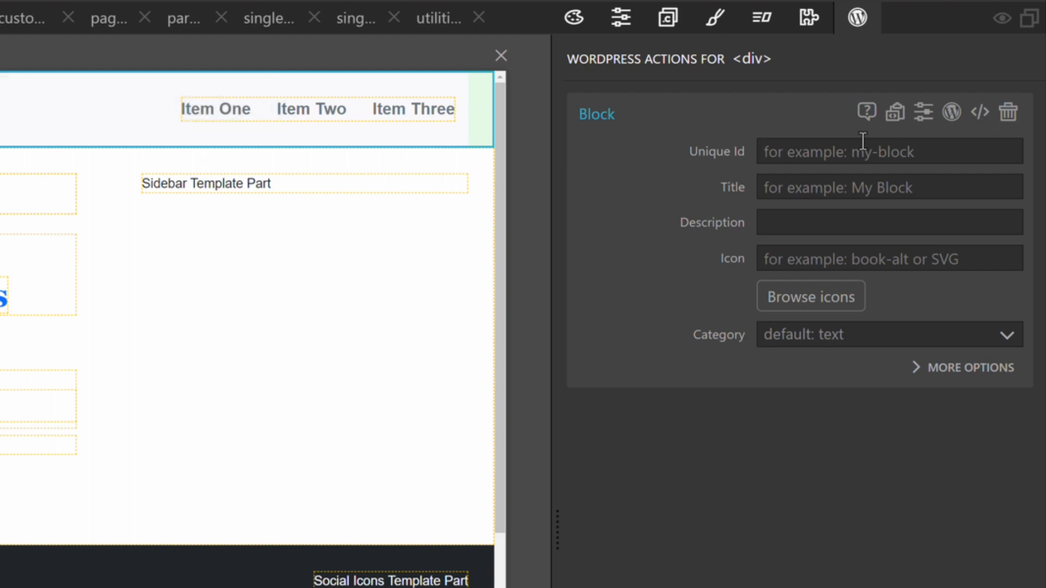
{"action": "type", "text": "index-header-block"}
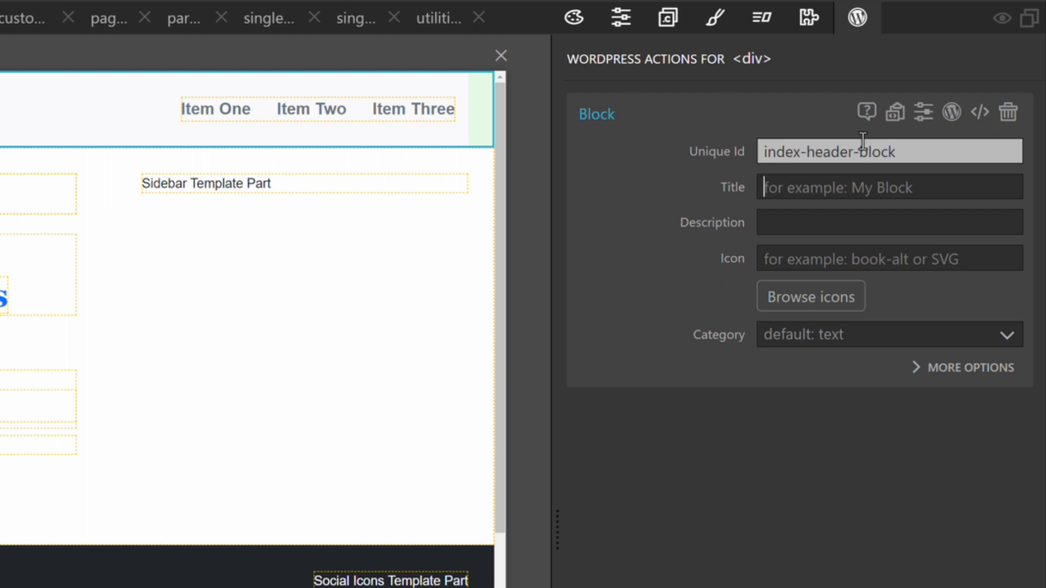
{"action": "type", "text": "Index Header Block"}
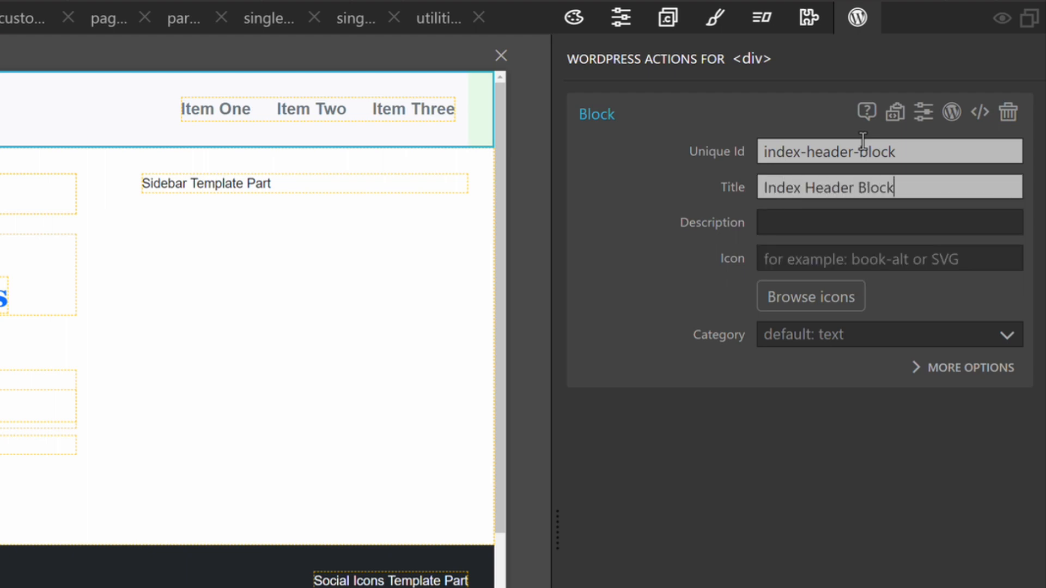
Step: Set the block's category to Custom with custom-blocks as the custom category id
{"action": "left_click", "coordinate": [866, 336]}
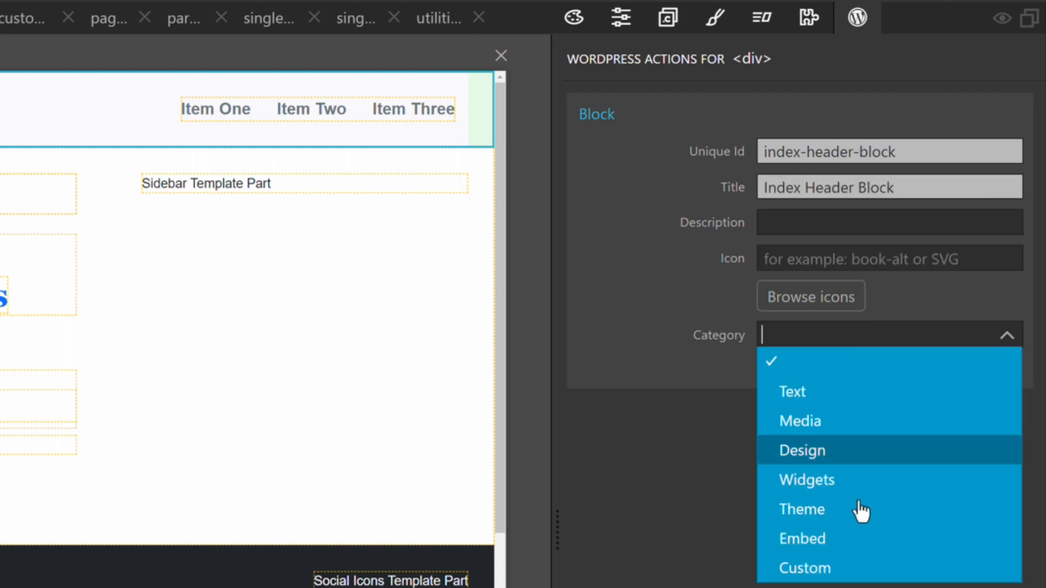
{"action": "left_click", "coordinate": [851, 569]}
{"action": "left_click", "coordinate": [817, 372]}
{"action": "left_click", "coordinate": [857, 429]}
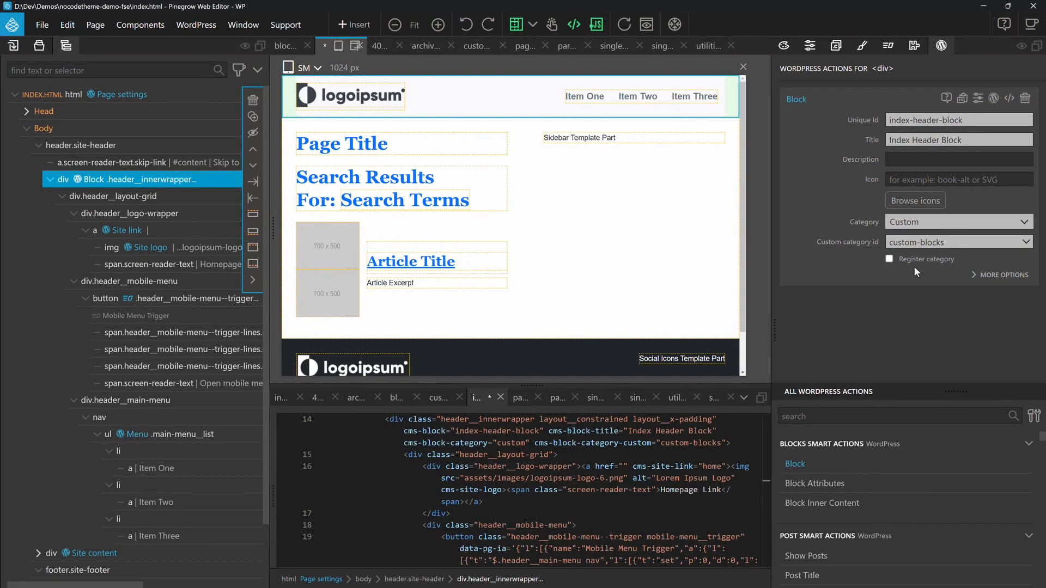
Step: Save index.html and export the WordPress theme
{"action": "key", "text": "ctrl+s"}
{"action": "left_click", "coordinate": [188, 26]}
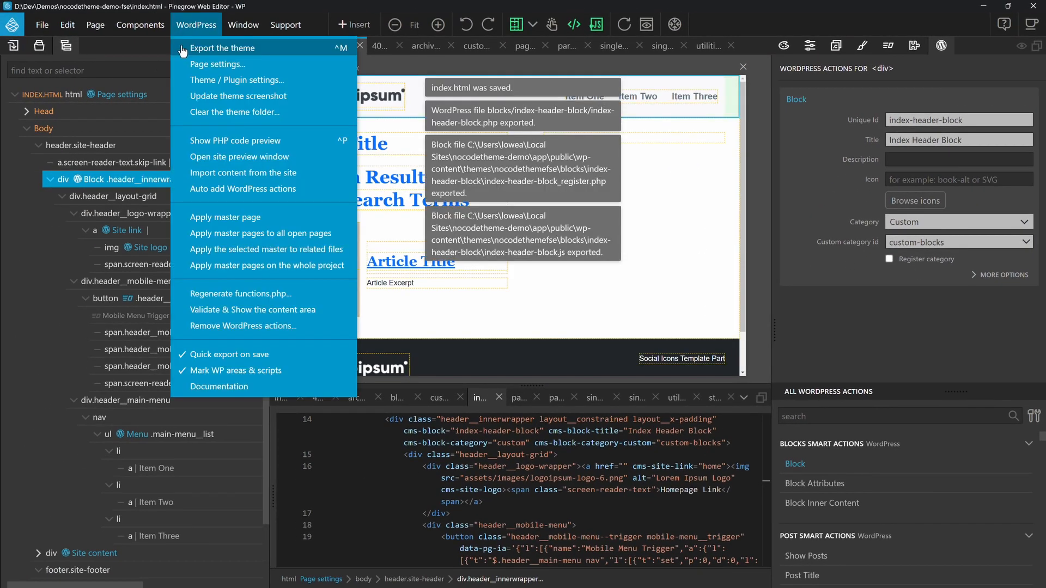
{"action": "left_click", "coordinate": [203, 50]}
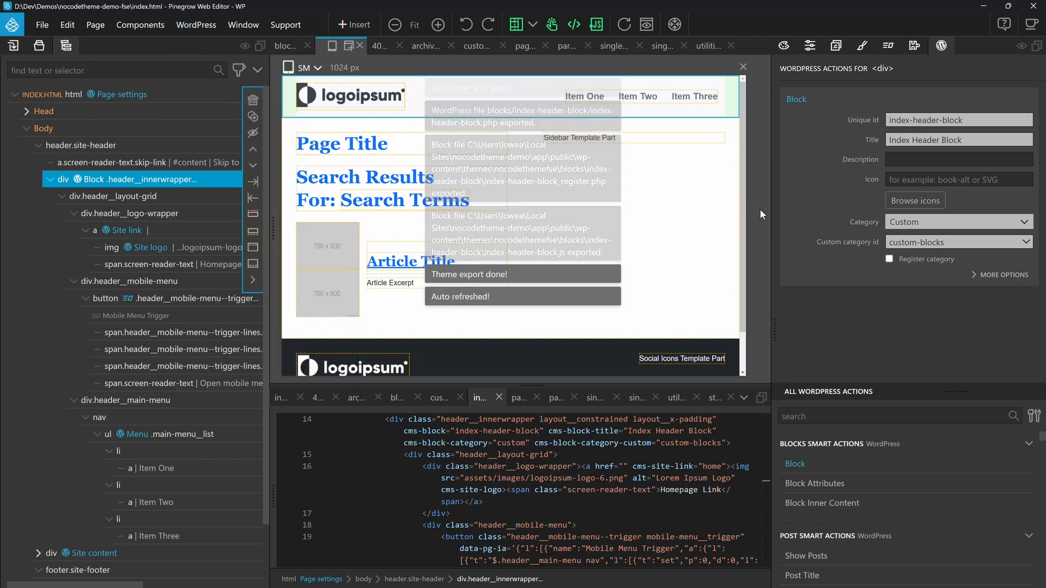
Step: Switch to the browser, save the Index template in the site editor and reload the editor page
{"action": "key", "text": "alt+Tab"}
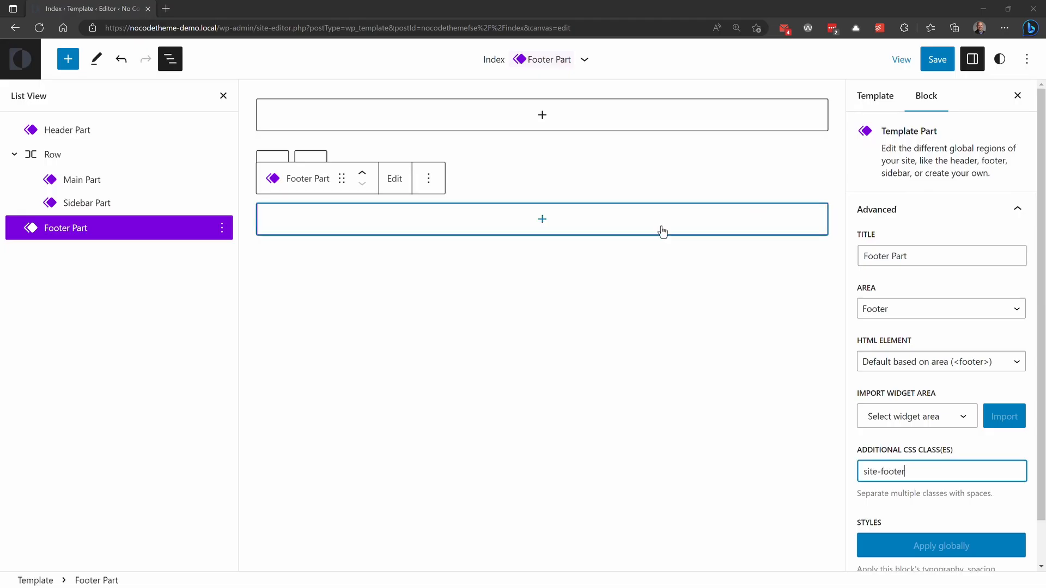
{"action": "left_click", "coordinate": [938, 59]}
{"action": "left_click", "coordinate": [915, 64]}
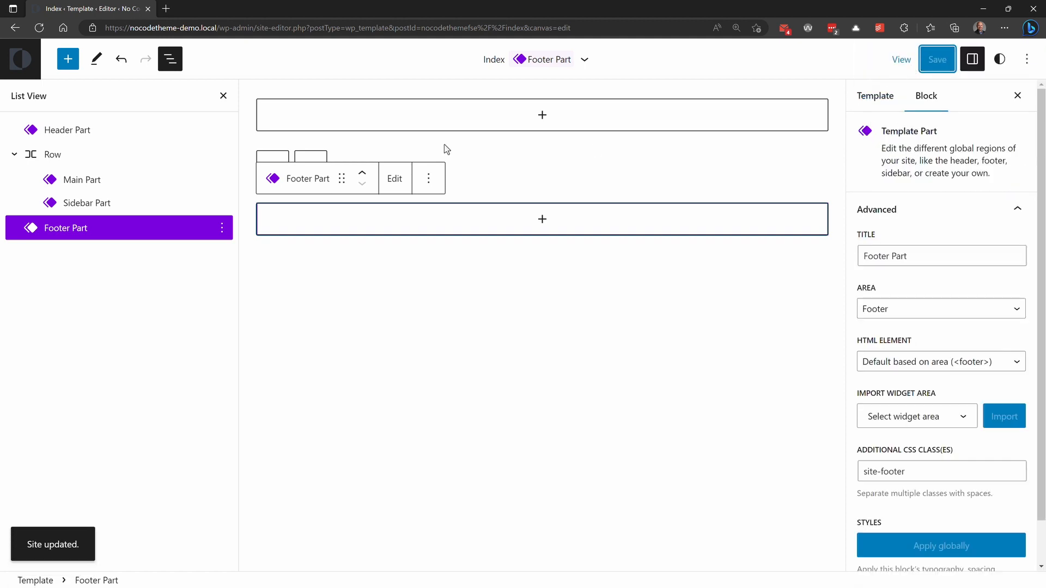
{"action": "left_click", "coordinate": [40, 29]}
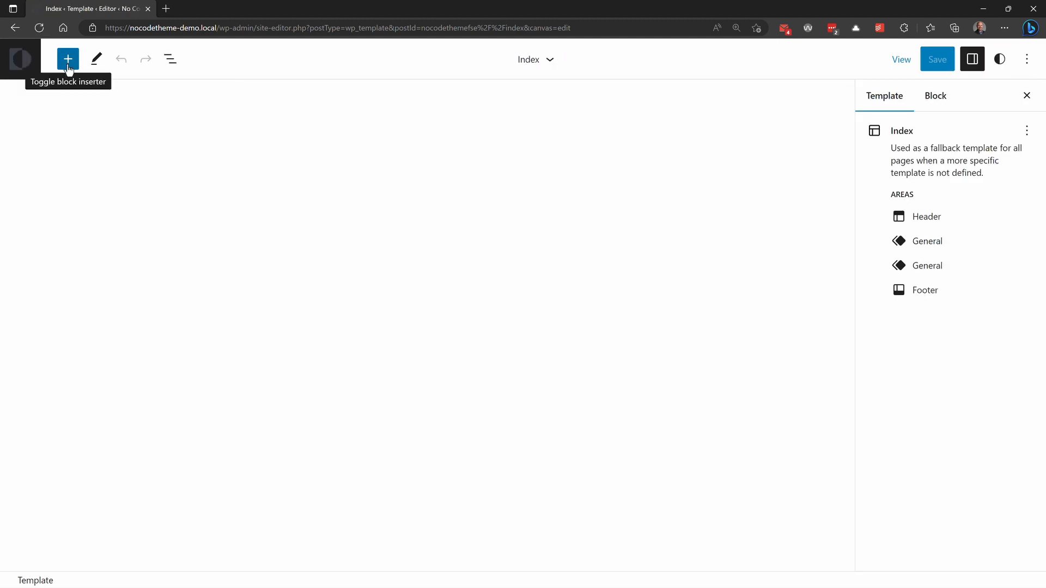
Step: Insert the Index Header Block from the Custom Blocks category into the Index template
{"action": "left_click", "coordinate": [69, 65]}
{"action": "left_click", "coordinate": [112, 140]}
{"action": "scroll", "coordinate": [114, 218], "scroll_direction": "down", "scroll_amount": 15}
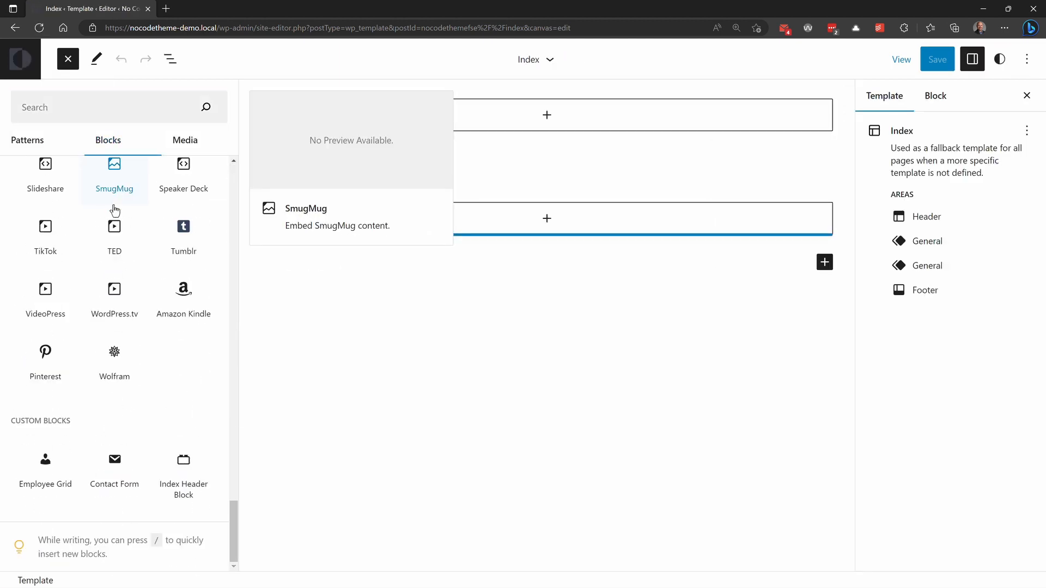
{"action": "left_click", "coordinate": [183, 463]}
Step: Nest the Index Header Block inside the Header Part using the template's list view, and save the template
{"action": "left_click", "coordinate": [170, 59]}
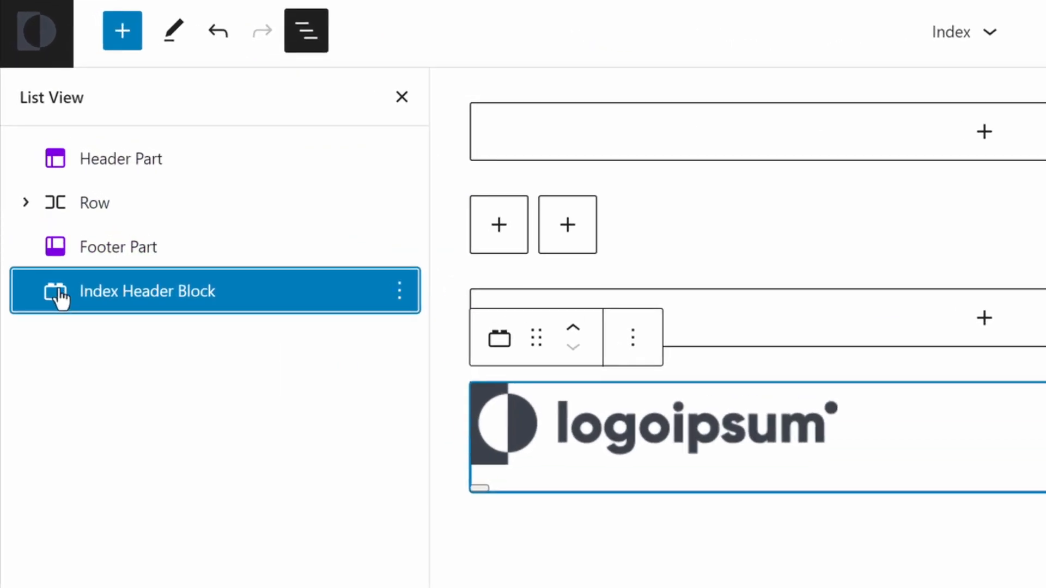
{"action": "left_click_drag", "start_coordinate": [61, 298], "coordinate": [285, 184]}
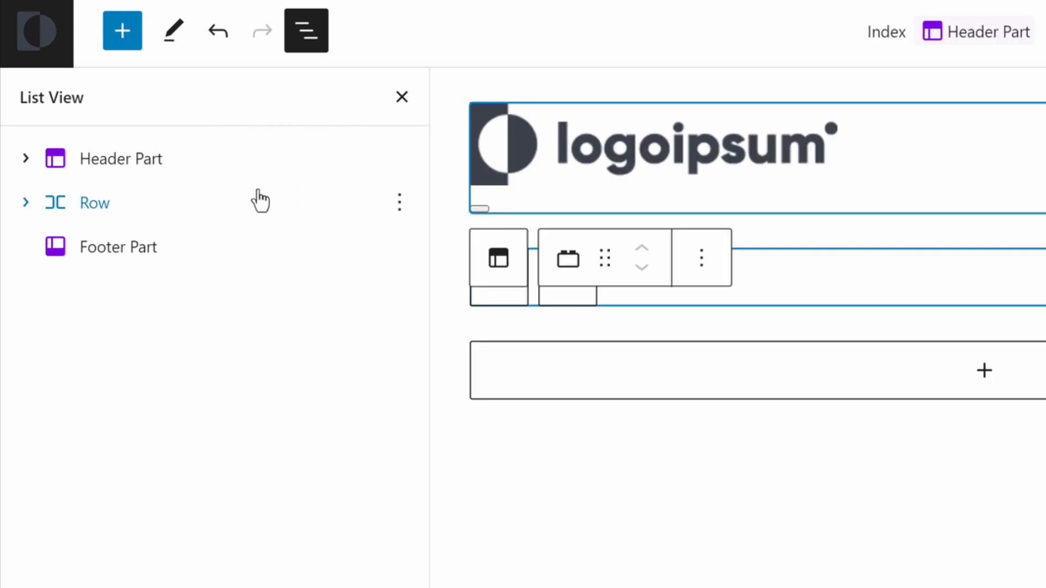
{"action": "left_click", "coordinate": [26, 159]}
{"action": "left_click", "coordinate": [182, 205]}
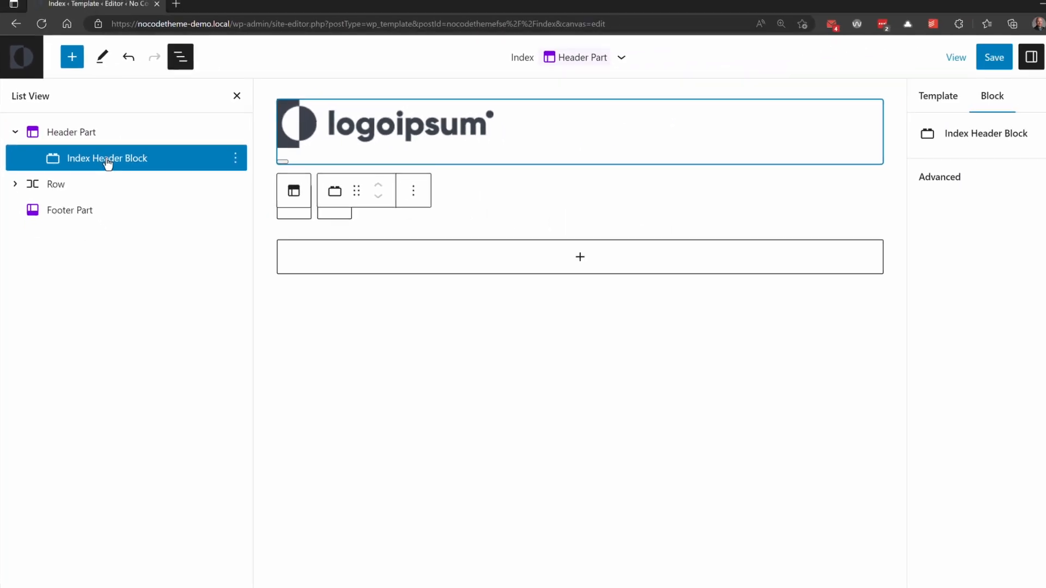
{"action": "left_click", "coordinate": [938, 61]}
{"action": "left_click", "coordinate": [928, 64]}
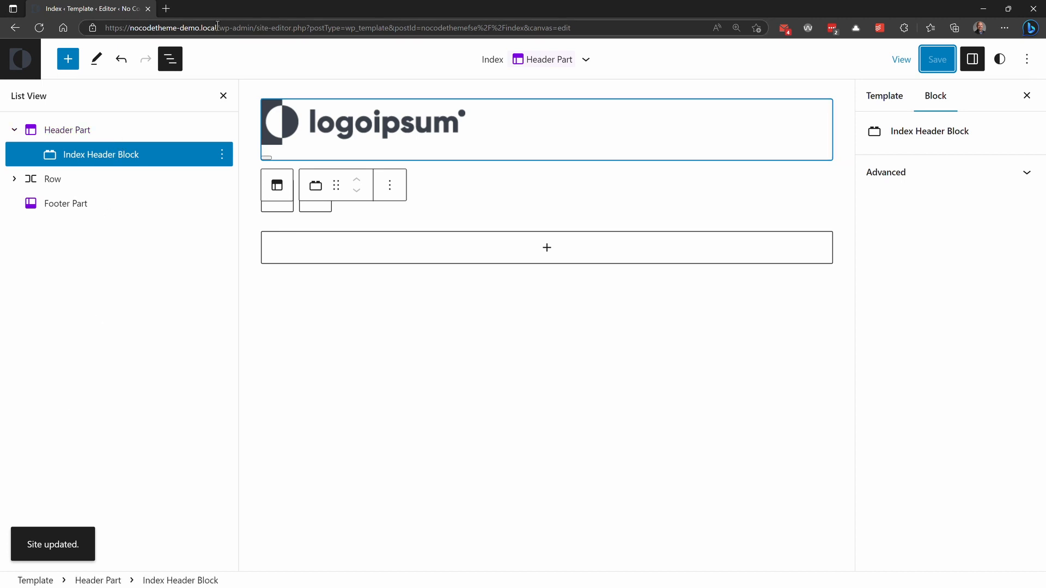
Step: Open the nocodetheme-demo.local front end in a new browser tab
{"action": "left_click_drag", "start_coordinate": [217, 28], "coordinate": [87, 28]}
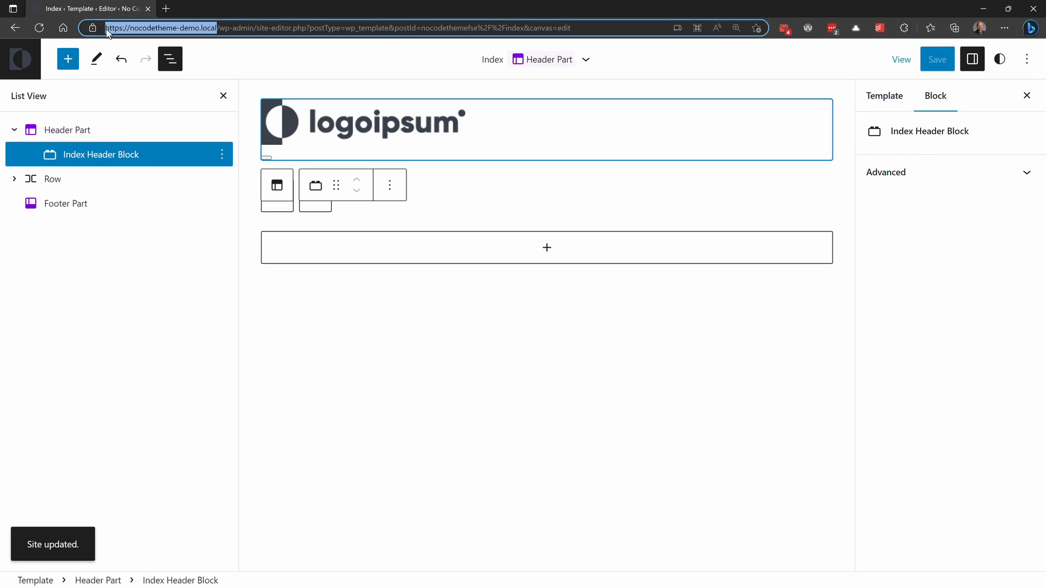
{"action": "key", "text": "ctrl+c"}
{"action": "key", "text": "ctrl+t"}
{"action": "key", "text": "ctrl+v"}
{"action": "key", "text": "Return"}
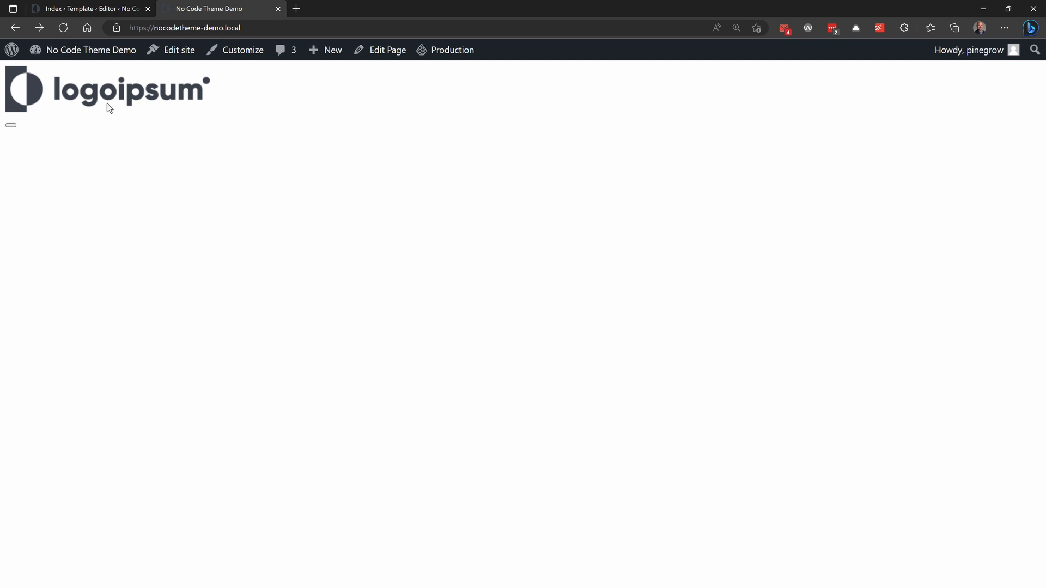
Step: Assign Main Menu to the Primary Menu display location in the WordPress menu settings, save the menu and view the site
{"action": "mouse_move", "coordinate": [89, 51]}
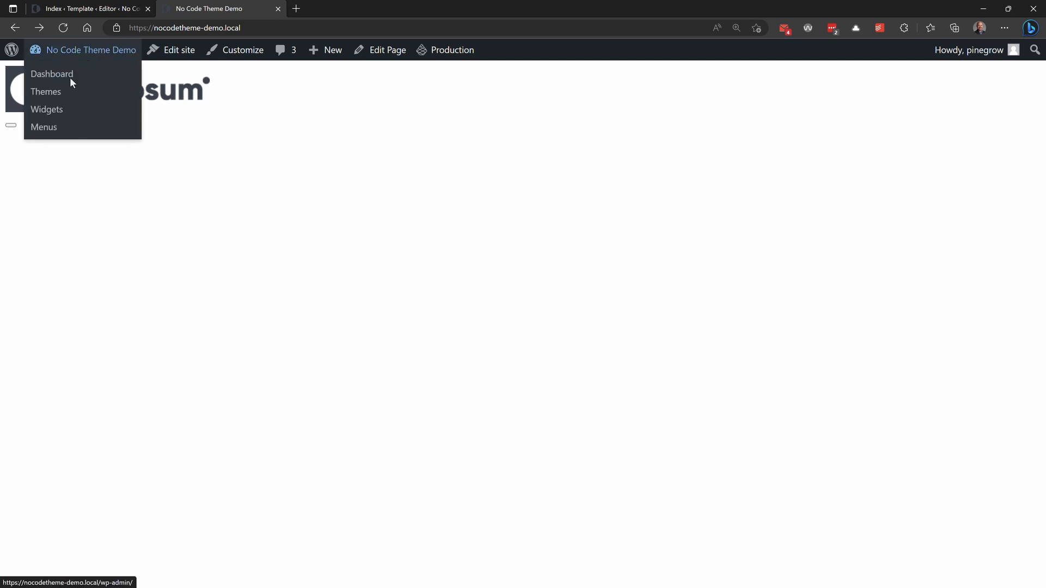
{"action": "left_click", "coordinate": [47, 127]}
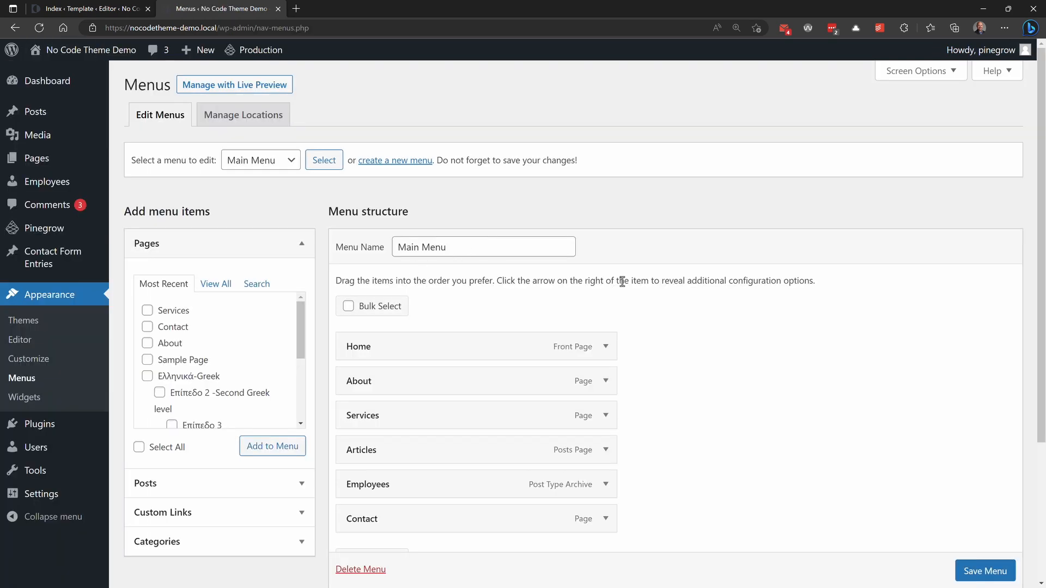
{"action": "scroll", "coordinate": [621, 281], "scroll_direction": "down", "scroll_amount": 3}
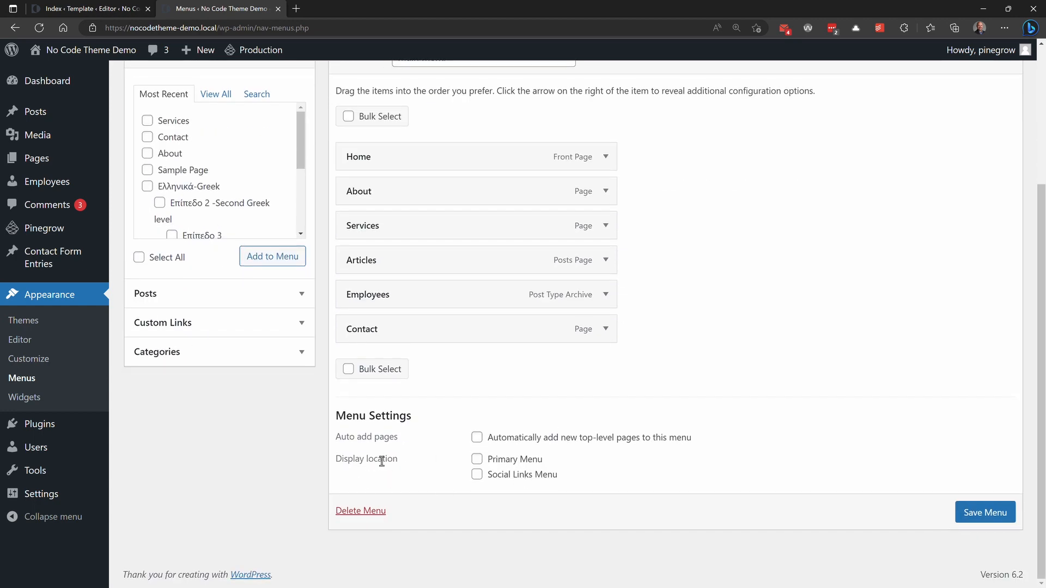
{"action": "scroll", "coordinate": [473, 464], "scroll_direction": "up", "scroll_amount": 3}
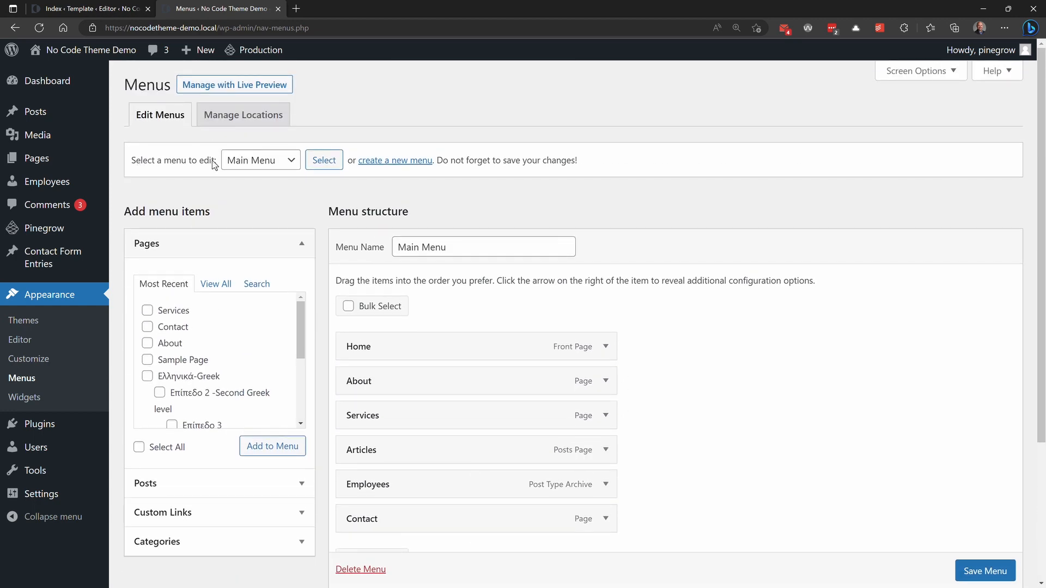
{"action": "left_click", "coordinate": [267, 163]}
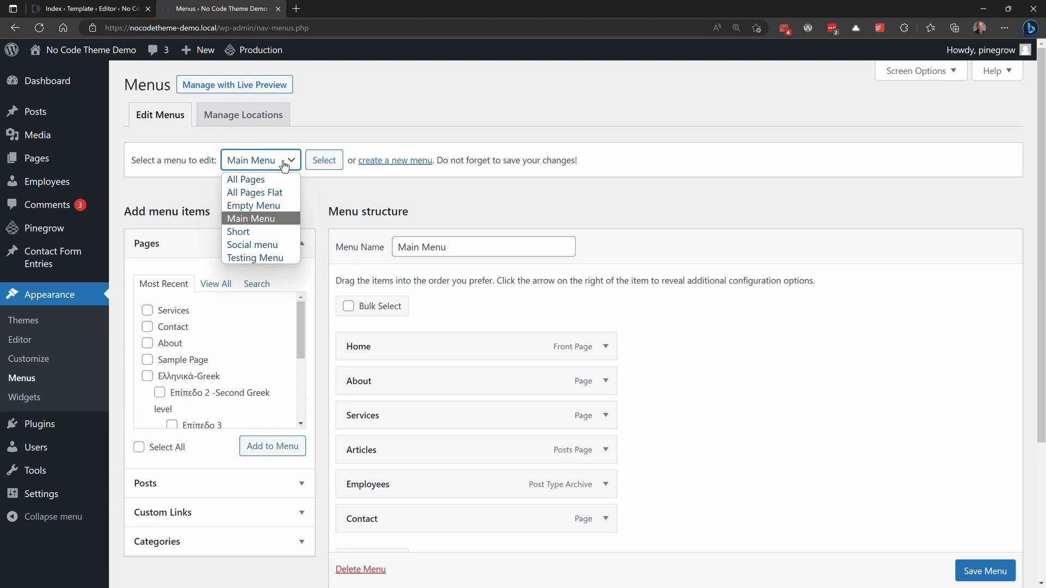
{"action": "left_click", "coordinate": [284, 165]}
{"action": "scroll", "coordinate": [246, 121], "scroll_direction": "down", "scroll_amount": 1}
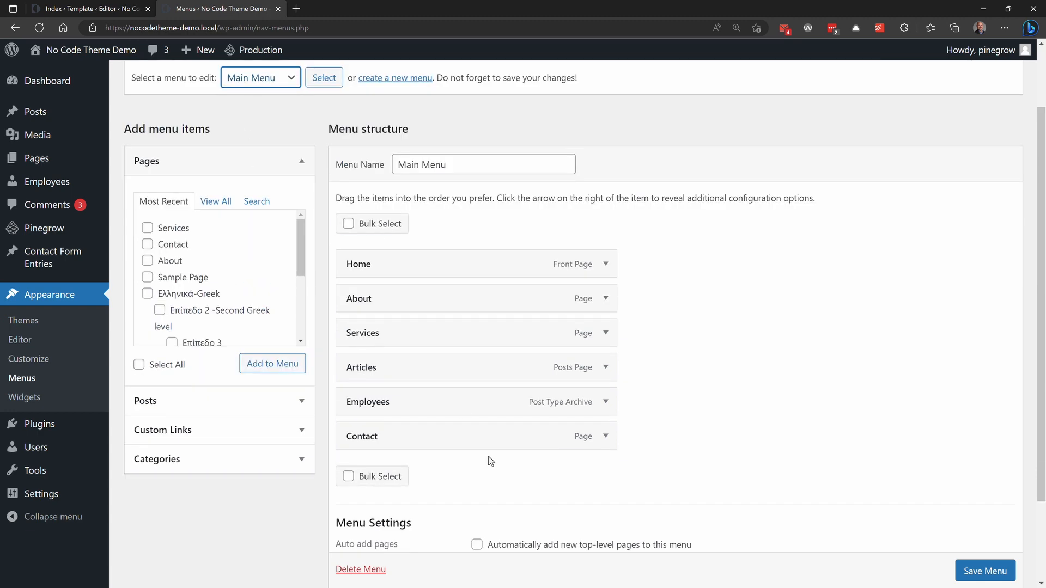
{"action": "scroll", "coordinate": [283, 136], "scroll_direction": "up", "scroll_amount": 1}
{"action": "scroll", "coordinate": [263, 146], "scroll_direction": "down", "scroll_amount": 1}
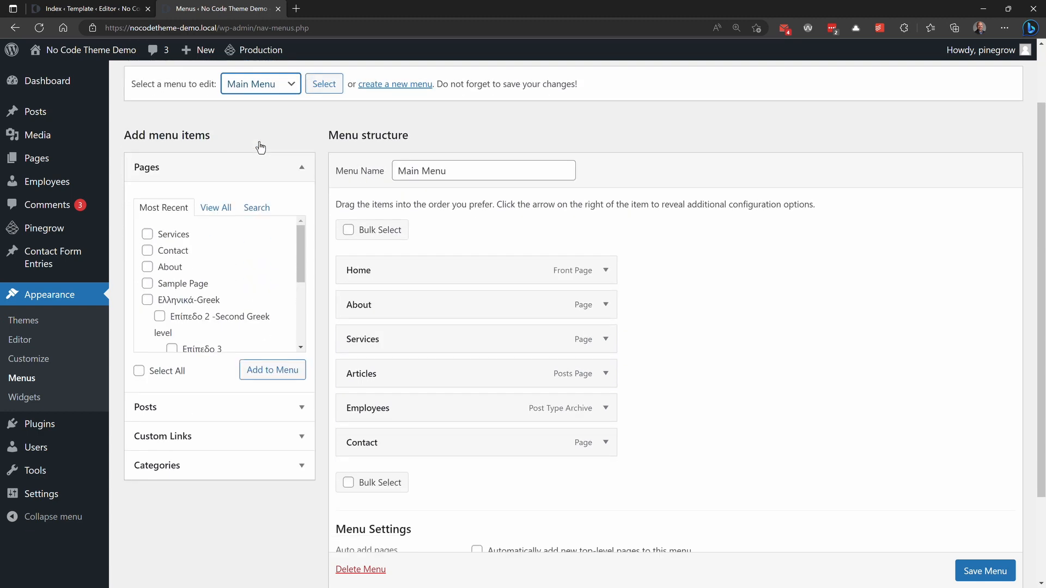
{"action": "scroll", "coordinate": [260, 147], "scroll_direction": "down", "scroll_amount": 2}
{"action": "left_click", "coordinate": [478, 459]}
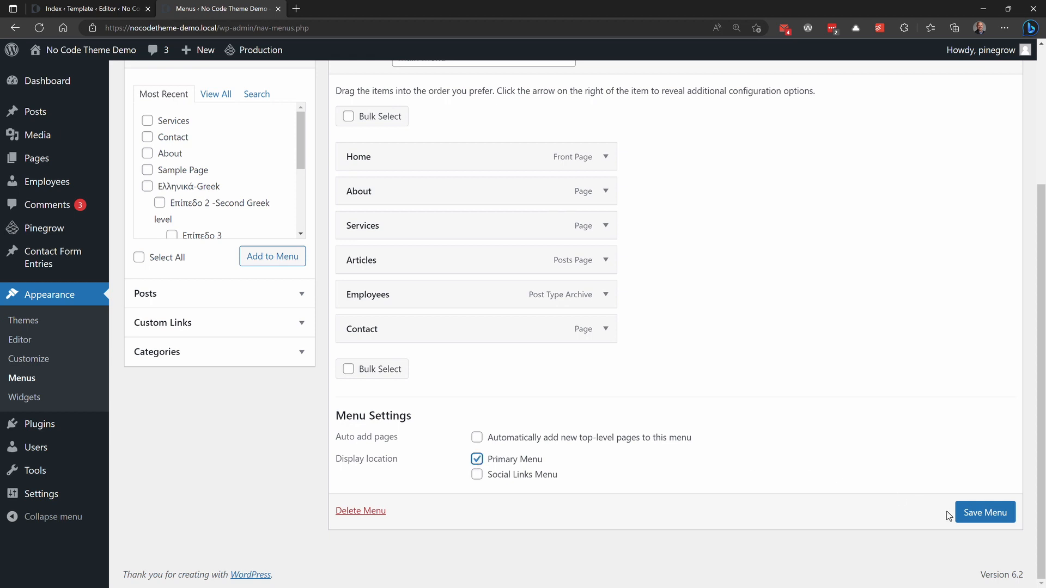
{"action": "left_click", "coordinate": [980, 515]}
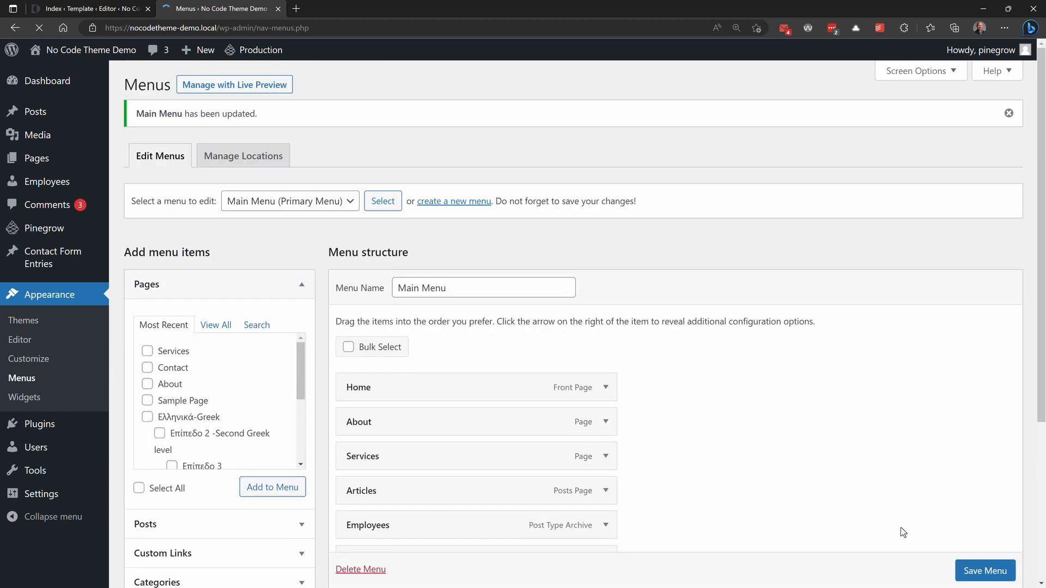
{"action": "left_click", "coordinate": [52, 72]}
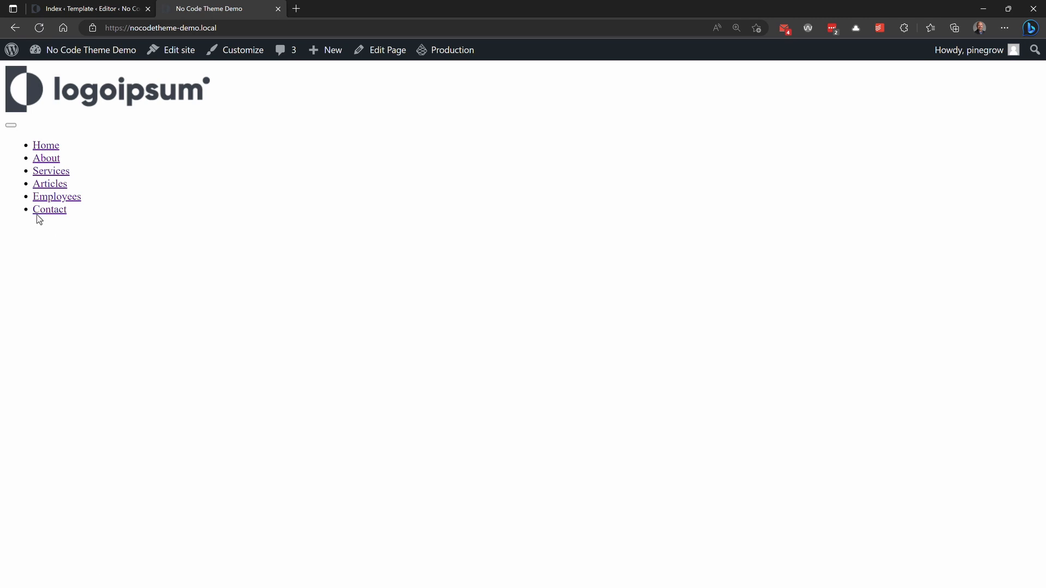
Step: Set the white logoipsum image from the media library as the Light Logo in the Customizer's Site Identity
{"action": "left_click", "coordinate": [245, 53]}
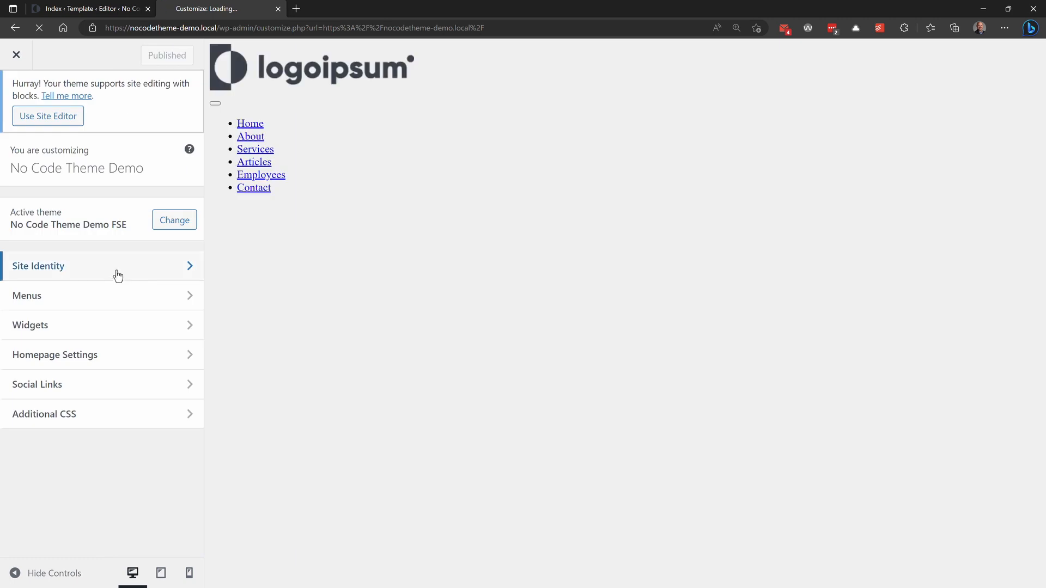
{"action": "left_click", "coordinate": [117, 276]}
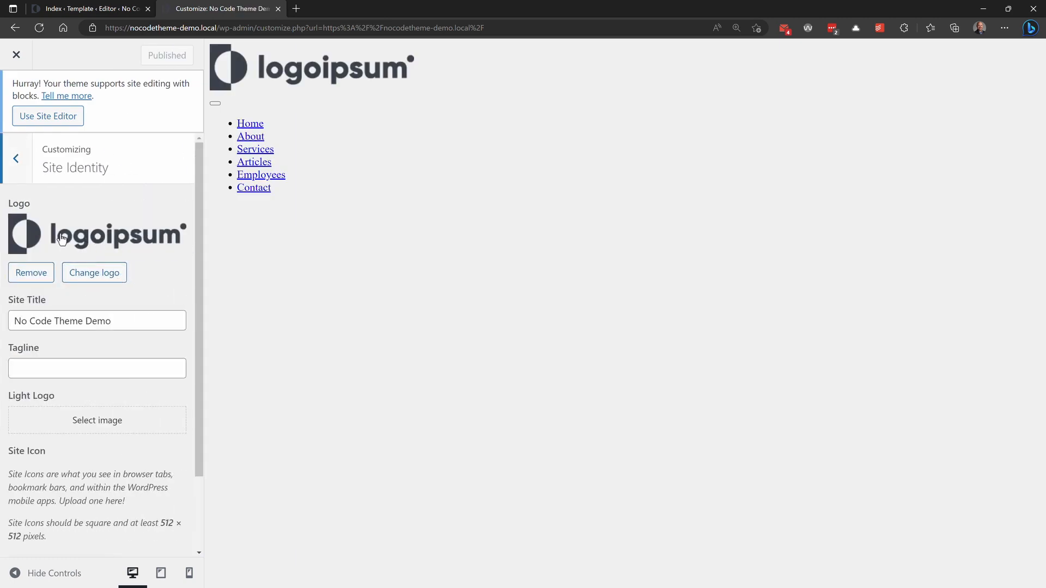
{"action": "left_click", "coordinate": [103, 426]}
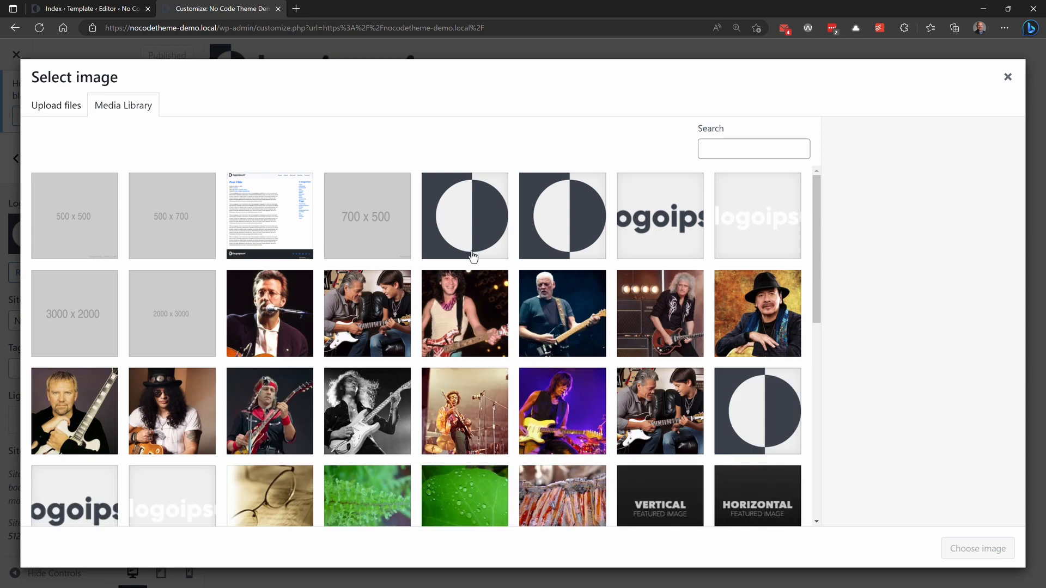
{"action": "left_click", "coordinate": [728, 231]}
{"action": "left_click", "coordinate": [966, 550]}
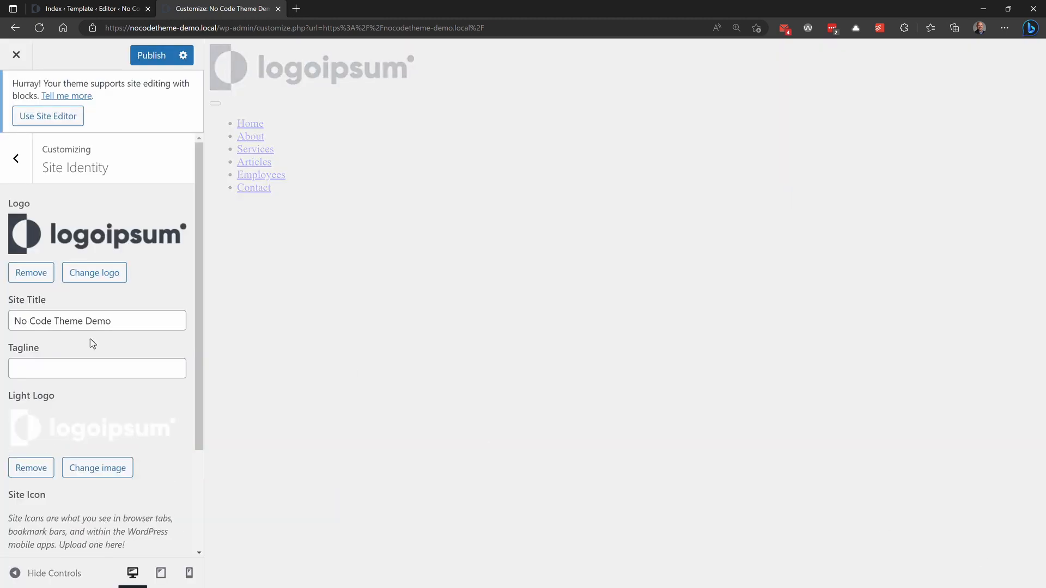
Step: Check the site icon, publish the Site Identity changes and close the Customizer
{"action": "scroll", "coordinate": [91, 343], "scroll_direction": "down", "scroll_amount": 3}
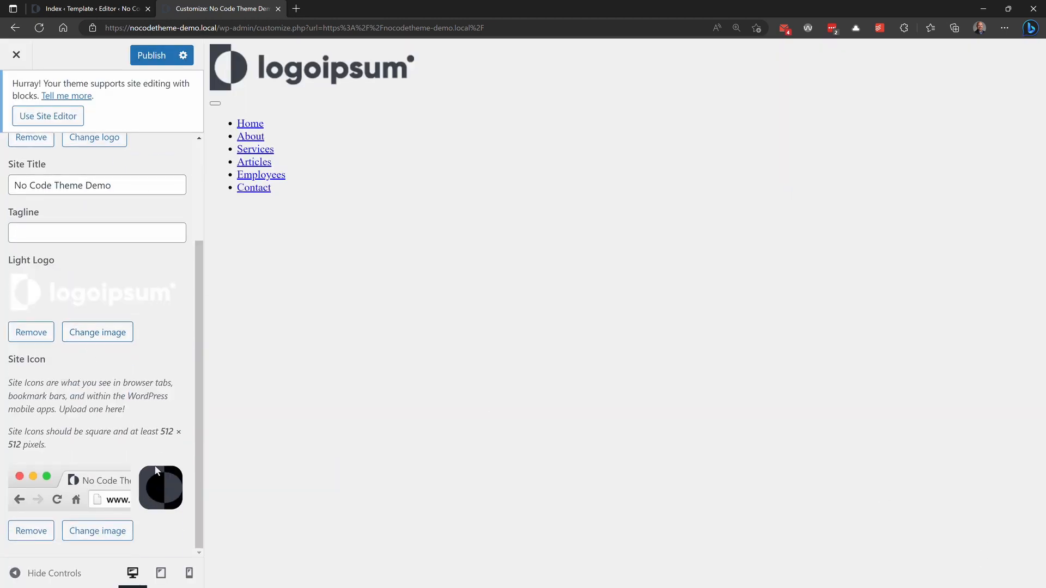
{"action": "scroll", "coordinate": [156, 470], "scroll_direction": "up", "scroll_amount": 3}
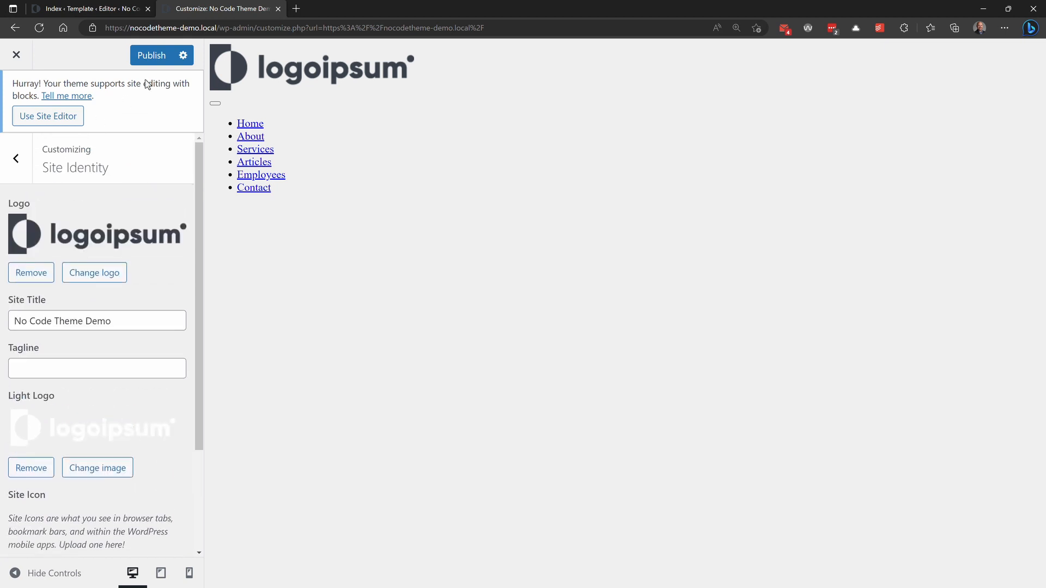
{"action": "left_click", "coordinate": [158, 58]}
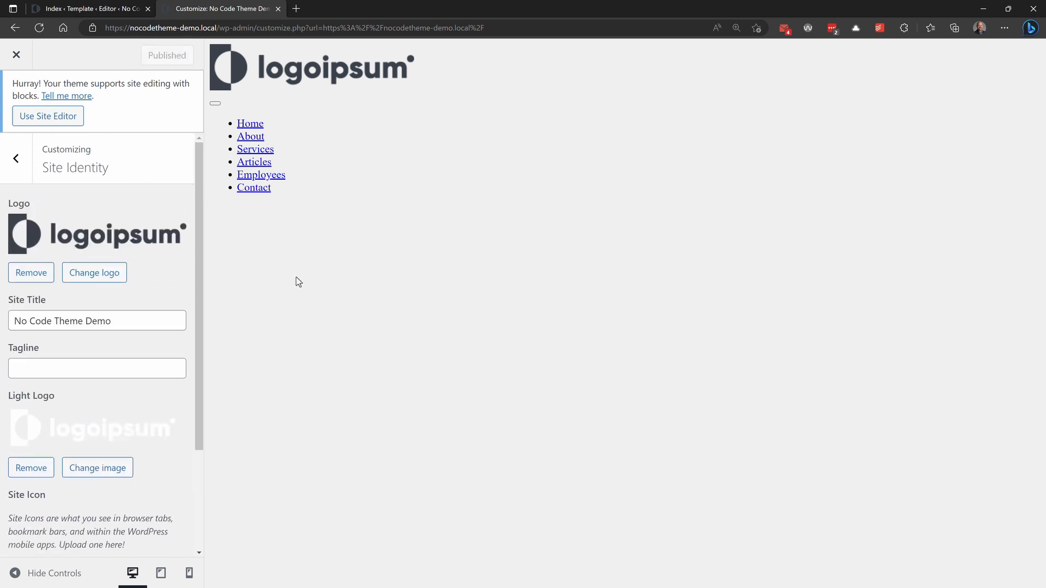
{"action": "left_click", "coordinate": [15, 54]}
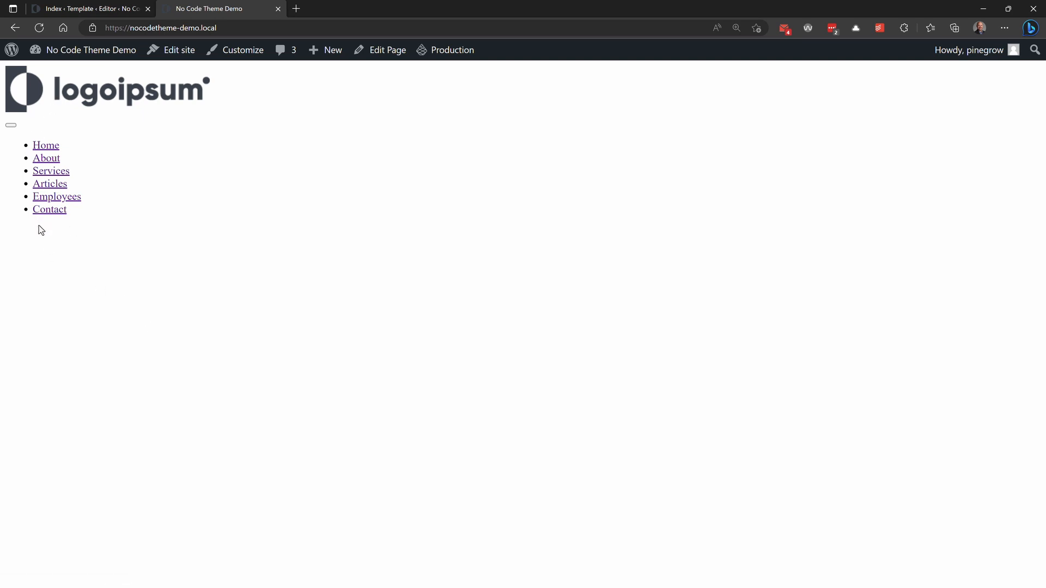
Step: Switch to Pinegrow, open utilities.html from the project files and show its element tree
{"action": "key", "text": "alt+Tab"}
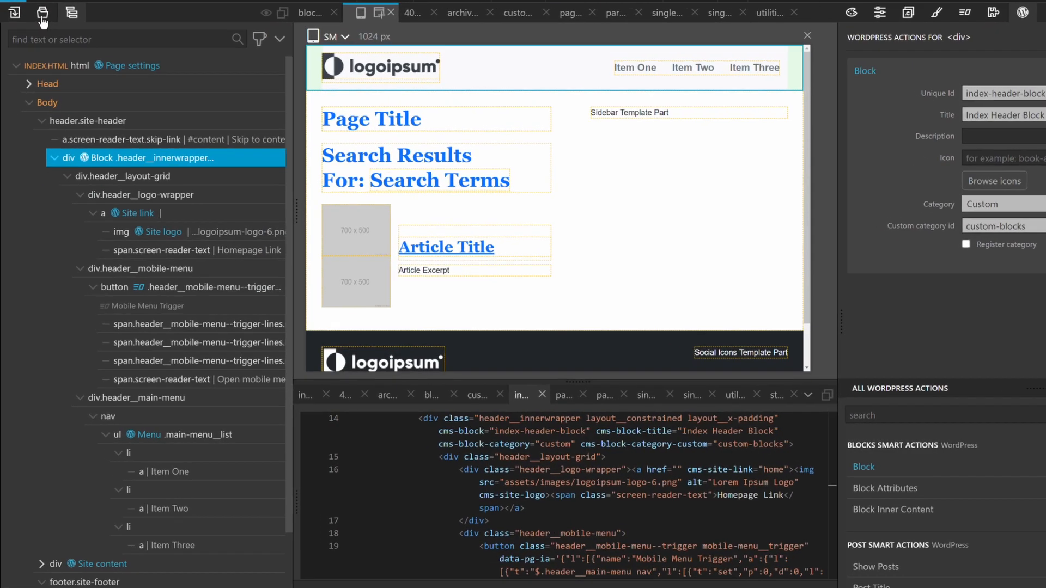
{"action": "left_click", "coordinate": [39, 47]}
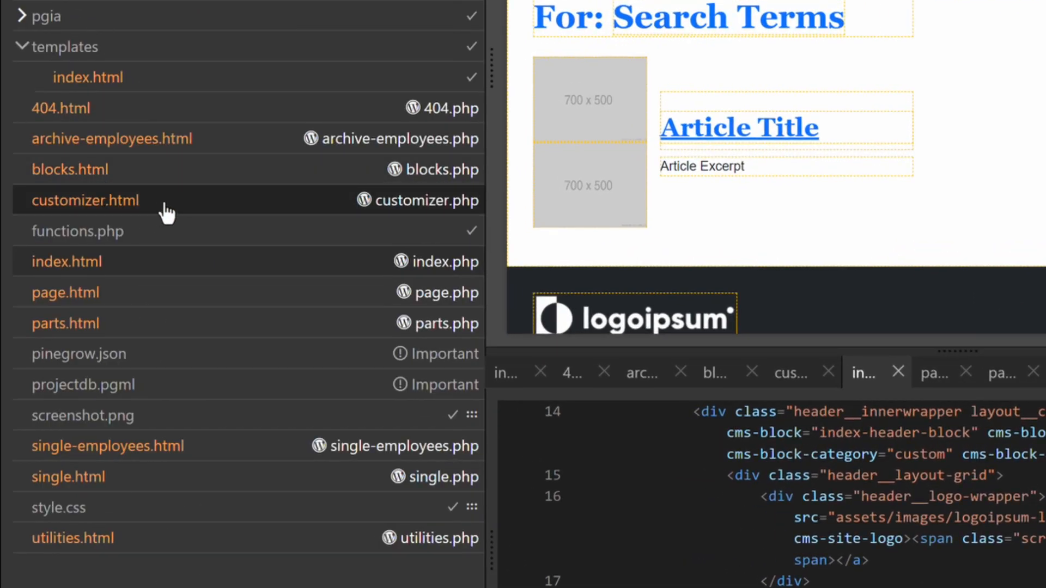
{"action": "left_click", "coordinate": [140, 545]}
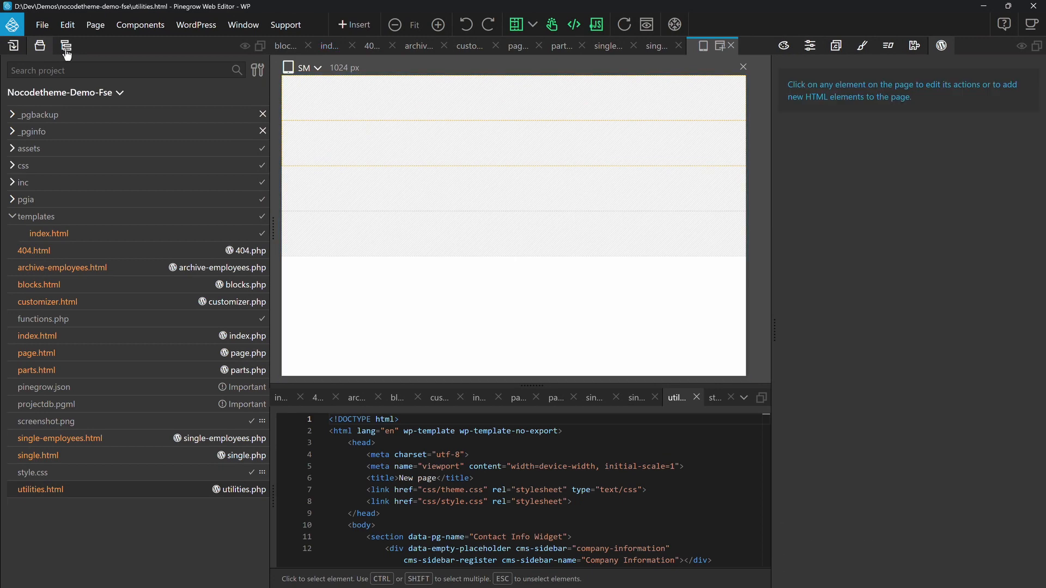
{"action": "left_click", "coordinate": [67, 41]}
Step: Insert a section as the first element of the Body in utilities.html and name it "Enqueue FSE Styles"
{"action": "left_click", "coordinate": [349, 27]}
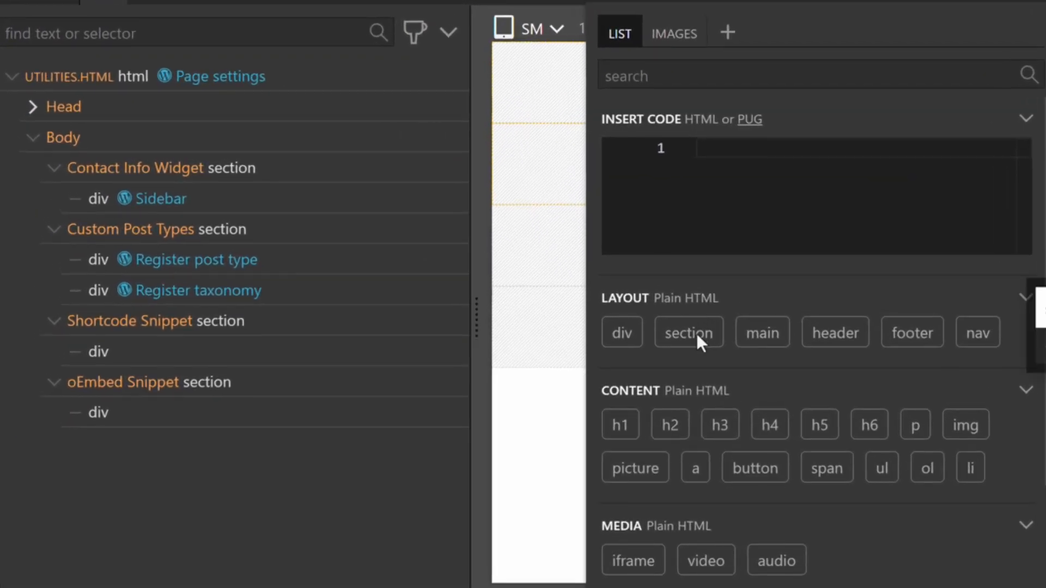
{"action": "left_click_drag", "start_coordinate": [384, 238], "coordinate": [226, 195]}
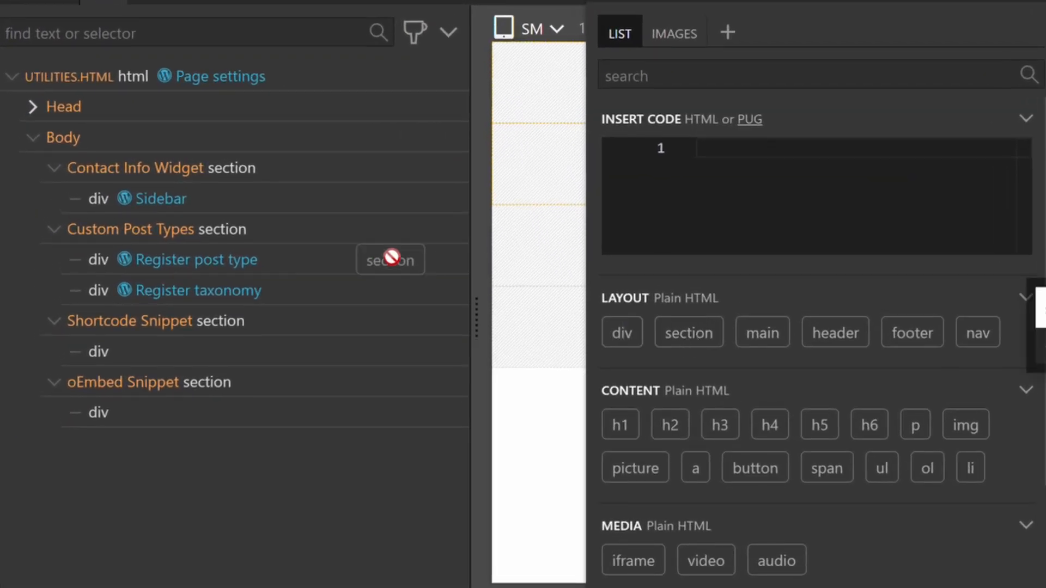
{"action": "left_click_drag", "start_coordinate": [391, 257], "coordinate": [102, 160]}
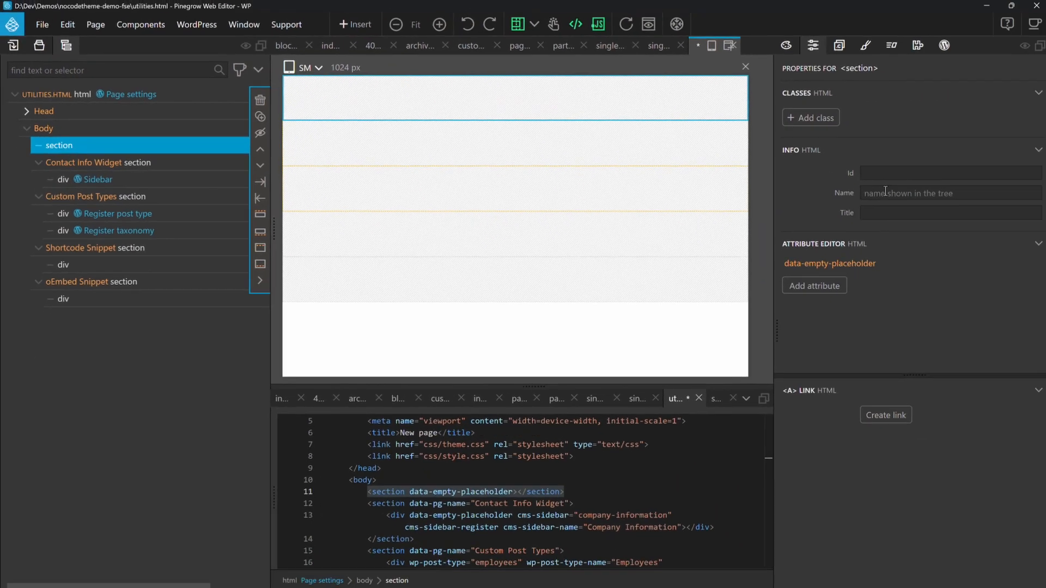
{"action": "left_click", "coordinate": [882, 193]}
{"action": "type", "text": "Enqueue FS"}
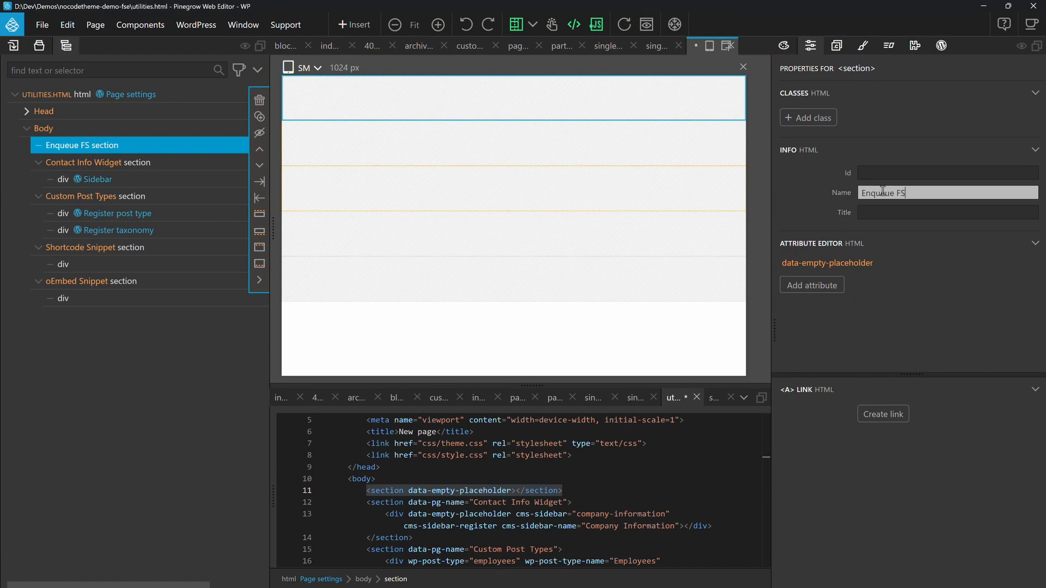
{"action": "type", "text": "E Styles"}
Step: Insert a div inside the Enqueue FSE Styles section and filter its WordPress actions for "enque"
{"action": "left_click", "coordinate": [355, 25]}
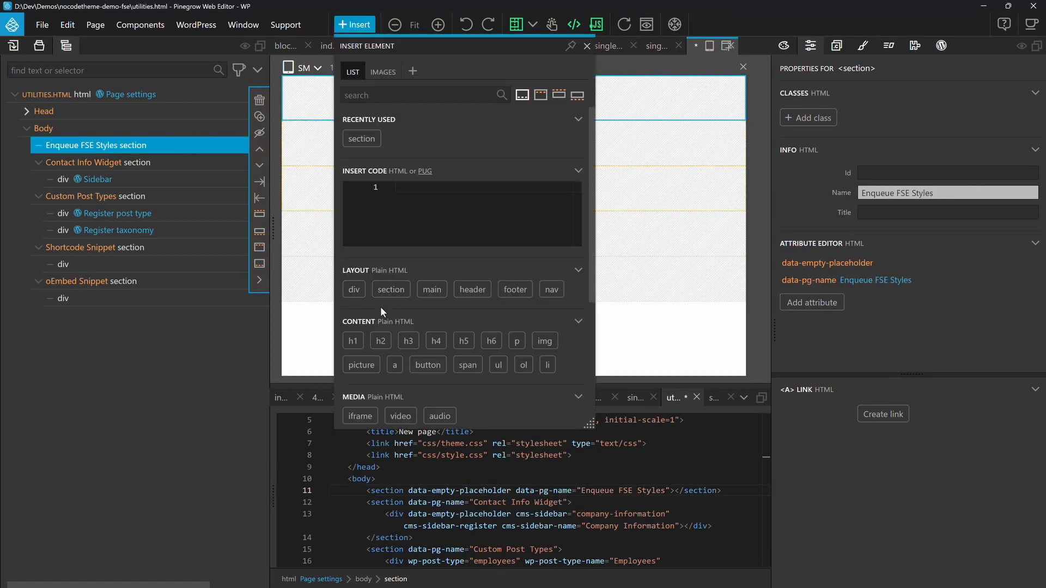
{"action": "left_click_drag", "start_coordinate": [354, 289], "coordinate": [158, 148]}
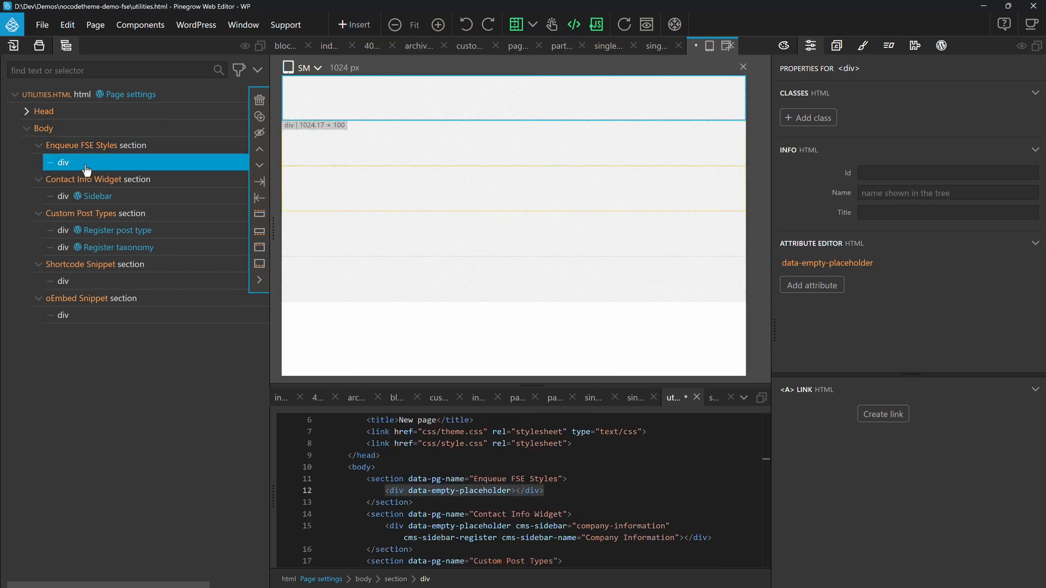
{"action": "left_click", "coordinate": [941, 46]}
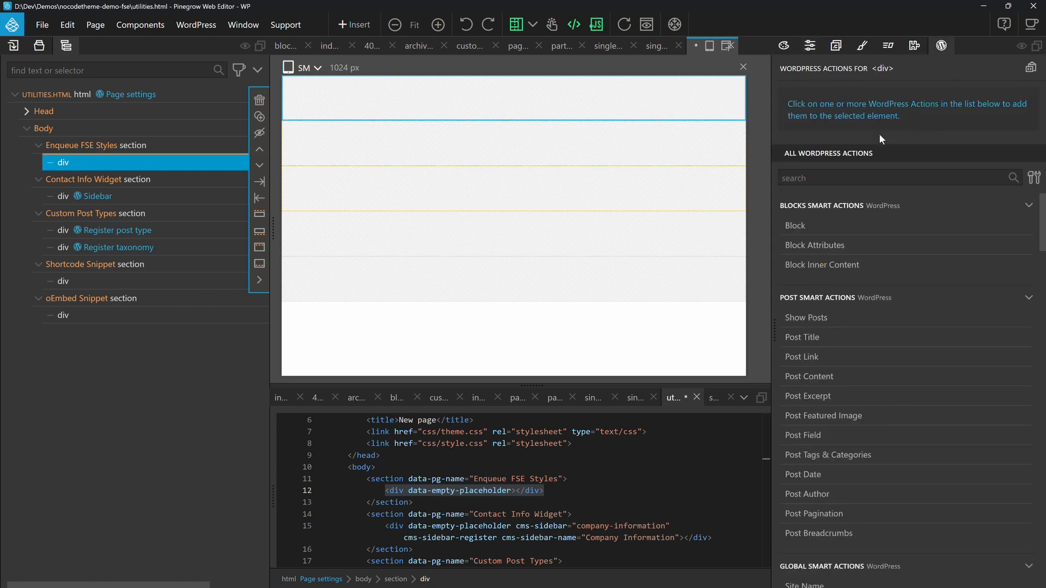
{"action": "left_click", "coordinate": [846, 177]}
{"action": "type", "text": "enque"}
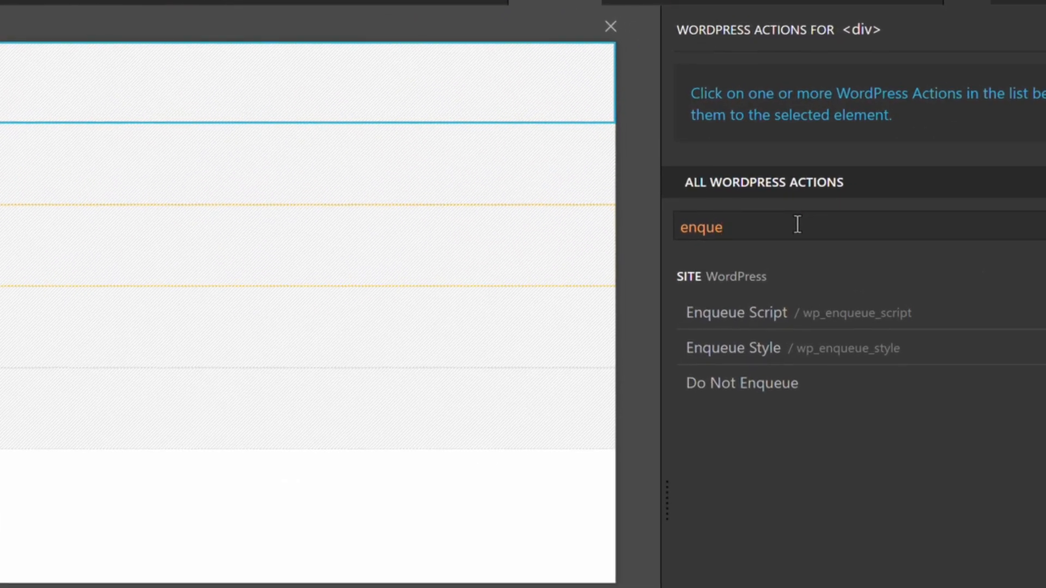
{"action": "left_click", "coordinate": [751, 358]}
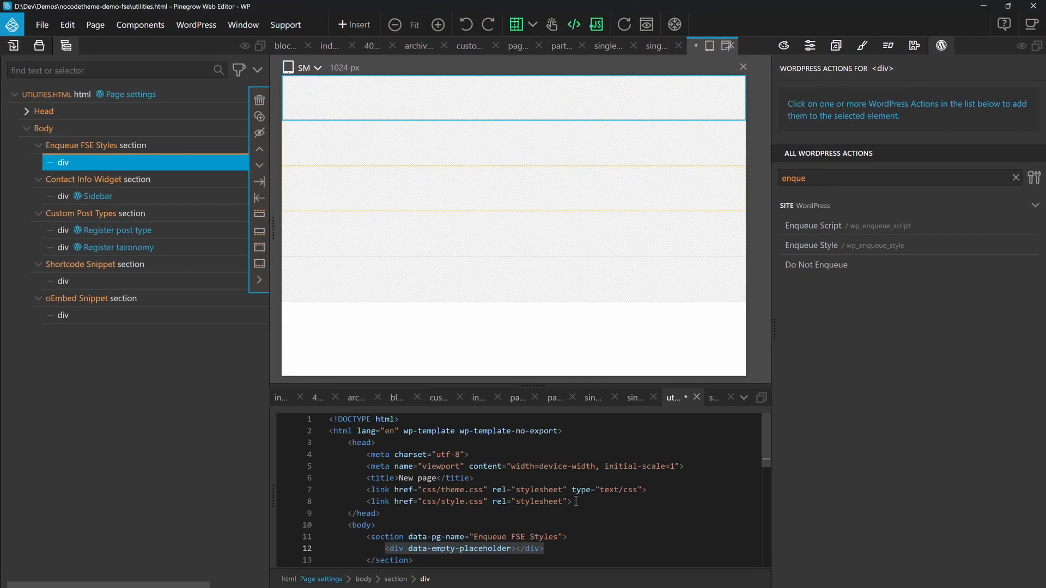
Step: Replace the div in the Enqueue FSE Styles section with copies of the head's css/theme.css and css/style.css link tags, indented to match
{"action": "left_click_drag", "start_coordinate": [575, 501], "coordinate": [366, 489]}
{"action": "key", "text": "ctrl+c"}
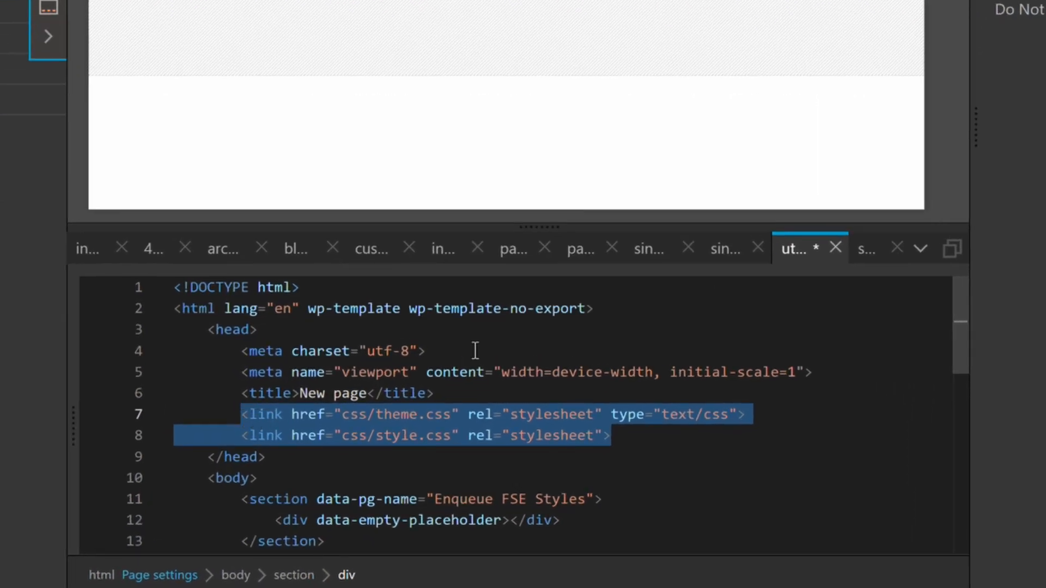
{"action": "scroll", "coordinate": [507, 360], "scroll_direction": "down", "scroll_amount": 2}
{"action": "left_click_drag", "start_coordinate": [561, 403], "coordinate": [274, 402]}
{"action": "key", "text": "ctrl+v"}
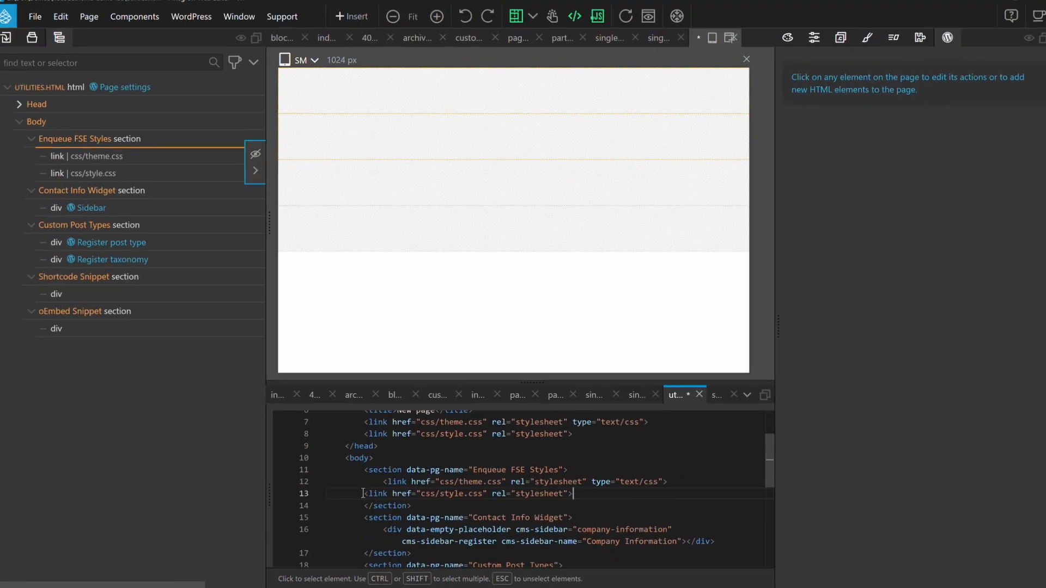
{"action": "left_click", "coordinate": [364, 493]}
{"action": "key", "text": "Tab"}
Step: Add Enqueue Style to the section's theme.css link with handle pgtheme, source css/theme.css, location Website & Admin, and Register & Enqueue enabled
{"action": "left_click", "coordinate": [167, 158]}
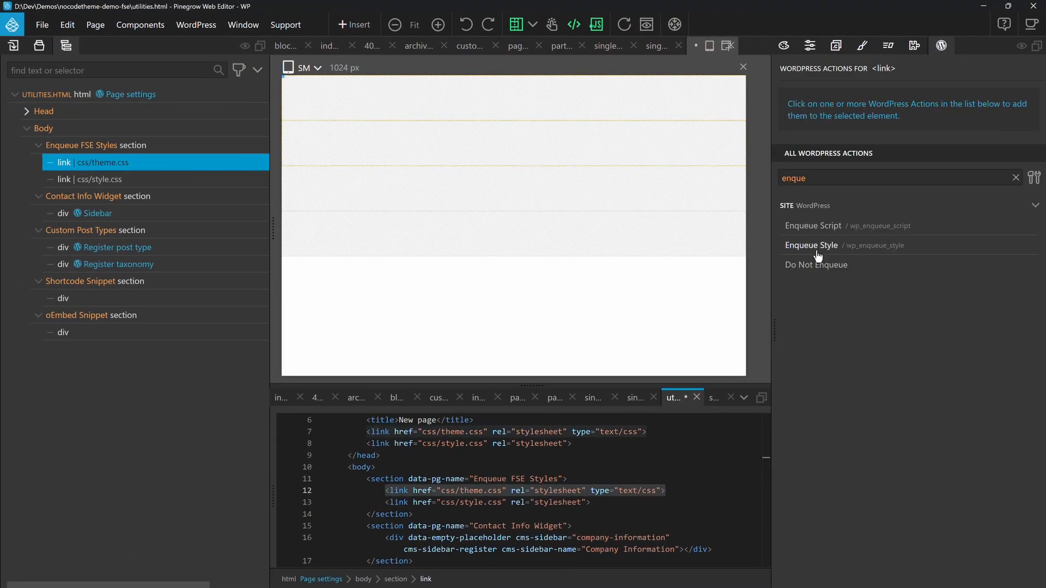
{"action": "left_click", "coordinate": [814, 246]}
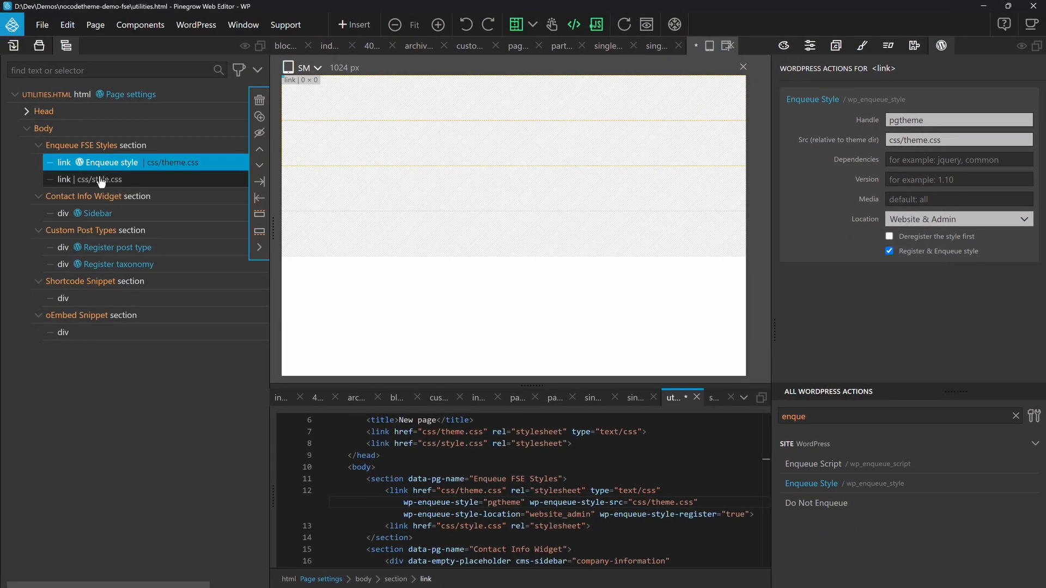
Step: Add Enqueue Style to the section's style.css link with handle pgstyle, source css/style.css, location Website & Admin, and Register & Enqueue enabled
{"action": "left_click", "coordinate": [104, 179]}
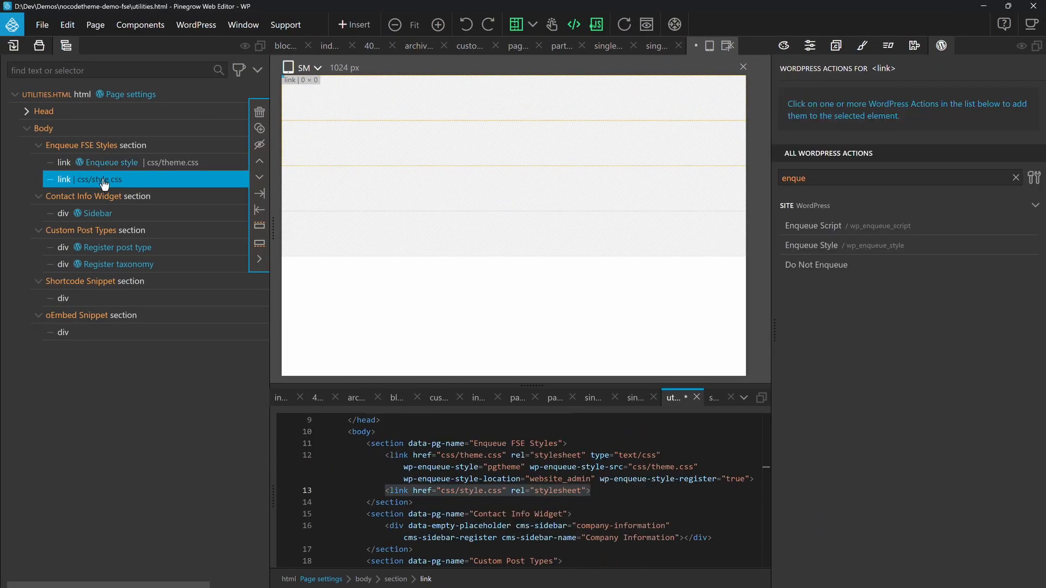
{"action": "left_click", "coordinate": [811, 484]}
{"action": "type", "text": "pgst"}
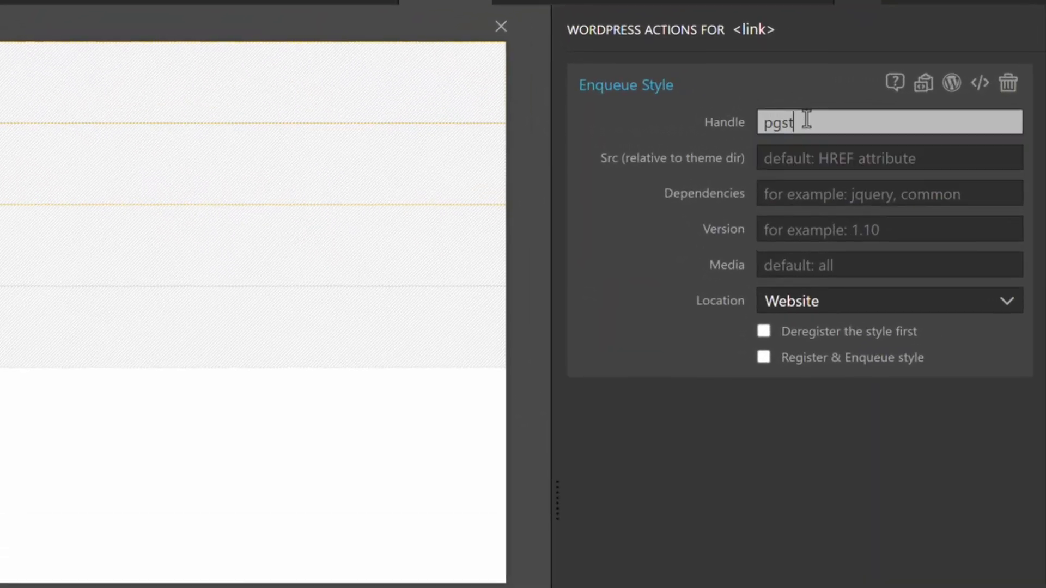
{"action": "type", "text": "css/style.css"}
{"action": "left_click", "coordinate": [763, 357]}
{"action": "left_click", "coordinate": [811, 301]}
{"action": "left_click", "coordinate": [812, 365]}
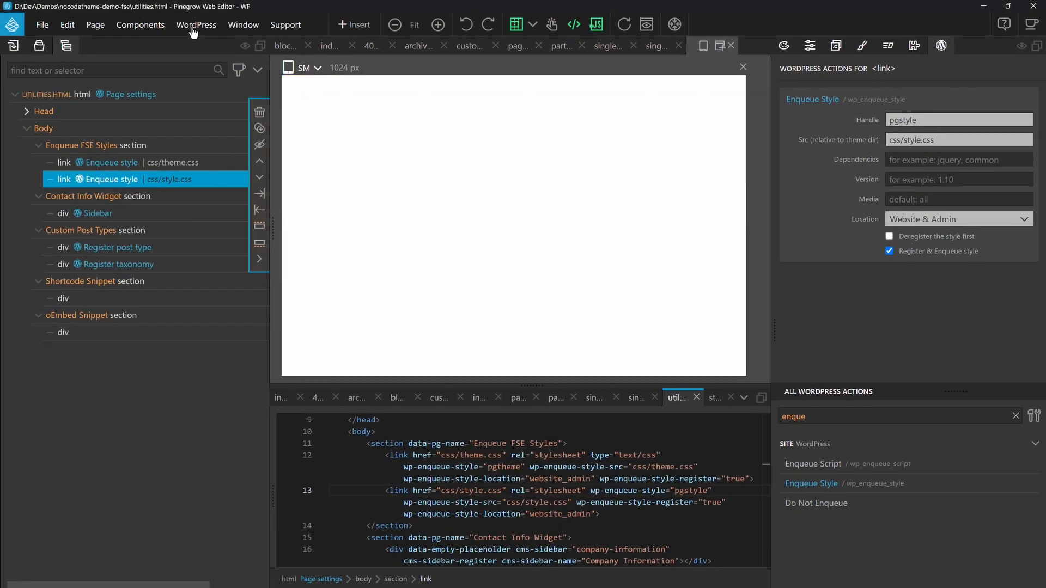
Step: Save utilities.html, export the WordPress theme, and reload the site's home page in the browser
{"action": "key", "text": "ctrl+s"}
{"action": "left_click", "coordinate": [193, 27]}
{"action": "left_click", "coordinate": [196, 47]}
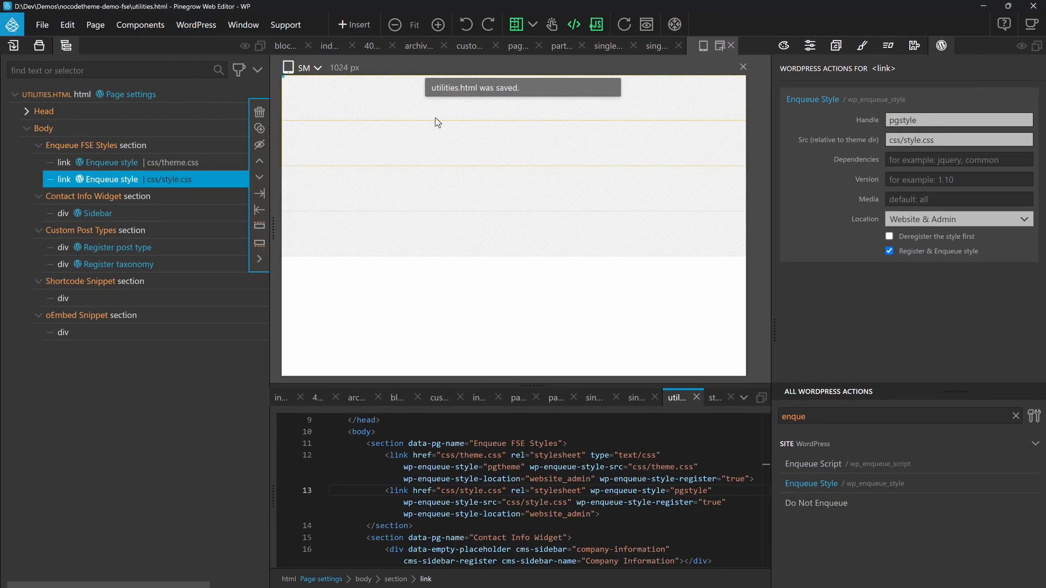
{"action": "key", "text": "alt+Tab"}
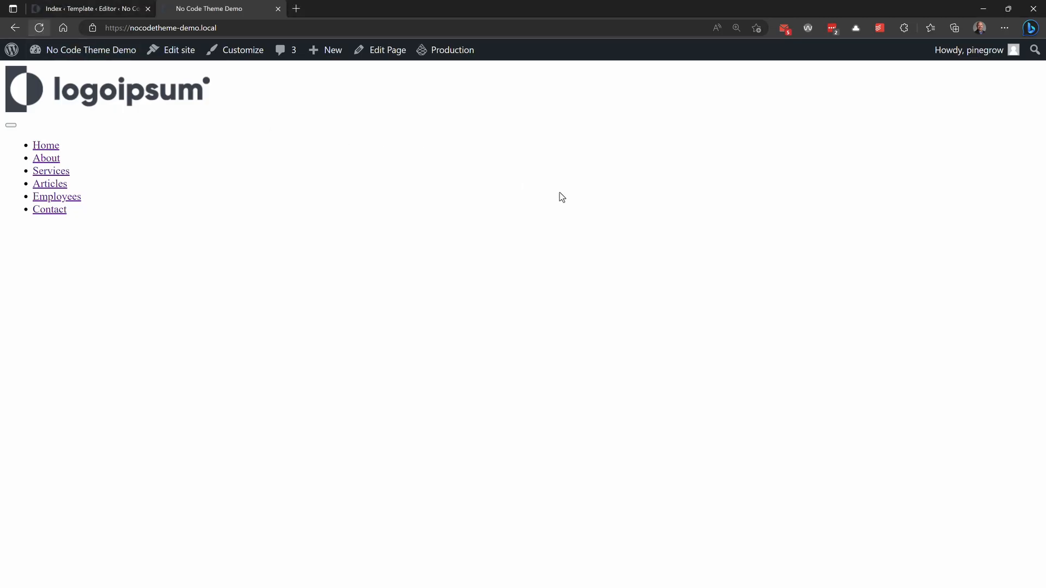
{"action": "key", "text": "F5"}
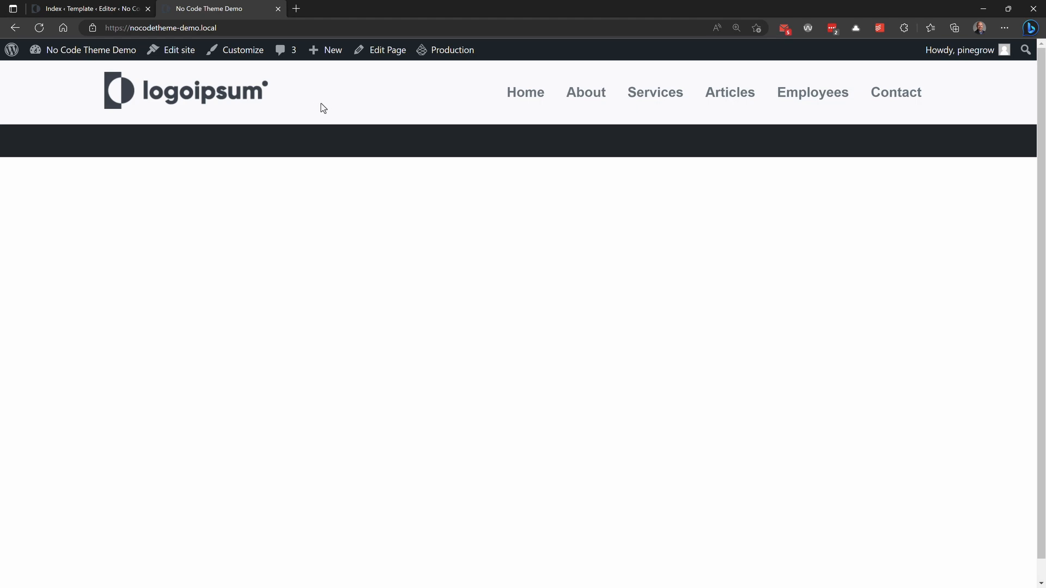
Step: Switch back to Pinegrow, close all open pages, hide the code editor and collapse the templates folder
{"action": "key", "text": "alt+Tab"}
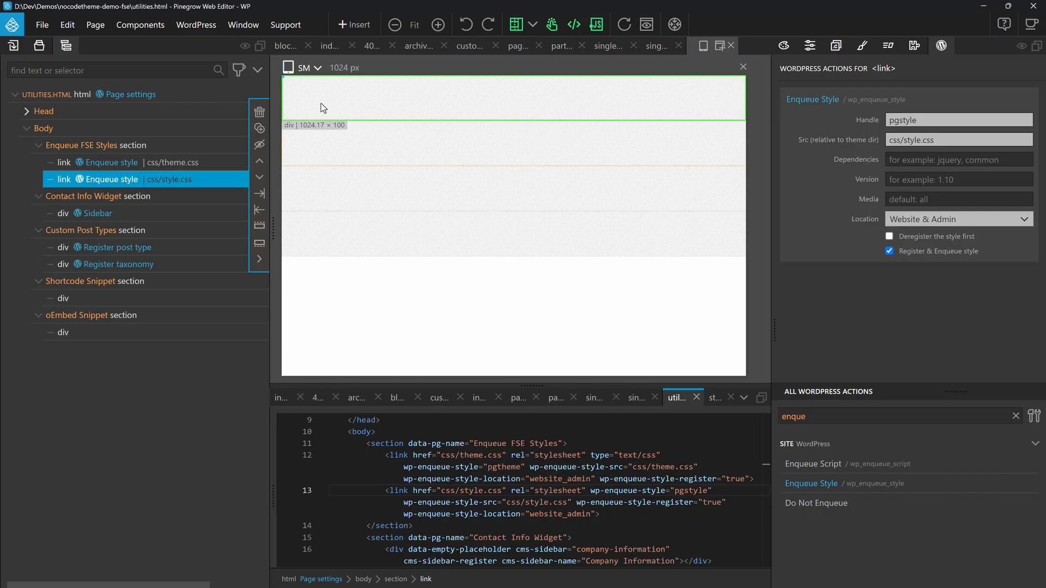
{"action": "left_click", "coordinate": [40, 28]}
{"action": "left_click", "coordinate": [106, 265]}
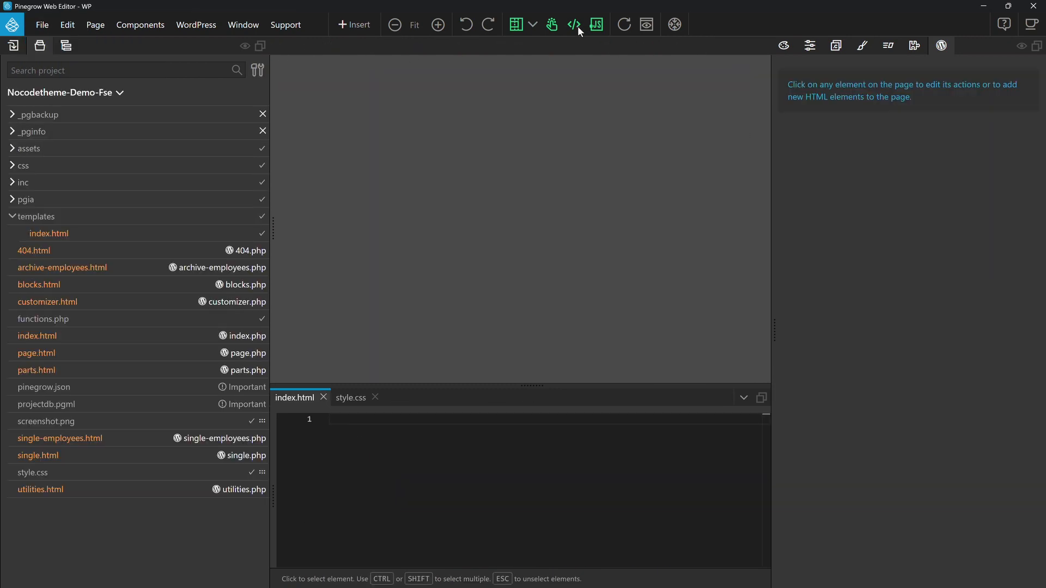
{"action": "left_click", "coordinate": [575, 25]}
{"action": "left_click", "coordinate": [11, 216]}
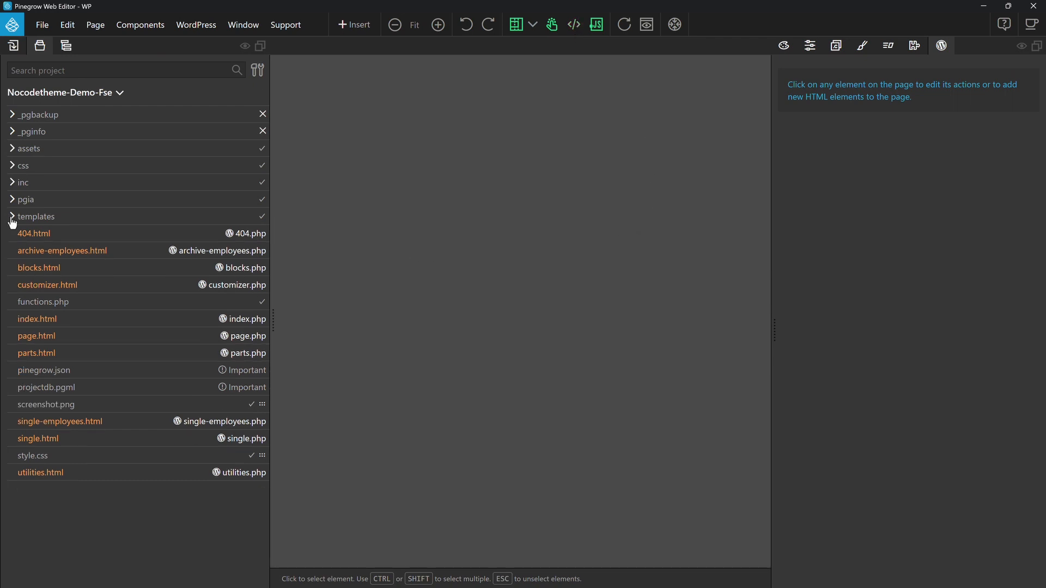
Step: Open the root index.html, show its element tree and select the footer__innerwrapper div inside the site footer
{"action": "left_click", "coordinate": [98, 325]}
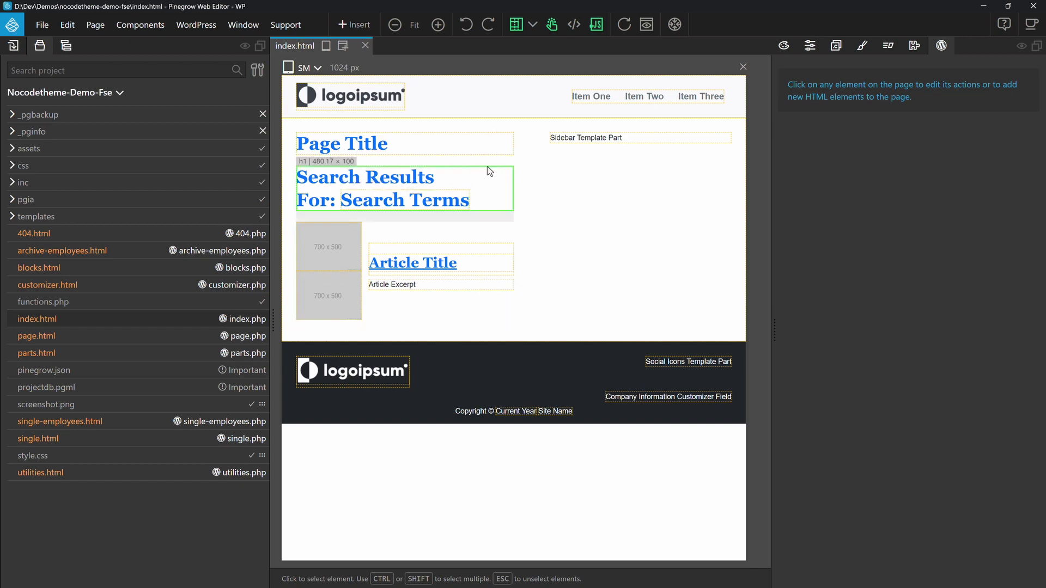
{"action": "left_click", "coordinate": [39, 45]}
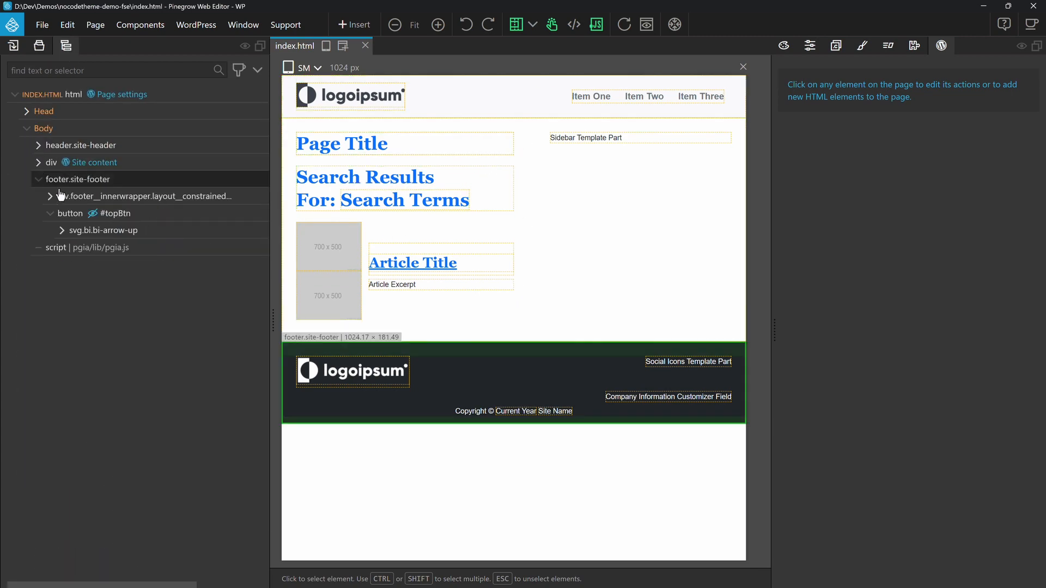
{"action": "left_click", "coordinate": [136, 179]}
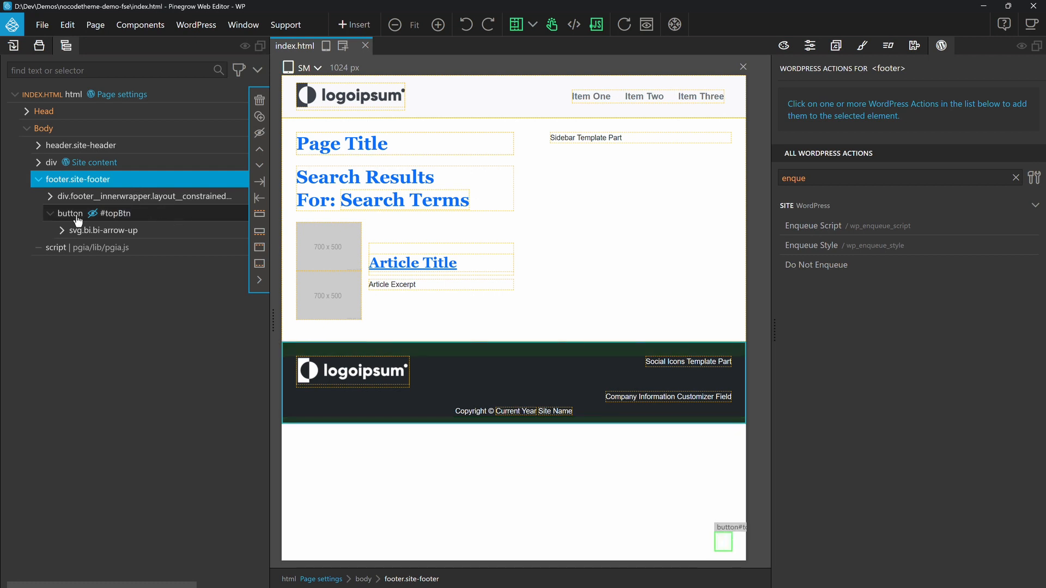
{"action": "left_click", "coordinate": [49, 215]}
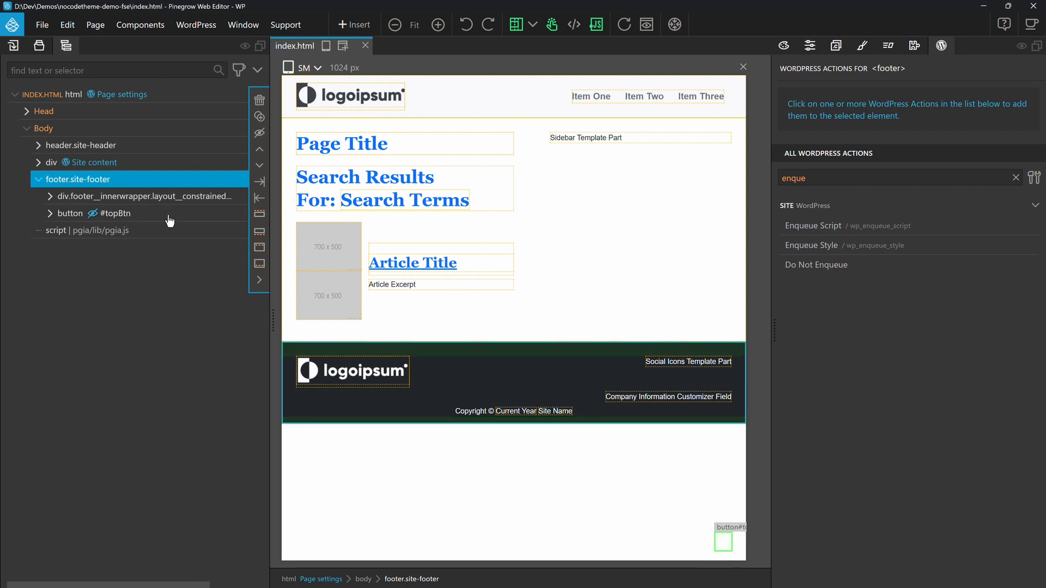
{"action": "left_click", "coordinate": [132, 202]}
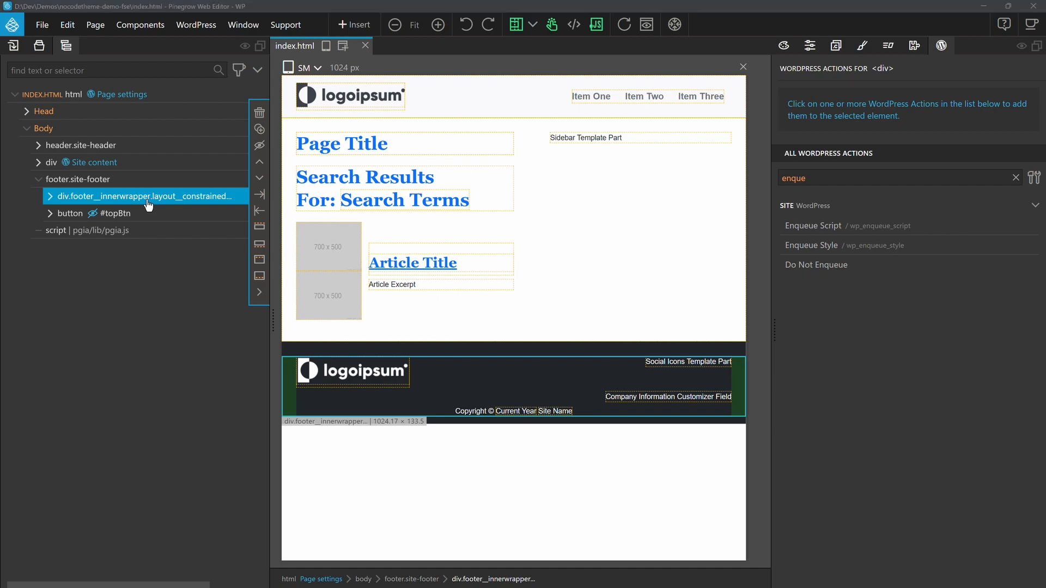
Step: Check the footer on the live site, then examine the style rules of site-footer and its inner wrapper in Pinegrow and expand the wrapper's contents
{"action": "key", "text": "alt+Tab"}
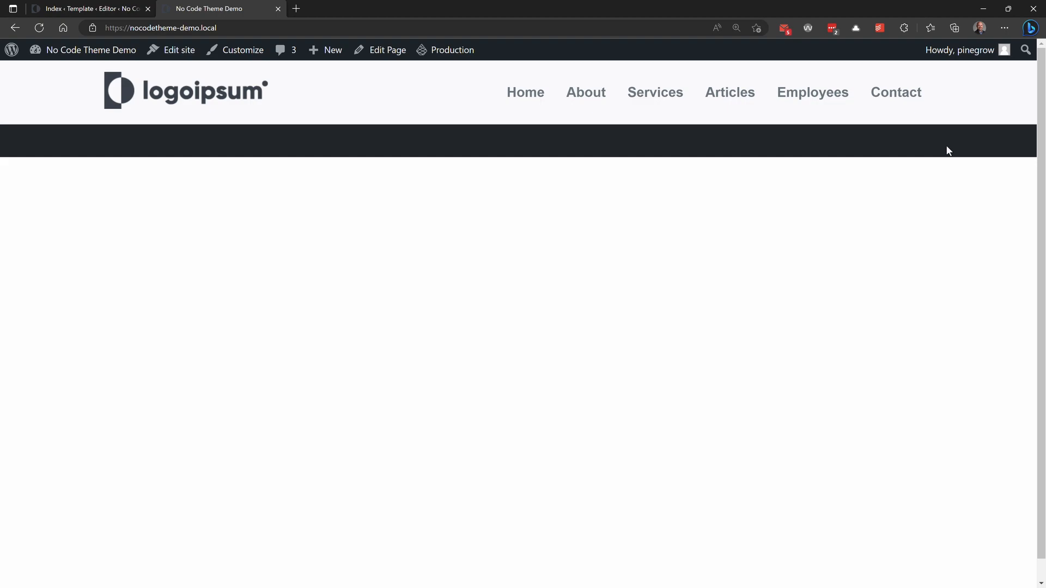
{"action": "key", "text": "alt+Tab"}
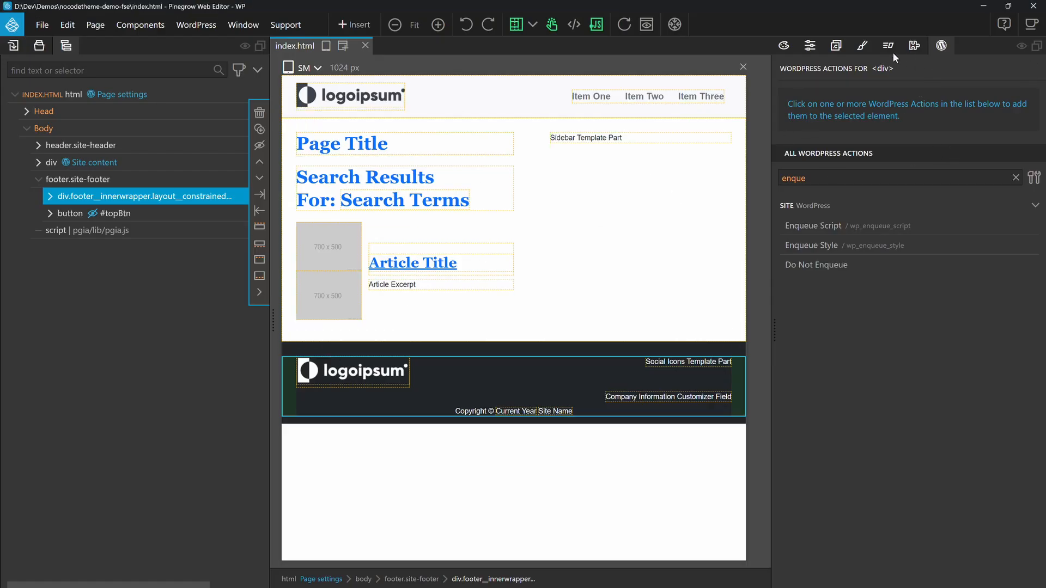
{"action": "left_click", "coordinate": [862, 48]}
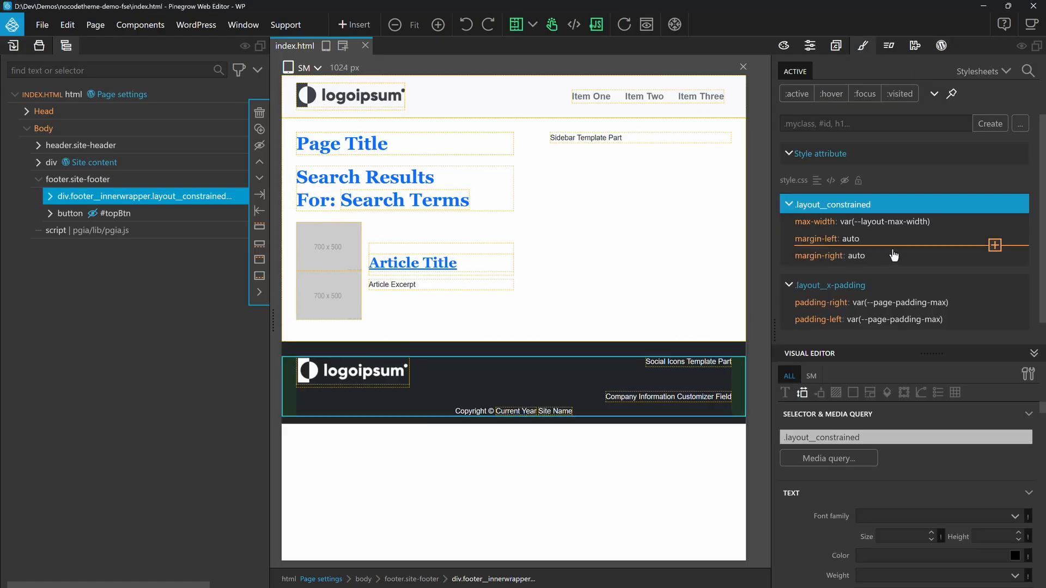
{"action": "left_click", "coordinate": [108, 180]}
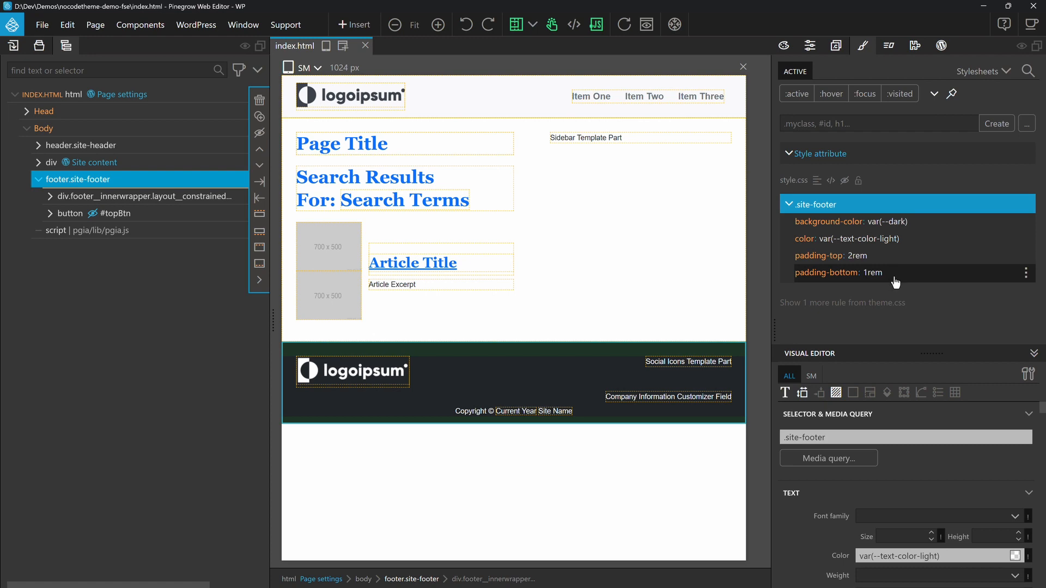
{"action": "left_click", "coordinate": [135, 197]}
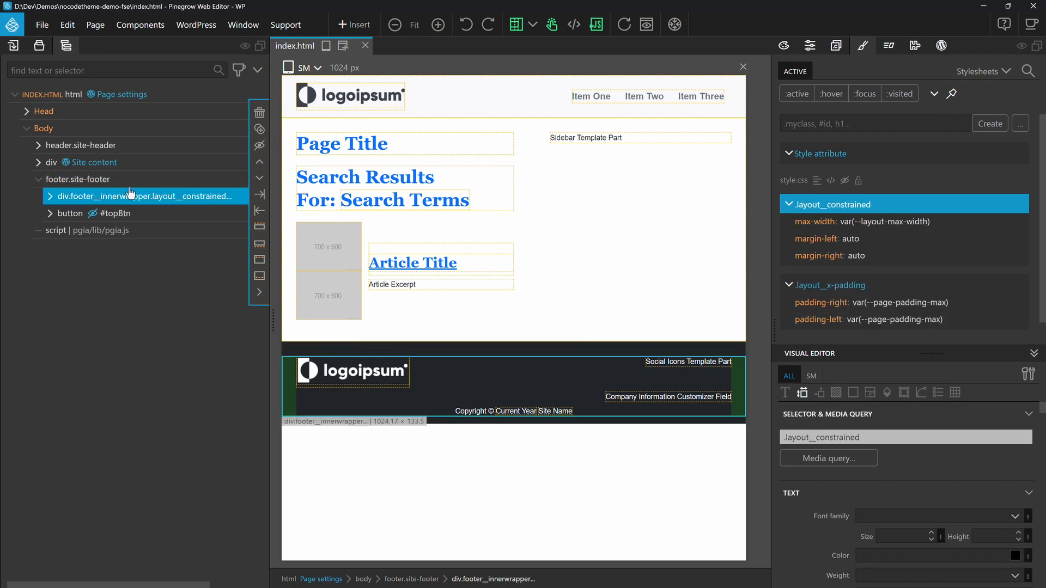
{"action": "left_click", "coordinate": [50, 196]}
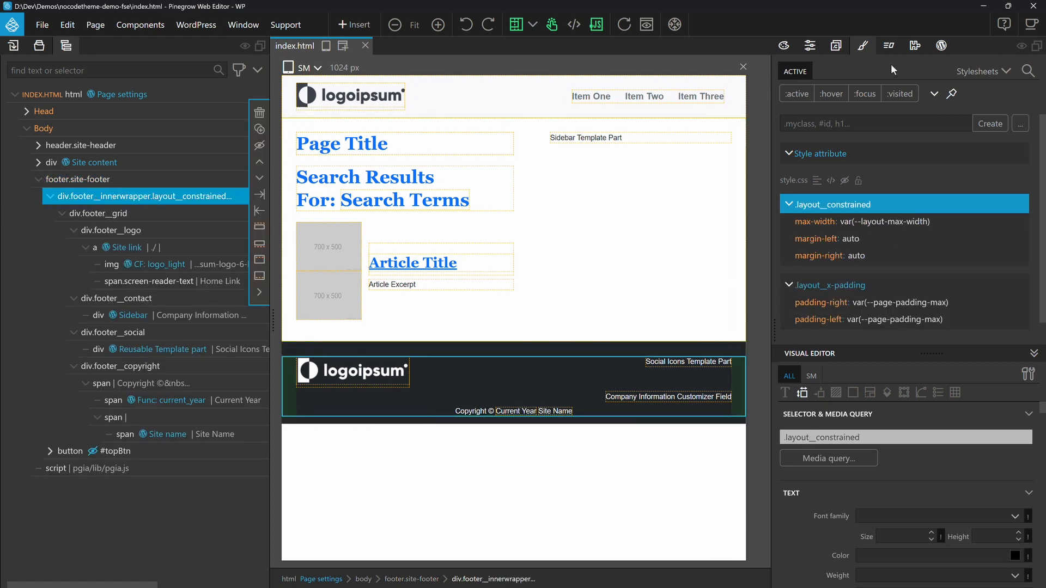
Step: Add the Block action to the footer__innerwrapper div and set its unique ID to index-footer-block
{"action": "left_click", "coordinate": [941, 45]}
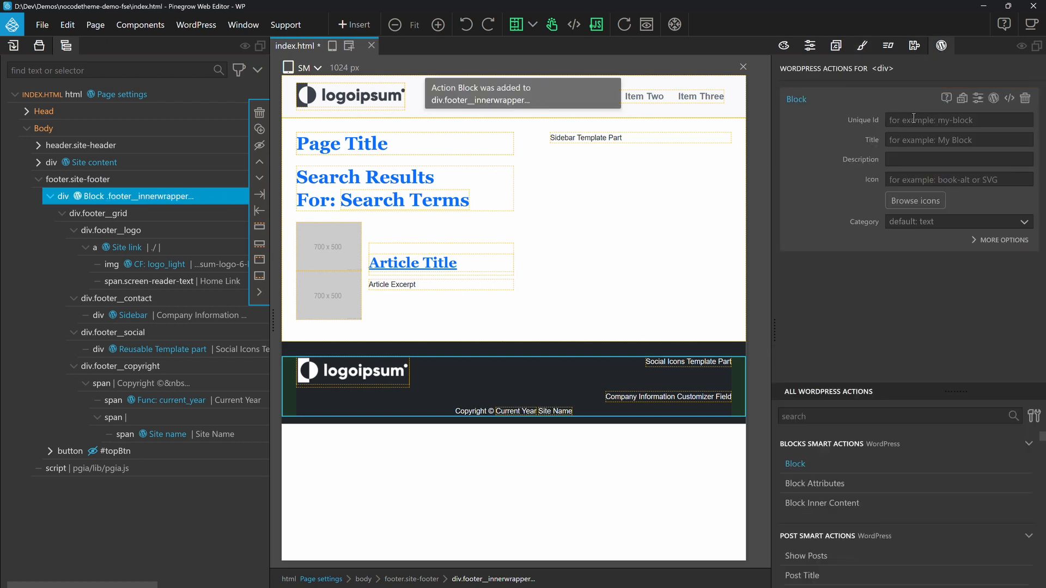
{"action": "left_click", "coordinate": [914, 120]}
{"action": "type", "text": "index-footer-block"}
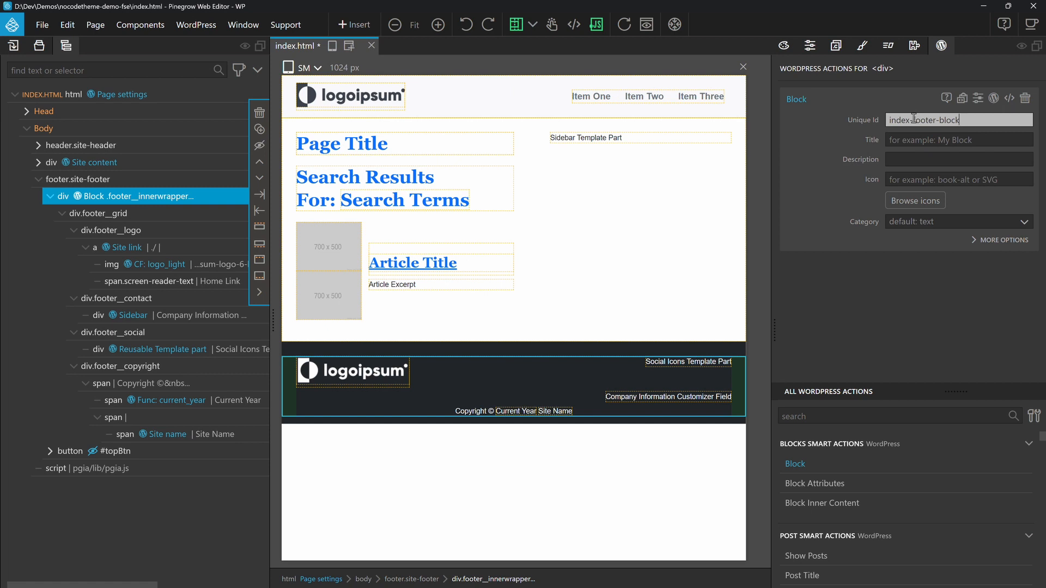
{"action": "type", "text": "Index Footer Block"}
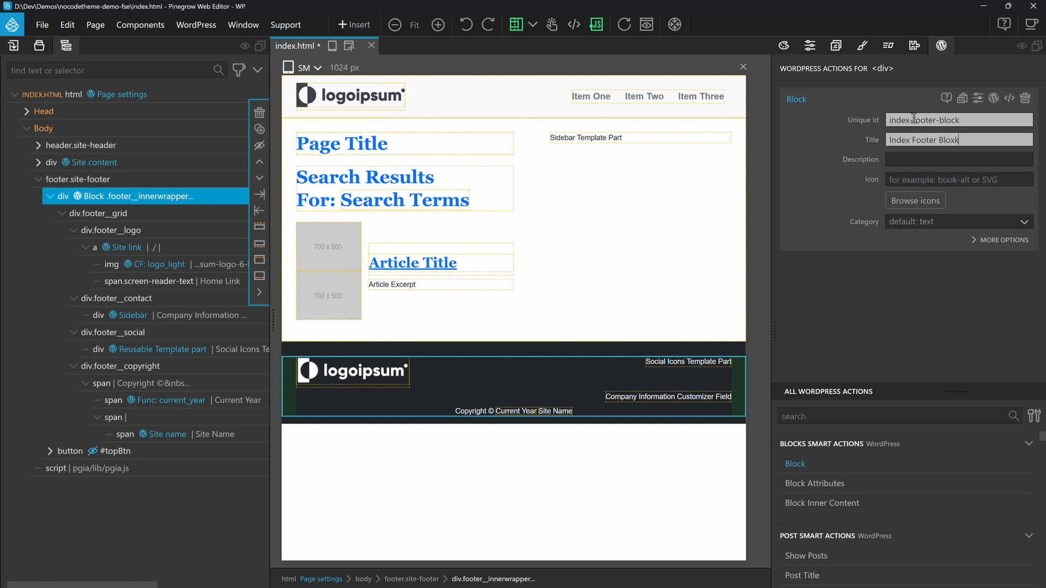
Step: Title the footer block Index Footer Block and assign it to the custom category custom-blocks
{"action": "left_click", "coordinate": [921, 222]}
{"action": "left_click", "coordinate": [929, 355]}
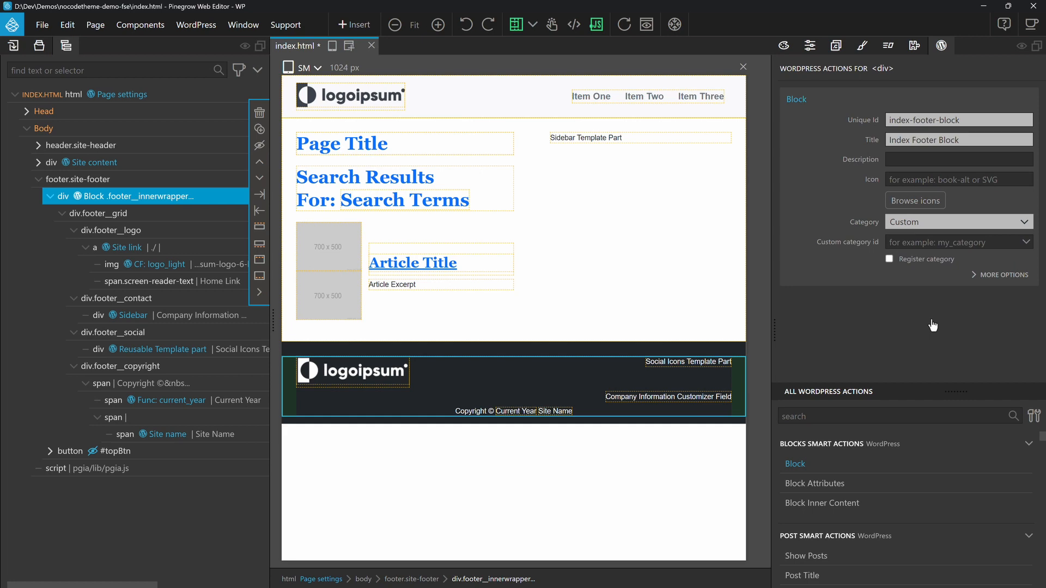
{"action": "left_click", "coordinate": [918, 243]}
{"action": "left_click", "coordinate": [921, 273]}
Step: Export the theme to WordPress, then switch to the browser and reload the live site
{"action": "left_click", "coordinate": [196, 24]}
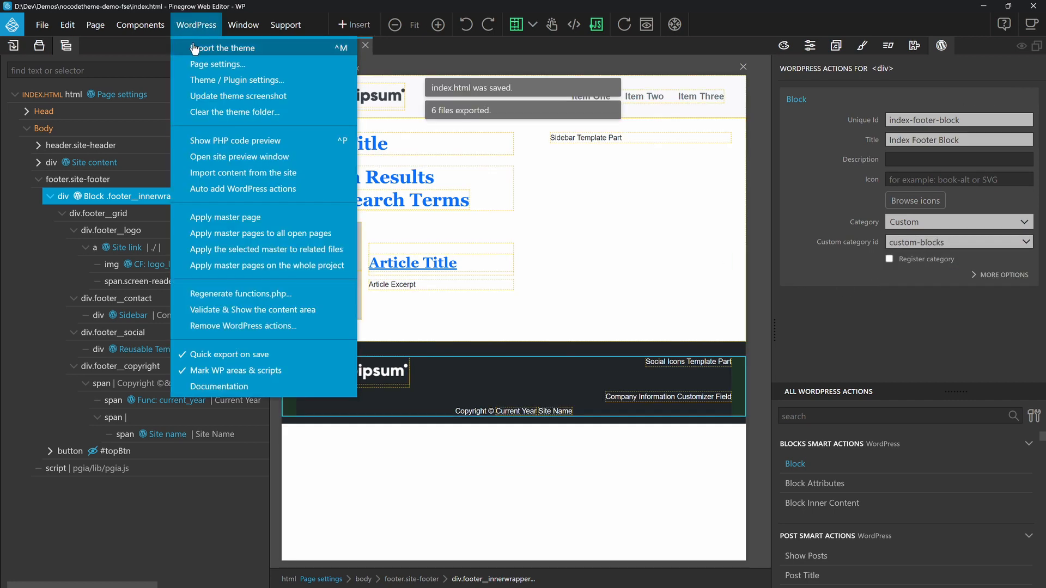
{"action": "left_click", "coordinate": [292, 47]}
{"action": "key", "text": "alt+Tab"}
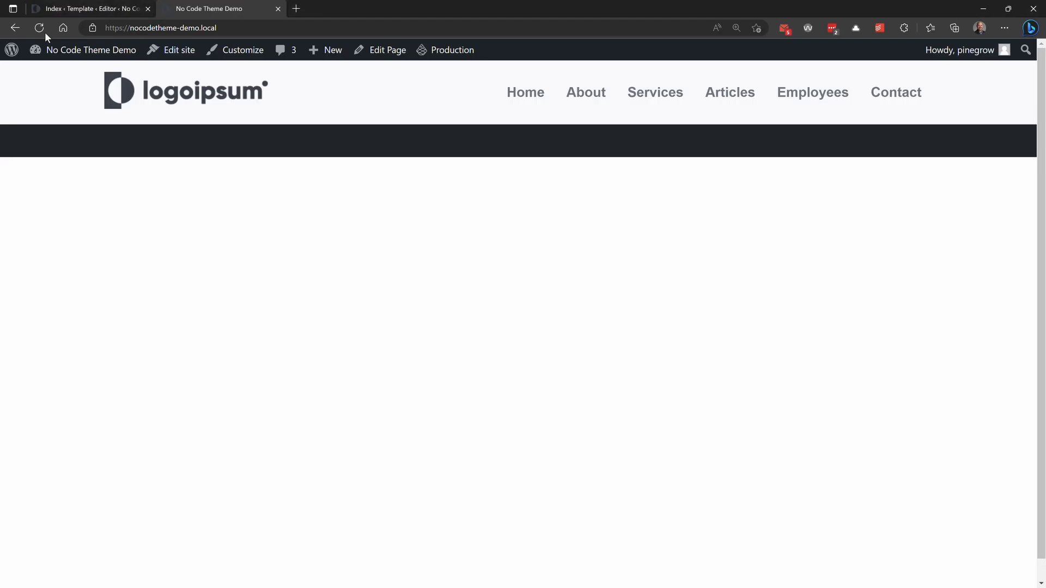
{"action": "left_click", "coordinate": [41, 29]}
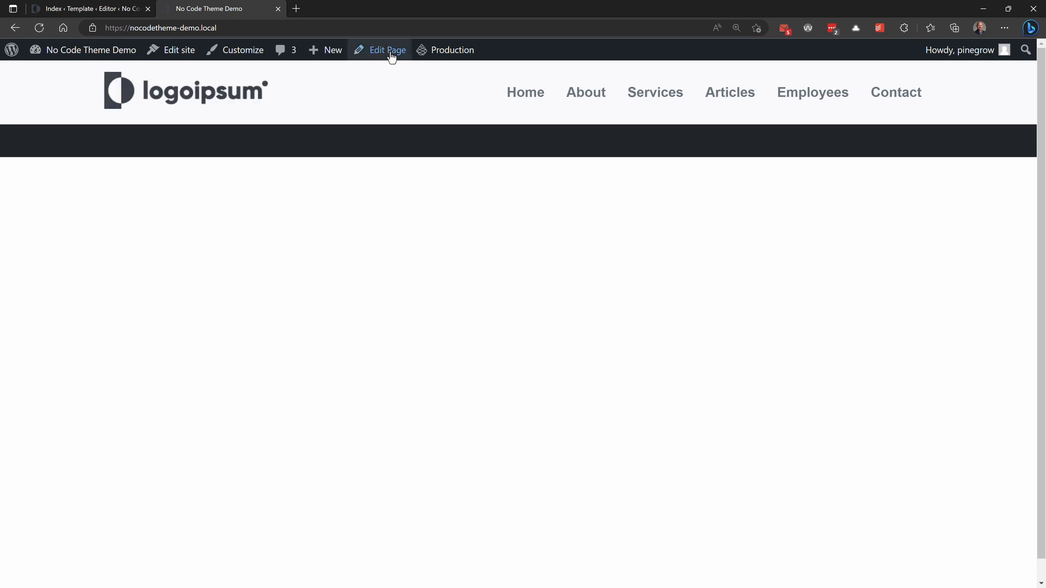
Step: Open the Index template in the WordPress site editor, insert the Index Footer Block into its Footer Part and save the site
{"action": "left_click", "coordinate": [177, 52]}
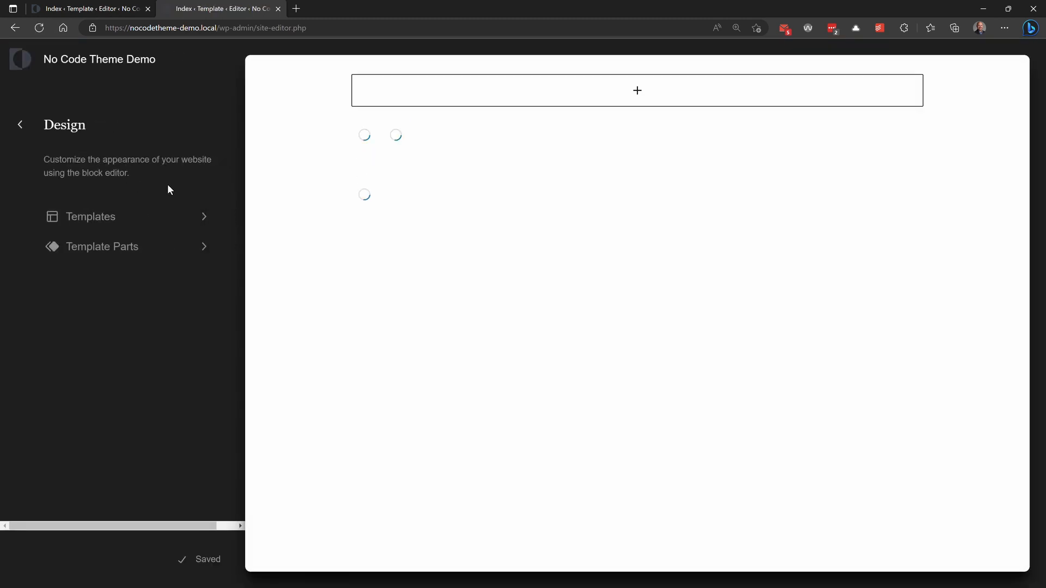
{"action": "left_click", "coordinate": [635, 252]}
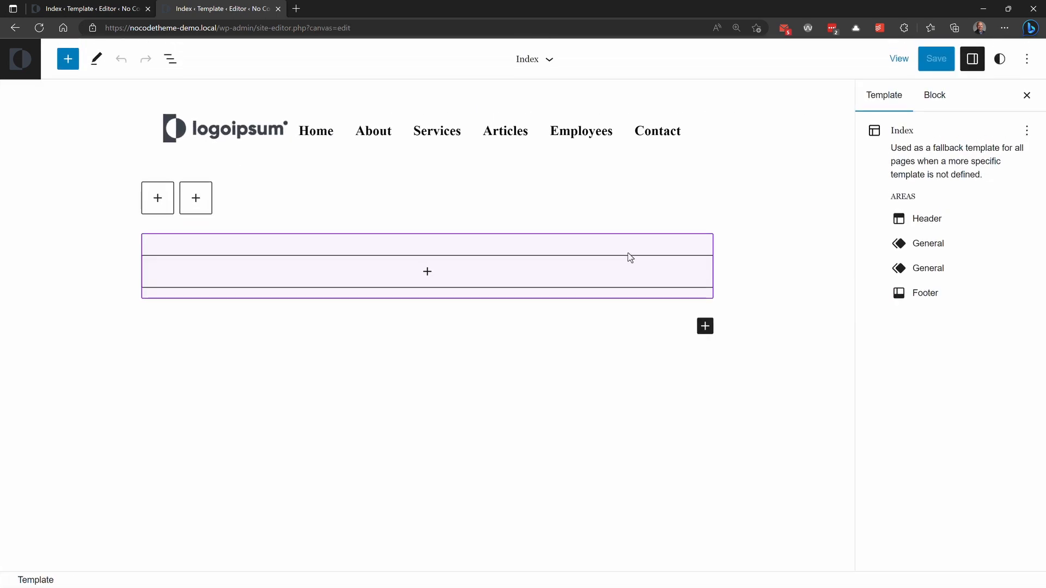
{"action": "left_click", "coordinate": [428, 274]}
{"action": "left_click", "coordinate": [428, 274]}
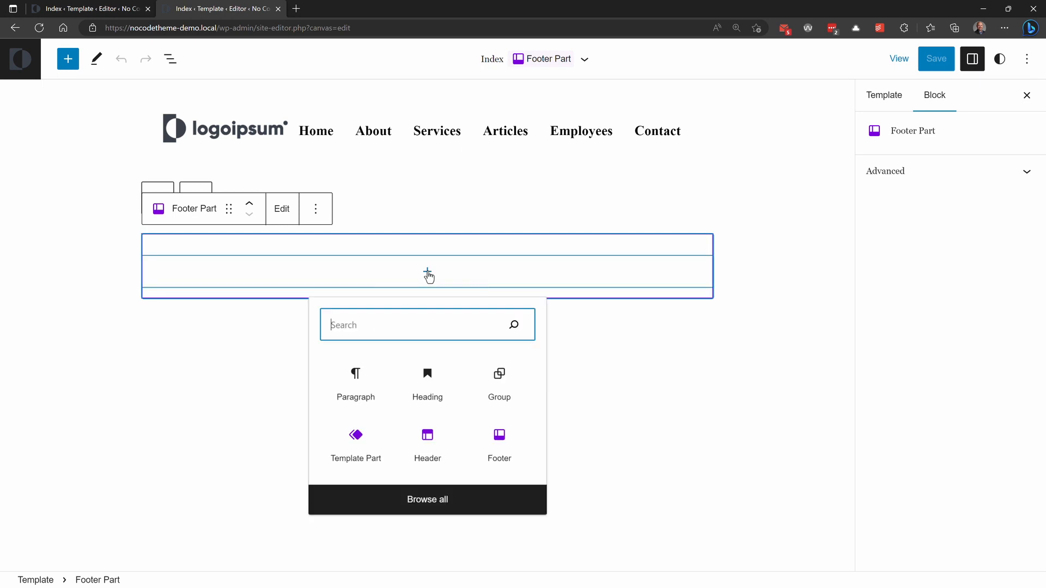
{"action": "left_click", "coordinate": [435, 500]}
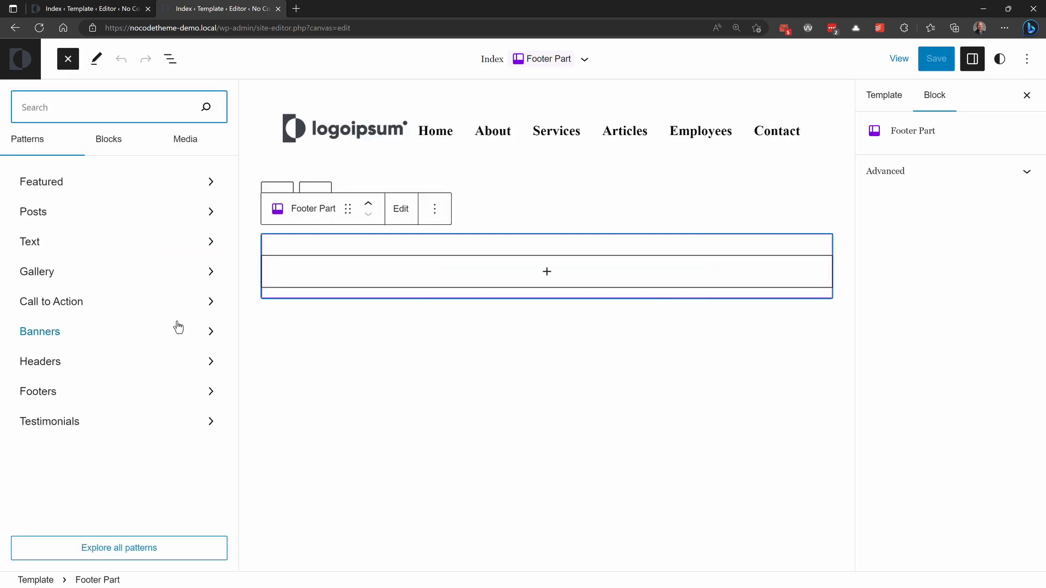
{"action": "left_click", "coordinate": [118, 139]}
{"action": "scroll", "coordinate": [150, 283], "scroll_direction": "down", "scroll_amount": 20}
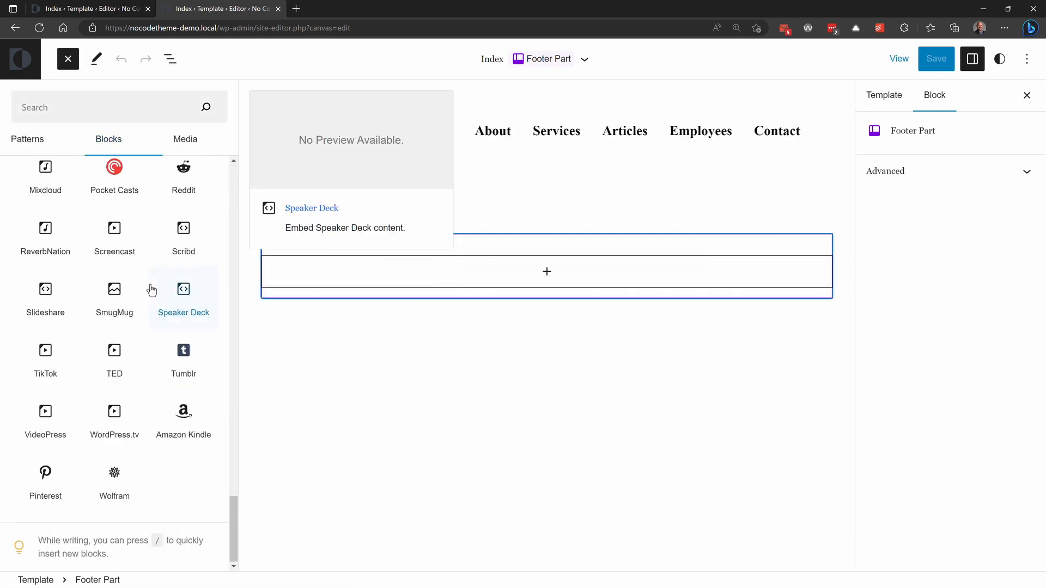
{"action": "left_click", "coordinate": [38, 482]}
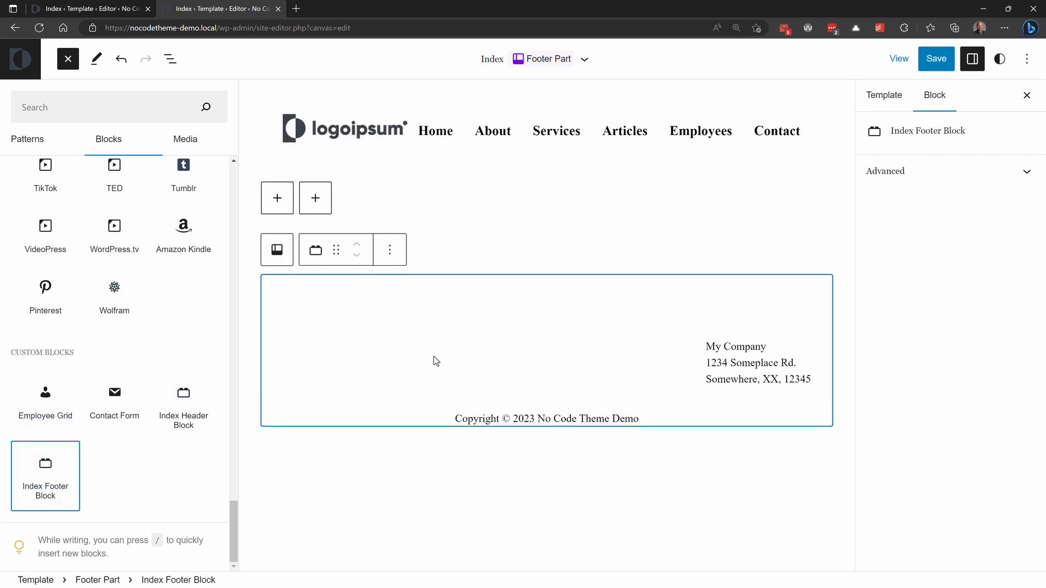
{"action": "left_click", "coordinate": [926, 58]}
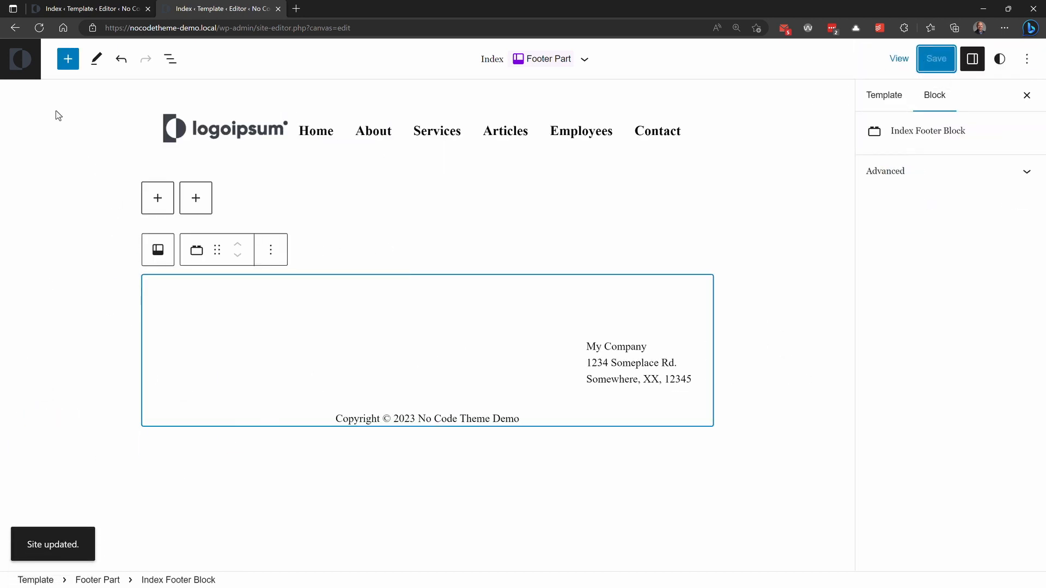
Step: Load the site's front page at nocodetheme-demo.local to check the footer
{"action": "left_click_drag", "start_coordinate": [219, 29], "coordinate": [439, 28]}
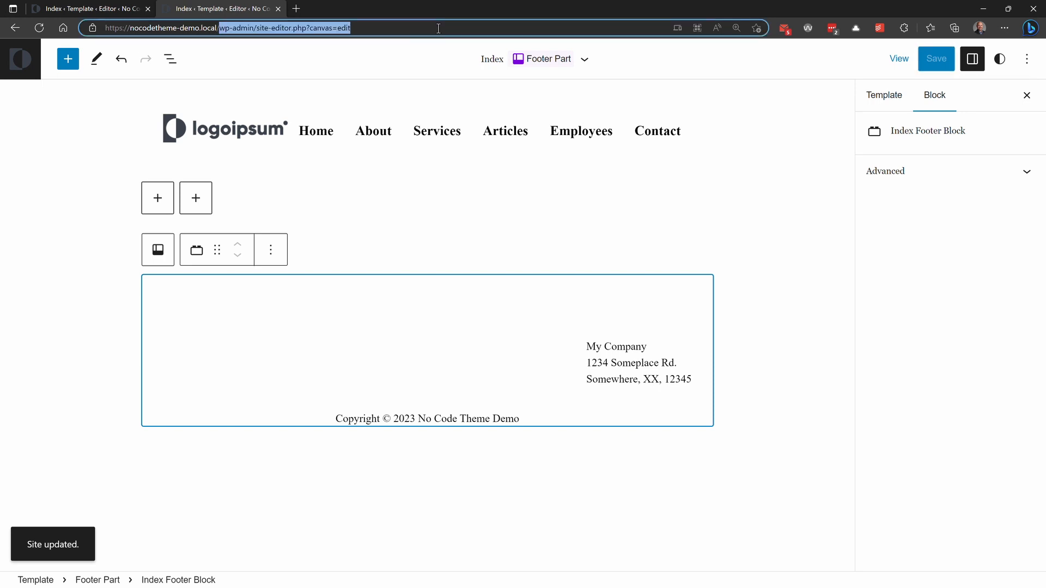
{"action": "key", "text": "BackSpace"}
{"action": "key", "text": "Return"}
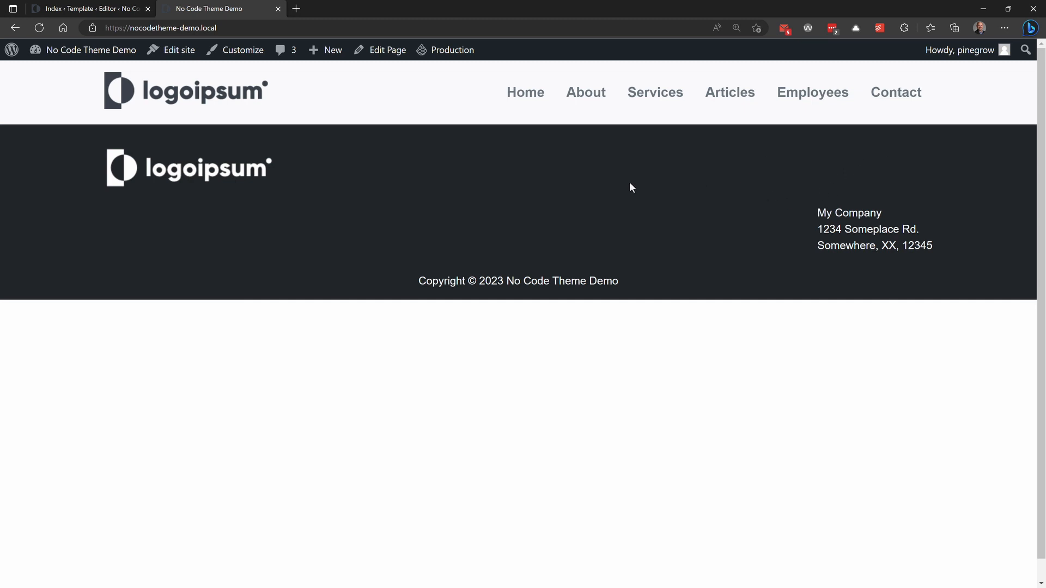
{"action": "left_click", "coordinate": [247, 56]}
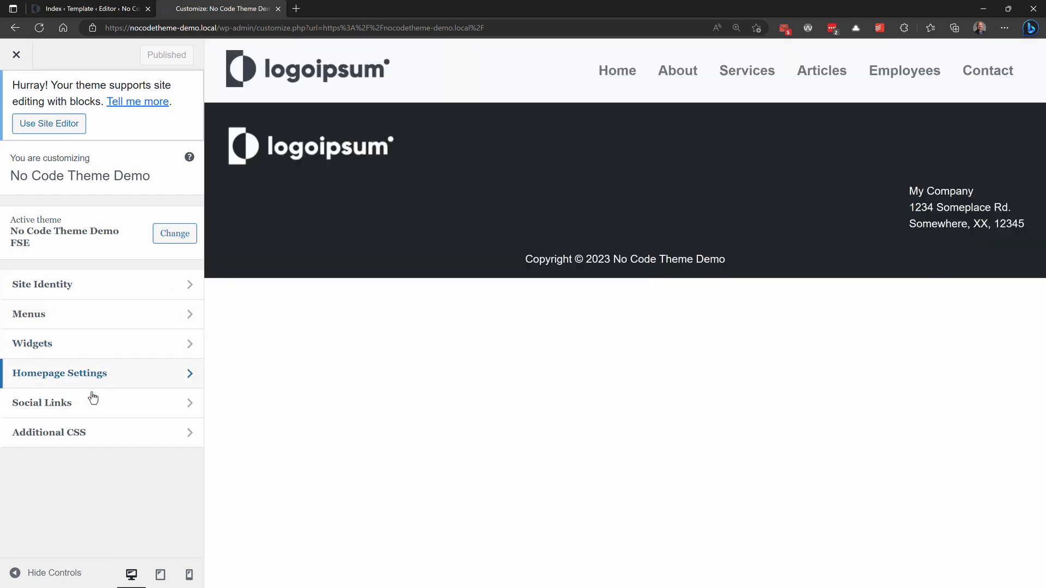
{"action": "left_click", "coordinate": [89, 410]}
{"action": "left_click", "coordinate": [93, 283]}
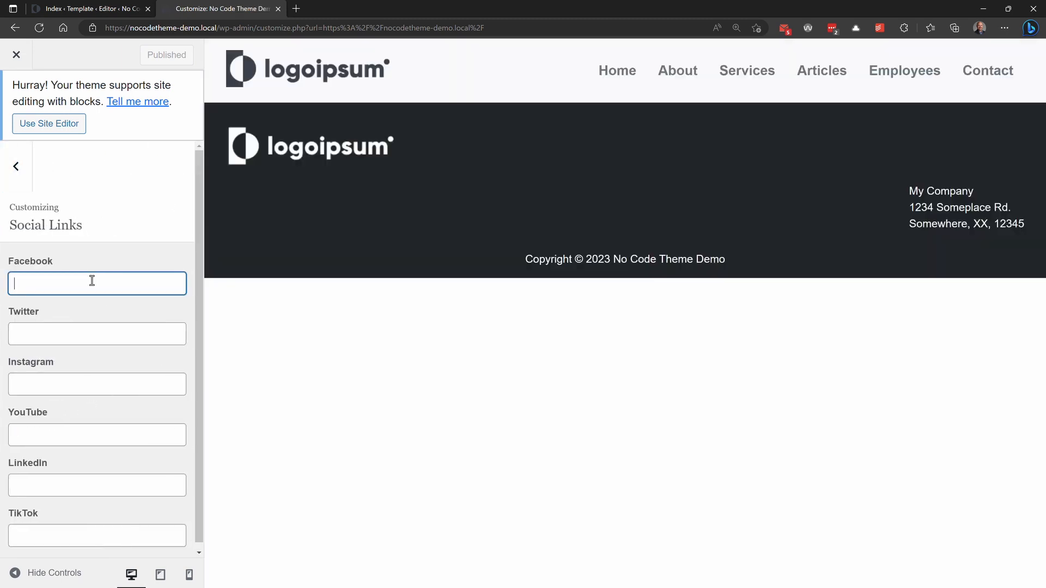
{"action": "type", "text": "https://facebook.com"}
{"action": "key", "text": "Tab"}
{"action": "type", "text": "https://twitter.com"}
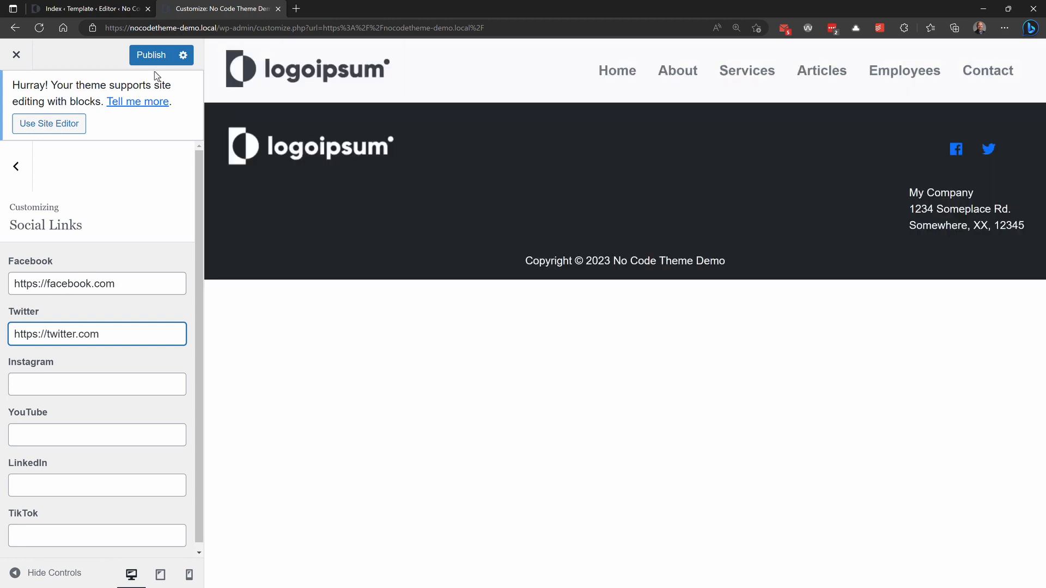
{"action": "left_click", "coordinate": [157, 55]}
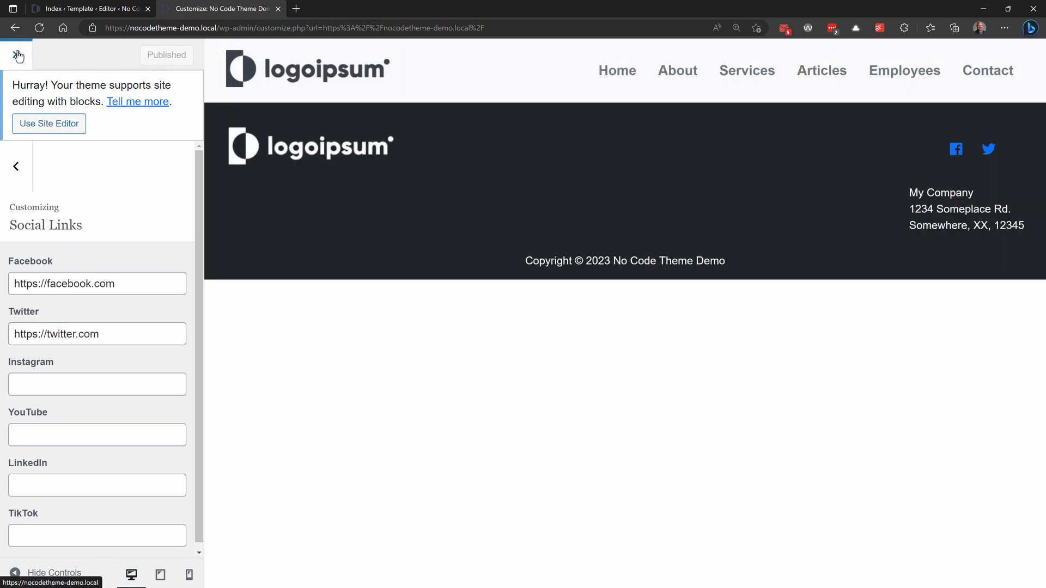
{"action": "left_click", "coordinate": [15, 166]}
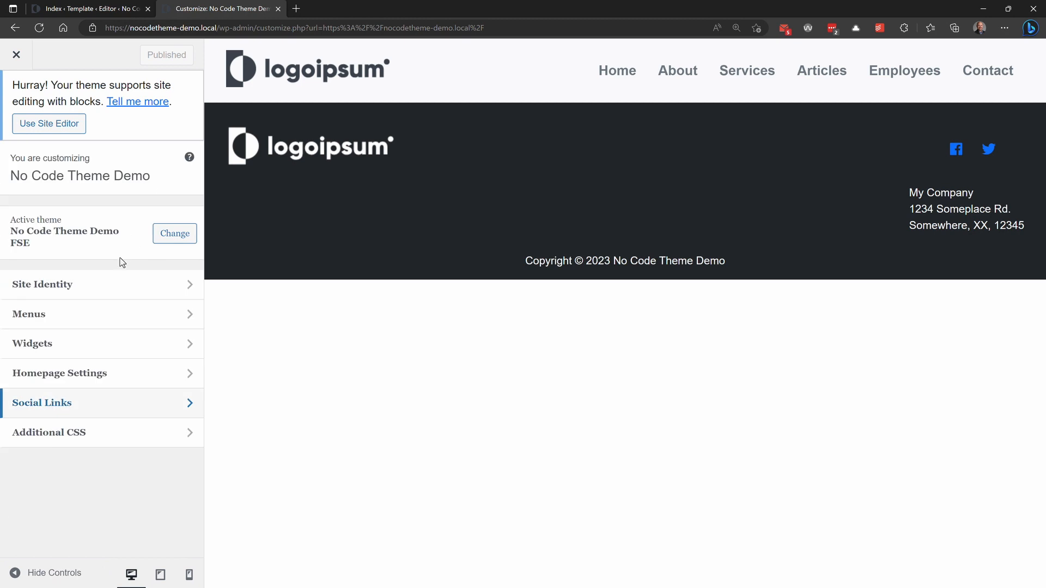
{"action": "left_click", "coordinate": [15, 55]}
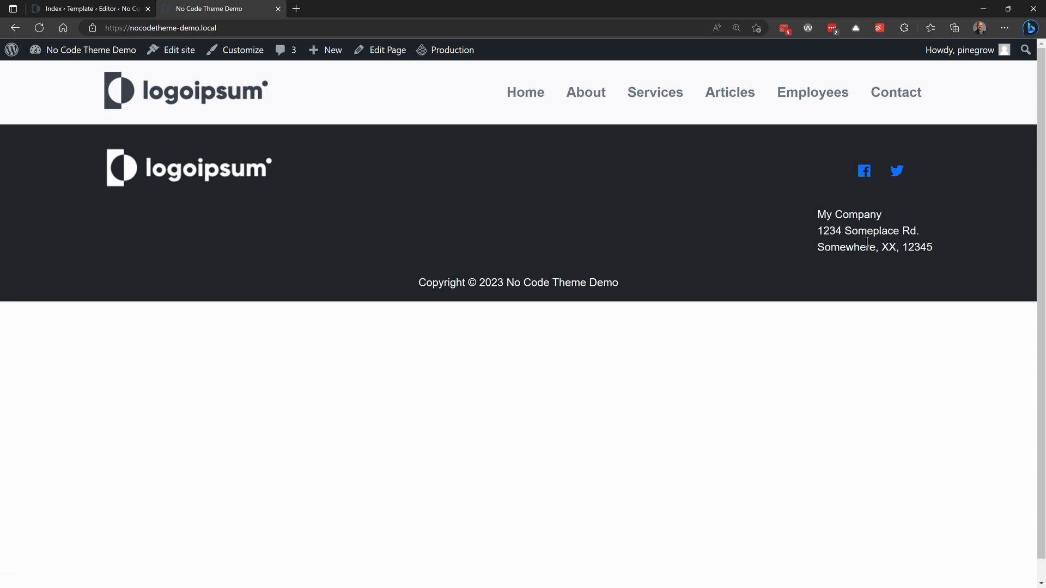
Step: Switch to Pinegrow and remove the Sidebar action from the Company Information div in the footer of index.html
{"action": "key", "text": "alt+Tab"}
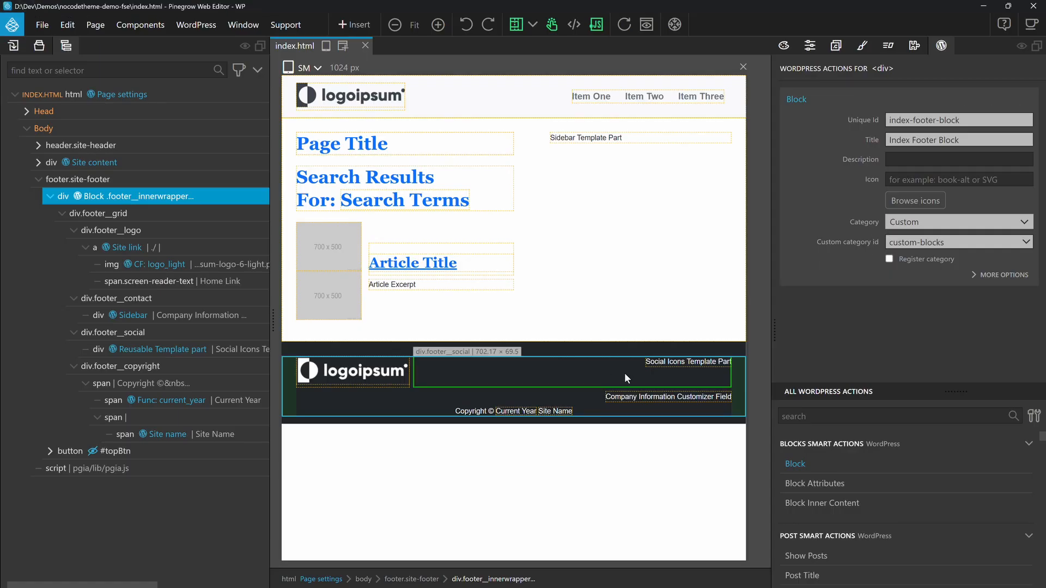
{"action": "left_click", "coordinate": [671, 397]}
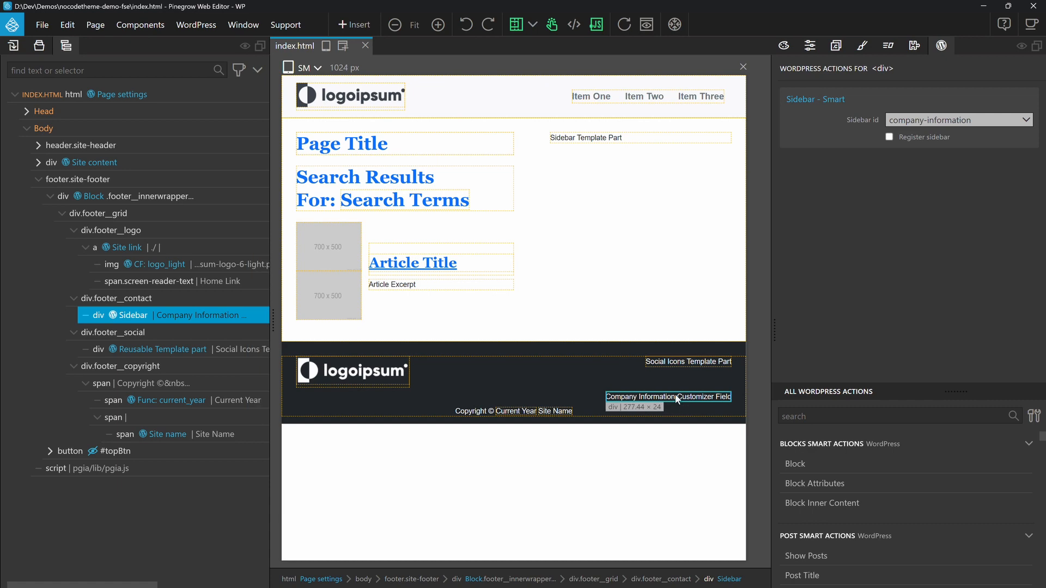
{"action": "mouse_move", "coordinate": [980, 109]}
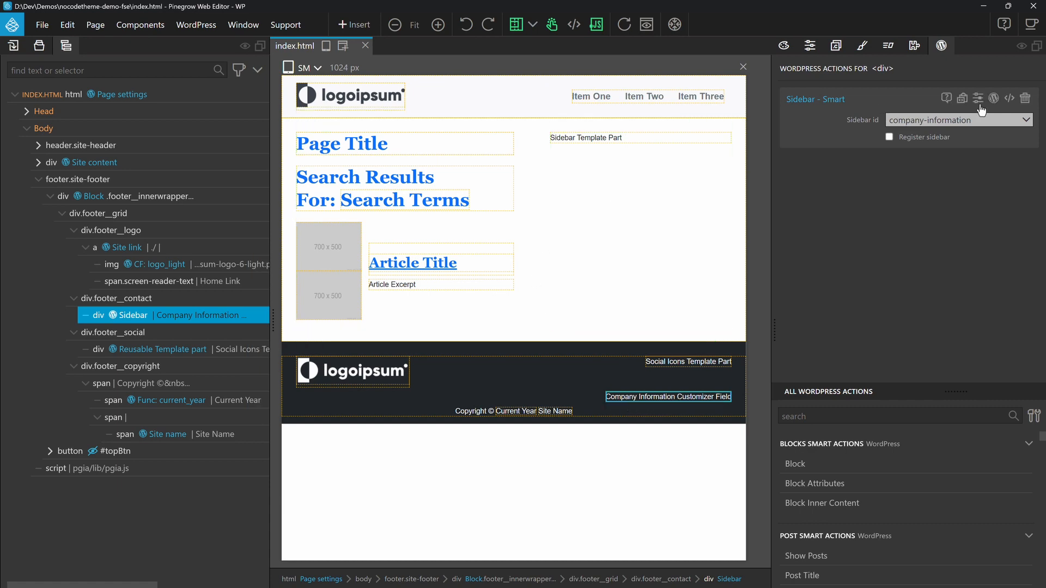
{"action": "left_click", "coordinate": [1025, 100]}
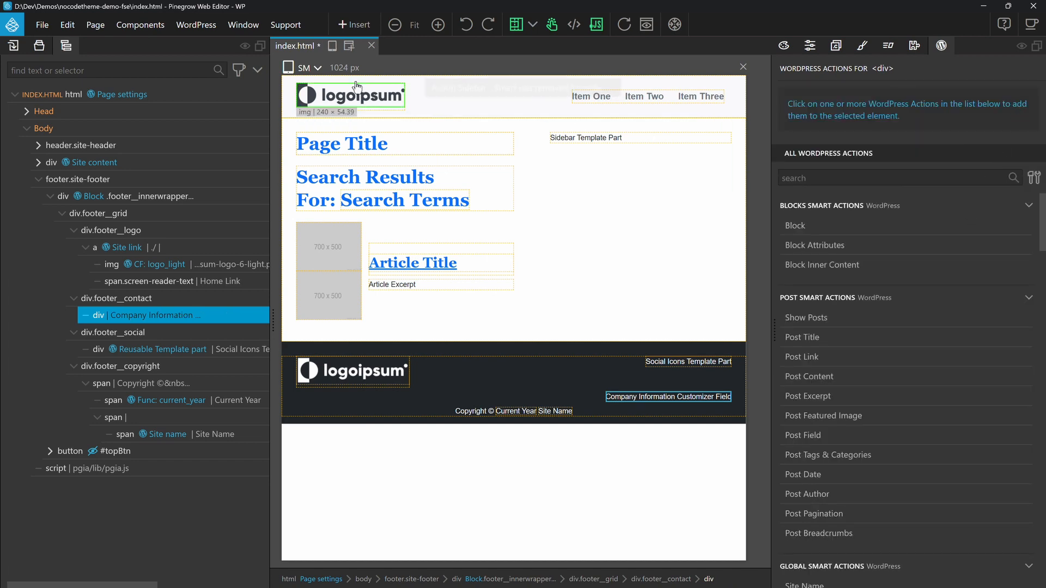
Step: Open utilities.html and remove the Sidebar action from the div in the Contact Info Widget section
{"action": "left_click", "coordinate": [40, 47]}
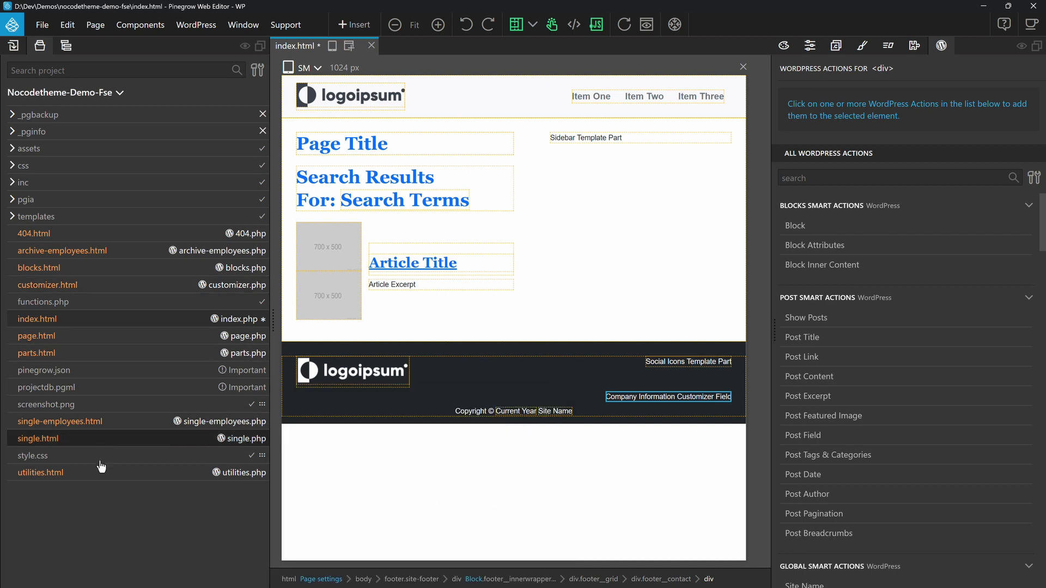
{"action": "left_click", "coordinate": [64, 483]}
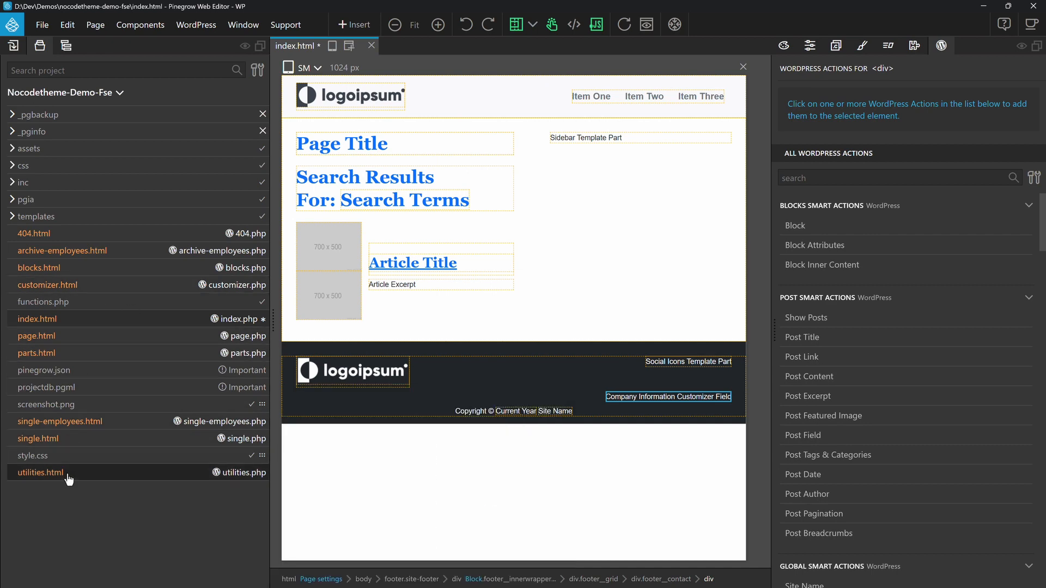
{"action": "left_click", "coordinate": [166, 199]}
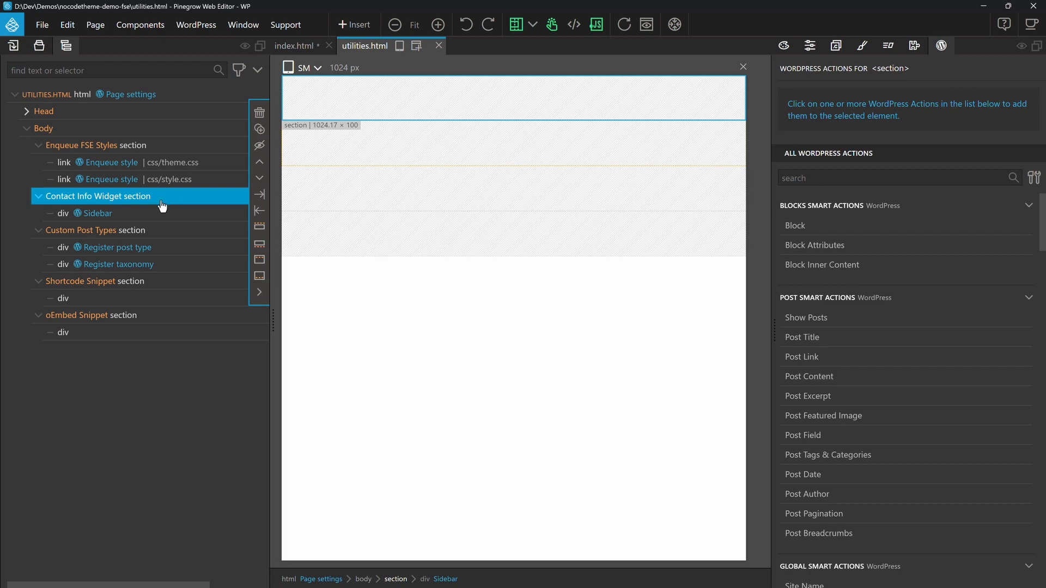
{"action": "left_click", "coordinate": [119, 216]}
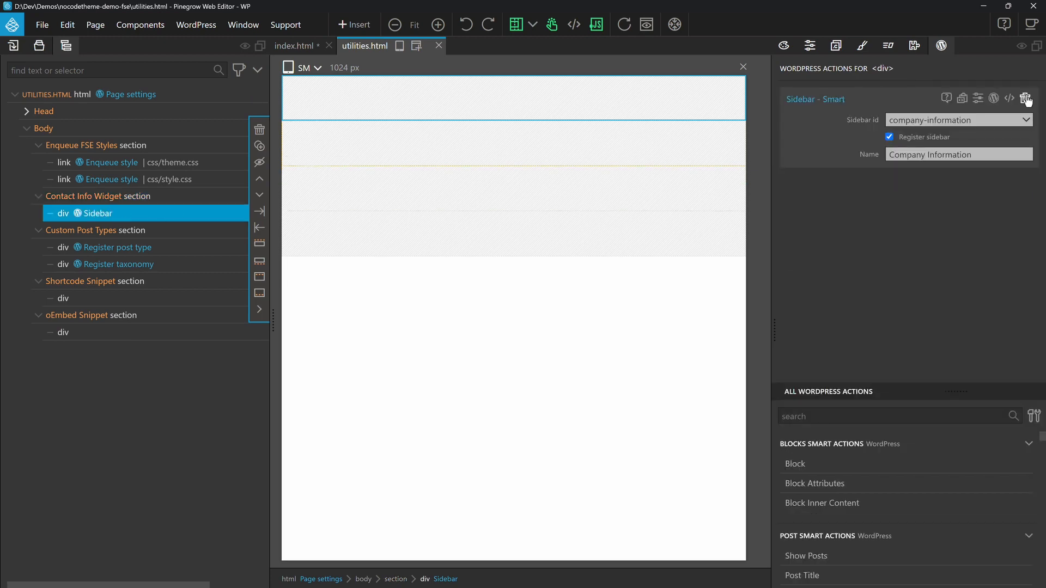
{"action": "left_click", "coordinate": [1025, 100]}
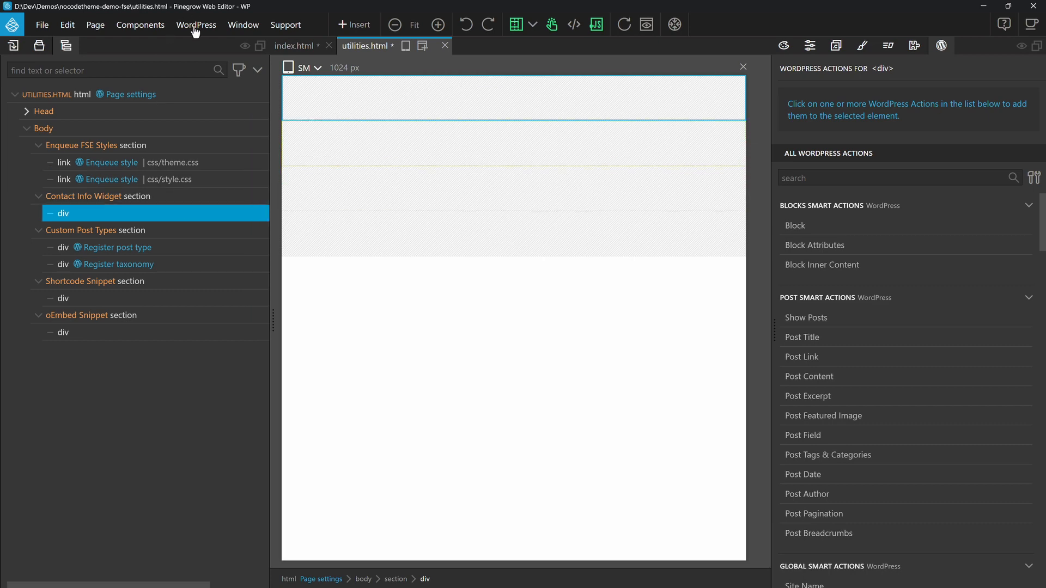
Step: Save utilities.html and export the theme to WordPress
{"action": "left_click", "coordinate": [195, 30]}
{"action": "left_click", "coordinate": [195, 48]}
{"action": "key", "text": "ctrl+s"}
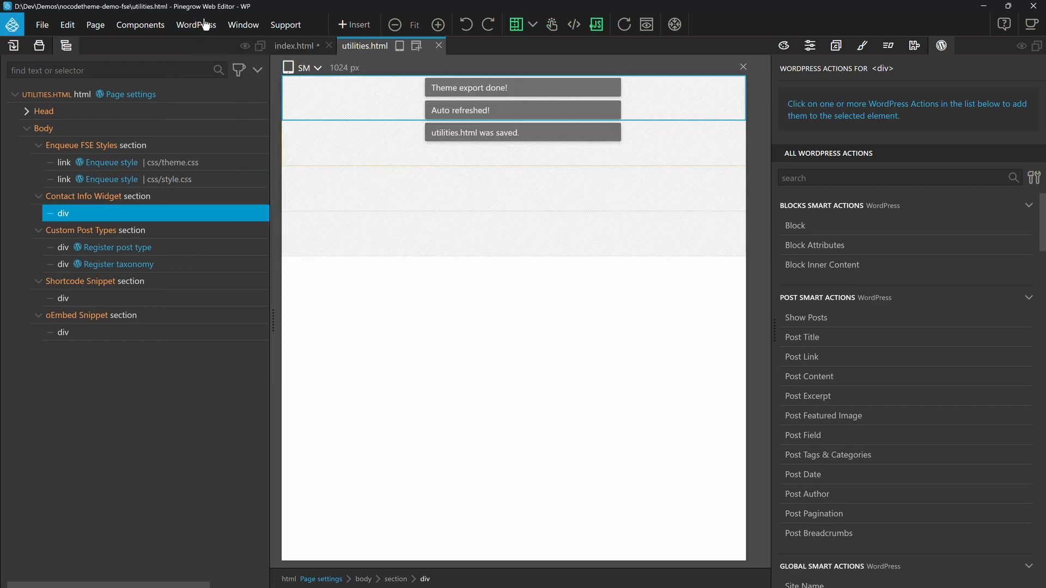
{"action": "left_click", "coordinate": [196, 25]}
{"action": "left_click", "coordinate": [197, 47]}
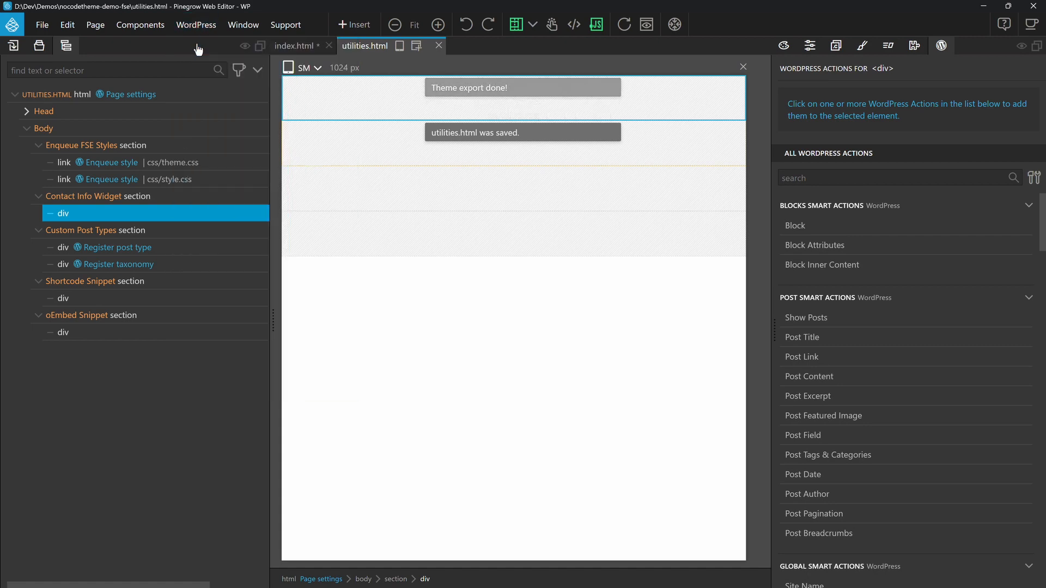
Step: Add the Block Inner Content action to the Company Information div in index.html, save the page and export the theme
{"action": "left_click", "coordinate": [289, 49]}
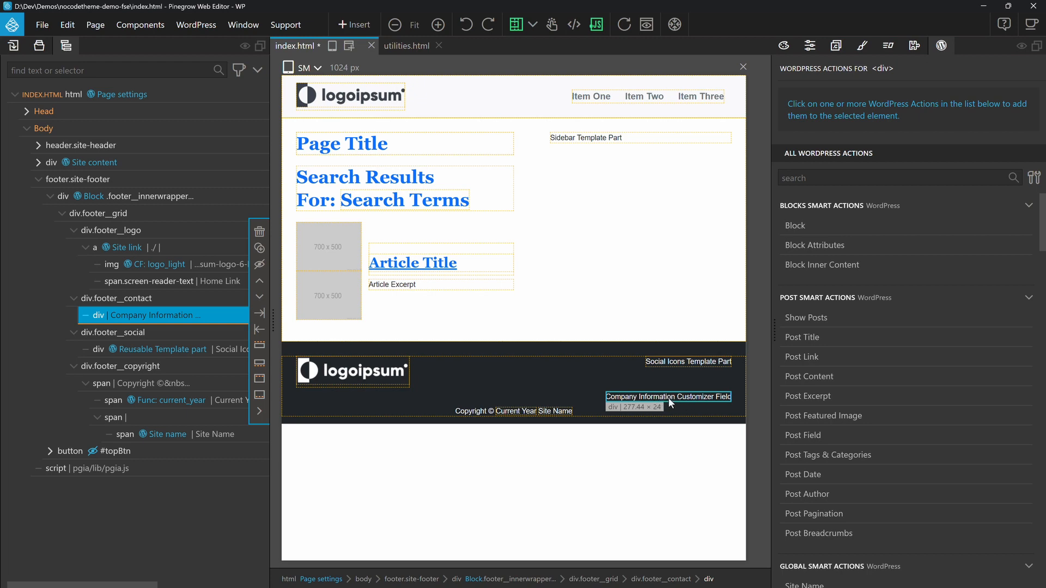
{"action": "left_click", "coordinate": [822, 267]}
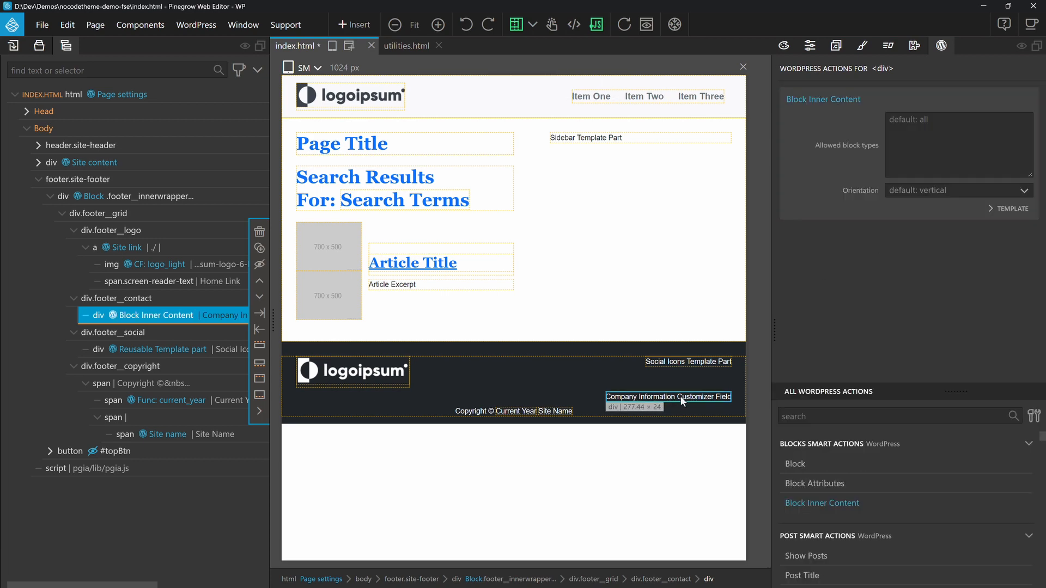
{"action": "key", "text": "ctrl+s"}
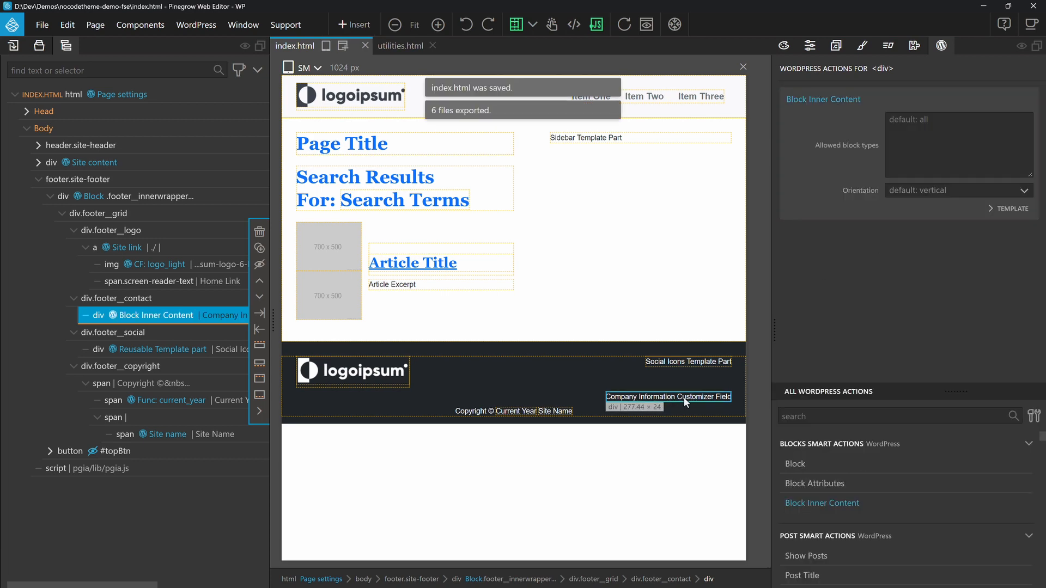
{"action": "left_click", "coordinate": [196, 24]}
{"action": "left_click", "coordinate": [197, 52]}
Step: Switch to the browser, open the Index template in the site editor and select the Index Footer Block inside Footer Part
{"action": "key", "text": "alt+Tab"}
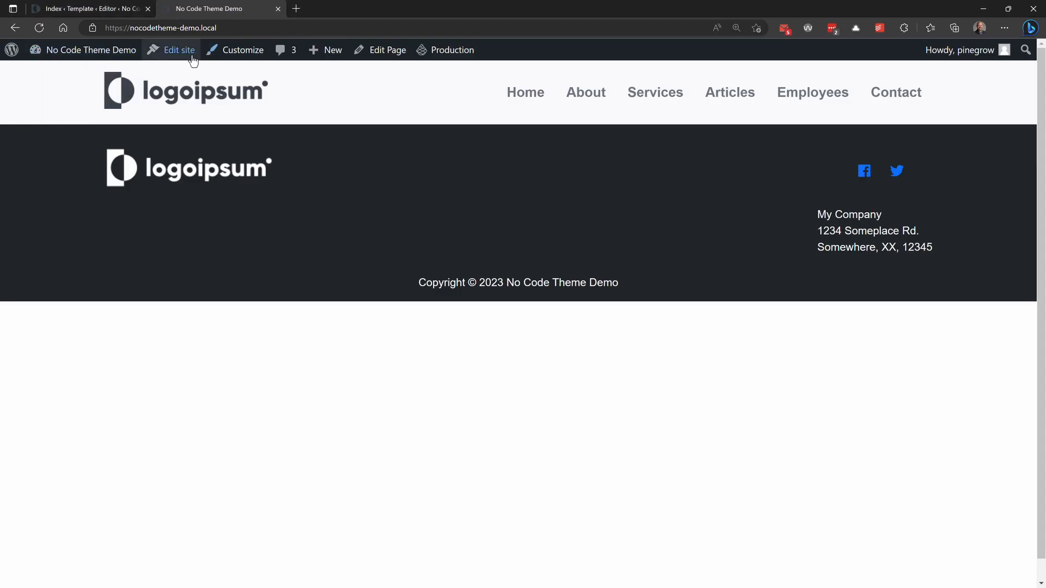
{"action": "left_click", "coordinate": [175, 57]}
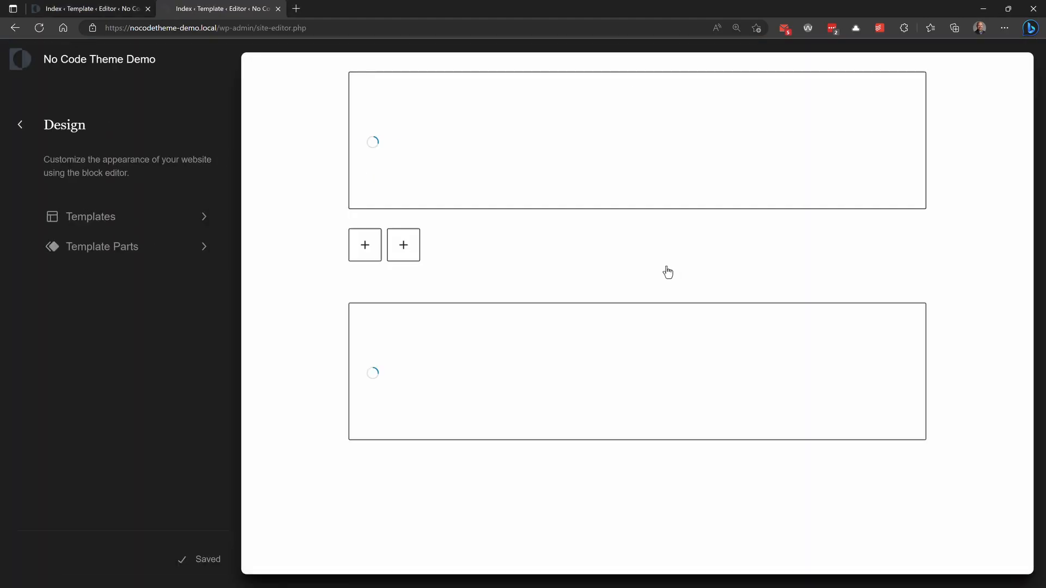
{"action": "left_click", "coordinate": [646, 287]}
{"action": "left_click", "coordinate": [170, 59]}
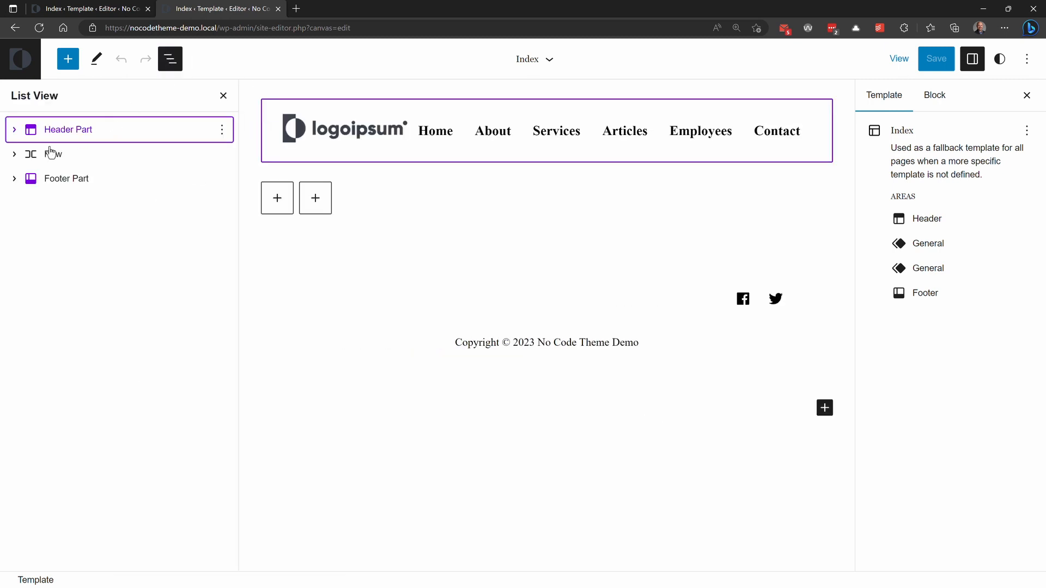
{"action": "left_click", "coordinate": [14, 179]}
{"action": "left_click", "coordinate": [95, 206]}
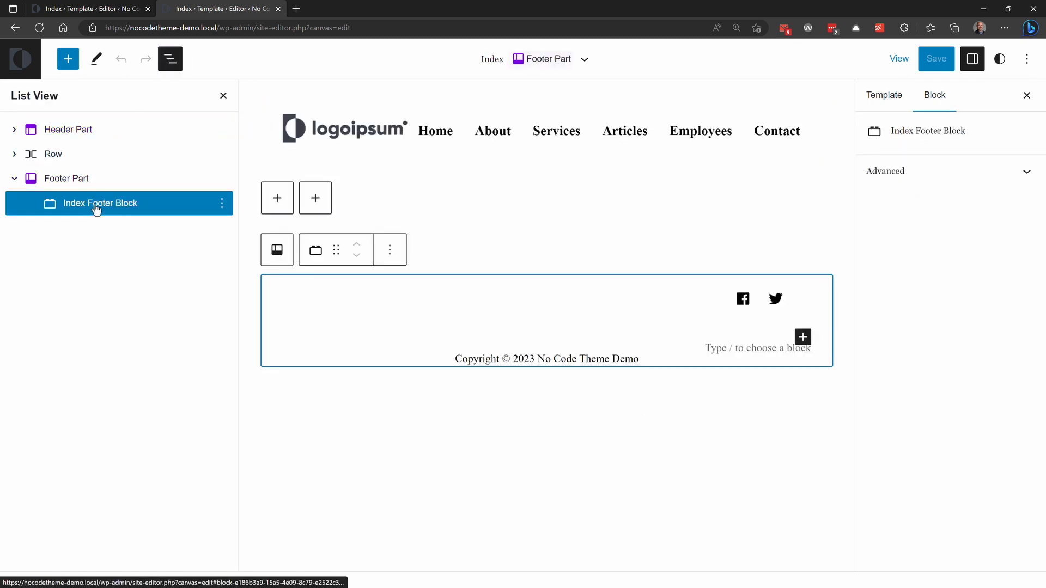
Step: Fill the footer block's inner content with one paragraph holding My Company, the street address and the city line on separate lines
{"action": "left_click", "coordinate": [802, 337]}
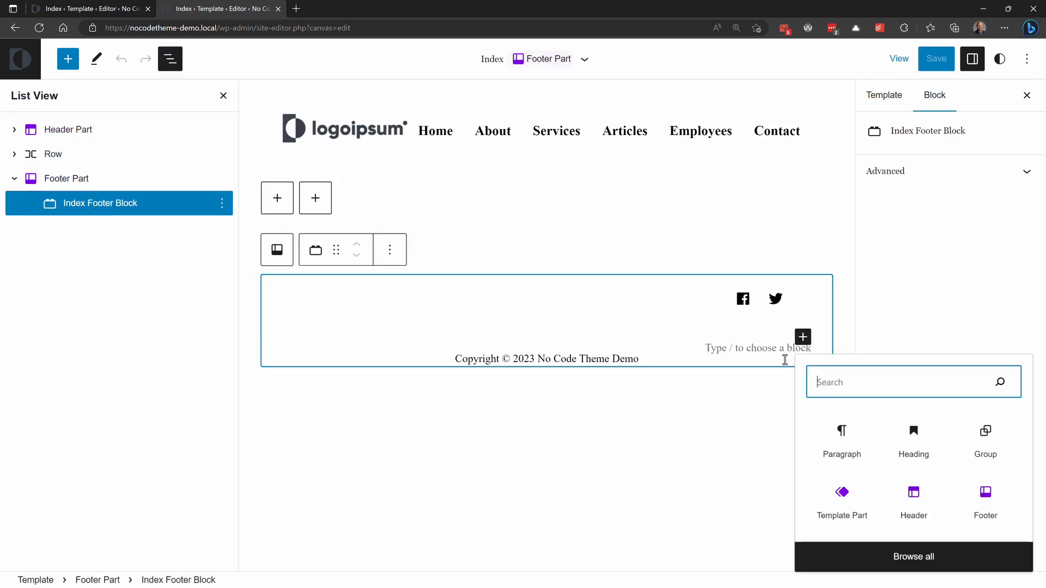
{"action": "left_click", "coordinate": [744, 349]}
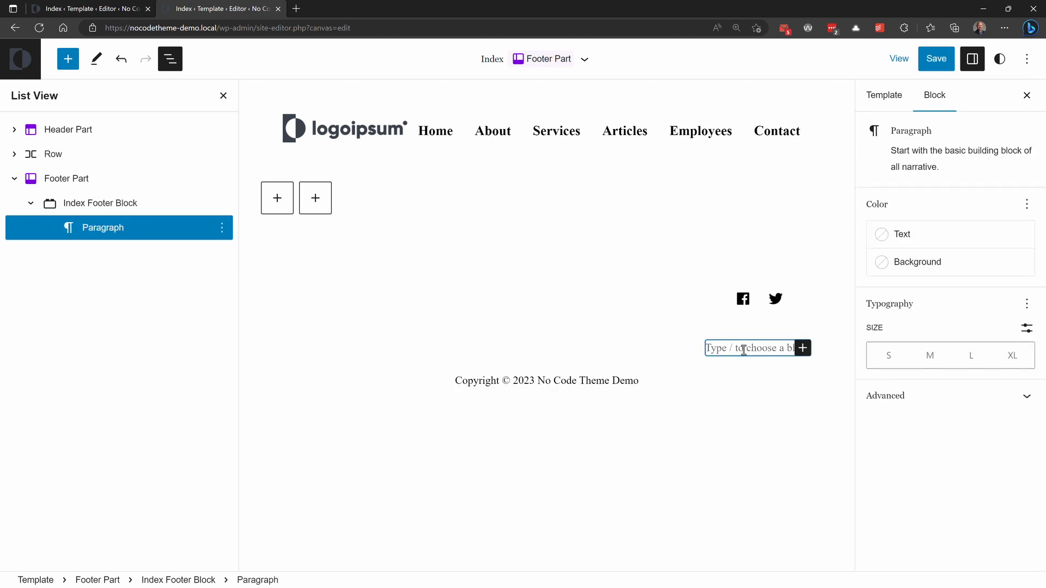
{"action": "type", "text": "My Company"}
{"action": "key", "text": "Return"}
{"action": "left_click", "coordinate": [744, 349]}
{"action": "left_click", "coordinate": [790, 349]}
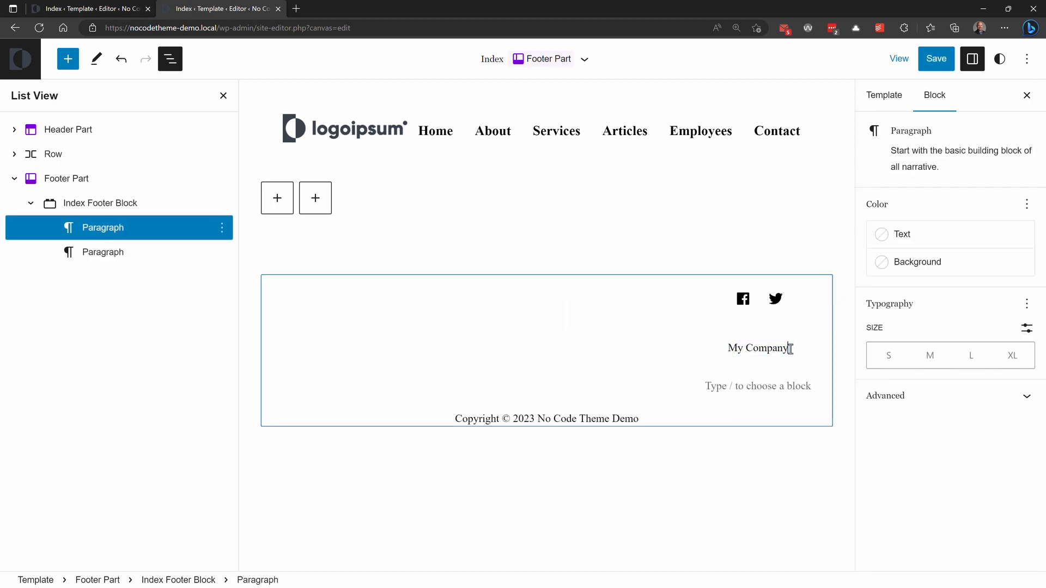
{"action": "key", "text": "shift+Return"}
{"action": "type", "text": "1234 Company Street"}
{"action": "key", "text": "shift+Return"}
{"action": "type", "text": "Nowhere, "}
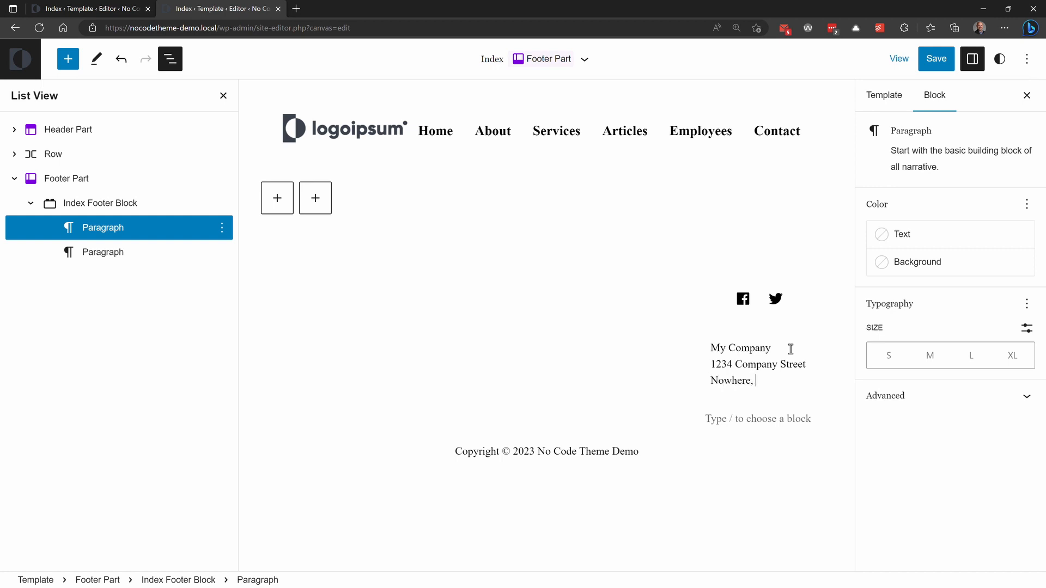
{"action": "type", "text": "CA, 23446"}
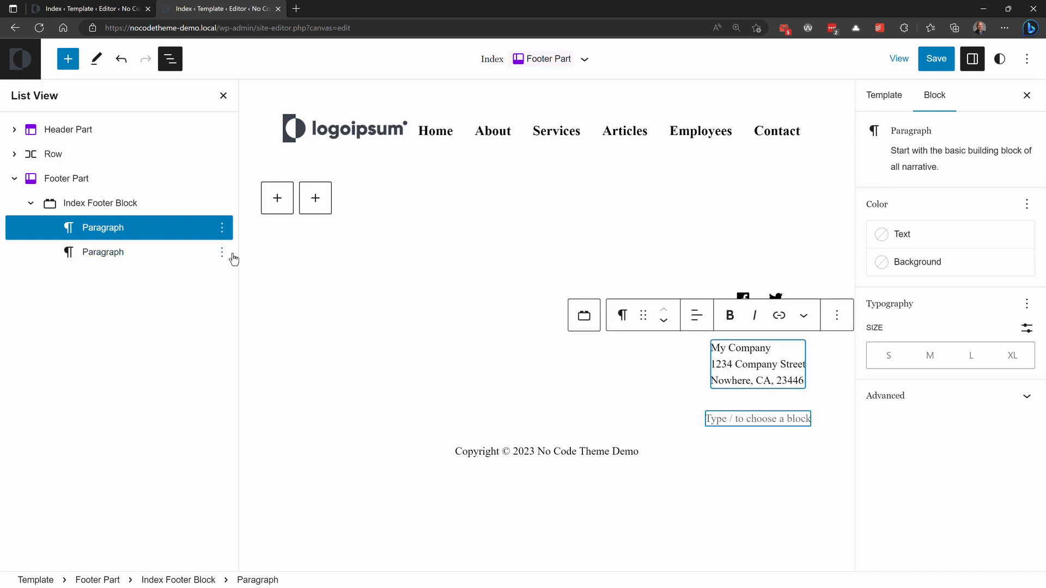
Step: Remove the empty second paragraph from the Index Footer Block and save the site
{"action": "left_click", "coordinate": [222, 252]}
{"action": "scroll", "coordinate": [294, 537], "scroll_direction": "down", "scroll_amount": 3}
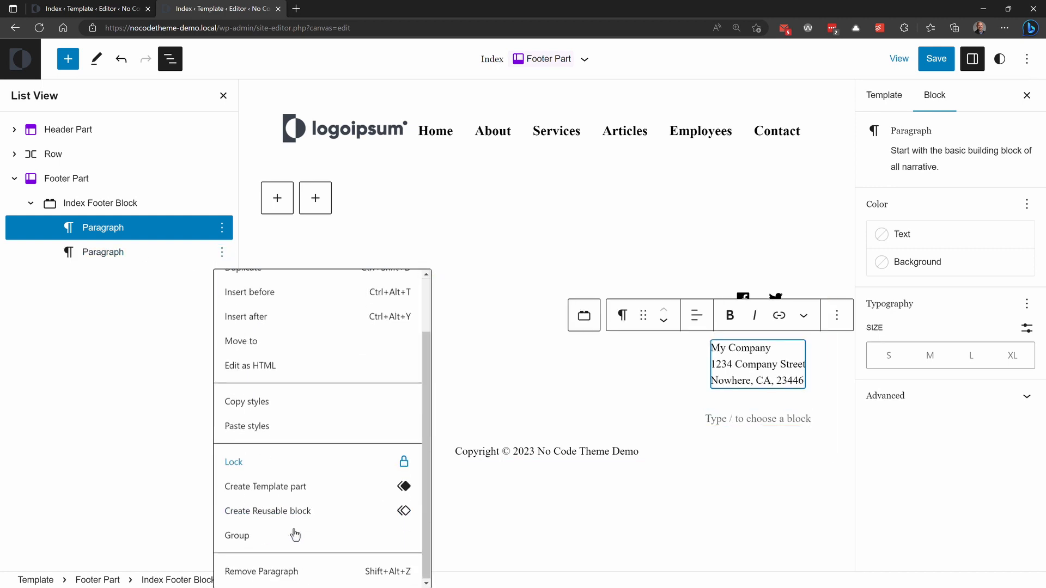
{"action": "left_click", "coordinate": [280, 567]}
{"action": "left_click", "coordinate": [936, 58]}
{"action": "left_click", "coordinate": [901, 59]}
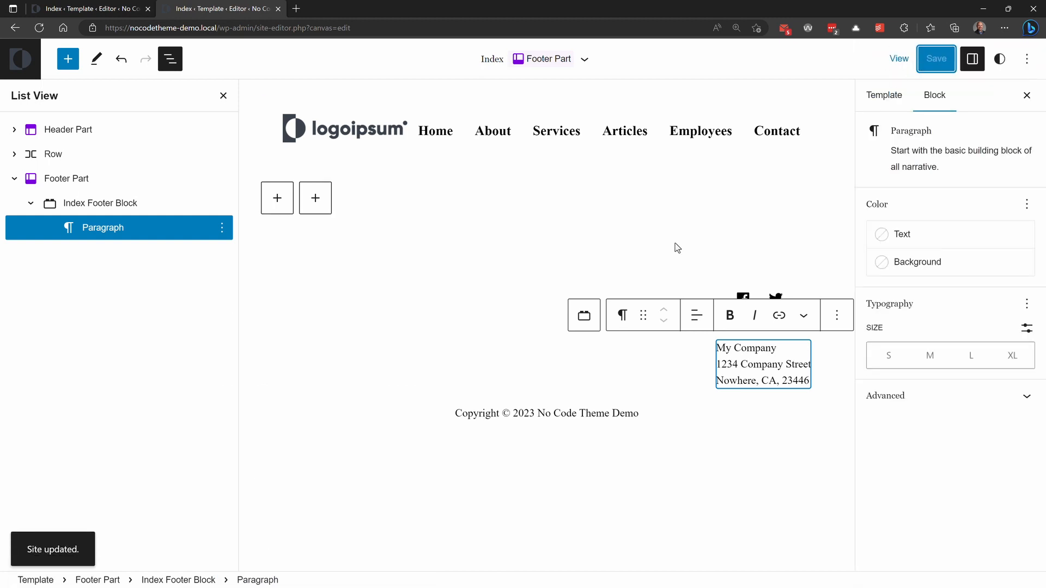
Step: Load the front page at nocodetheme-demo.local to check the company information in the footer
{"action": "left_click_drag", "start_coordinate": [217, 27], "coordinate": [458, 27]}
{"action": "key", "text": "BackSpace"}
{"action": "key", "text": "Return"}
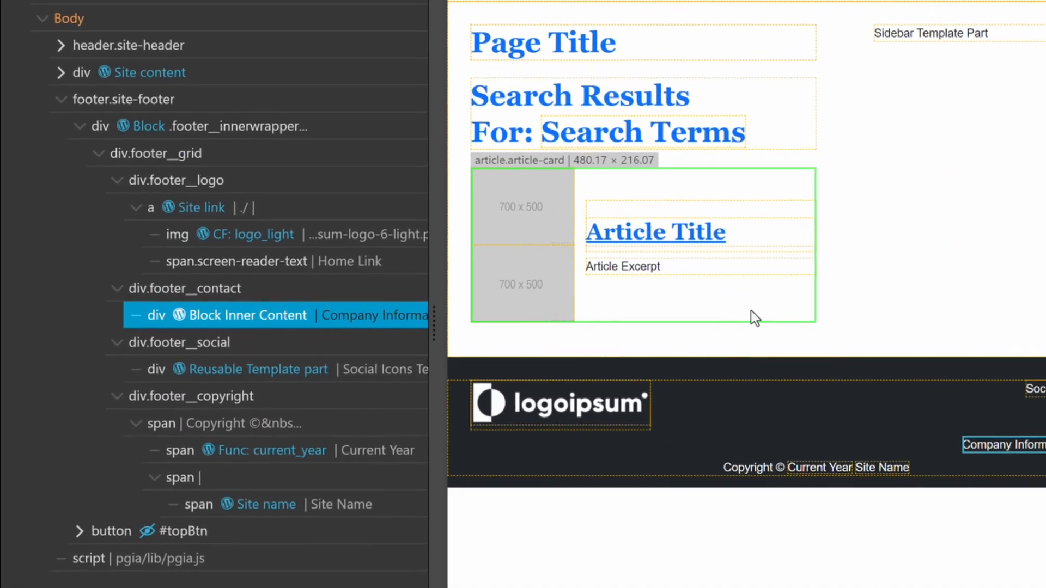
Step: Expand the main content div between header and footer in index.html and remove its Site content action
{"action": "left_click", "coordinate": [64, 135]}
{"action": "left_click", "coordinate": [61, 71]}
{"action": "left_click", "coordinate": [144, 99]}
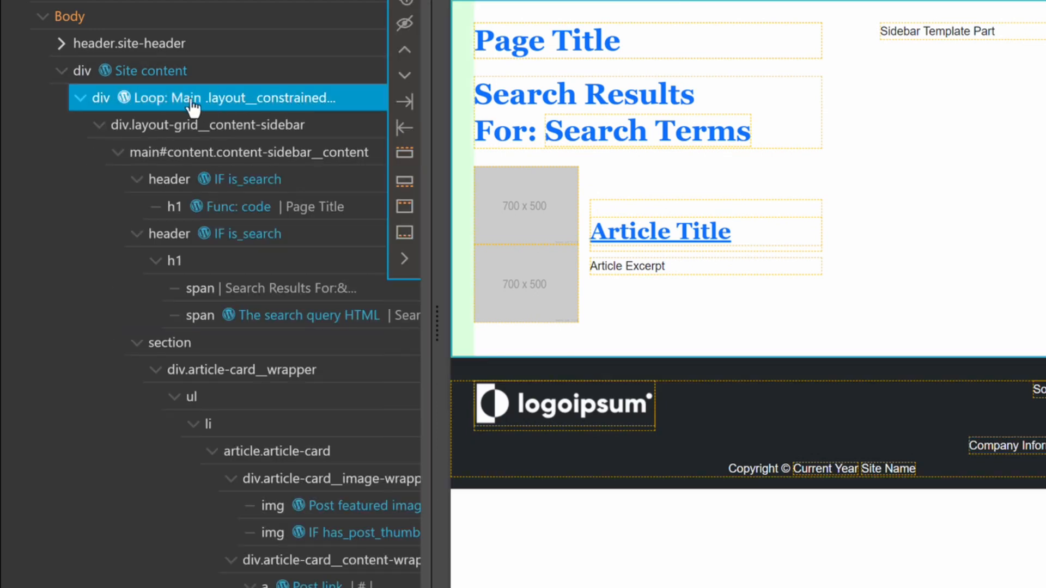
{"action": "left_click", "coordinate": [191, 79]}
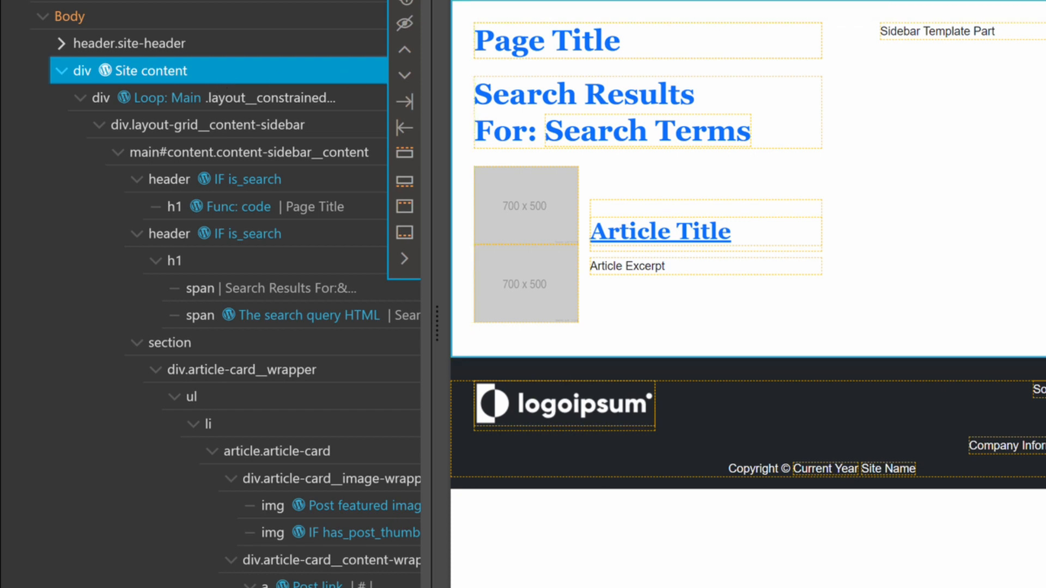
{"action": "left_click", "coordinate": [341, 64]}
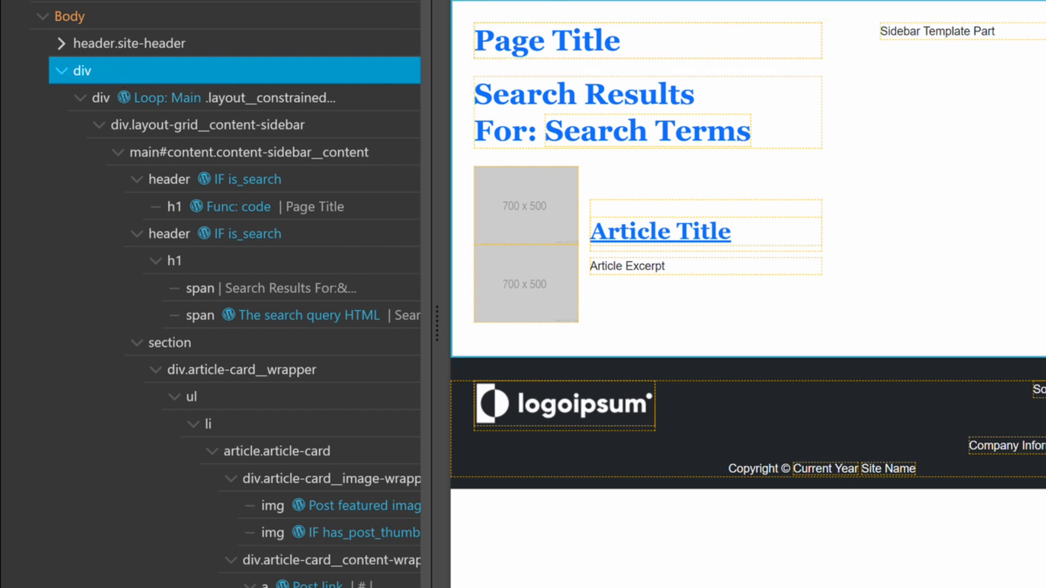
Step: Examine the Loop: Main div and its content-sidebar grid, down to the main content column and the sidebar aside
{"action": "left_click", "coordinate": [81, 100]}
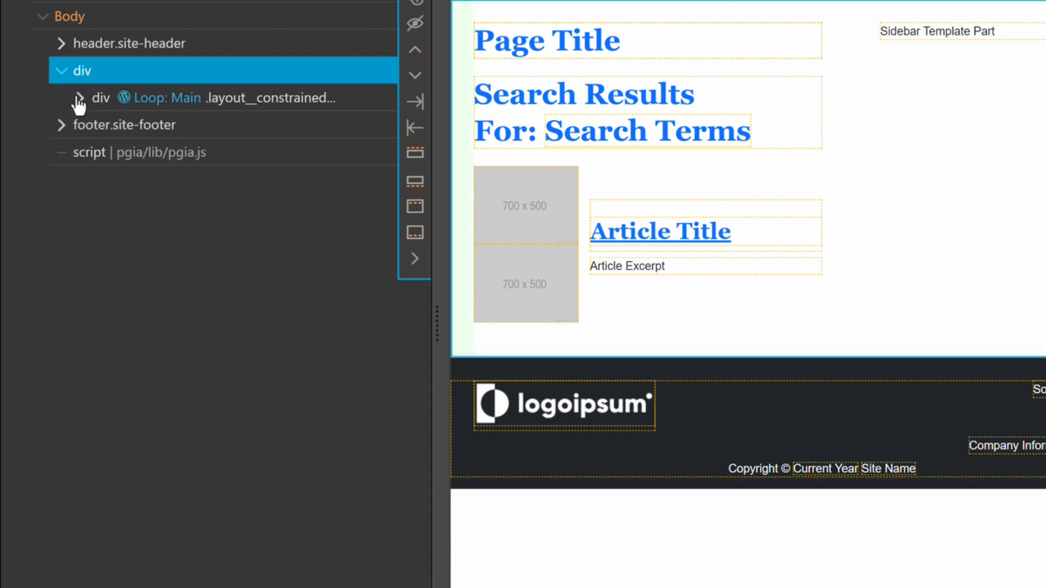
{"action": "left_click", "coordinate": [82, 101]}
{"action": "left_click", "coordinate": [81, 103]}
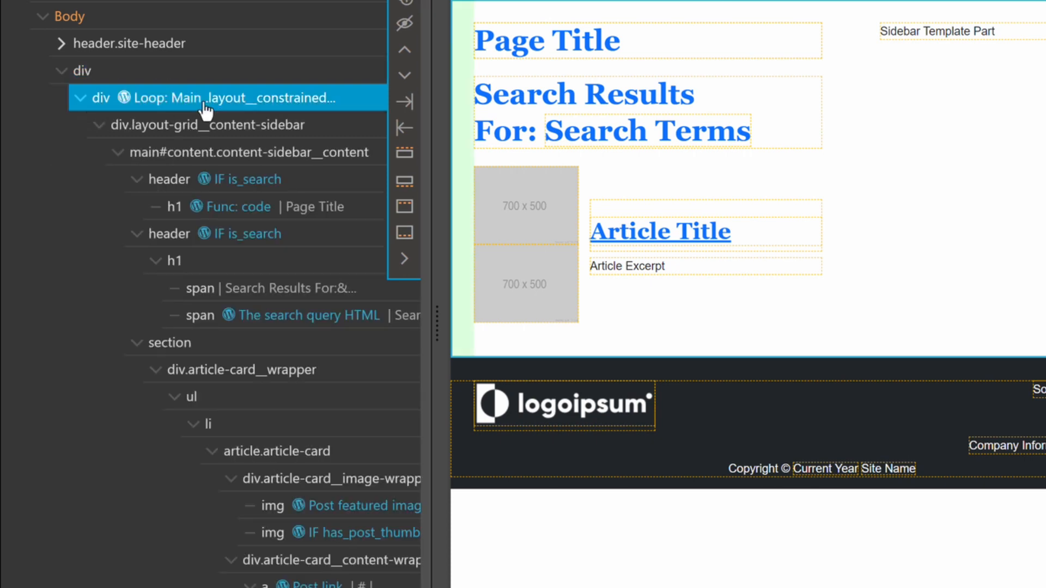
{"action": "left_click", "coordinate": [99, 131]}
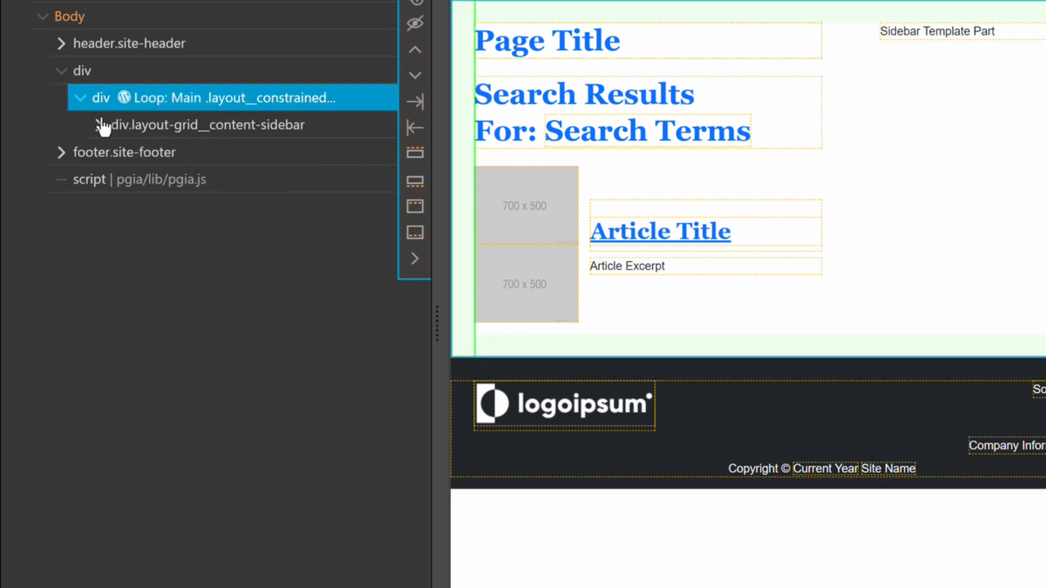
{"action": "left_click", "coordinate": [102, 129]}
{"action": "left_click", "coordinate": [119, 155]}
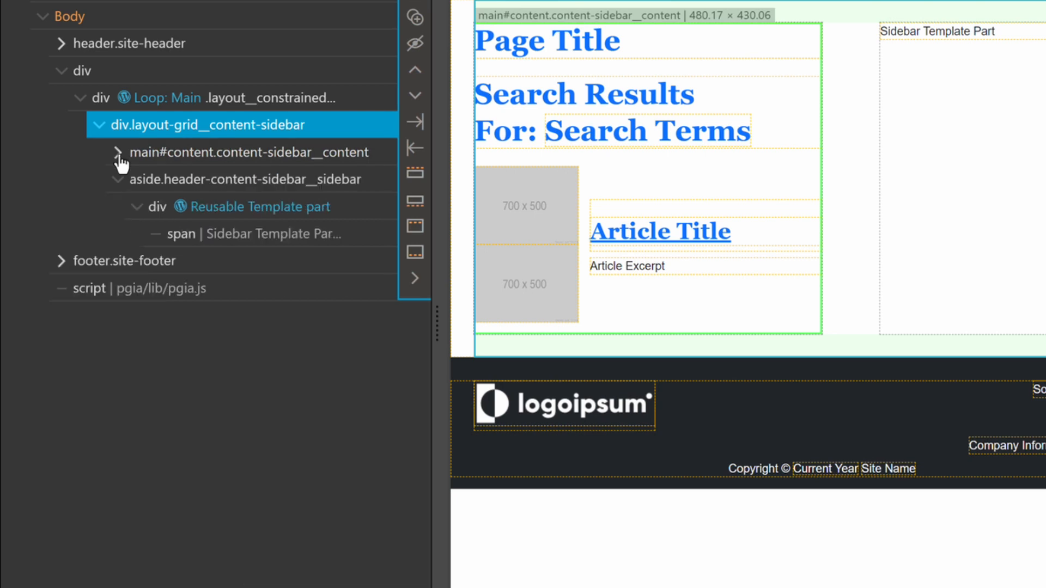
{"action": "left_click", "coordinate": [117, 180]}
{"action": "left_click", "coordinate": [236, 188]}
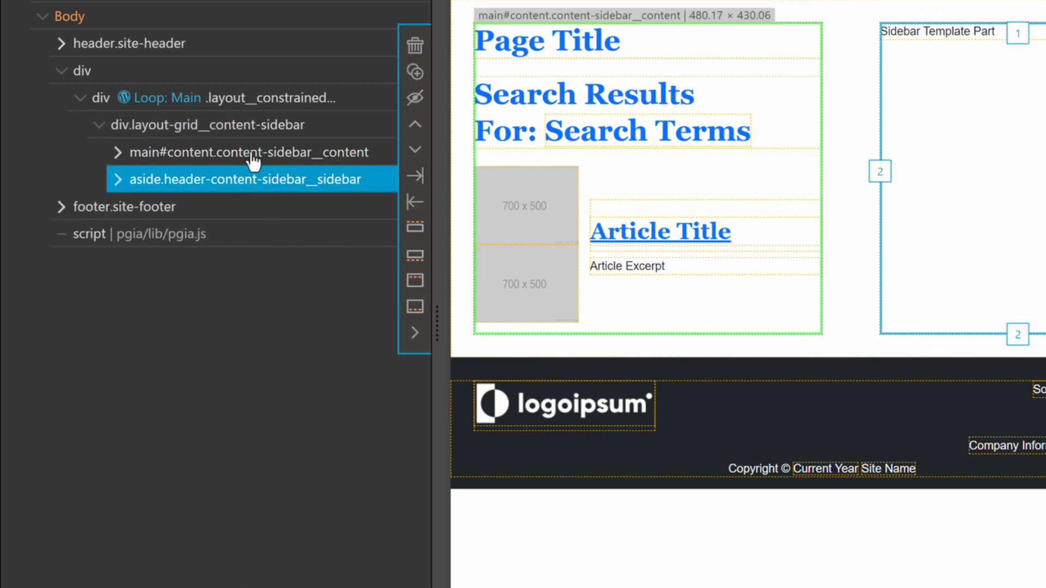
{"action": "left_click", "coordinate": [251, 156]}
Step: Examine the children of main#content: the page title header, the search results header and the article section
{"action": "left_click", "coordinate": [118, 154]}
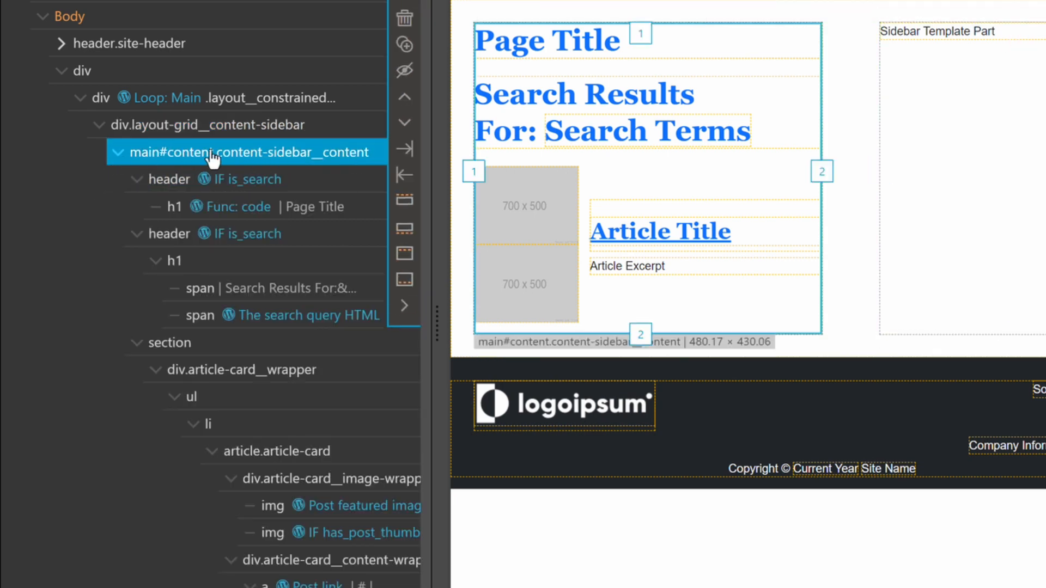
{"action": "left_click", "coordinate": [137, 180]}
{"action": "left_click", "coordinate": [136, 207]}
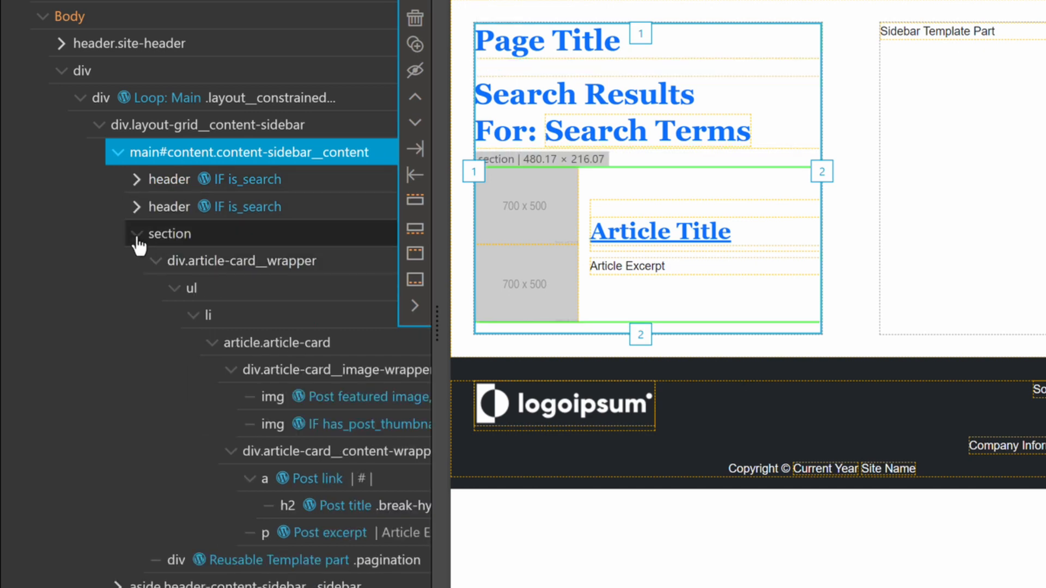
{"action": "left_click", "coordinate": [135, 234]}
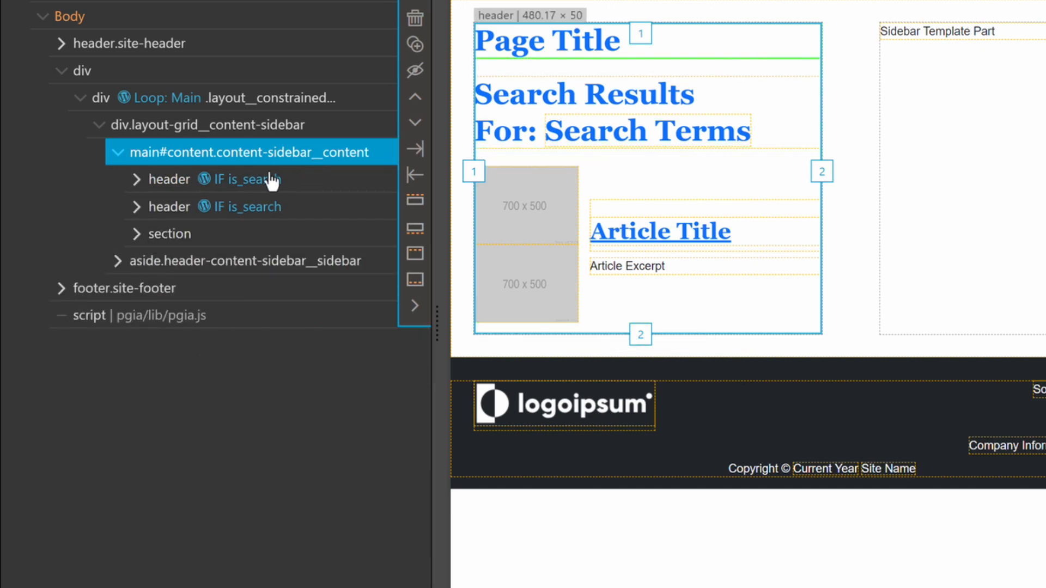
{"action": "left_click", "coordinate": [157, 185]}
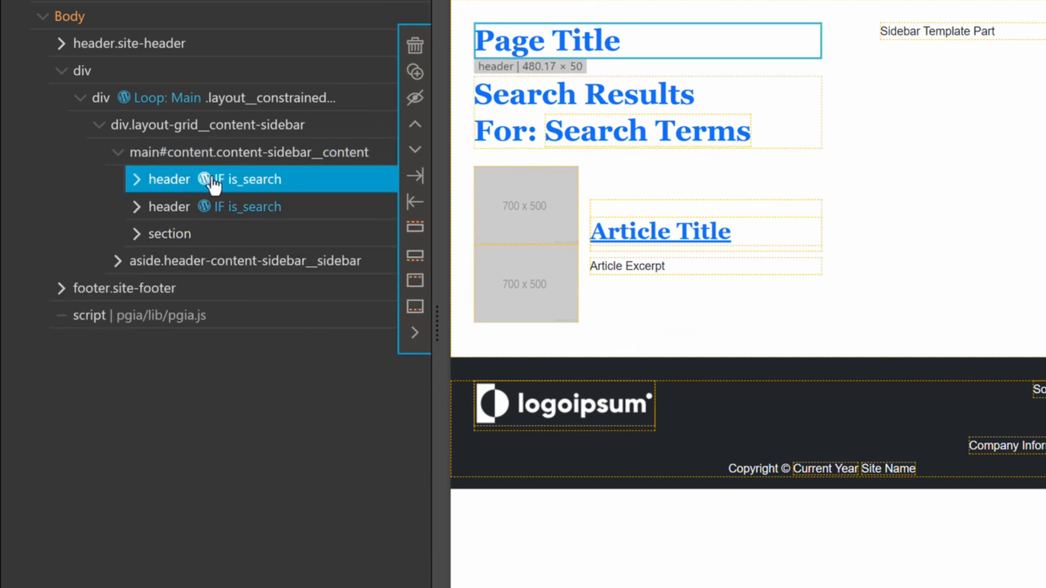
{"action": "left_click", "coordinate": [179, 215]}
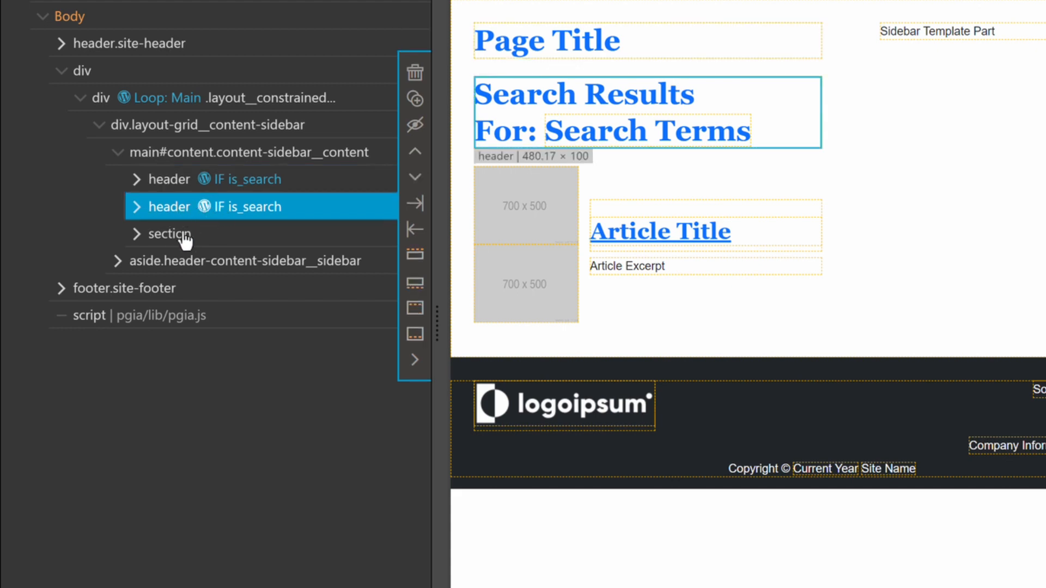
{"action": "left_click", "coordinate": [251, 241]}
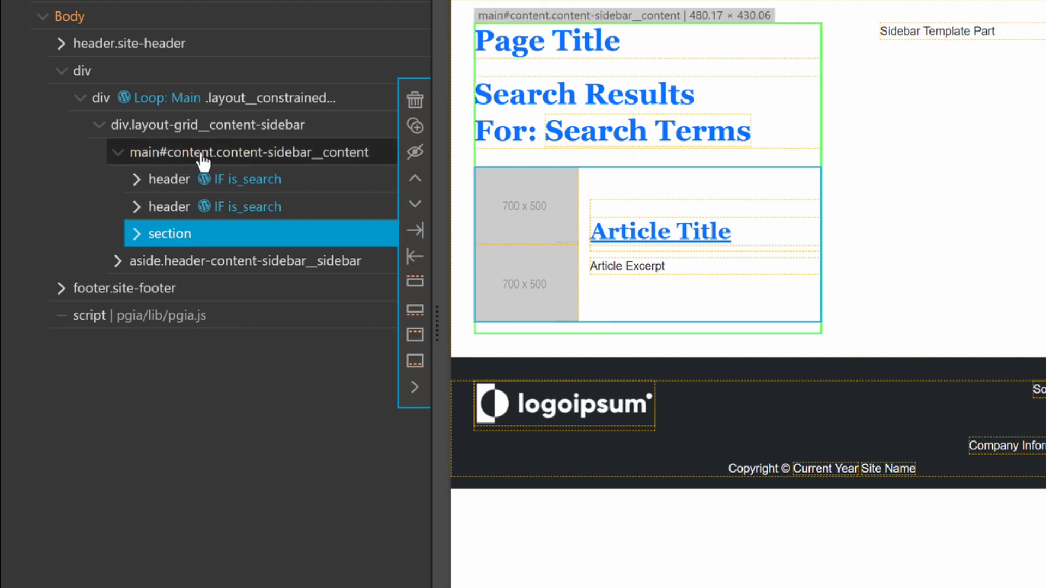
Step: Transform the main#content element in index.html into a div
{"action": "left_click", "coordinate": [172, 158]}
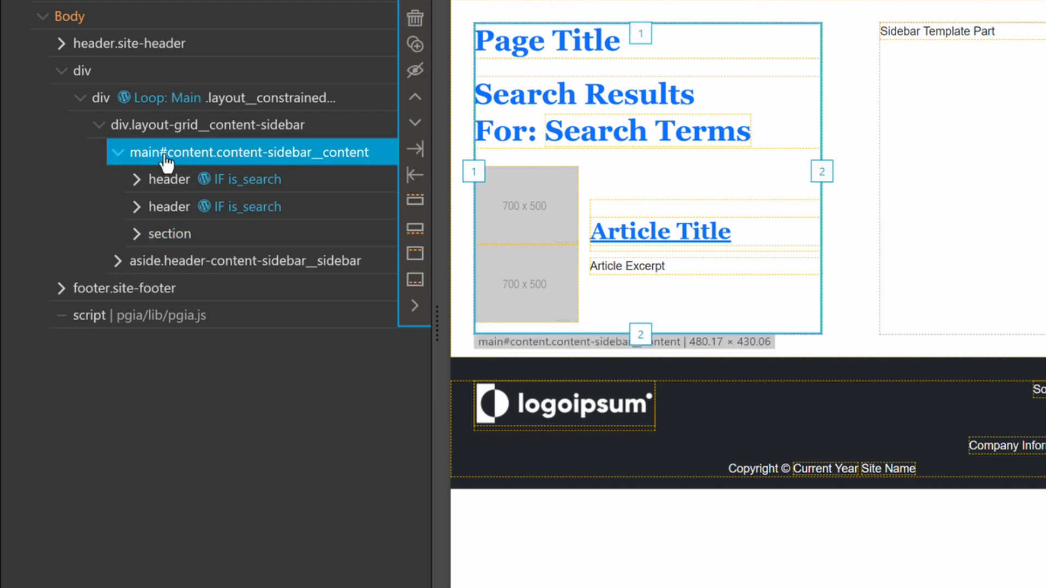
{"action": "right_click", "coordinate": [184, 157]}
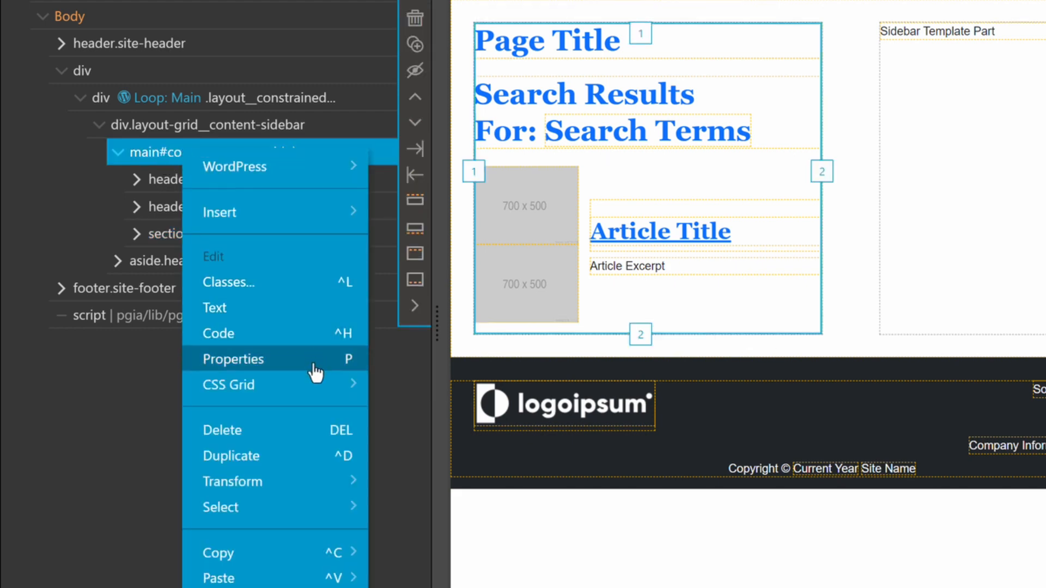
{"action": "mouse_move", "coordinate": [308, 482]}
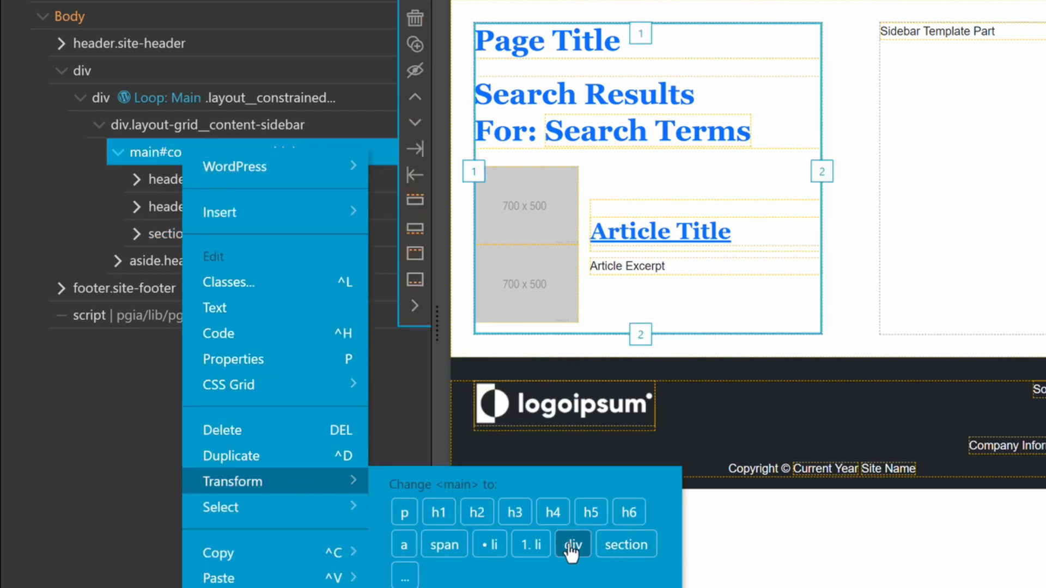
{"action": "left_click", "coordinate": [572, 546]}
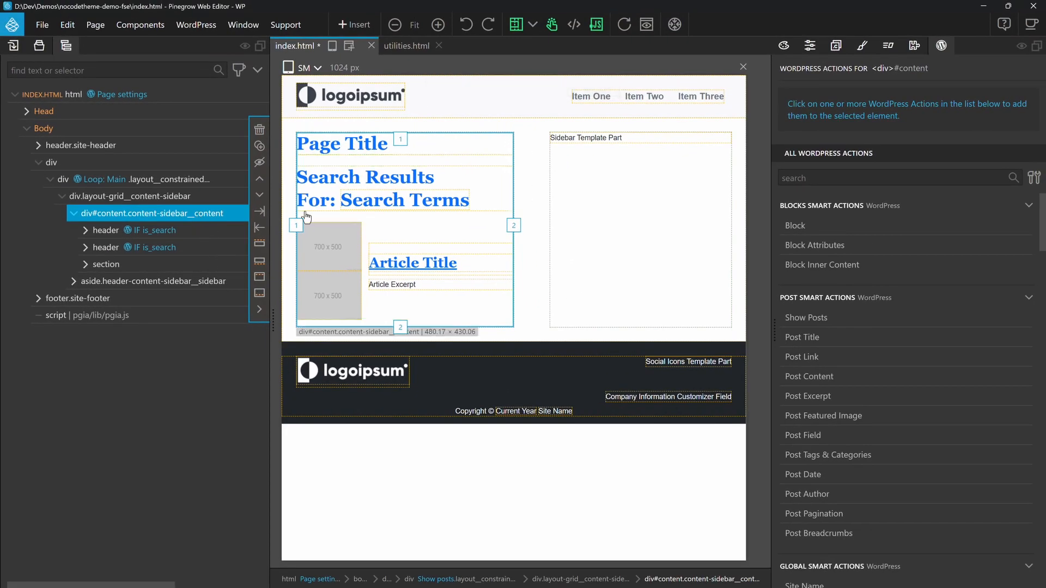
Step: Make the content div a Block with ID index-main-block, title Index Main Content, category Custom and custom category ID custom-blocks
{"action": "left_click", "coordinate": [795, 226]}
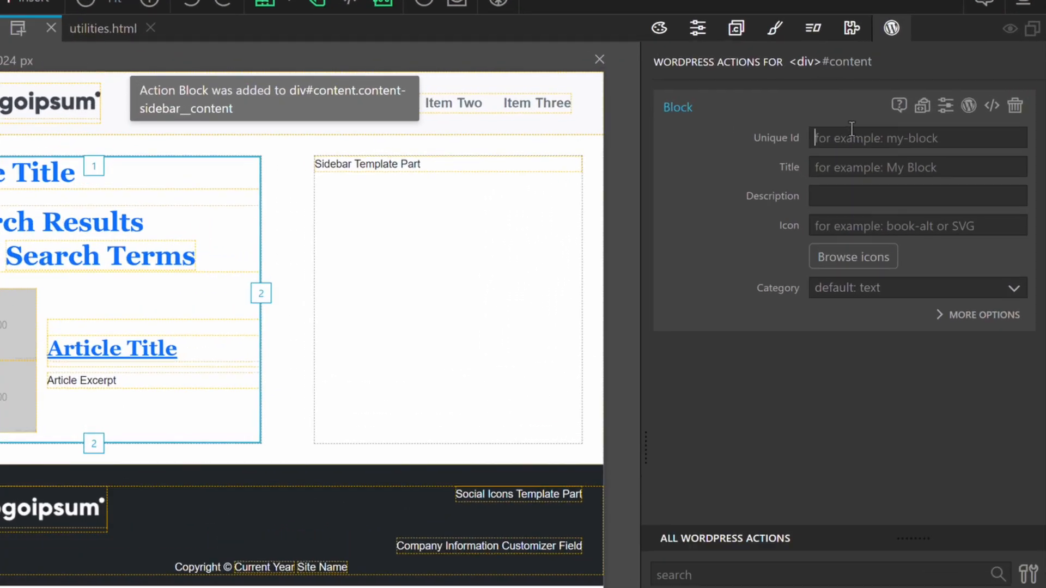
{"action": "left_click", "coordinate": [914, 114]}
{"action": "type", "text": "index-mai"}
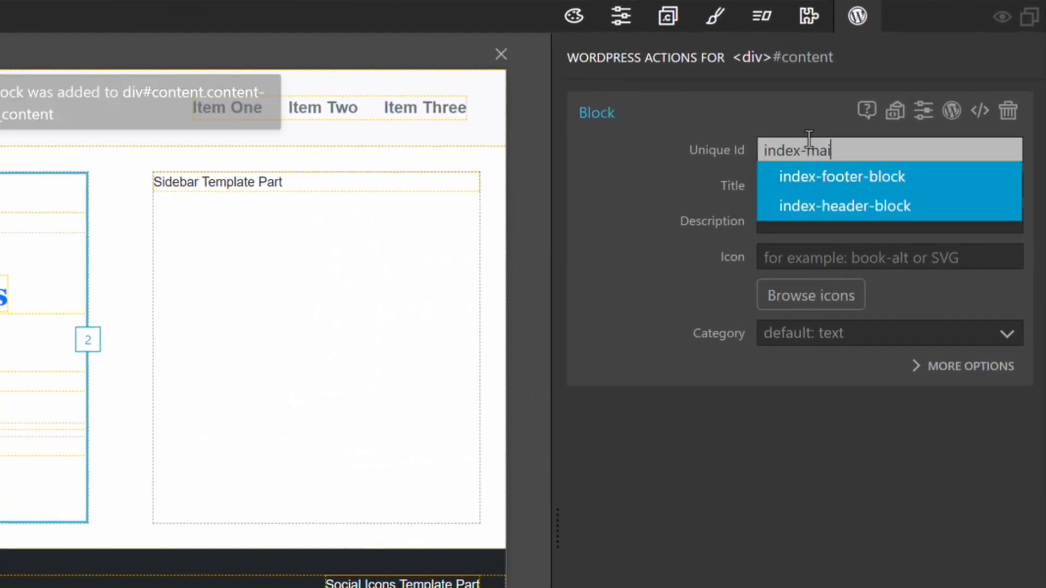
{"action": "type", "text": "n-block"}
{"action": "key", "text": "Tab"}
{"action": "type", "text": "Index Main Conte"}
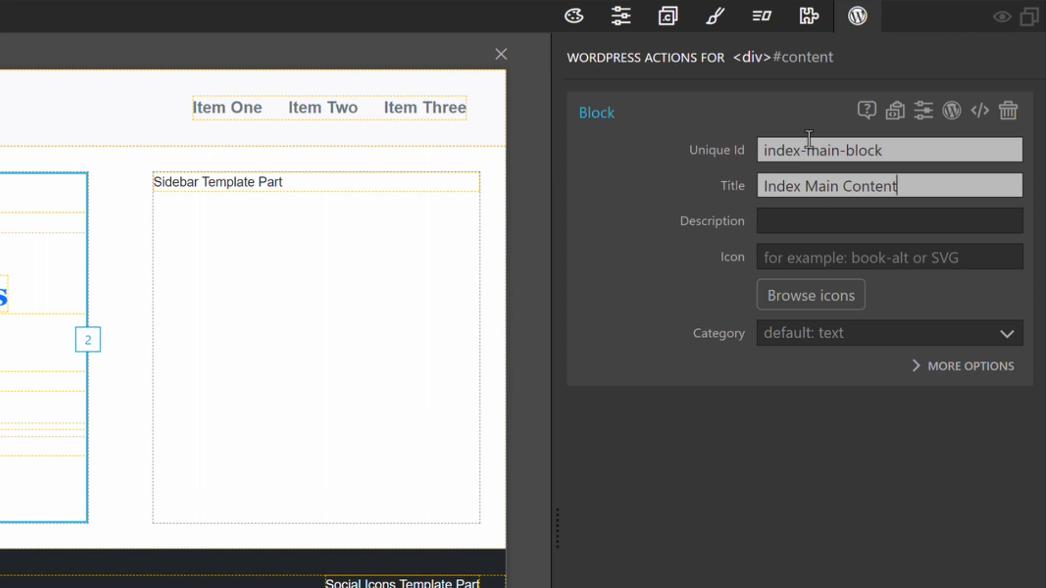
{"action": "left_click", "coordinate": [803, 334]}
{"action": "left_click", "coordinate": [806, 566]}
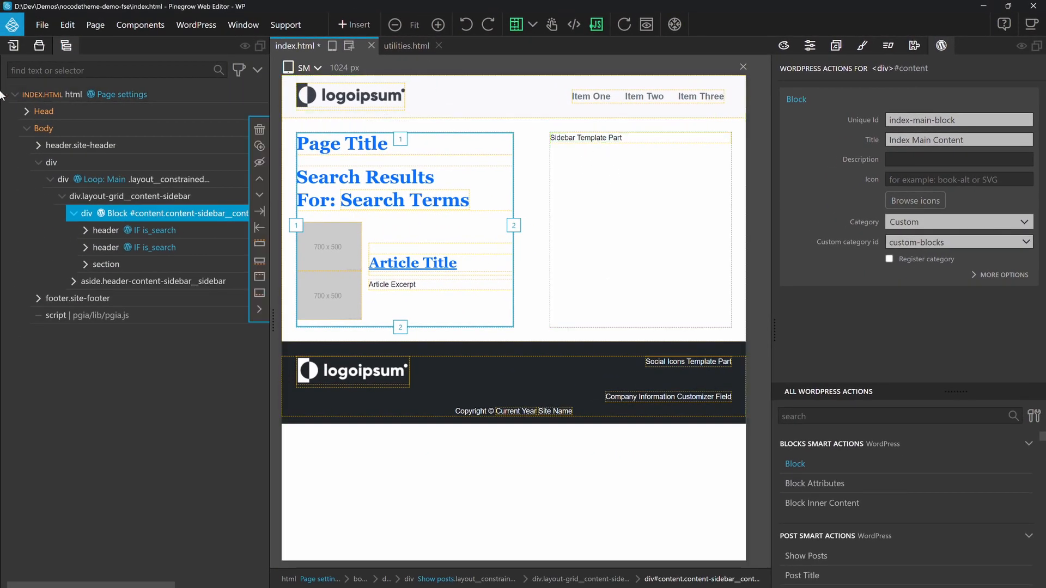
Step: Open parts.html, expand the Sidebar section and remove the Reusable Template Part action from div.sidebar__innerwrapper
{"action": "left_click", "coordinate": [40, 47]}
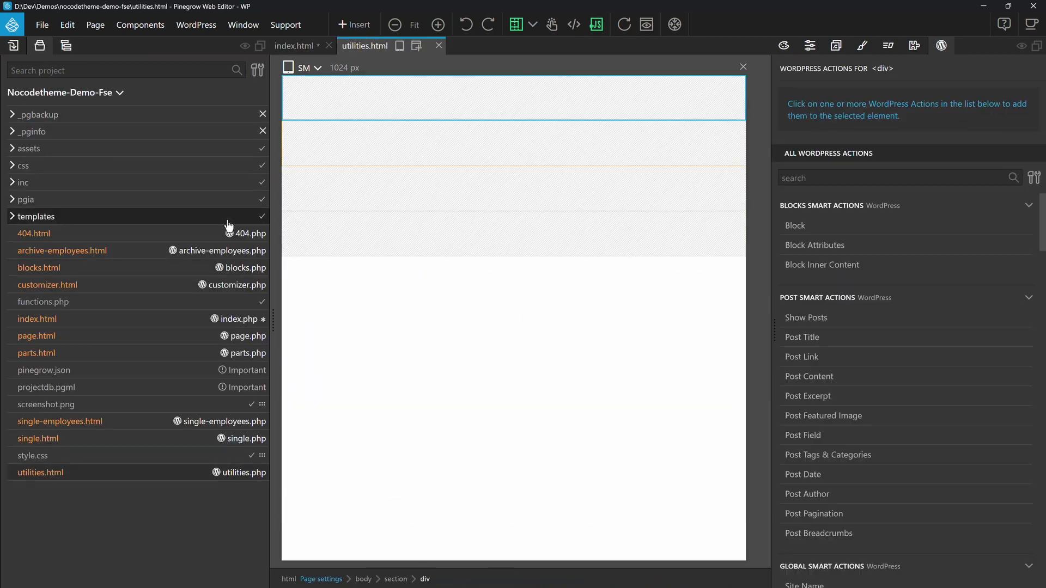
{"action": "left_click", "coordinate": [117, 354]}
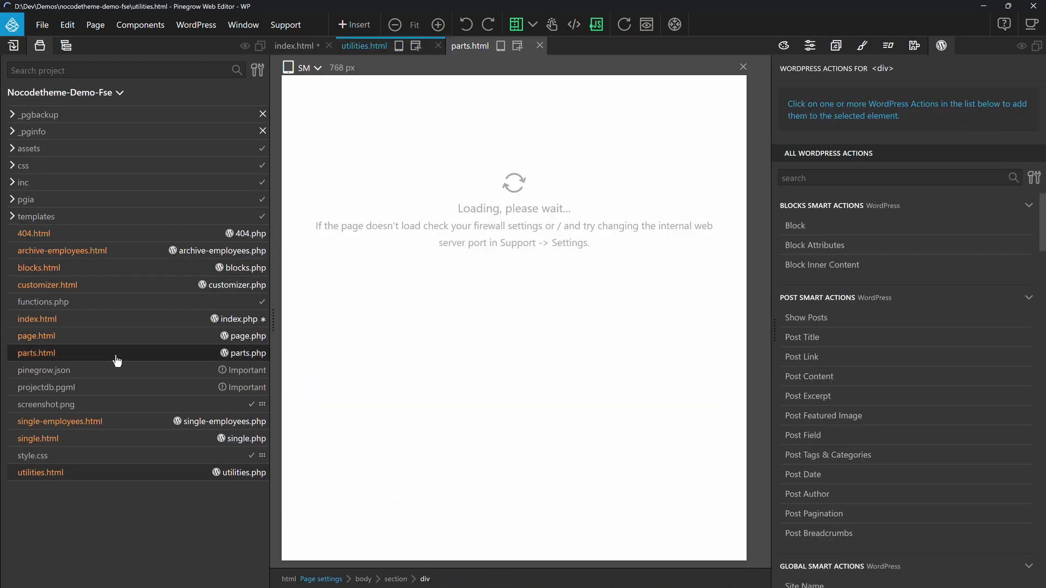
{"action": "left_click", "coordinate": [39, 163]}
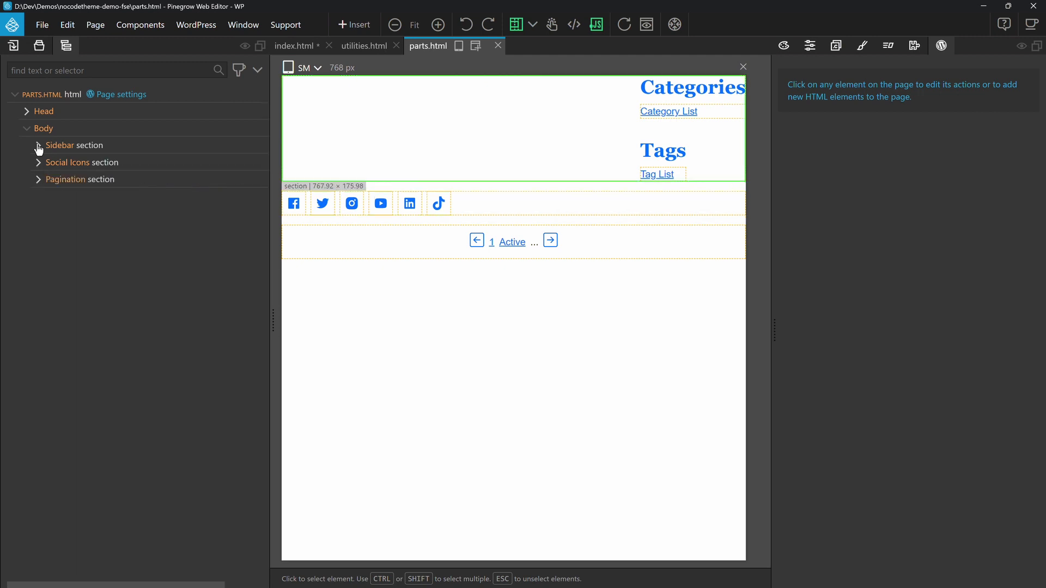
{"action": "left_click", "coordinate": [39, 145]}
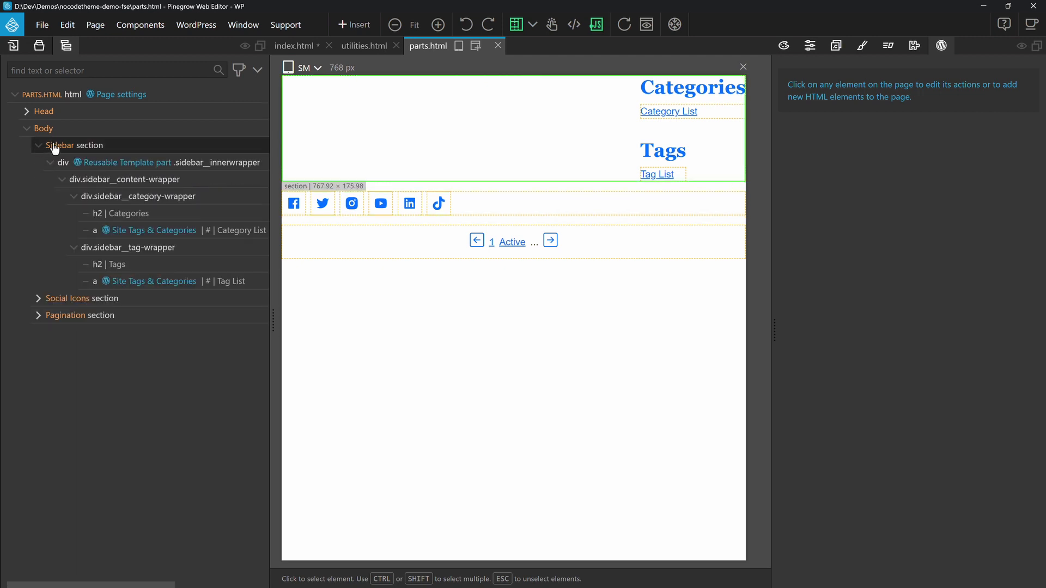
{"action": "left_click", "coordinate": [229, 166]}
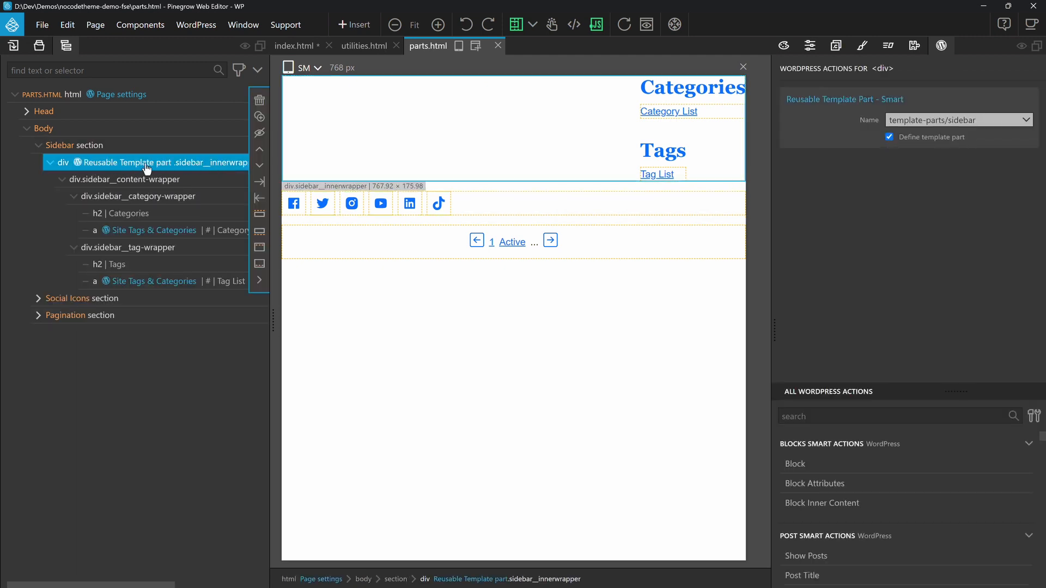
{"action": "left_click", "coordinate": [1021, 100]}
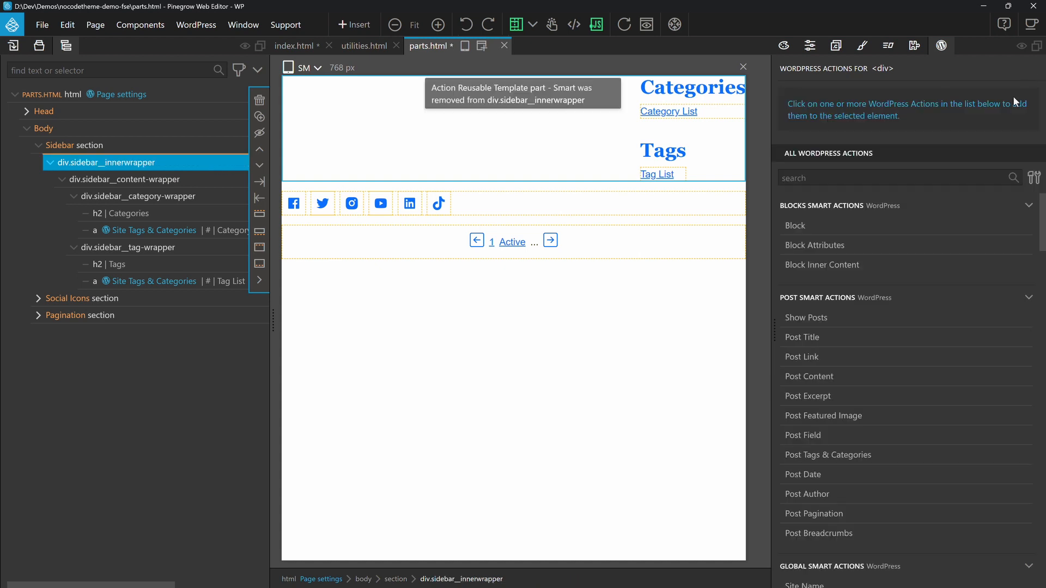
Step: Make div.sidebar__category-wrapper a Block with unique ID sidebar-cat and title Sidebar Category, and choose its block category
{"action": "left_click", "coordinate": [163, 196]}
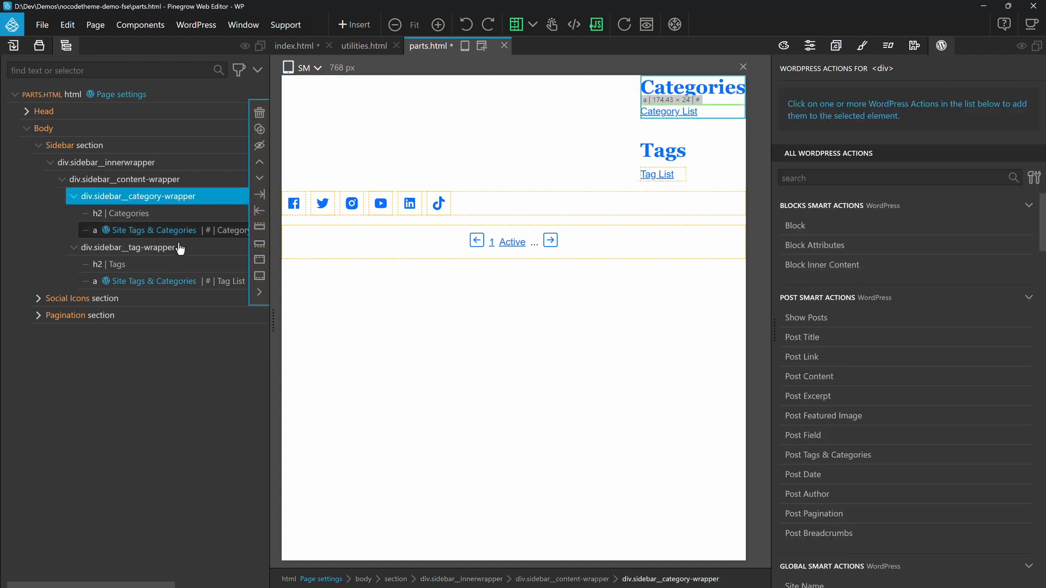
{"action": "left_click", "coordinate": [180, 248]}
{"action": "left_click", "coordinate": [205, 199]}
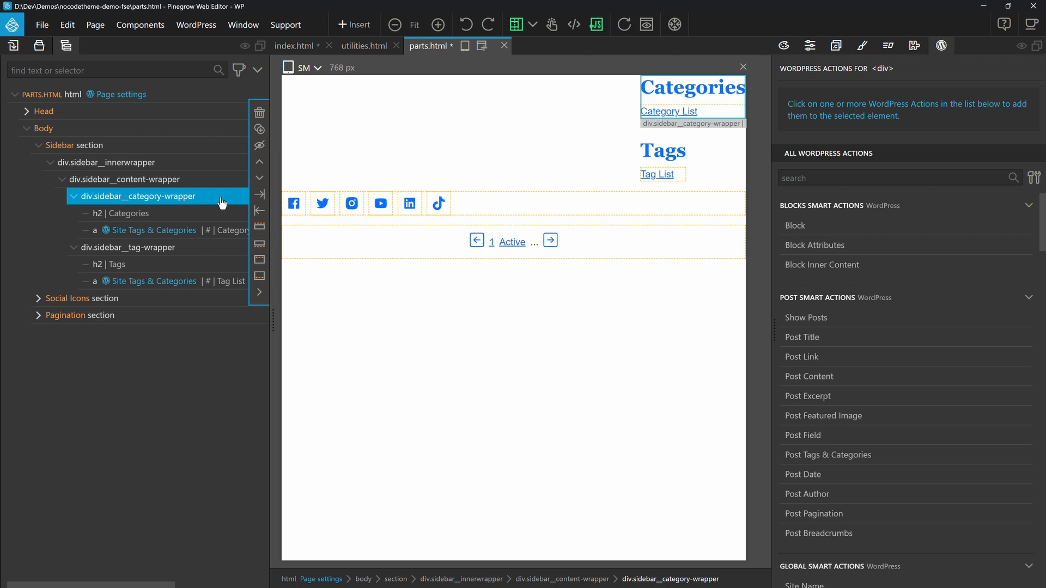
{"action": "left_click", "coordinate": [795, 225]}
{"action": "type", "text": "sidebar-0"}
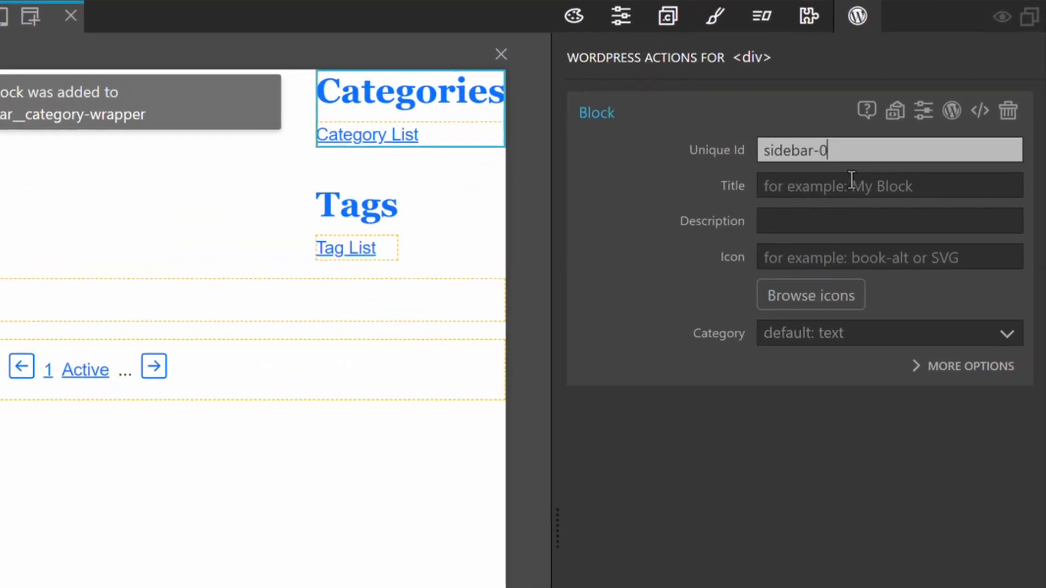
{"action": "key", "text": "BackSpace"}
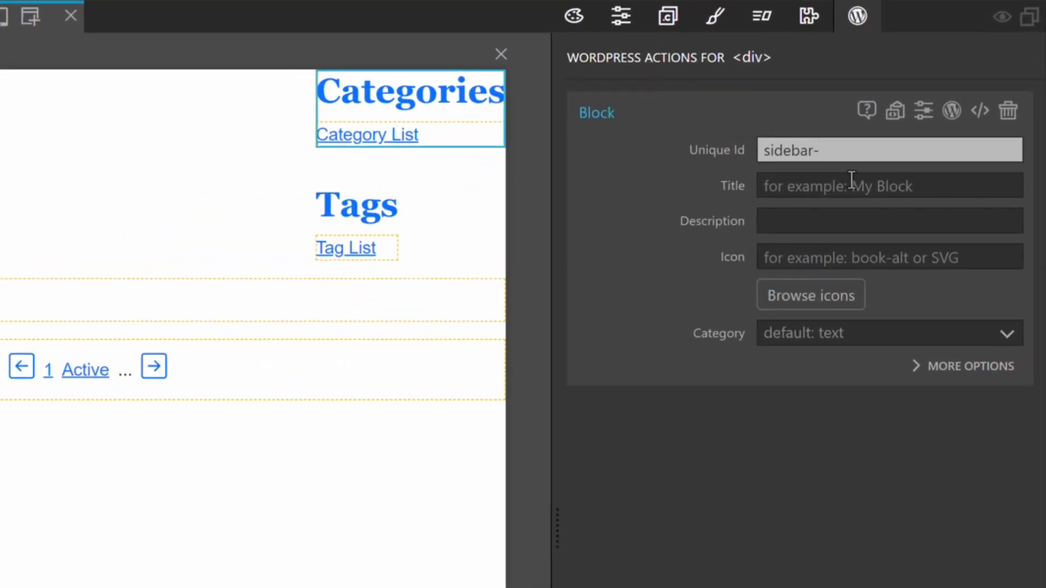
{"action": "left_click", "coordinate": [851, 180]}
{"action": "type", "text": "Sidebar Category"}
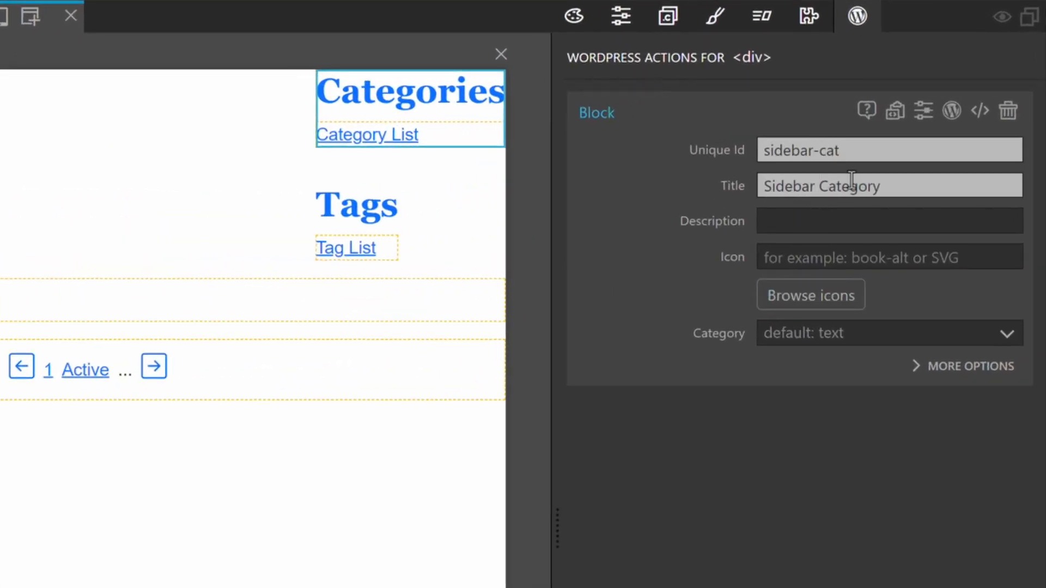
{"action": "left_click", "coordinate": [784, 334]}
{"action": "left_click", "coordinate": [782, 352]}
Step: Make div.sidebar__tag-wrapper a Block with ID sidebar-tags, title Sidebar Tags, category Custom and category ID custom-blocks, and save parts.html
{"action": "left_click", "coordinate": [357, 218]}
{"action": "left_click", "coordinate": [602, 340]}
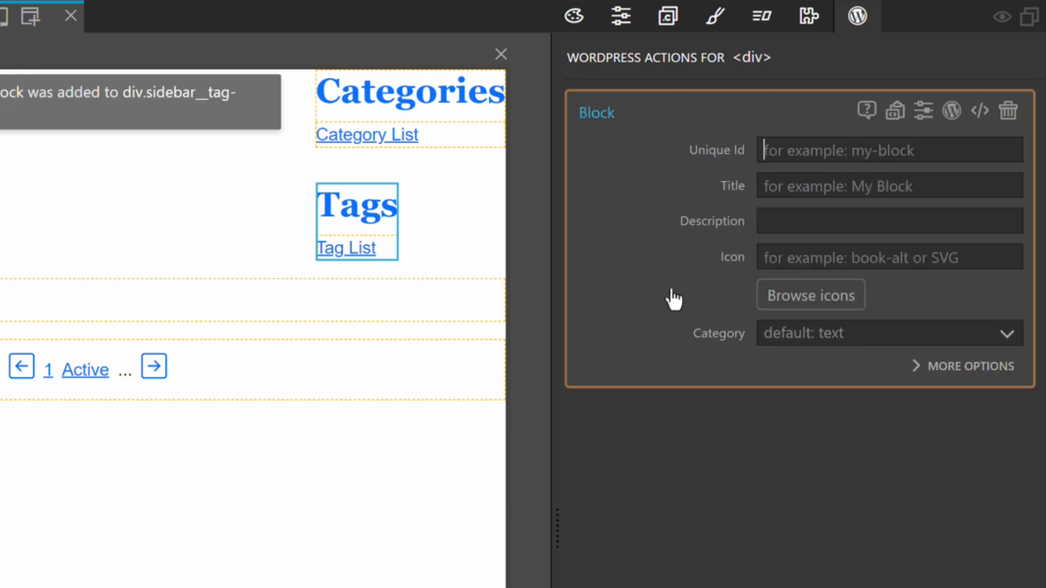
{"action": "left_click", "coordinate": [838, 150]}
{"action": "type", "text": "sidebar-tags"}
{"action": "key", "text": "Tab"}
{"action": "type", "text": "Sidebar"}
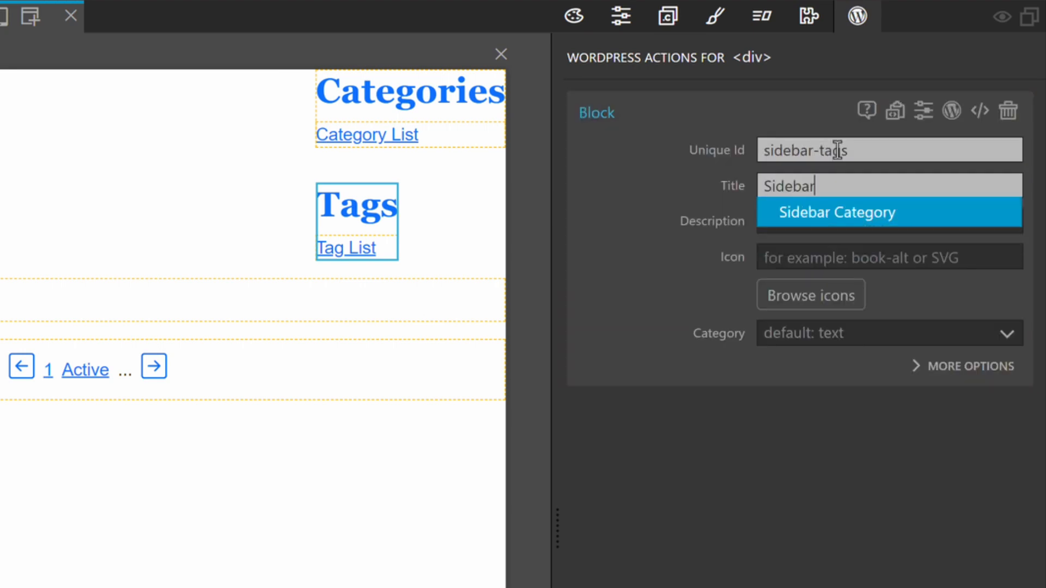
{"action": "type", "text": " Tags"}
{"action": "left_click", "coordinate": [819, 333]}
{"action": "left_click", "coordinate": [810, 414]}
{"action": "left_click", "coordinate": [822, 407]}
{"action": "key", "text": "ctrl+s"}
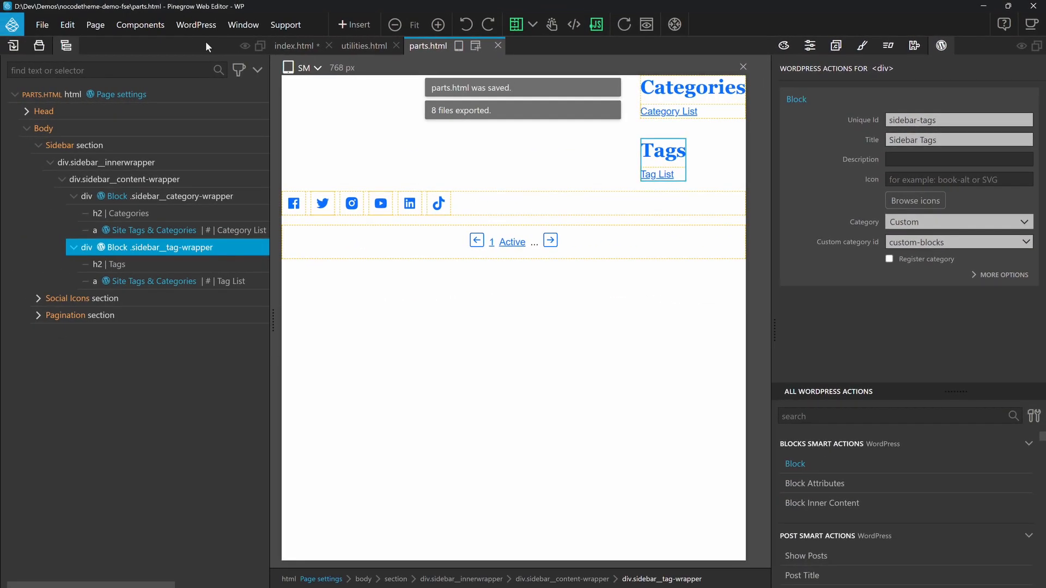
Step: Switch to the WordPress site editor in the browser and open the management list of all template parts
{"action": "left_click", "coordinate": [196, 24]}
{"action": "left_click", "coordinate": [334, 86]}
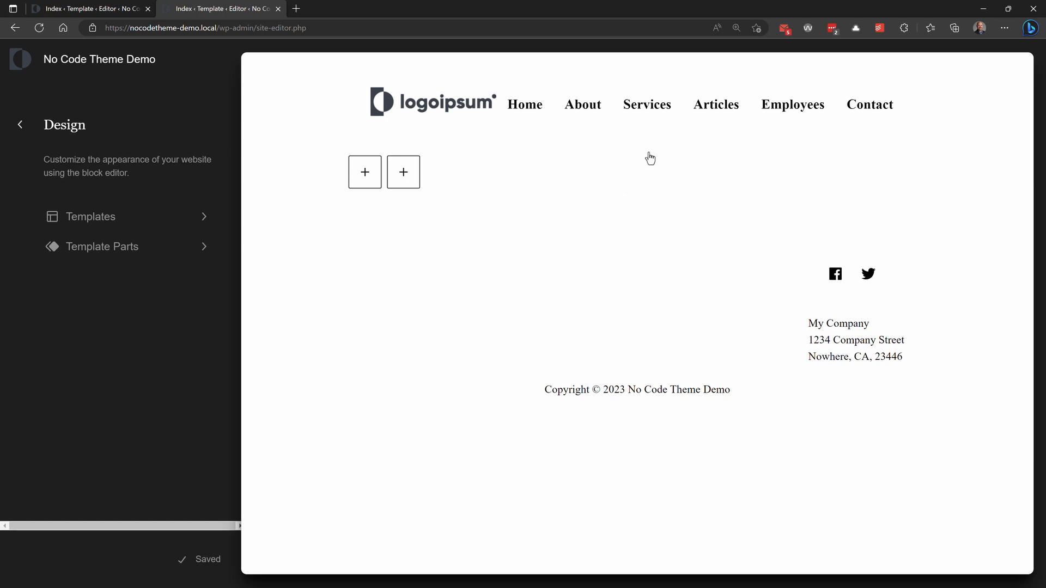
{"action": "left_click", "coordinate": [104, 248]}
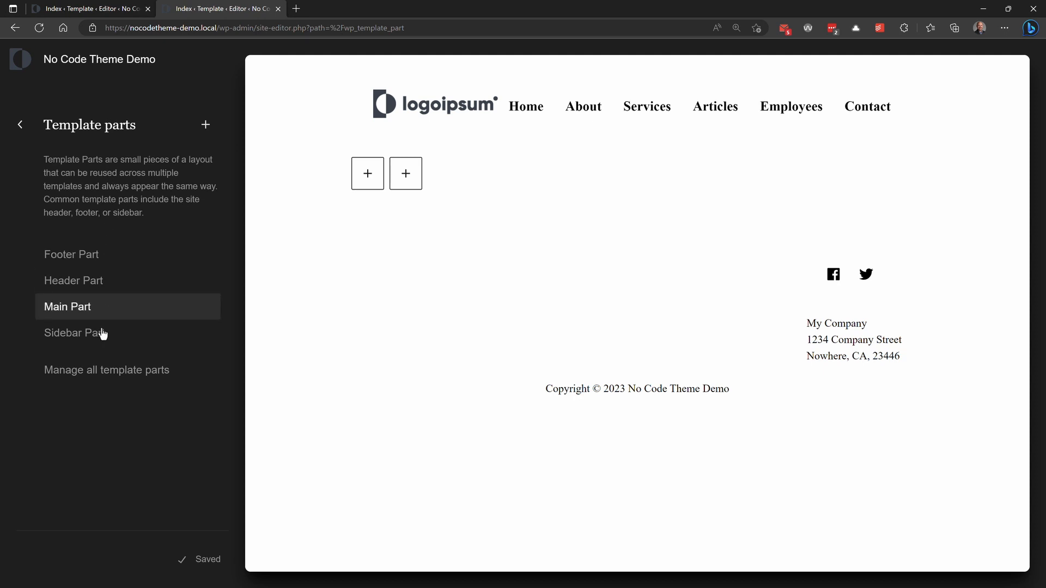
{"action": "left_click", "coordinate": [103, 372]}
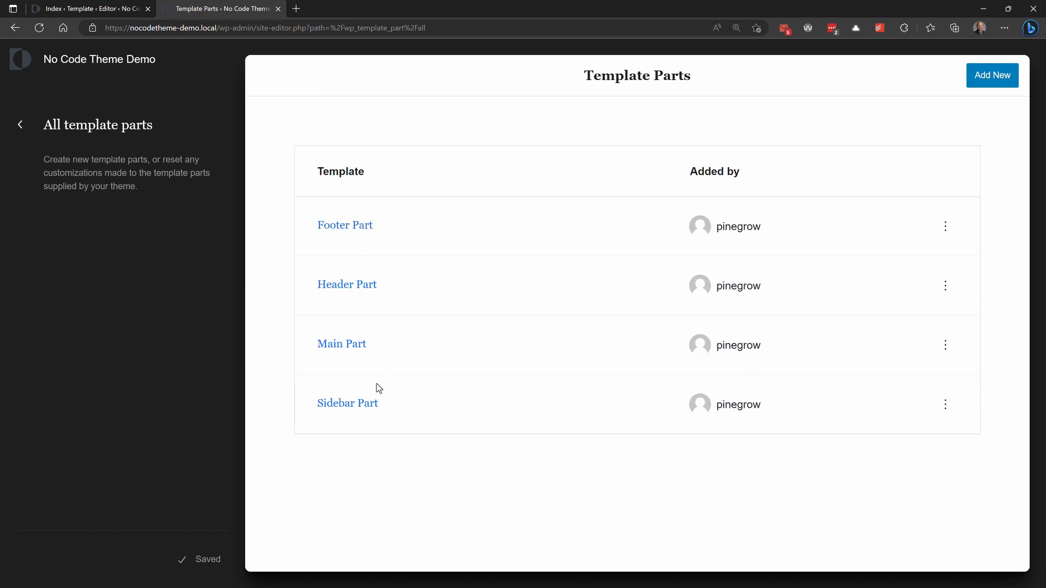
Step: Open the Main Part template part for editing, insert the Index Main Content custom block and save the part
{"action": "left_click", "coordinate": [331, 348]}
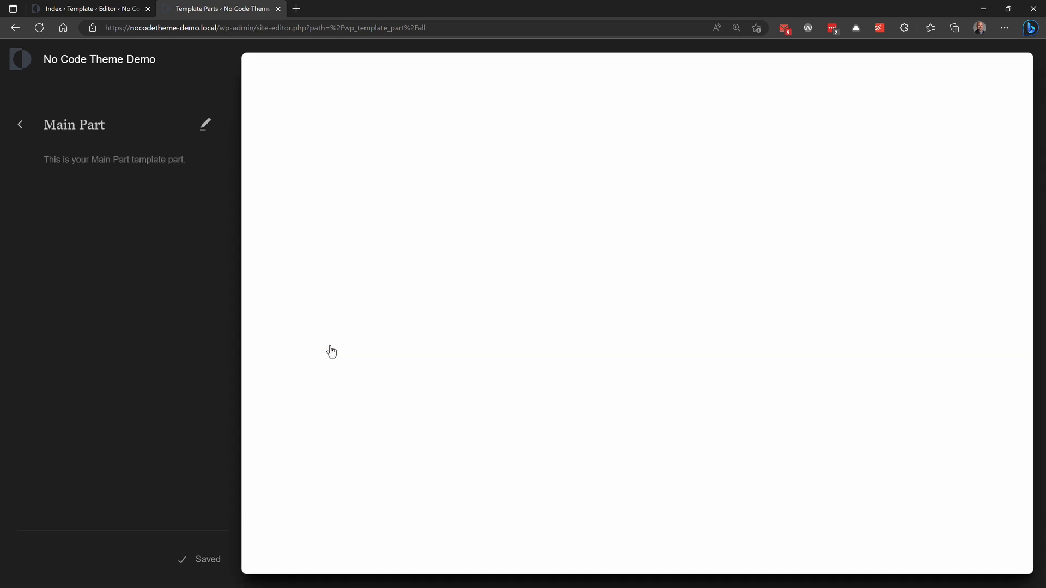
{"action": "left_click", "coordinate": [534, 345]}
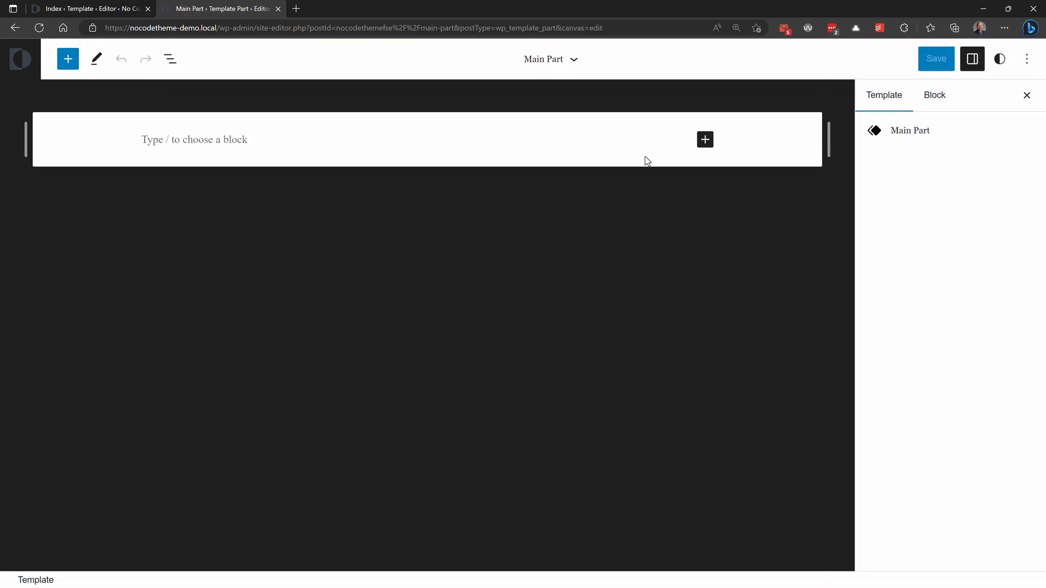
{"action": "left_click", "coordinate": [68, 58]}
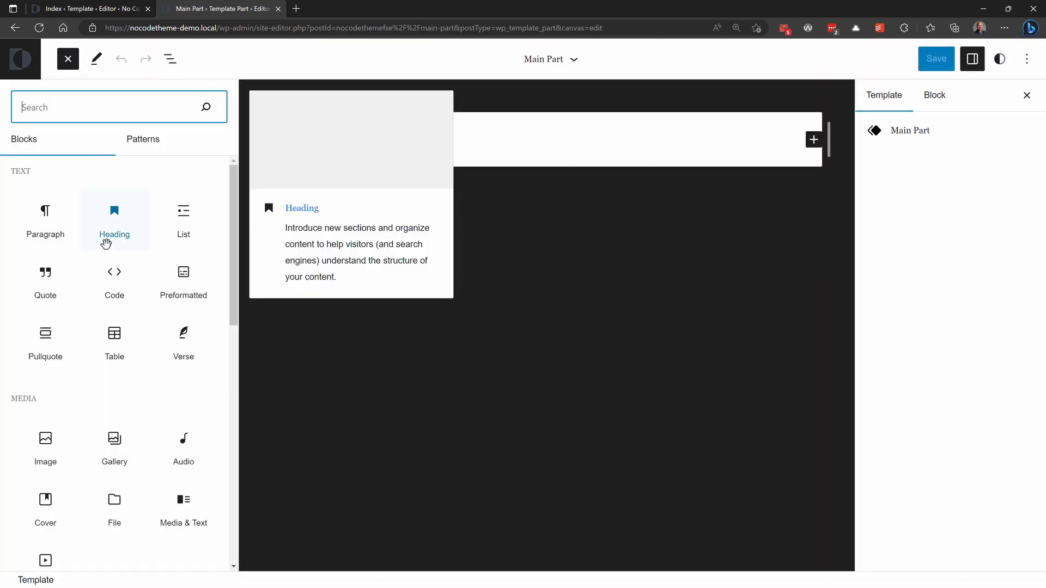
{"action": "scroll", "coordinate": [105, 243], "scroll_direction": "down", "scroll_amount": 15}
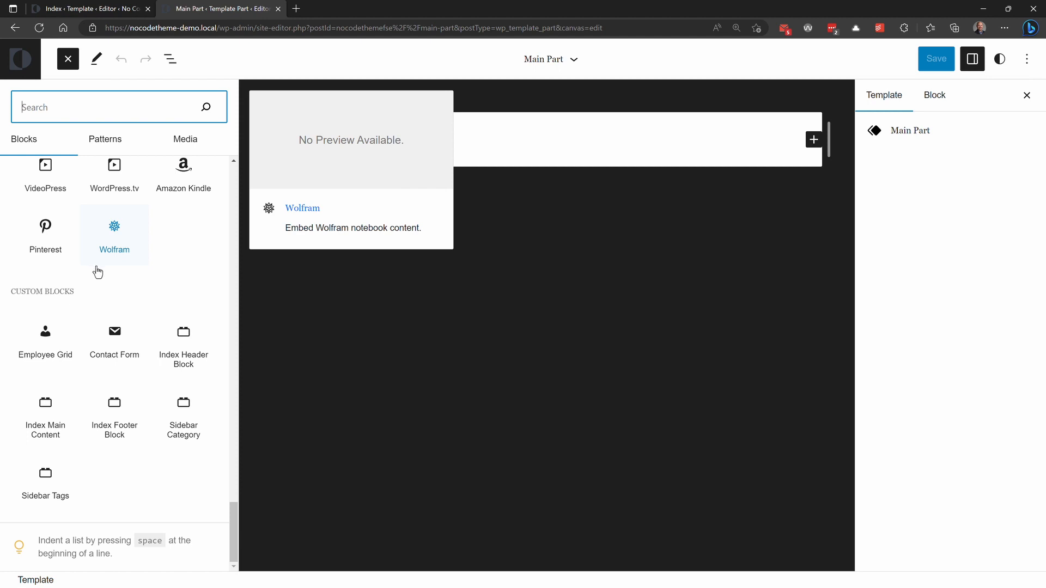
{"action": "left_click", "coordinate": [48, 438]}
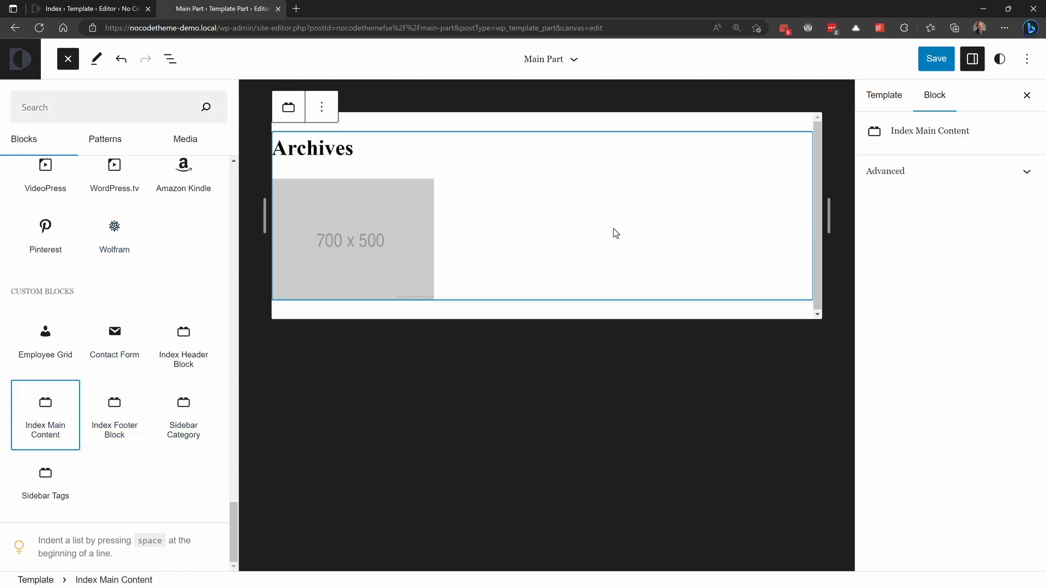
{"action": "left_click", "coordinate": [932, 59]}
{"action": "left_click", "coordinate": [914, 68]}
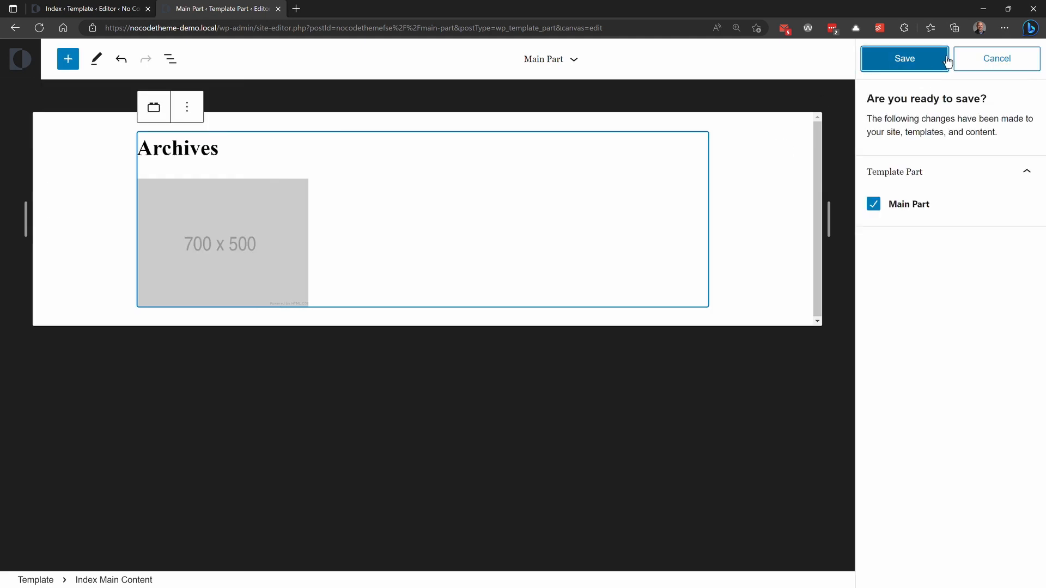
Step: Open the Sidebar Part template part, insert the Sidebar Category and Sidebar Tags custom blocks, and save the part
{"action": "left_click", "coordinate": [22, 59]}
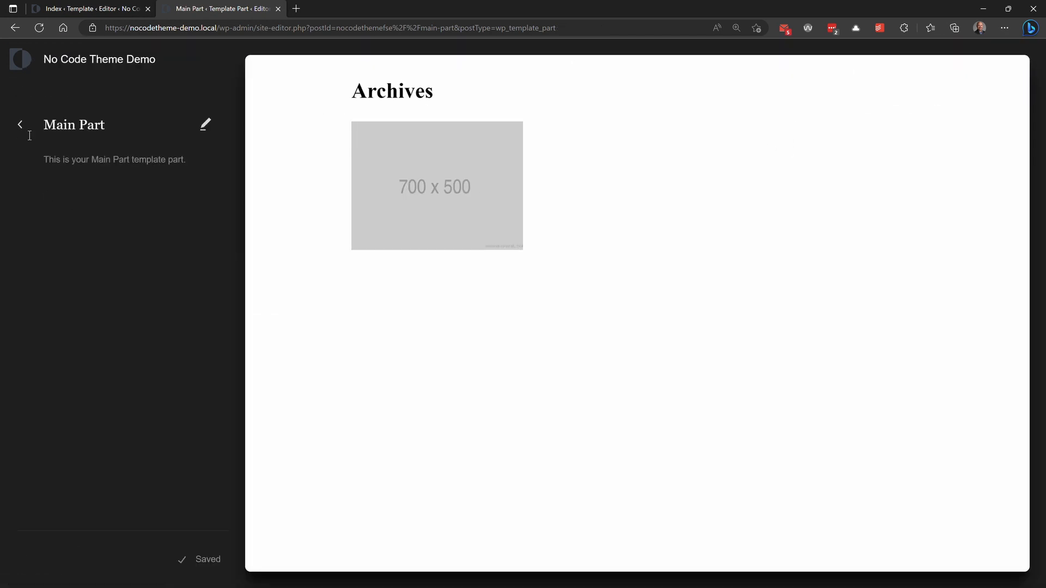
{"action": "left_click", "coordinate": [20, 132]}
{"action": "left_click", "coordinate": [77, 338]}
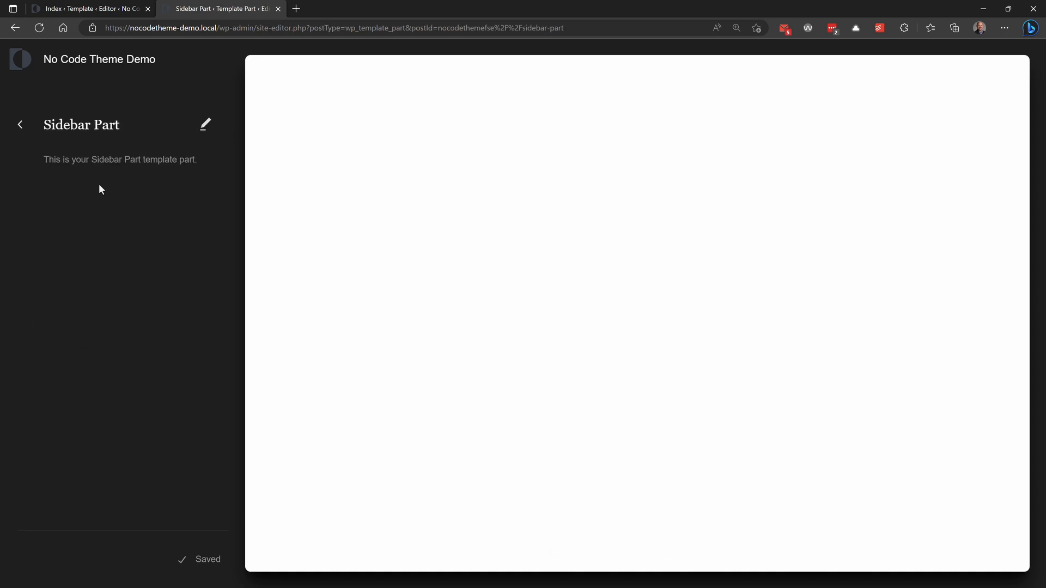
{"action": "left_click", "coordinate": [206, 125]}
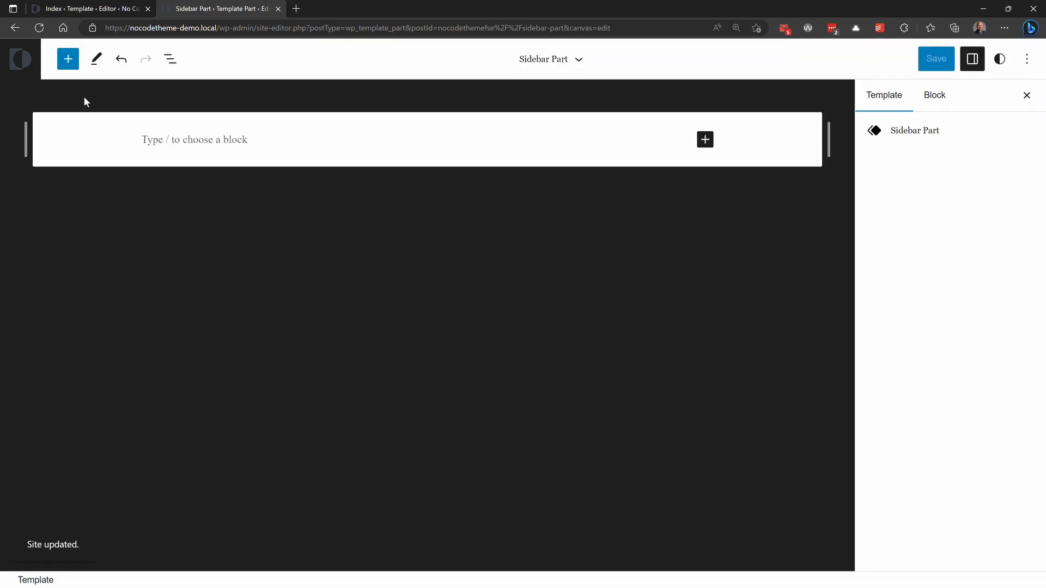
{"action": "left_click", "coordinate": [67, 59]}
{"action": "scroll", "coordinate": [182, 335], "scroll_direction": "down", "scroll_amount": 10}
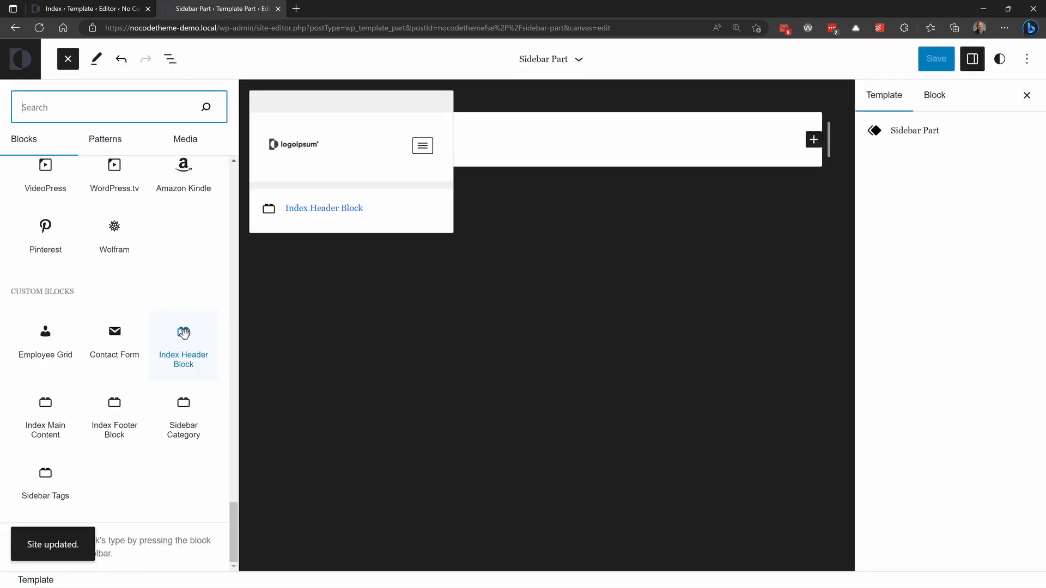
{"action": "left_click", "coordinate": [183, 404]}
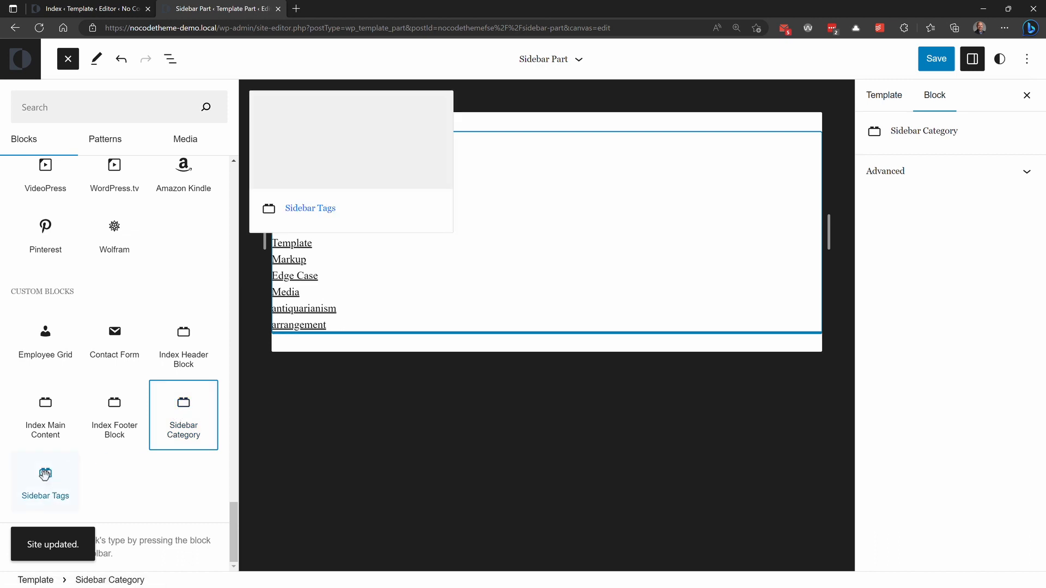
{"action": "left_click", "coordinate": [45, 474]}
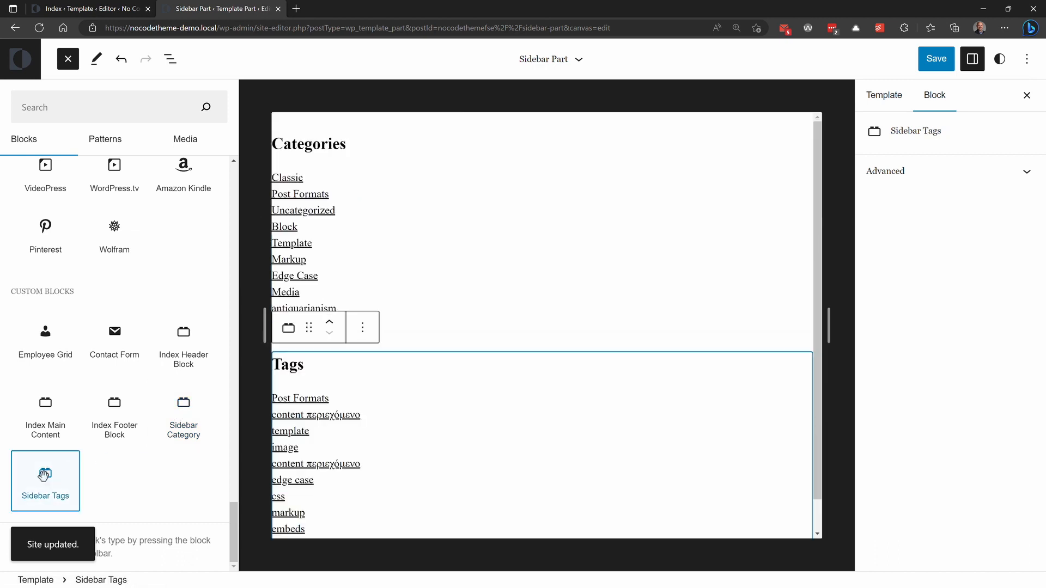
{"action": "left_click", "coordinate": [933, 59]}
{"action": "left_click", "coordinate": [913, 61]}
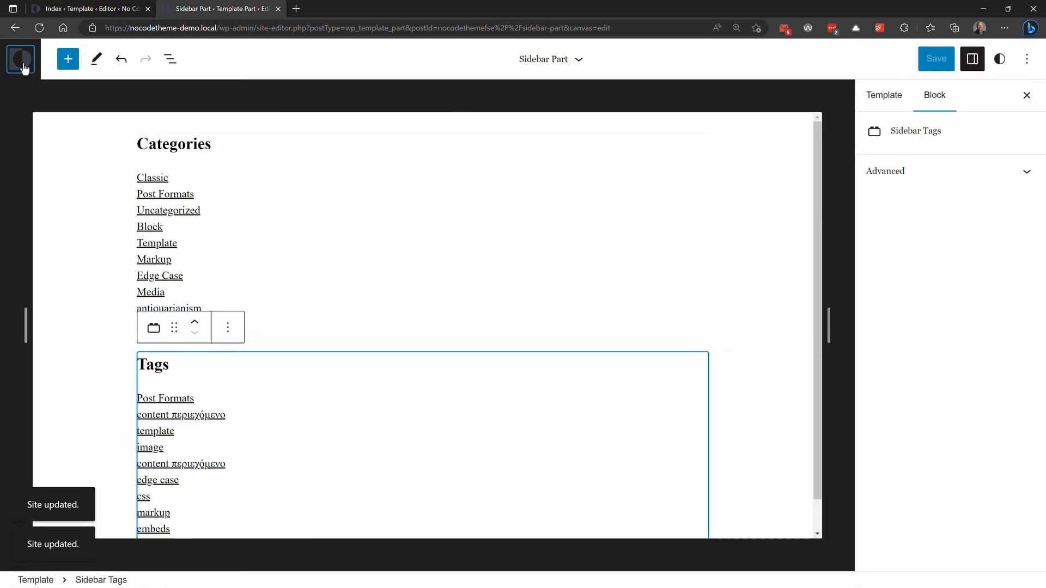
Step: Go back to the site's templates and open the Index template in the editor
{"action": "left_click", "coordinate": [21, 59]}
{"action": "left_click", "coordinate": [21, 126]}
{"action": "left_click", "coordinate": [87, 216]}
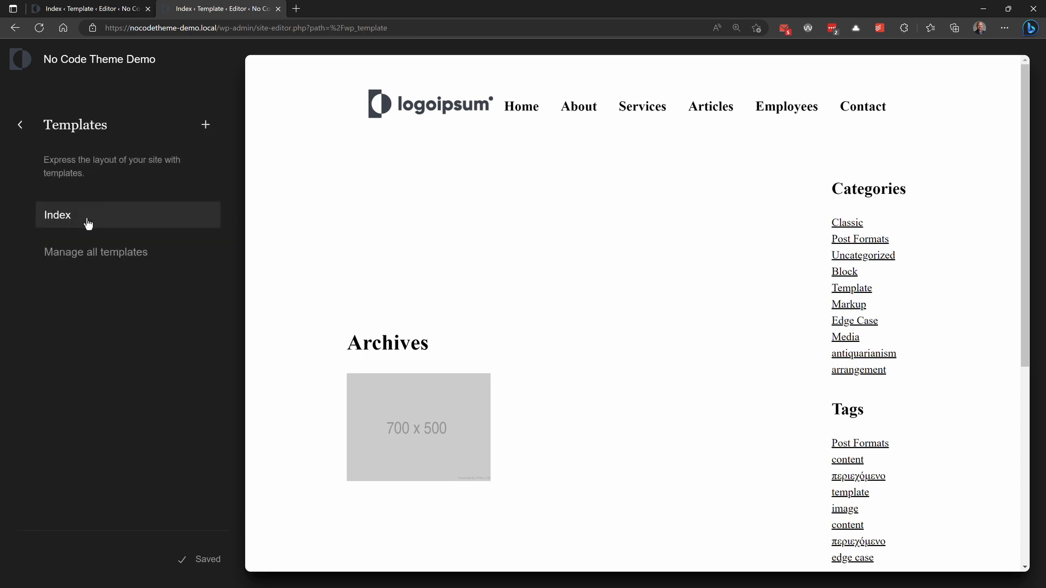
{"action": "left_click", "coordinate": [61, 217]}
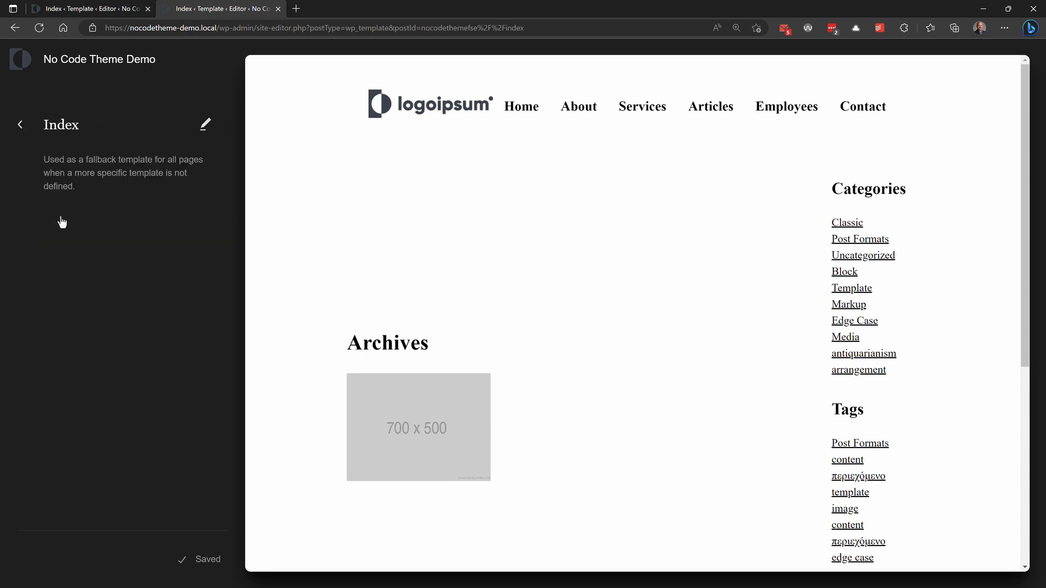
{"action": "left_click", "coordinate": [207, 130]}
{"action": "scroll", "coordinate": [381, 261], "scroll_direction": "down", "scroll_amount": 2}
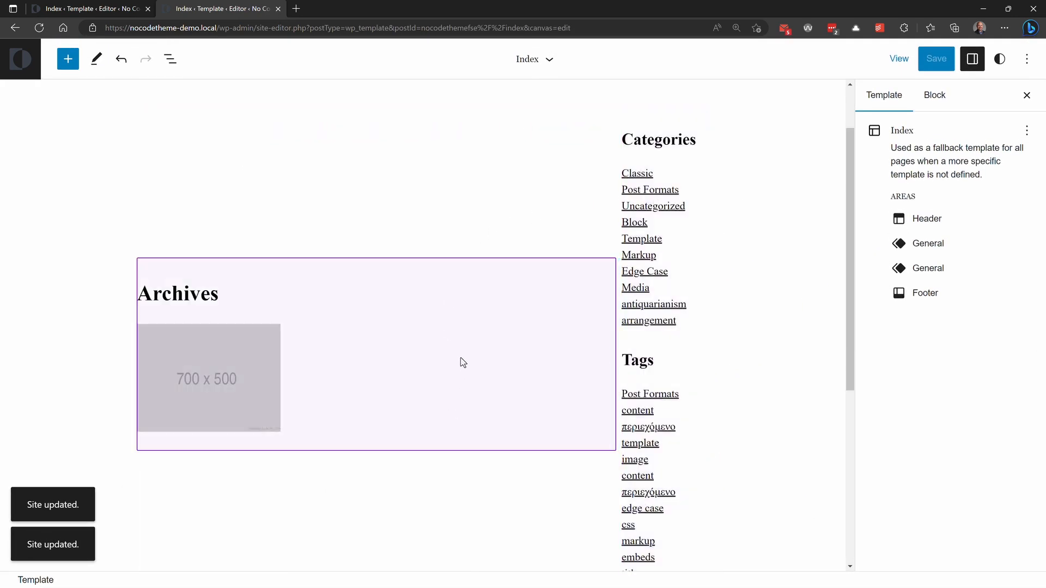
Step: Examine the Index template's block structure by expanding Header Part, Row, Main Part, Sidebar Part and Footer Part in the list view
{"action": "left_click", "coordinate": [170, 59]}
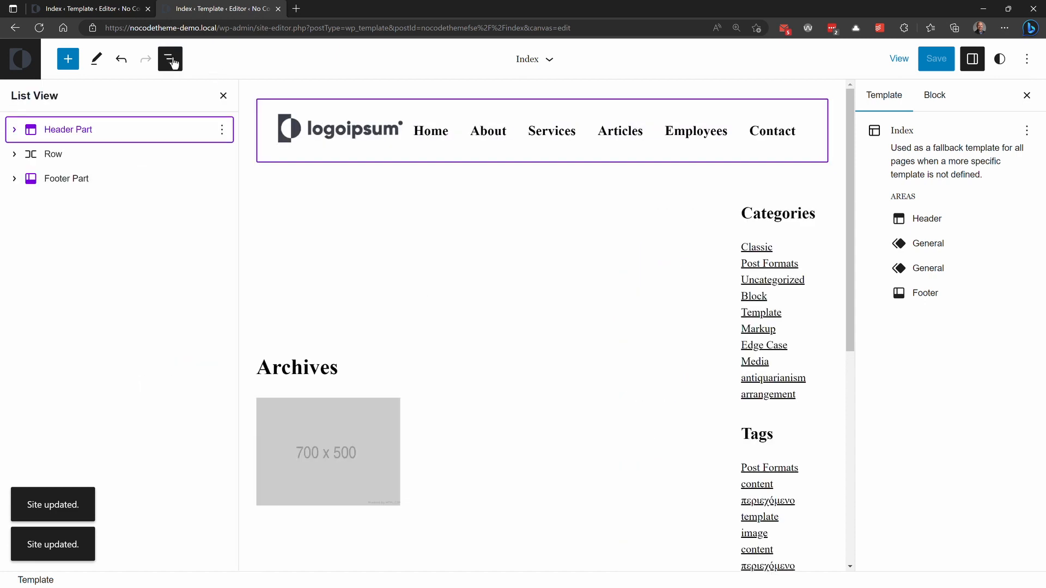
{"action": "left_click", "coordinate": [14, 130]}
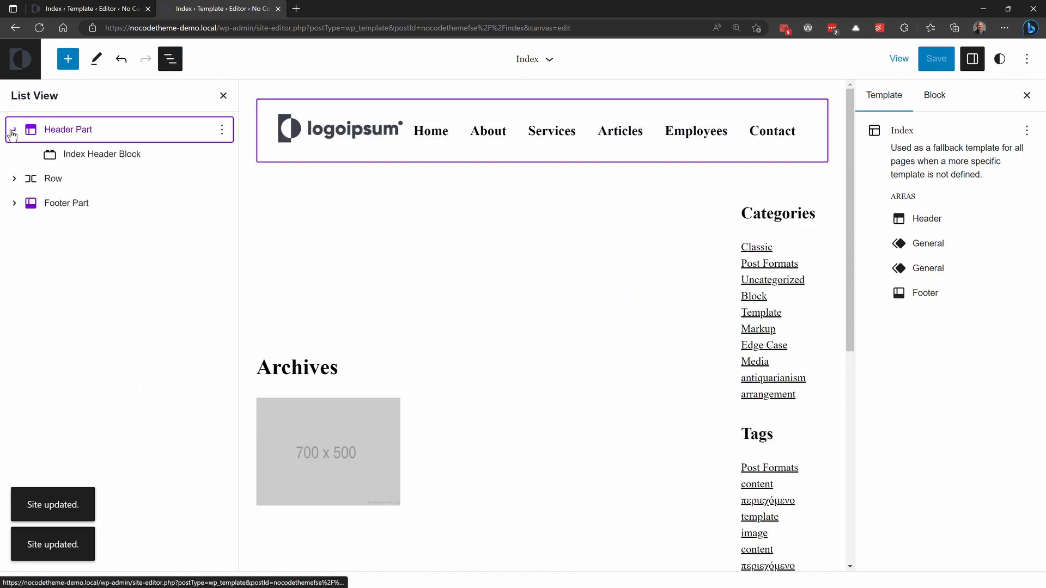
{"action": "left_click", "coordinate": [17, 179]}
{"action": "left_click", "coordinate": [30, 203]}
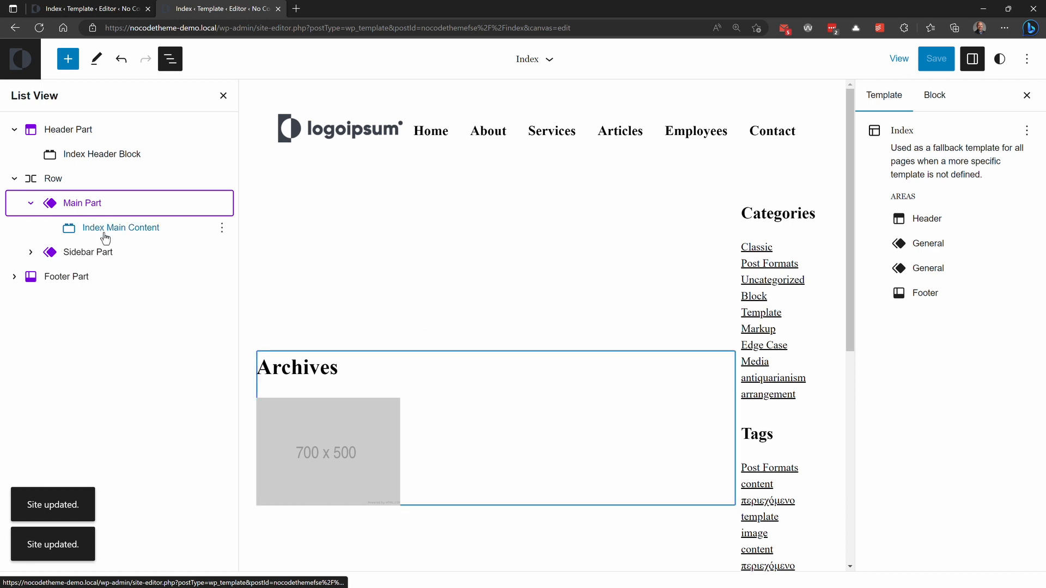
{"action": "left_click", "coordinate": [31, 252]}
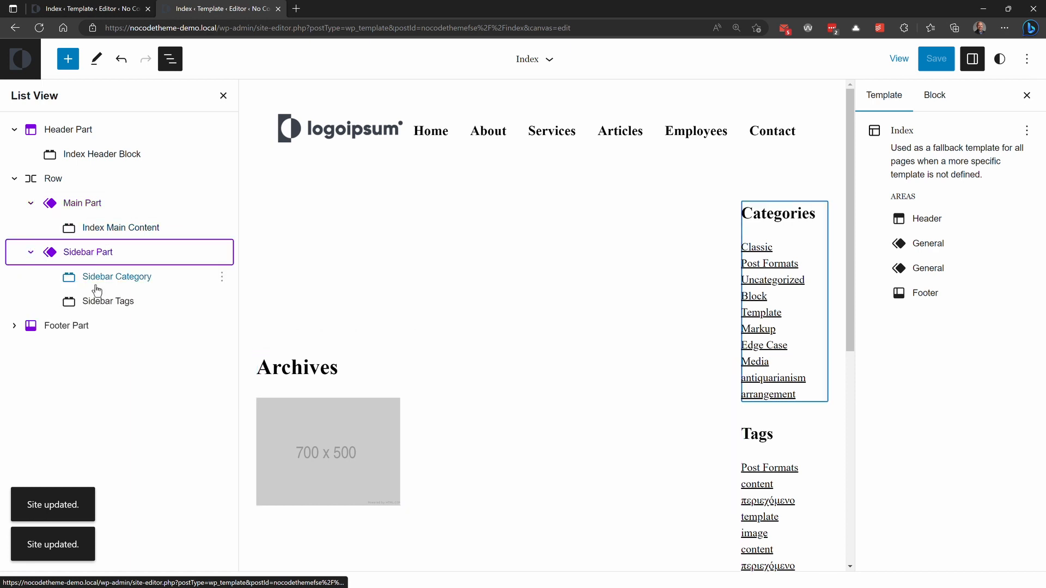
{"action": "left_click", "coordinate": [14, 325]}
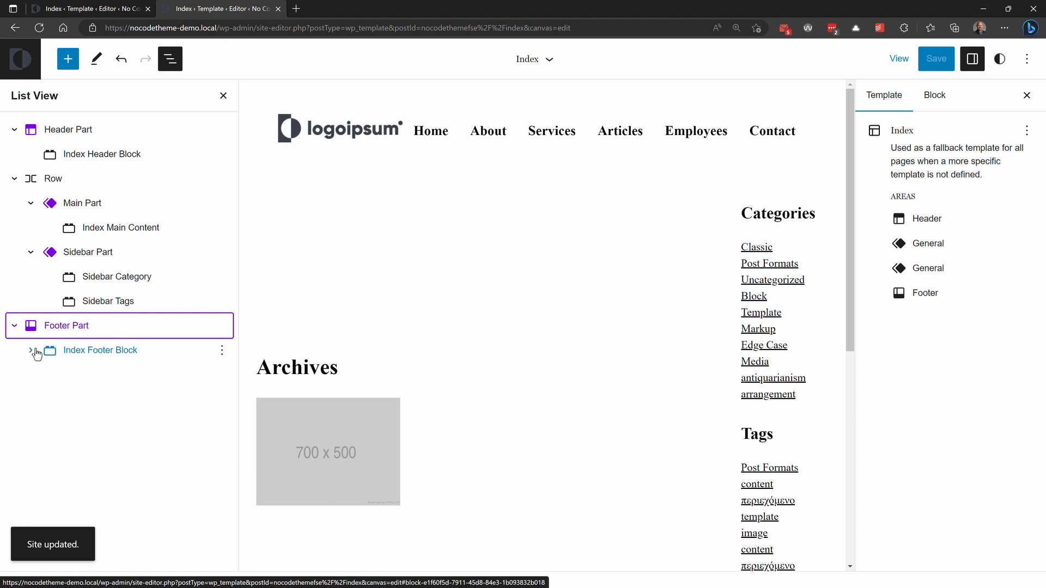
Step: Load the site's front page at nocodetheme-demo.local to view the rebuilt layout
{"action": "left_click_drag", "start_coordinate": [220, 27], "coordinate": [609, 21]}
{"action": "key", "text": "BackSpace"}
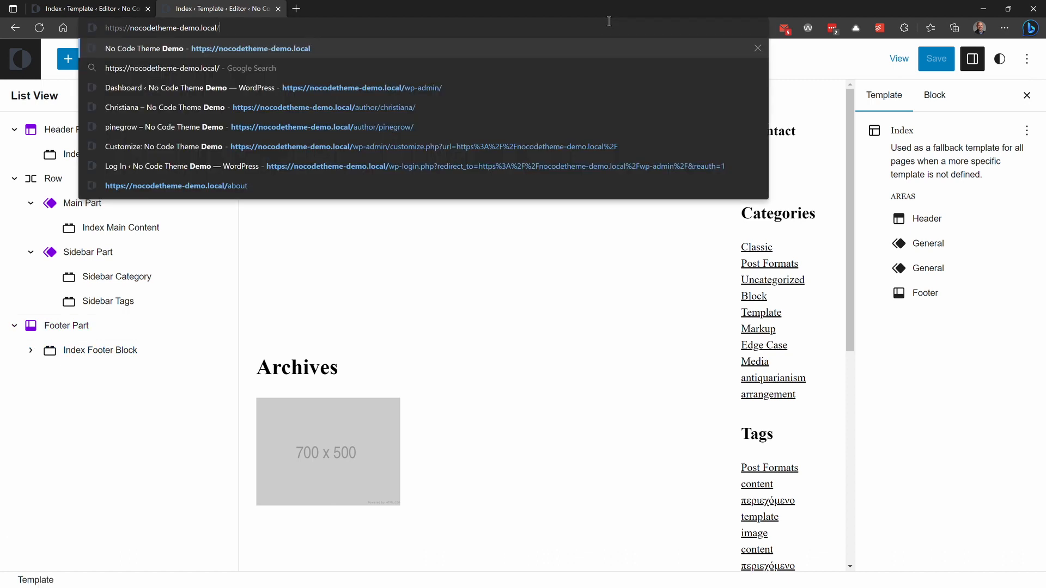
{"action": "key", "text": "Return"}
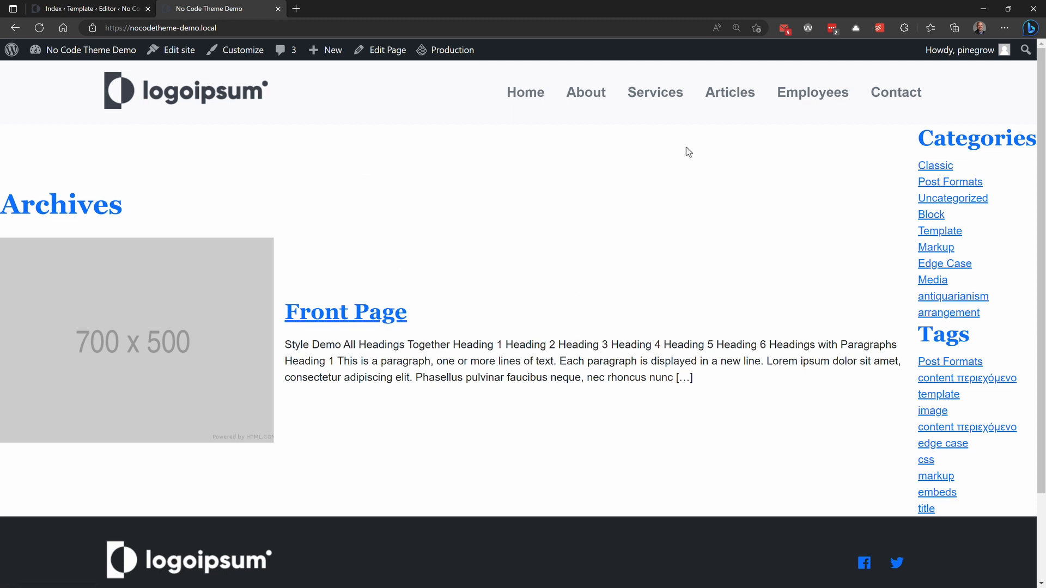
Step: Check the Articles and Employees archive pages on the front end, including their pagination
{"action": "left_click", "coordinate": [732, 105]}
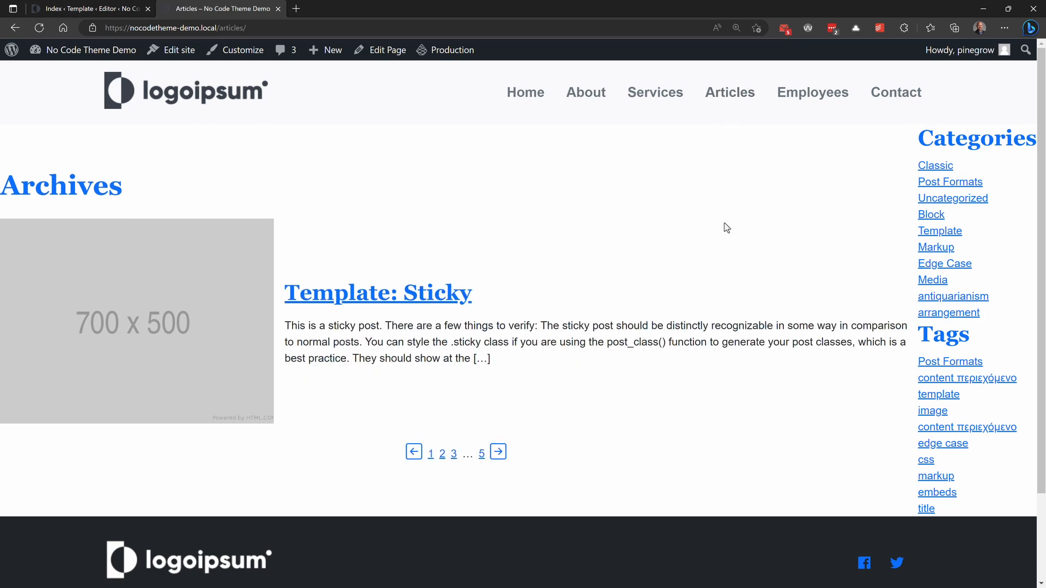
{"action": "left_click", "coordinate": [499, 454]}
{"action": "left_click", "coordinate": [784, 95]}
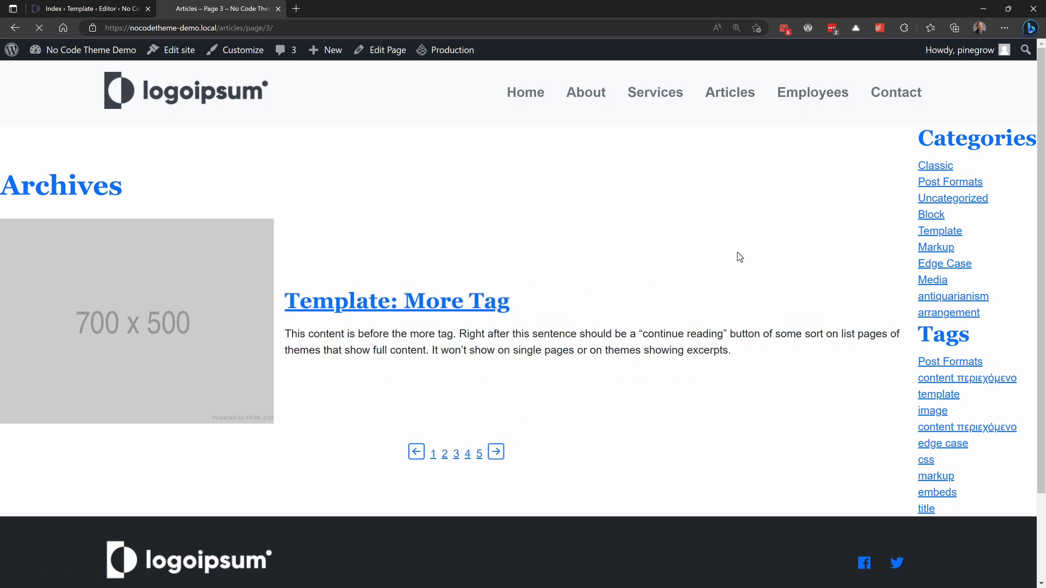
{"action": "left_click", "coordinate": [478, 452]}
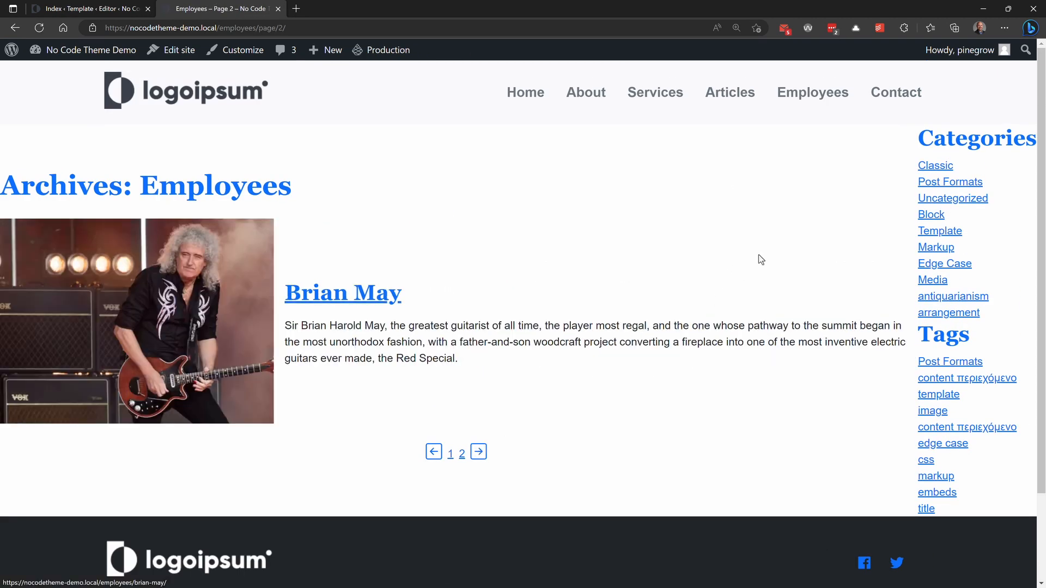
{"action": "key", "text": "alt+Left"}
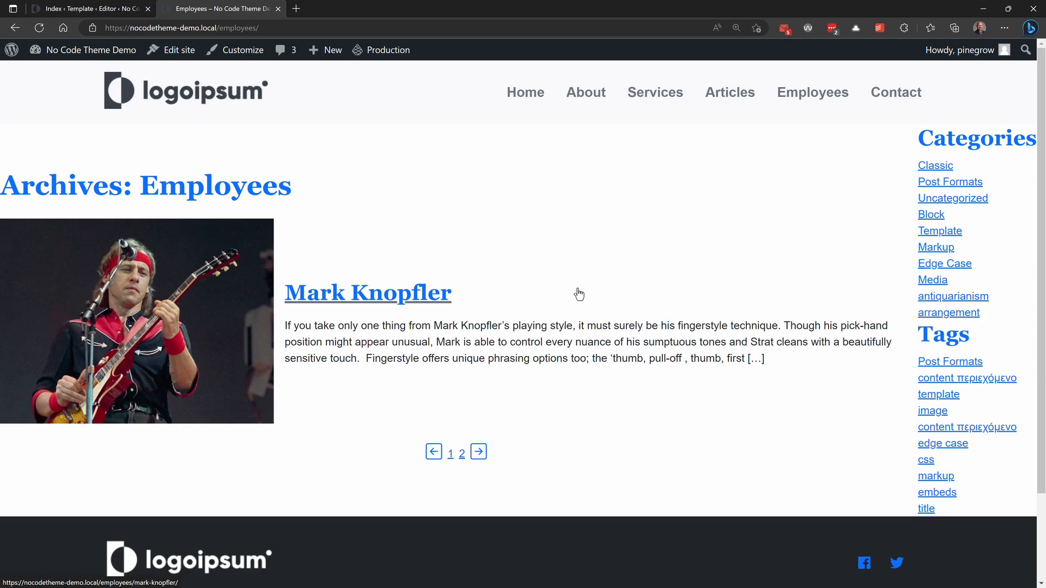
Step: Switch to Pinegrow and delete the aside.header-content-sidebar__sidebar element from the main layout grid
{"action": "key", "text": "alt+Tab"}
{"action": "left_click", "coordinate": [292, 47]}
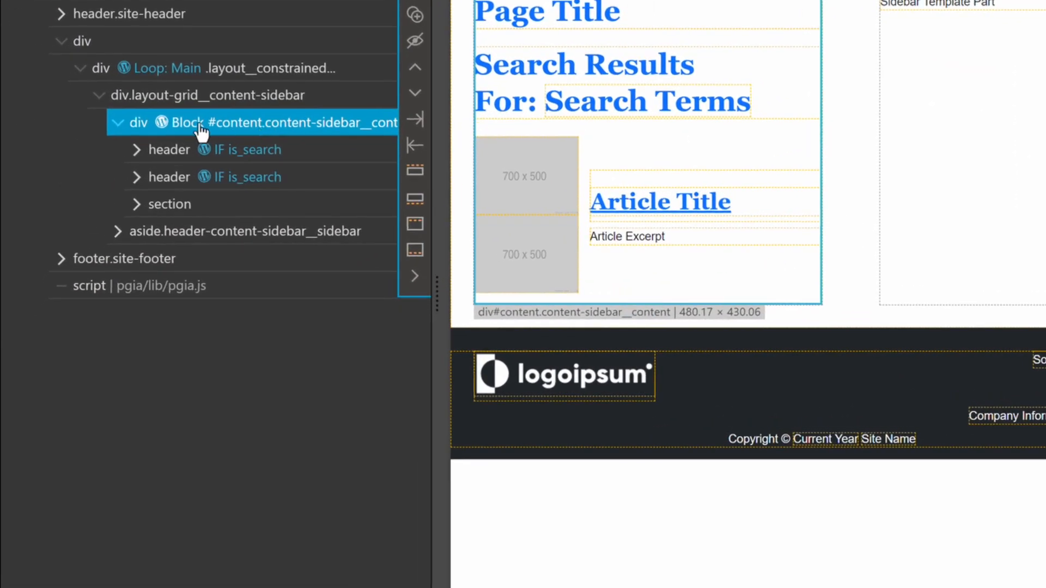
{"action": "left_click", "coordinate": [265, 71]}
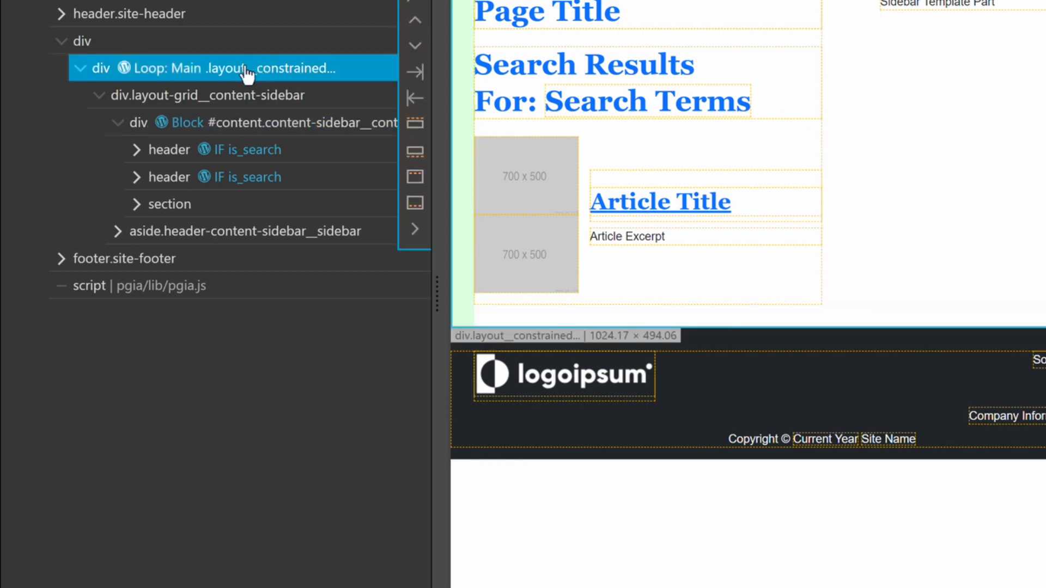
{"action": "left_click", "coordinate": [292, 130]}
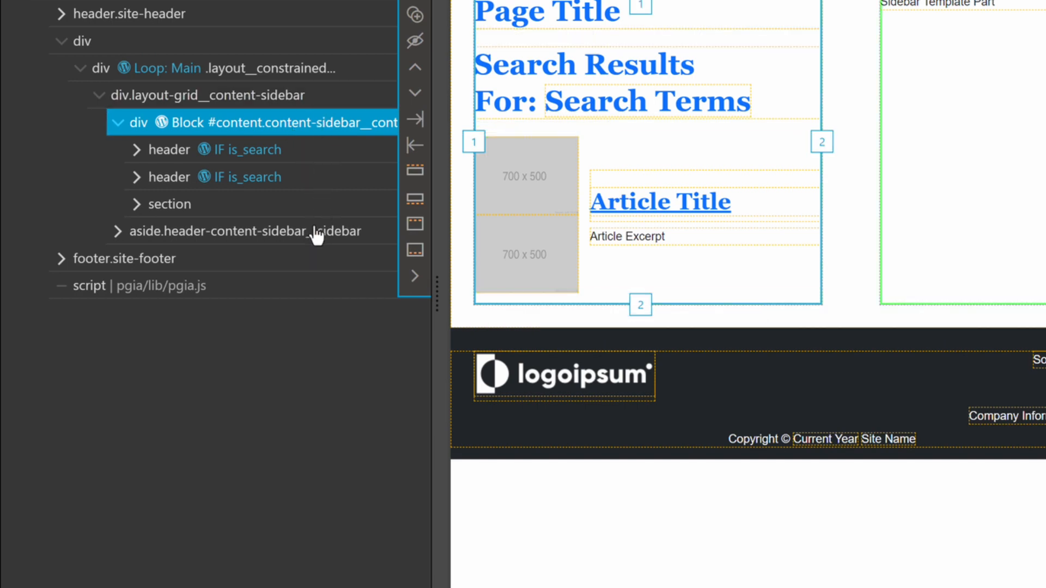
{"action": "left_click", "coordinate": [289, 234]}
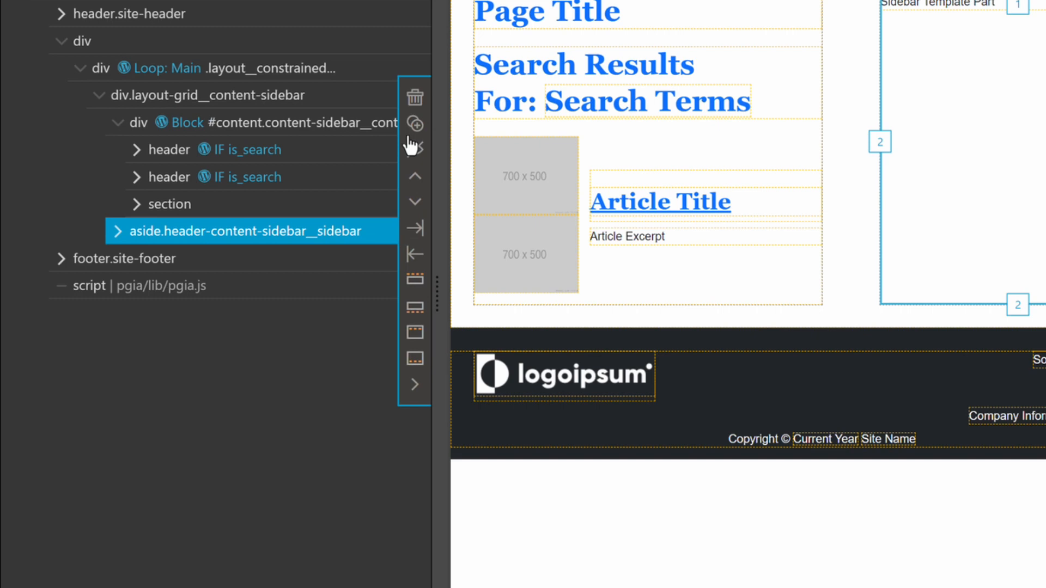
{"action": "left_click", "coordinate": [415, 99]}
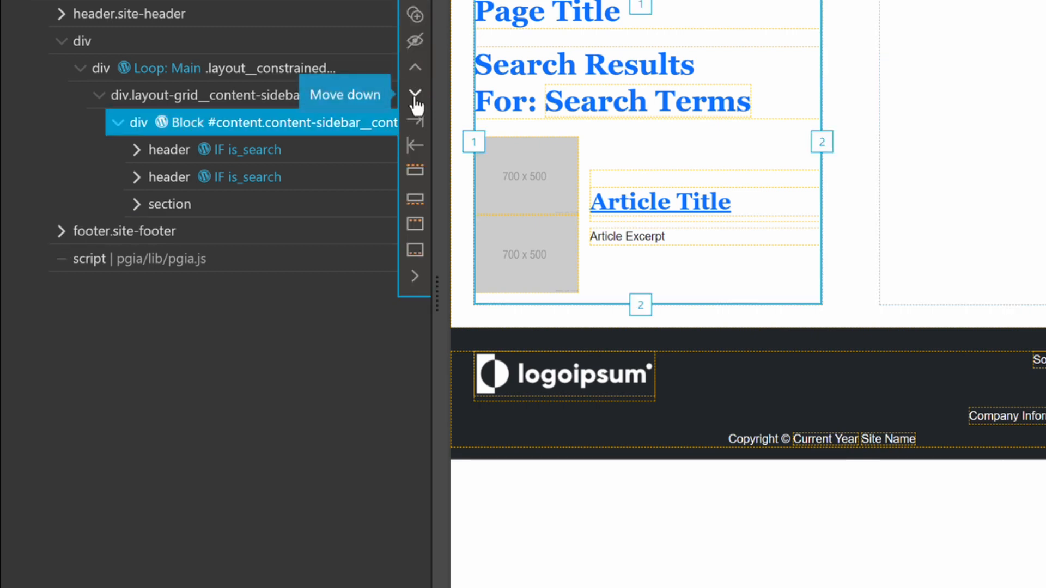
Step: Copy the Block action from div#content to the outermost main div, and remove the action from div#content
{"action": "right_click", "coordinate": [192, 122]}
{"action": "mouse_move", "coordinate": [282, 525]}
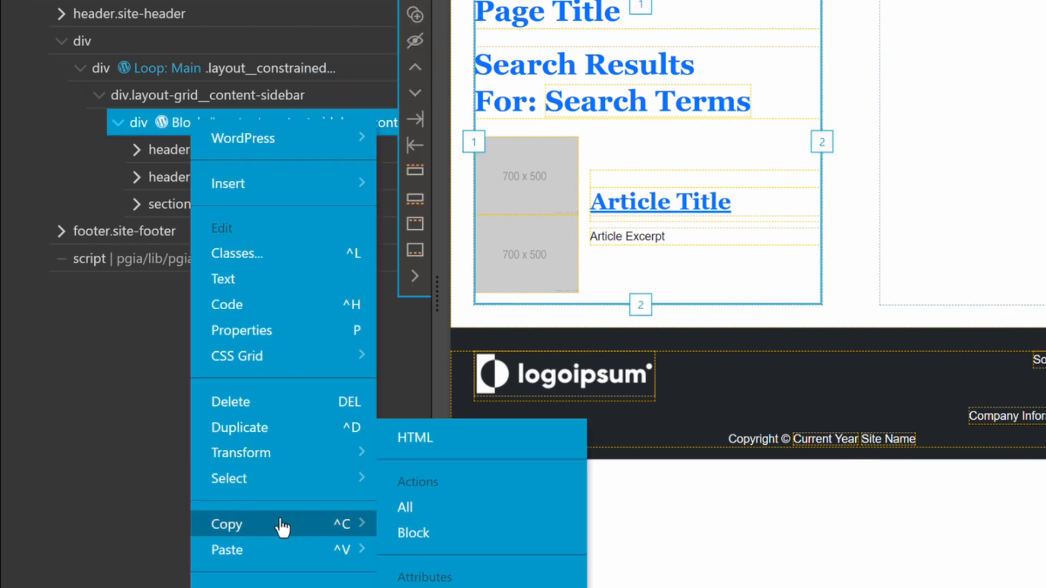
{"action": "left_click", "coordinate": [467, 535]}
{"action": "left_click", "coordinate": [125, 49]}
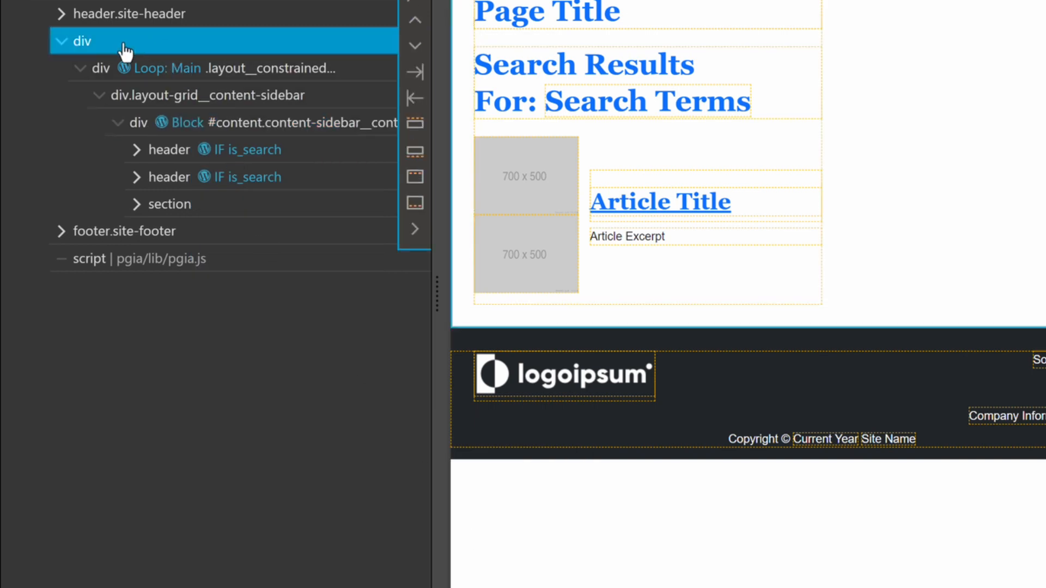
{"action": "right_click", "coordinate": [116, 52]}
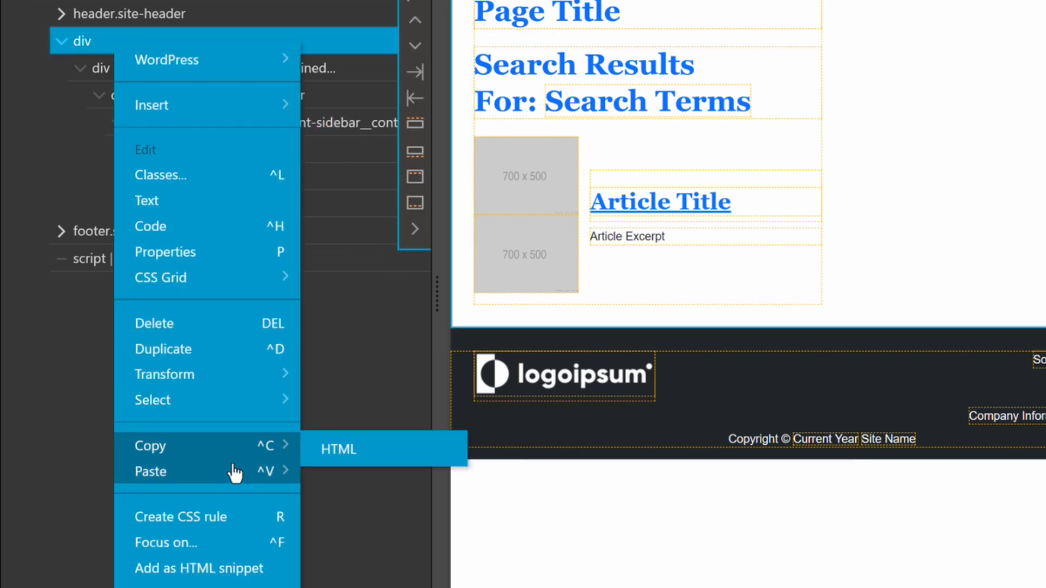
{"action": "mouse_move", "coordinate": [275, 474]}
{"action": "left_click", "coordinate": [359, 475]}
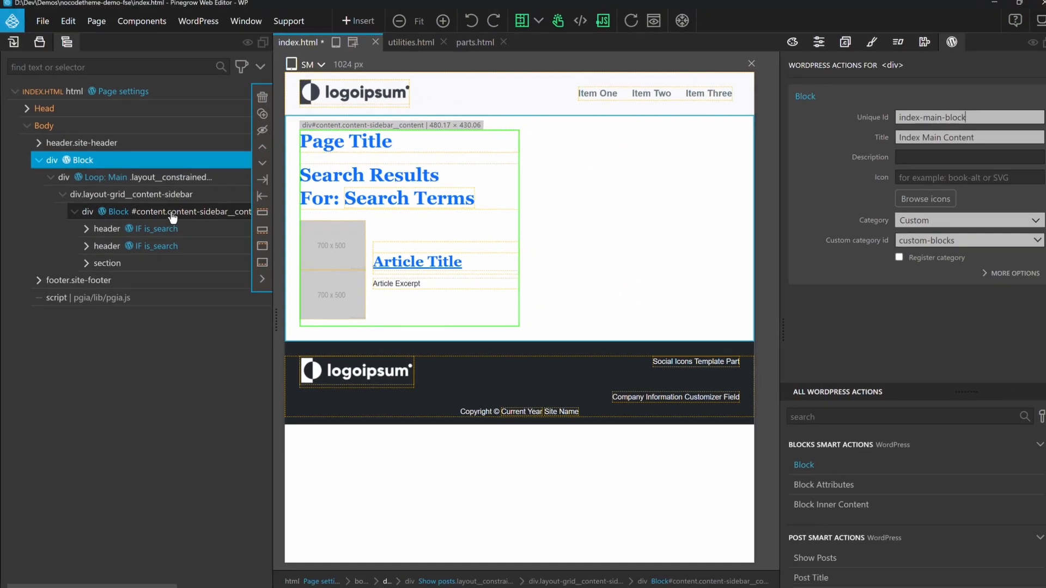
{"action": "left_click", "coordinate": [1022, 103]}
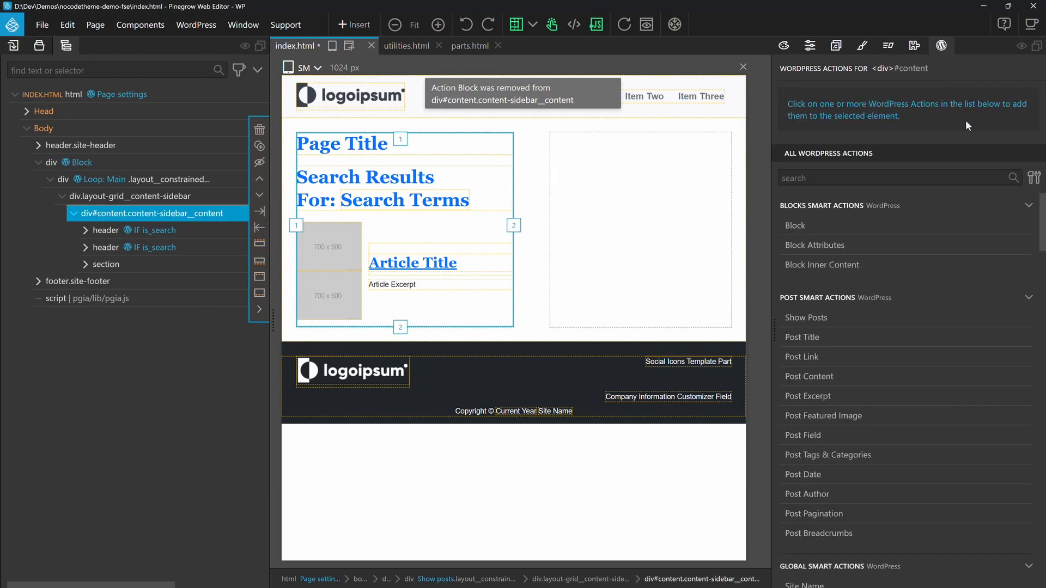
Step: Remove the layout-grid__content-sidebar class from the grid div and the content-sidebar__content class from div#content
{"action": "left_click", "coordinate": [185, 197]}
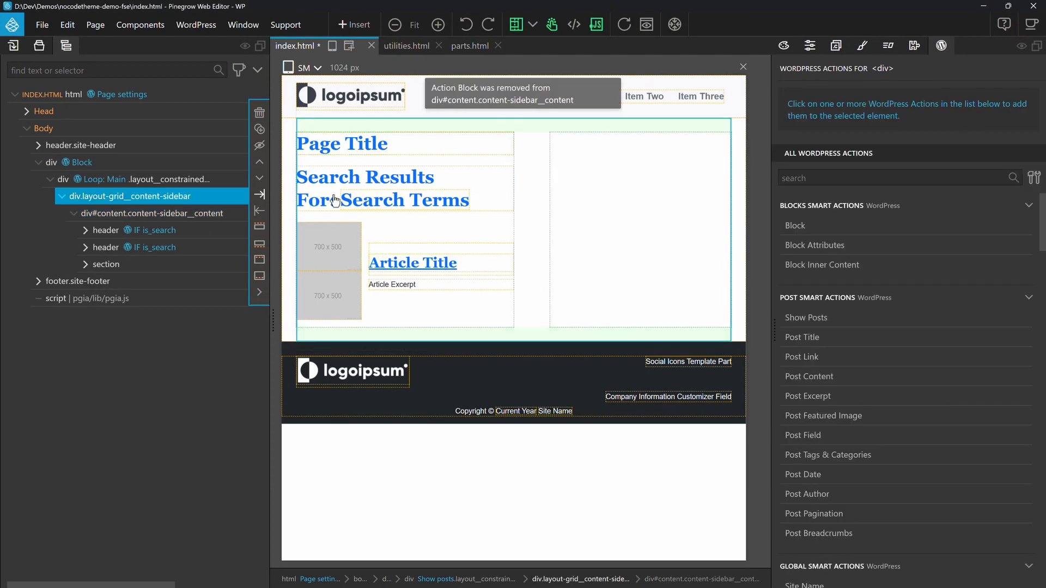
{"action": "left_click", "coordinate": [811, 46]}
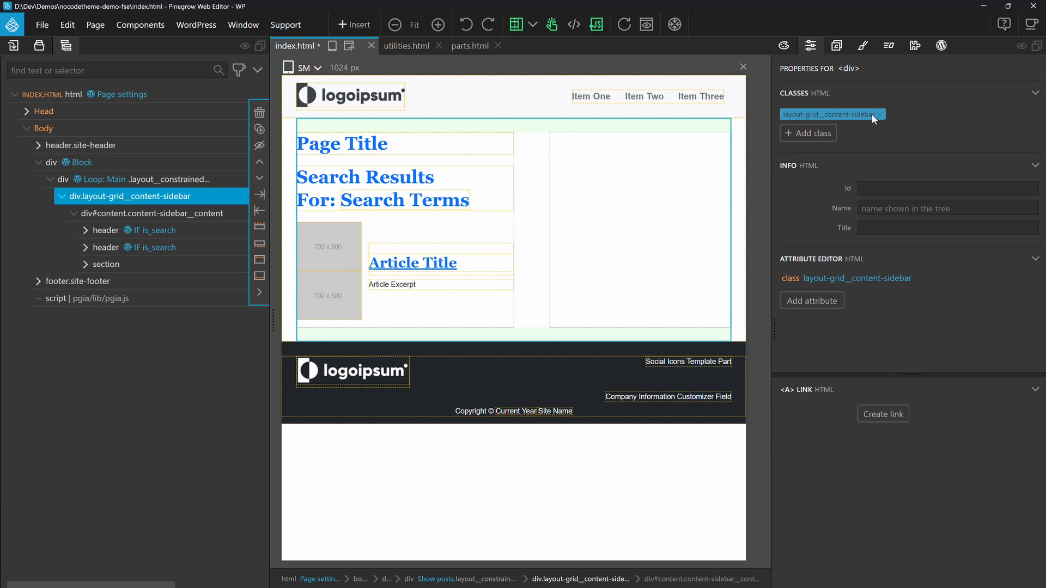
{"action": "left_click", "coordinate": [880, 116]}
{"action": "left_click", "coordinate": [401, 146]}
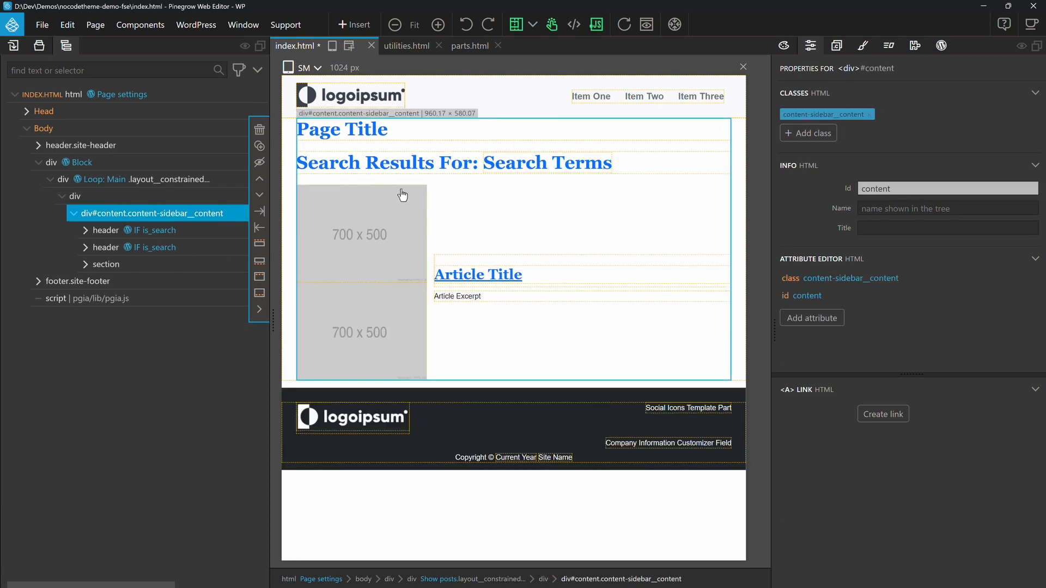
{"action": "left_click", "coordinate": [866, 116]}
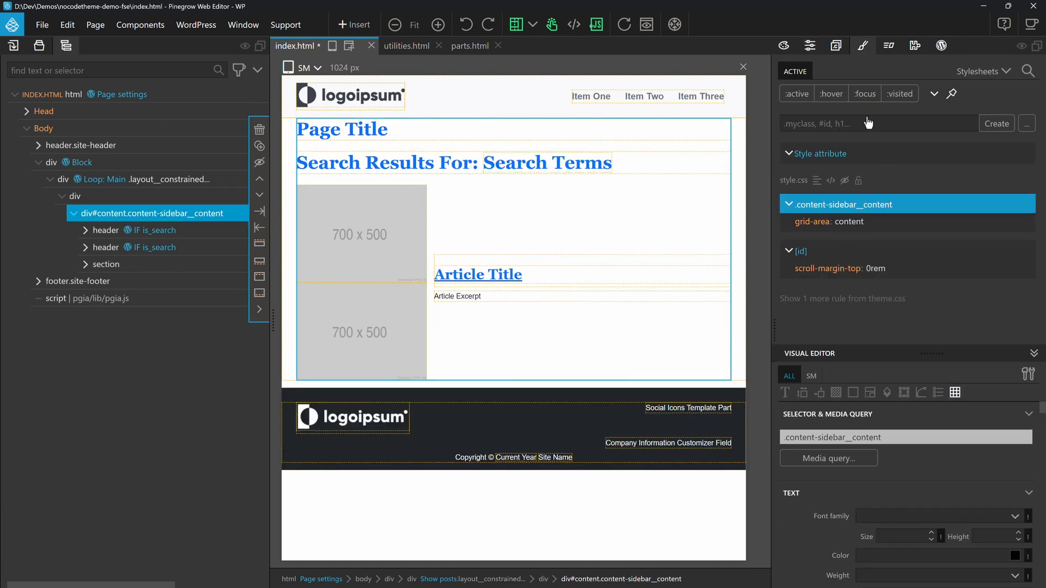
{"action": "left_click", "coordinate": [809, 47]}
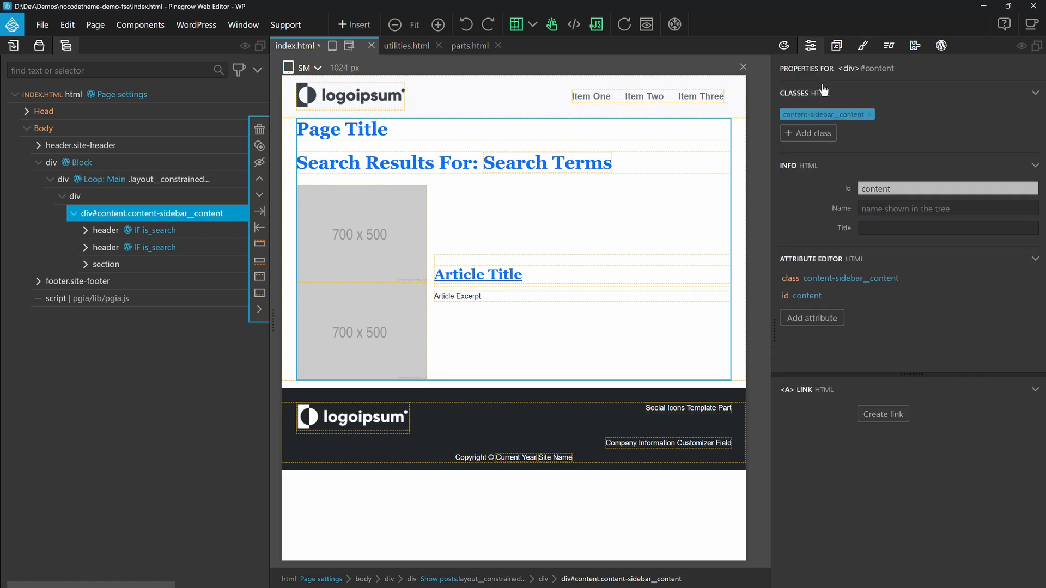
{"action": "left_click", "coordinate": [869, 115]}
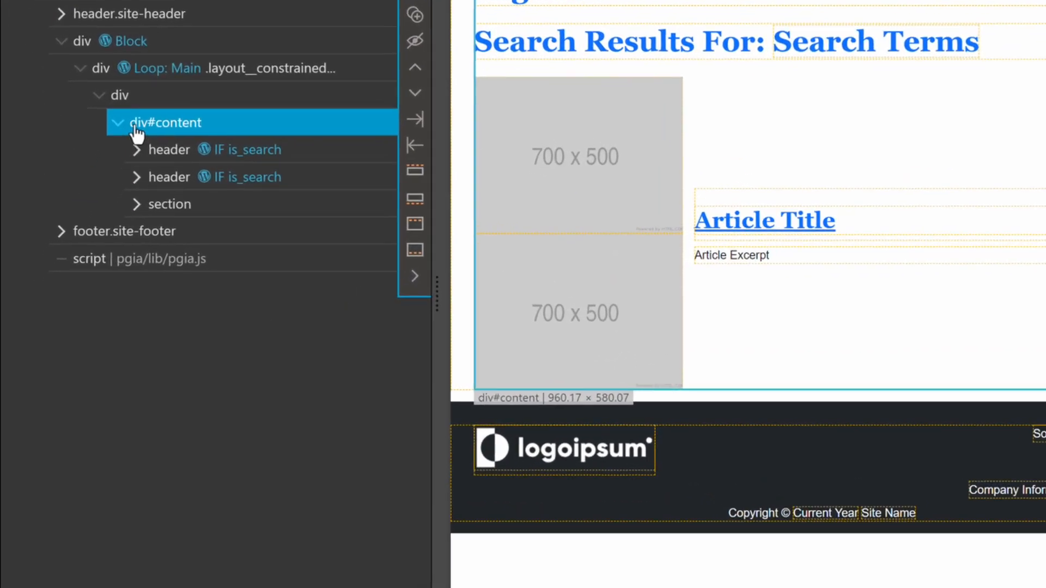
Step: Move div#content directly into the Loop: Main div and delete the emptied grid div
{"action": "left_click_drag", "start_coordinate": [135, 127], "coordinate": [145, 92]}
{"action": "left_click", "coordinate": [160, 207]}
{"action": "key", "text": "Delete"}
Step: Set the repeated loop item of the Loop: Main div's Show Posts action to li
{"action": "left_click", "coordinate": [232, 74]}
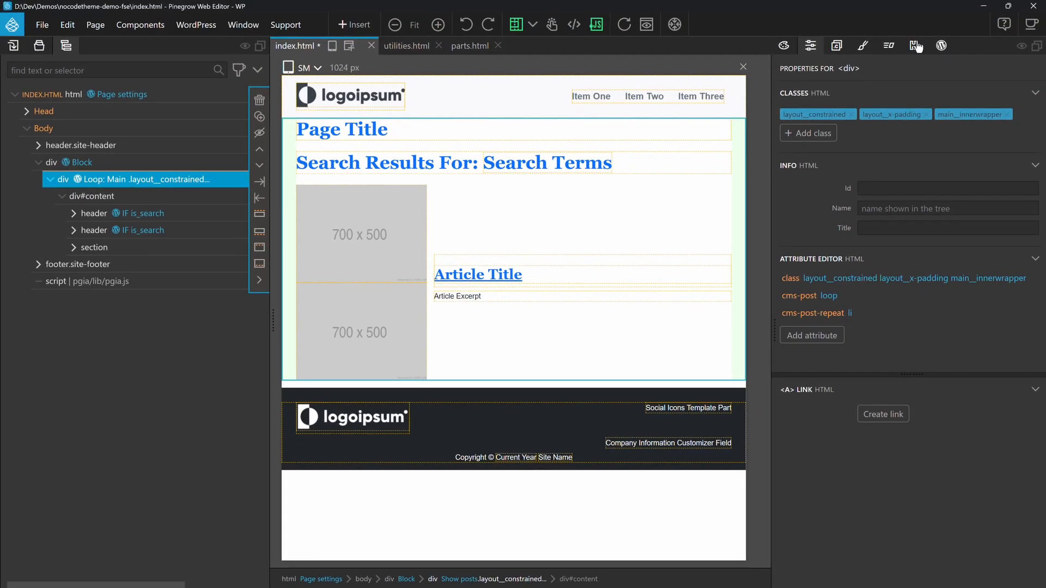
{"action": "left_click", "coordinate": [916, 47]}
{"action": "left_click", "coordinate": [914, 302]}
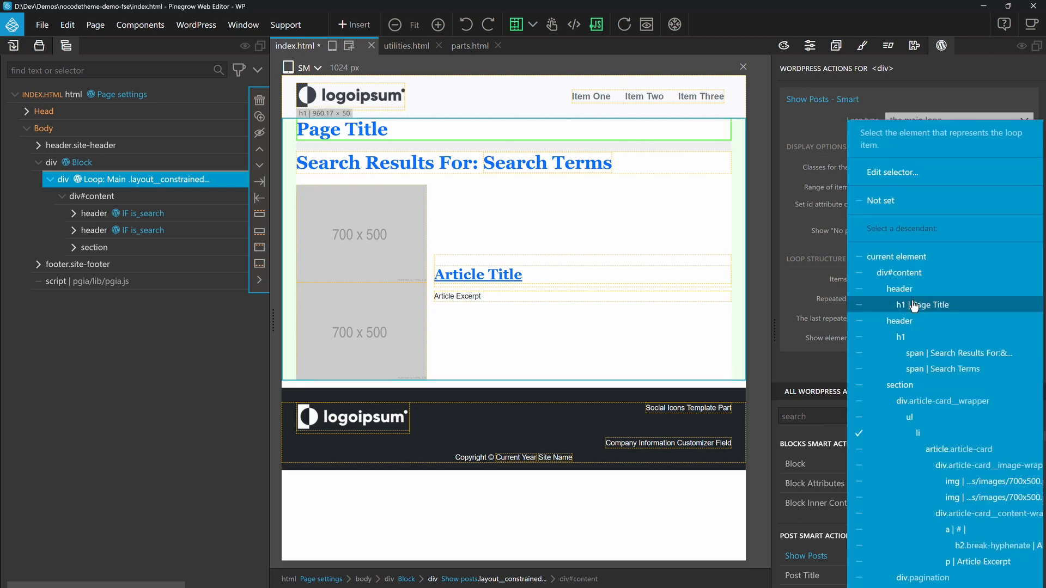
{"action": "left_click", "coordinate": [919, 434]}
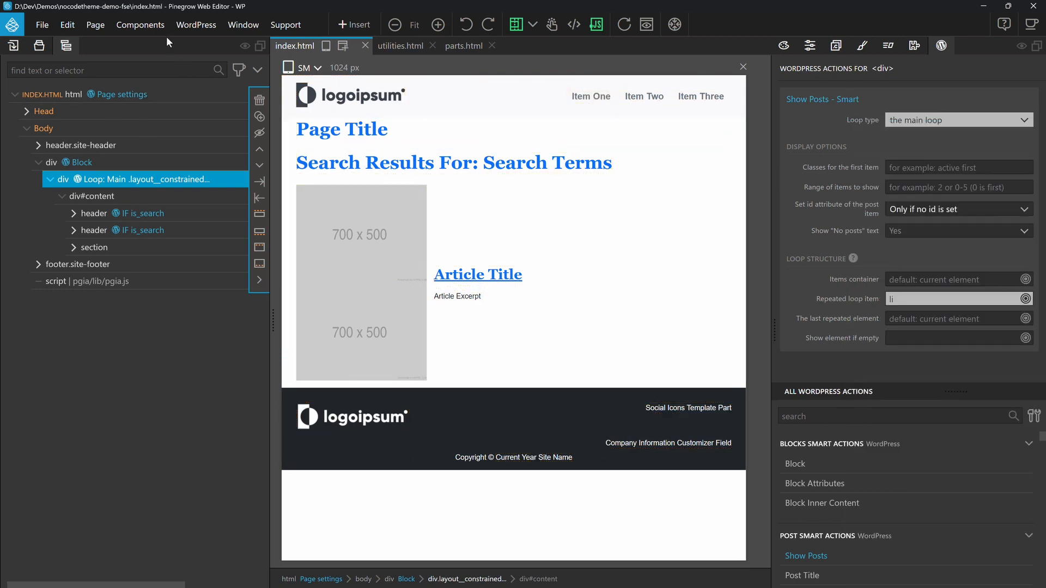
Step: Save index.html and export the WordPress theme
{"action": "key", "text": "ctrl+s"}
{"action": "left_click", "coordinate": [196, 24]}
{"action": "left_click", "coordinate": [203, 49]}
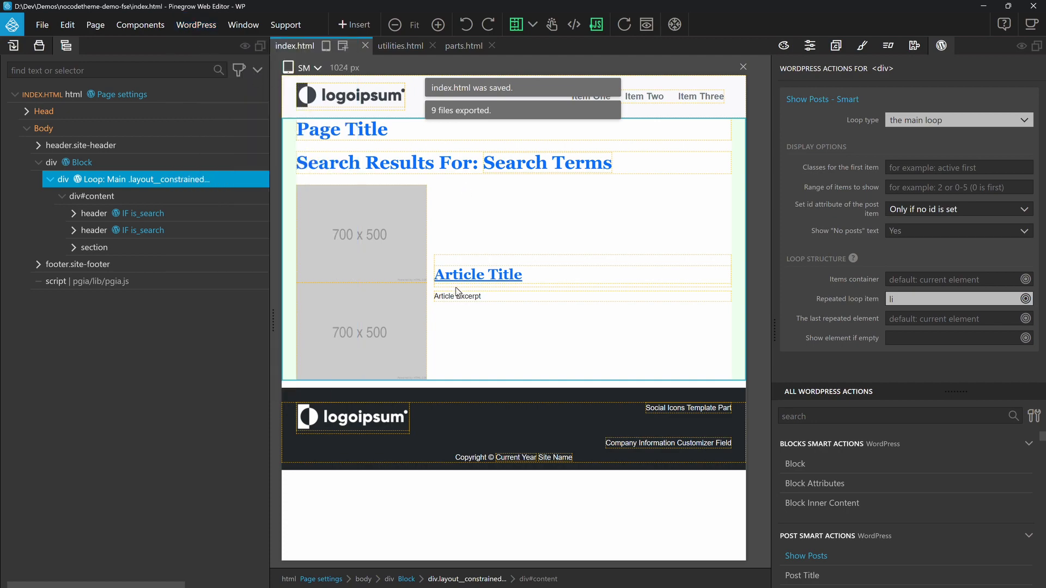
Step: Switch to the browser, reload the Employees archive, and check its layout and that of the Articles page
{"action": "key", "text": "alt+Tab"}
{"action": "left_click", "coordinate": [39, 28]}
{"action": "scroll", "coordinate": [521, 251], "scroll_direction": "down", "scroll_amount": 15}
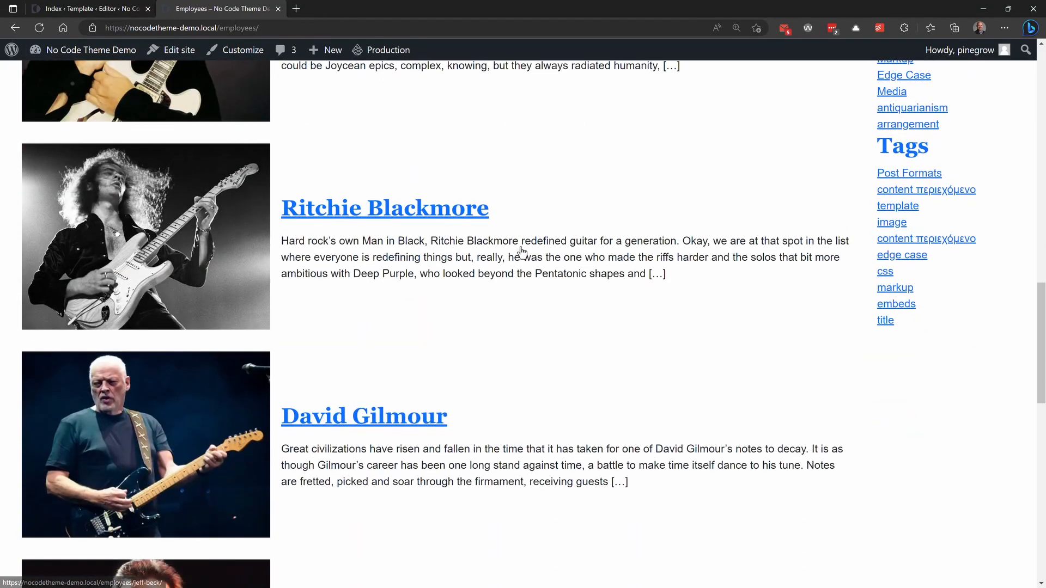
{"action": "scroll", "coordinate": [521, 251], "scroll_direction": "up", "scroll_amount": 15}
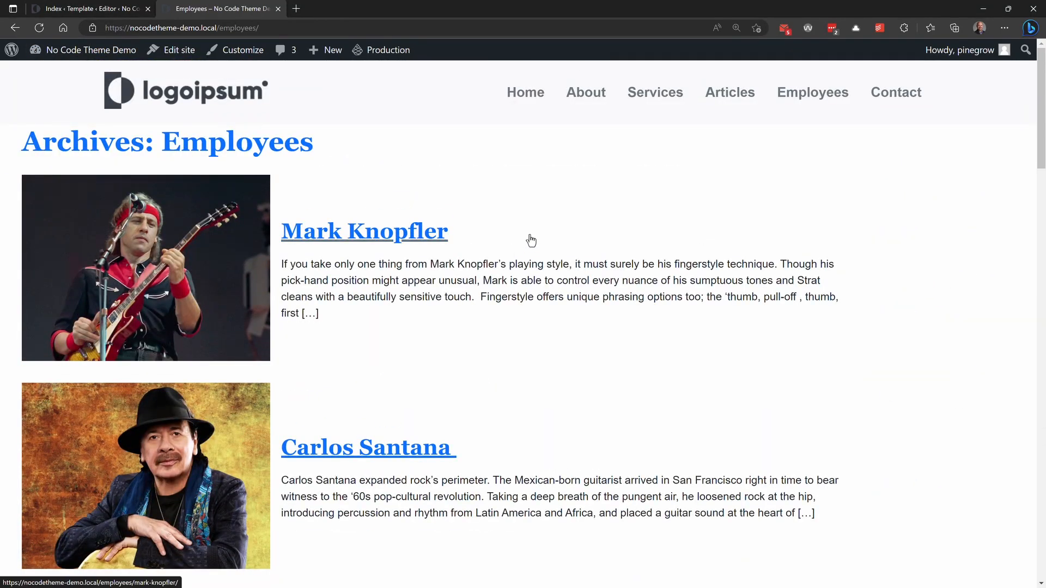
{"action": "left_click", "coordinate": [735, 93]}
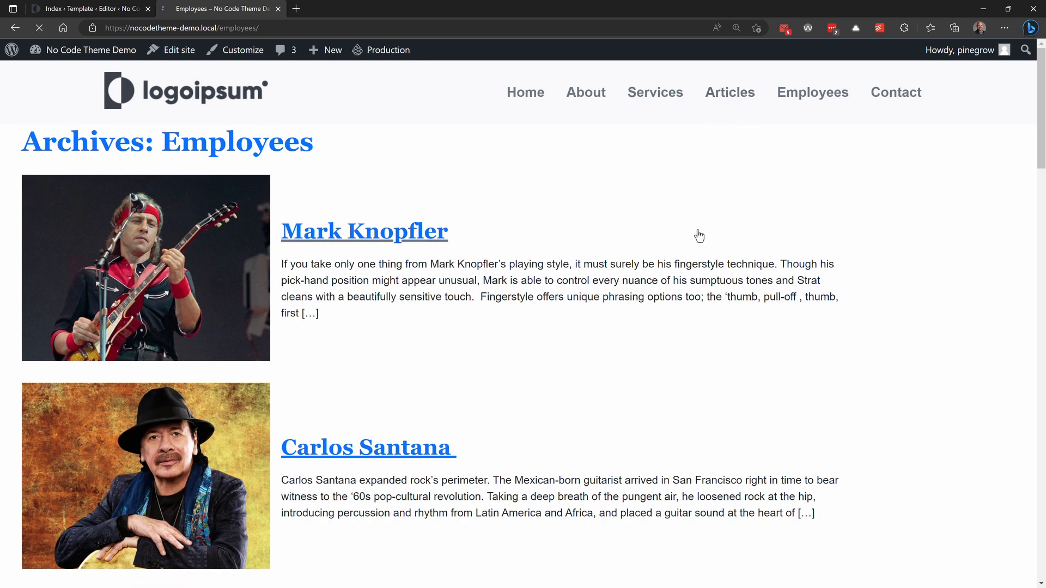
{"action": "scroll", "coordinate": [697, 234], "scroll_direction": "down", "scroll_amount": 10}
{"action": "scroll", "coordinate": [697, 234], "scroll_direction": "down", "scroll_amount": 5}
{"action": "scroll", "coordinate": [695, 233], "scroll_direction": "up", "scroll_amount": 15}
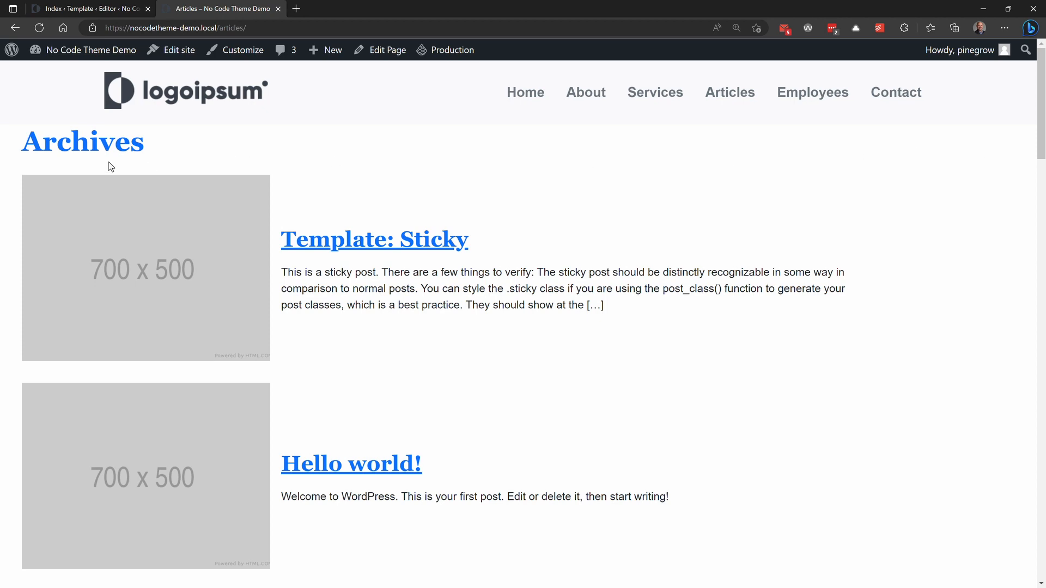
Step: Switch to Pinegrow and copy the layout__constrained and layout__x-padding class names from the header's header__innerwrapper div
{"action": "key", "text": "alt+Tab"}
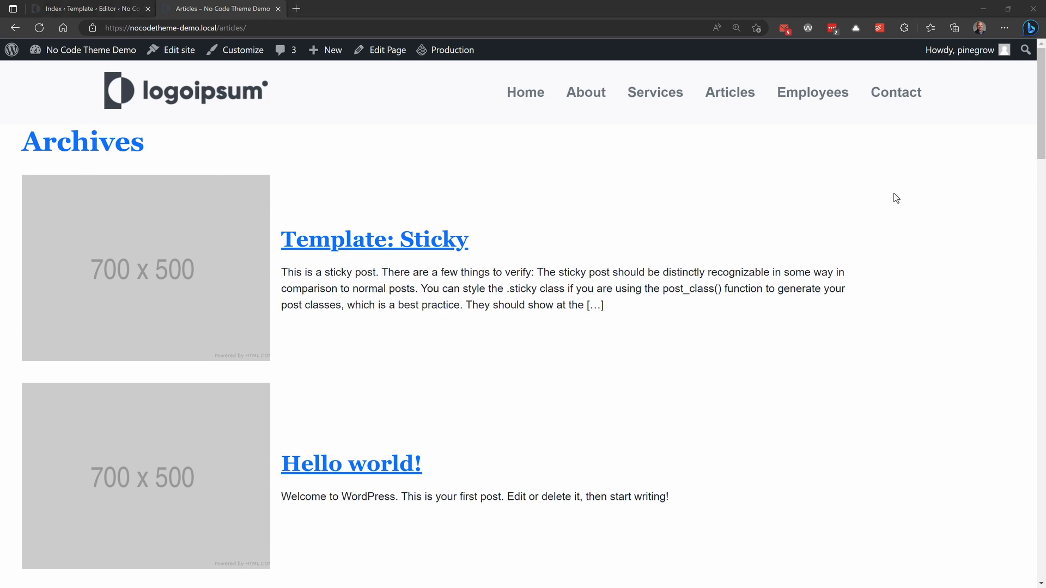
{"action": "left_click", "coordinate": [173, 147]}
{"action": "left_click", "coordinate": [38, 145]}
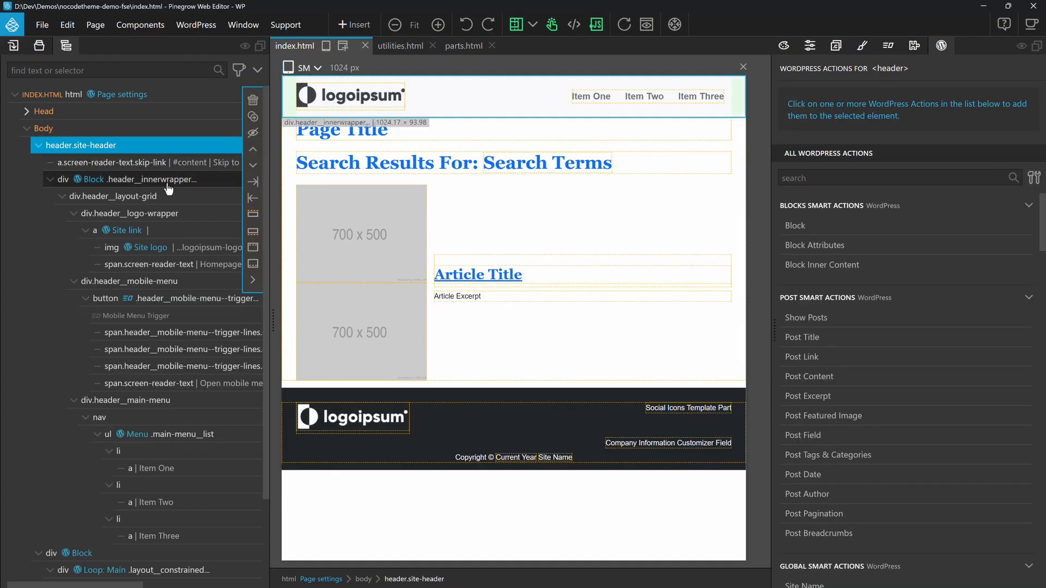
{"action": "left_click", "coordinate": [167, 182]}
{"action": "left_click", "coordinate": [809, 46]}
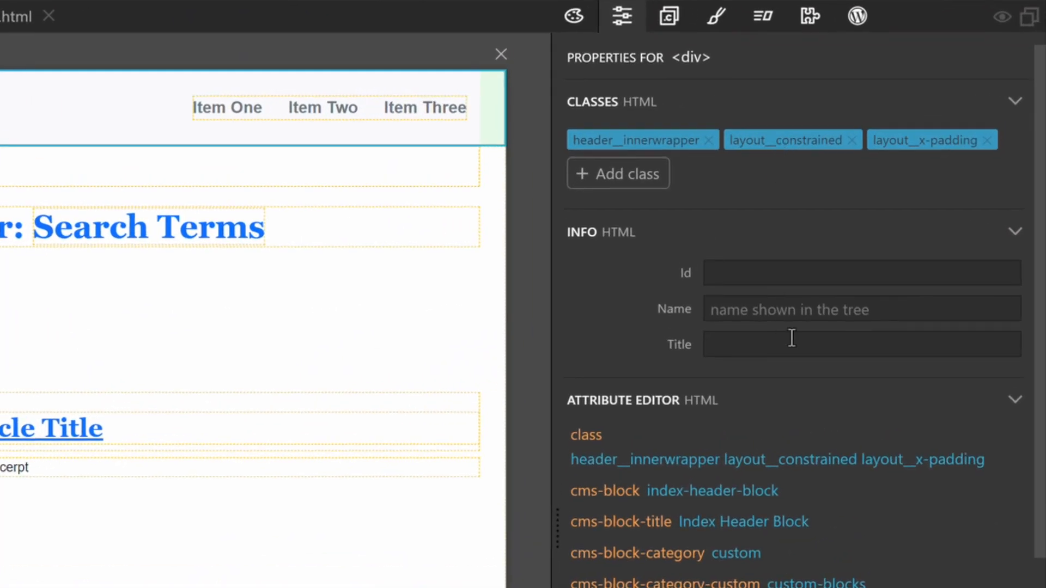
{"action": "scroll", "coordinate": [866, 256], "scroll_direction": "down", "scroll_amount": 1}
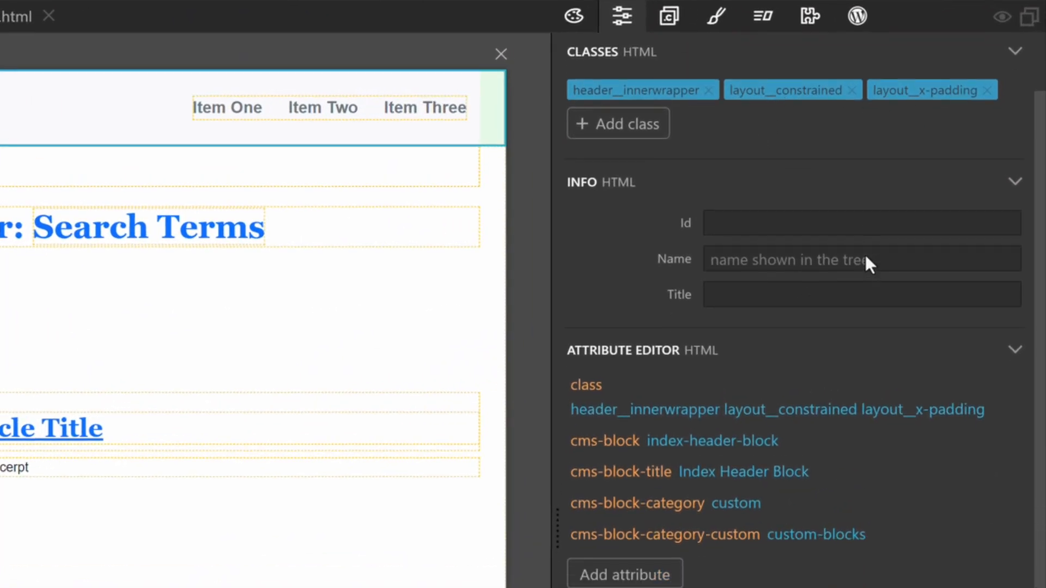
{"action": "left_click", "coordinate": [735, 423]}
{"action": "left_click", "coordinate": [739, 420]}
{"action": "left_click_drag", "start_coordinate": [727, 422], "coordinate": [827, 422]}
{"action": "left_click_drag", "start_coordinate": [729, 422], "coordinate": [986, 411]}
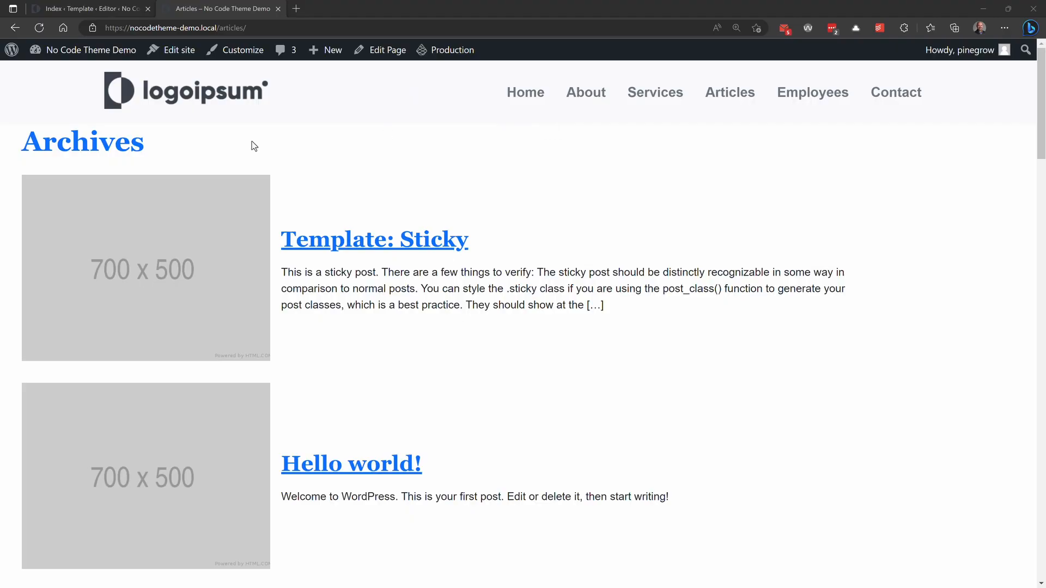
Step: Switch to the browser and open the Index template for editing in the site editor with its list view shown
{"action": "left_click", "coordinate": [170, 50]}
{"action": "left_click", "coordinate": [110, 224]}
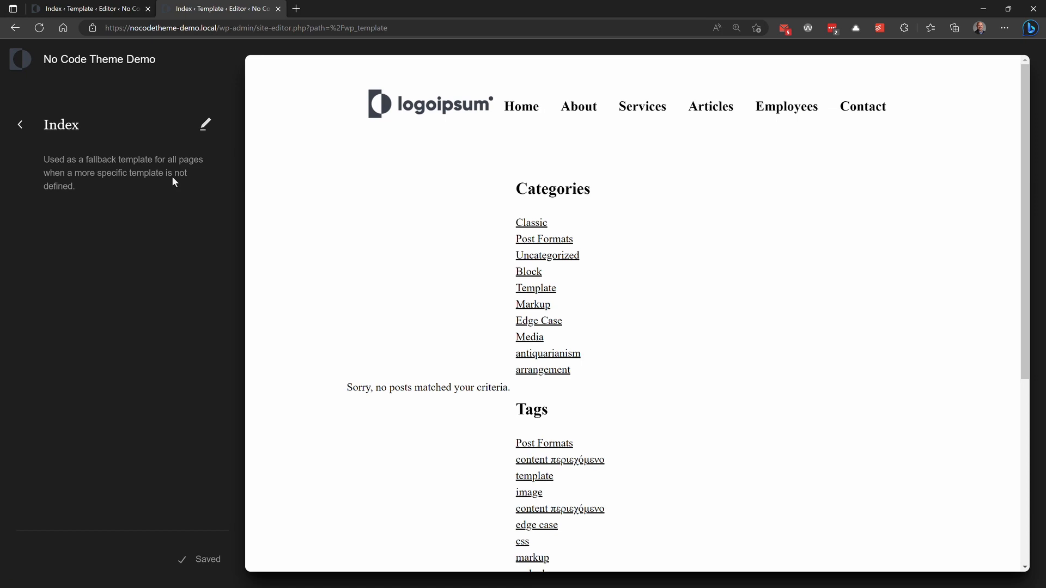
{"action": "left_click", "coordinate": [205, 122]}
{"action": "left_click", "coordinate": [170, 59]}
Step: Add the CSS classes layout__constrained layout__x-padding to the Row block and save the Index template
{"action": "left_click", "coordinate": [55, 154]}
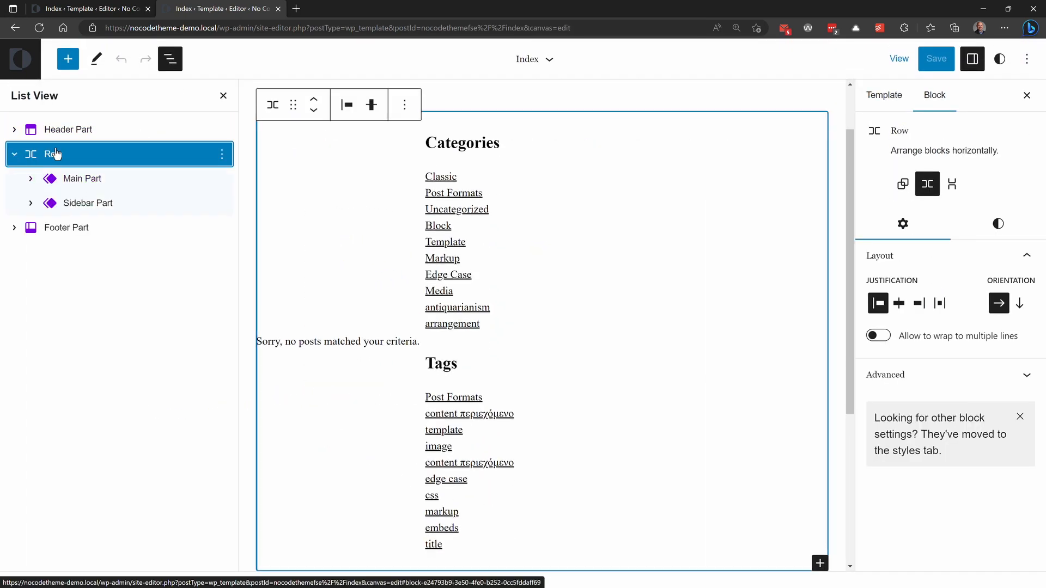
{"action": "left_click", "coordinate": [929, 377]}
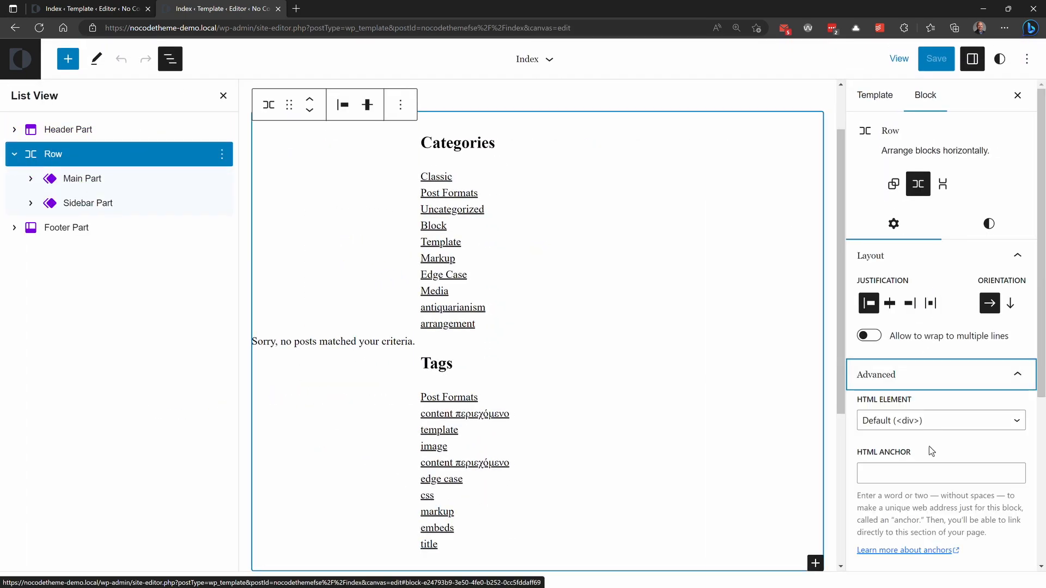
{"action": "left_click", "coordinate": [926, 473]}
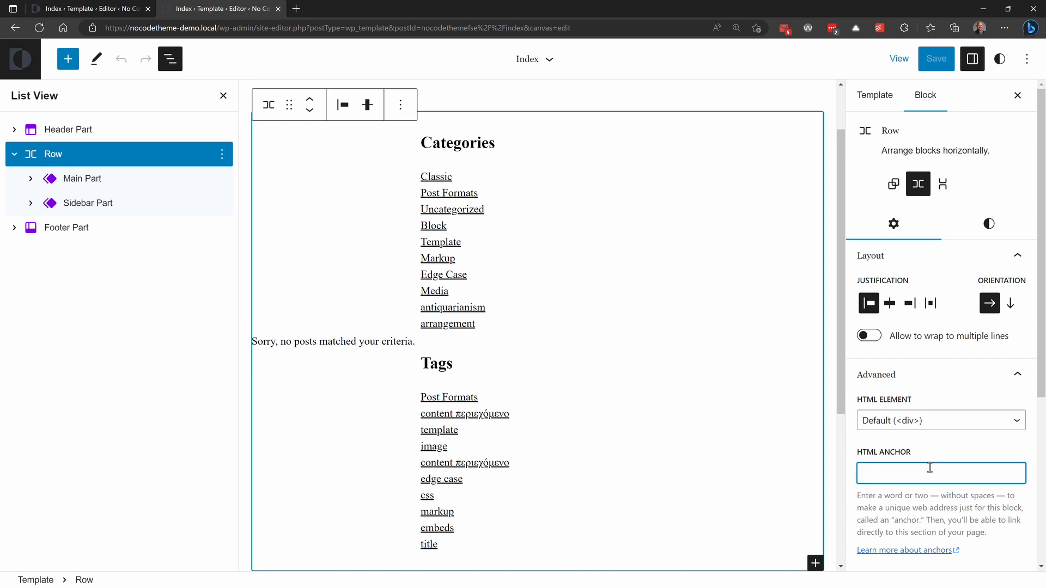
{"action": "scroll", "coordinate": [926, 469], "scroll_direction": "down", "scroll_amount": 5}
{"action": "left_click", "coordinate": [922, 344]}
{"action": "key", "text": "ctrl+v"}
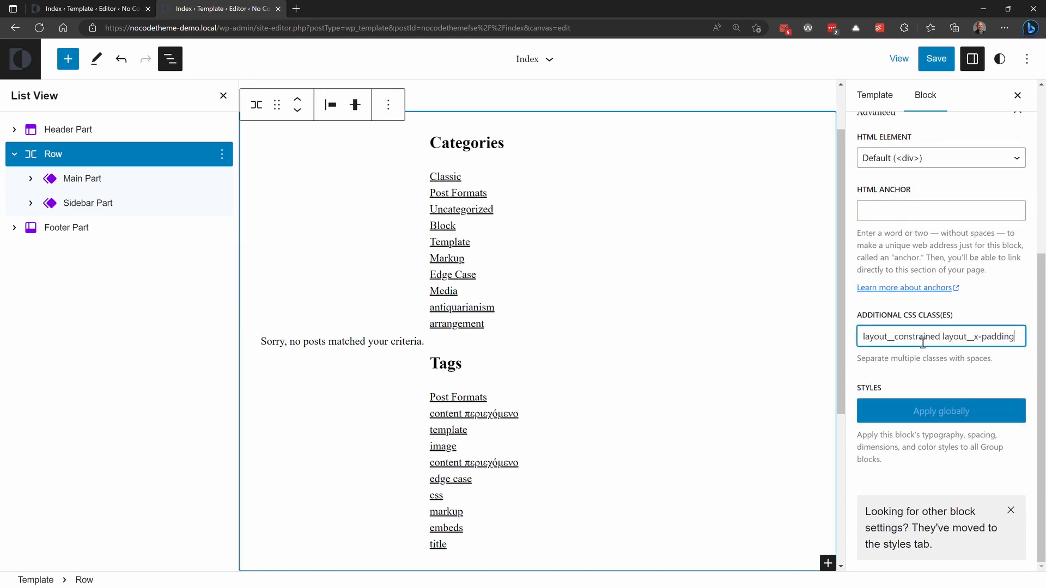
{"action": "left_click", "coordinate": [932, 62]}
Step: View the site's front page on the front end in a new tab and close the old editor tabs
{"action": "left_click", "coordinate": [899, 58]}
{"action": "left_click", "coordinate": [784, 182]}
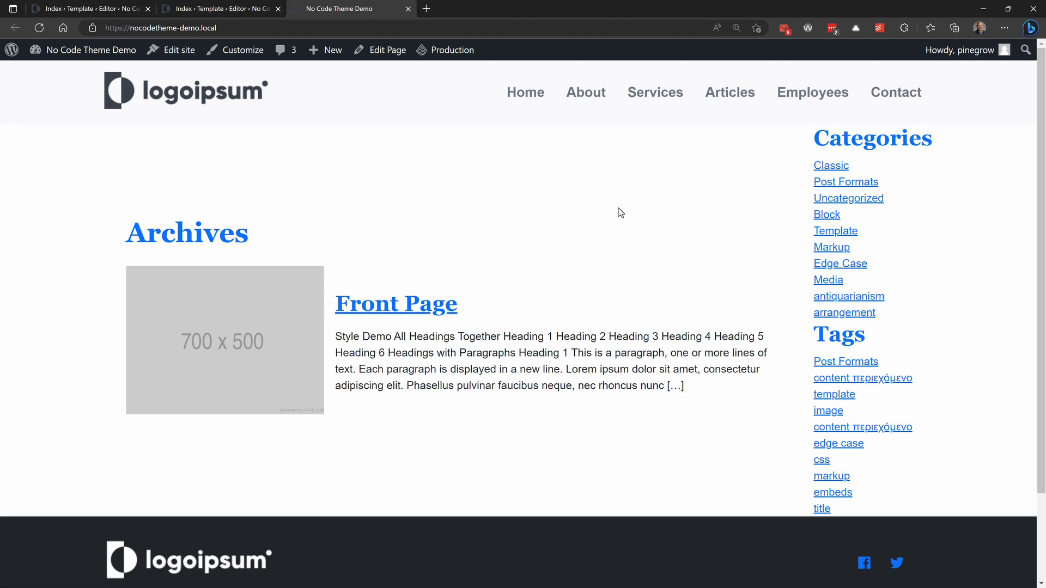
{"action": "left_click", "coordinate": [147, 9]}
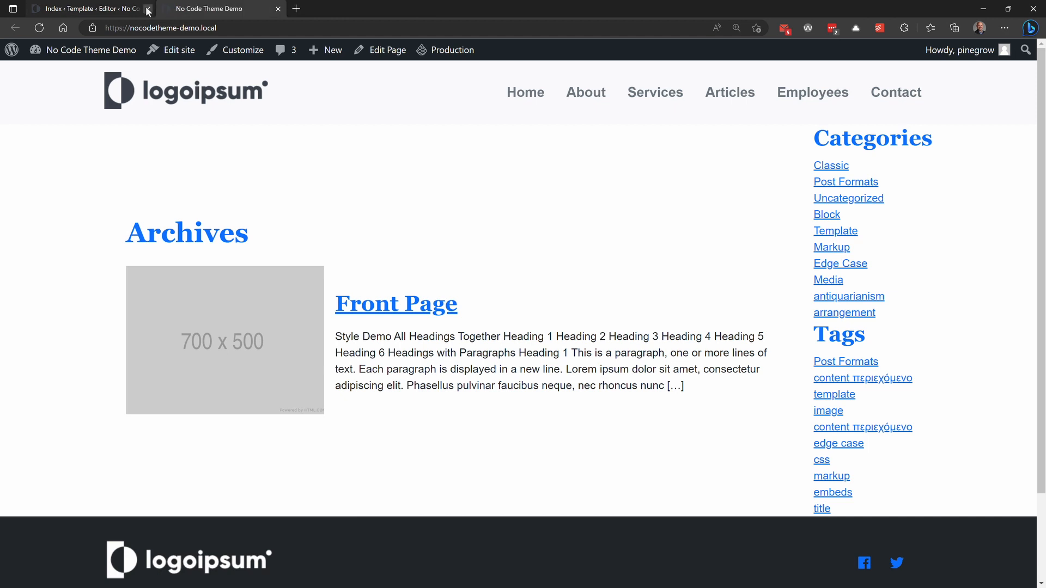
Step: Open the site editor's template management and create a new Page template for all pages
{"action": "left_click", "coordinate": [178, 52]}
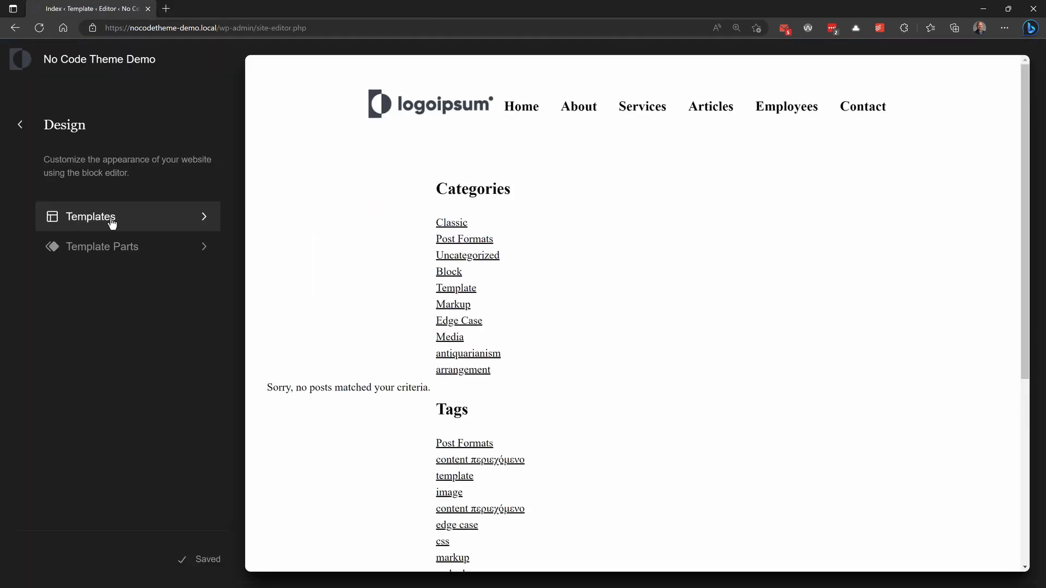
{"action": "left_click", "coordinate": [112, 220]}
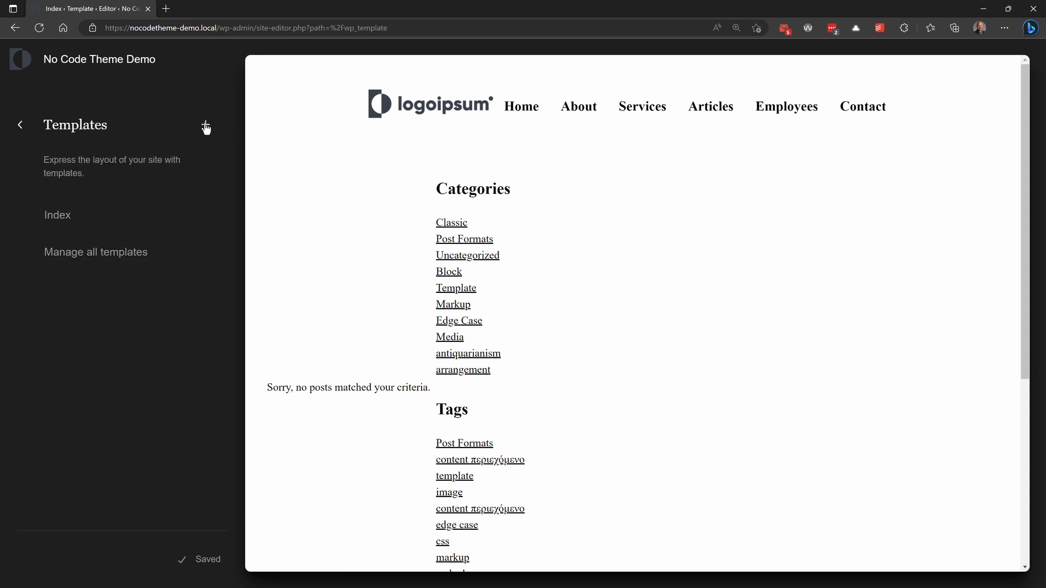
{"action": "left_click", "coordinate": [120, 253]}
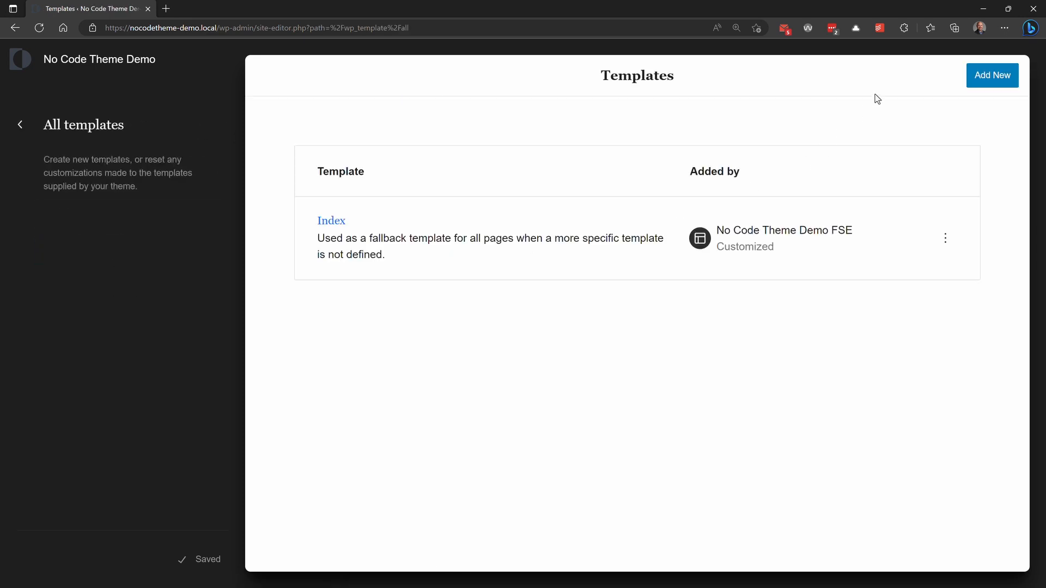
{"action": "left_click", "coordinate": [987, 77]}
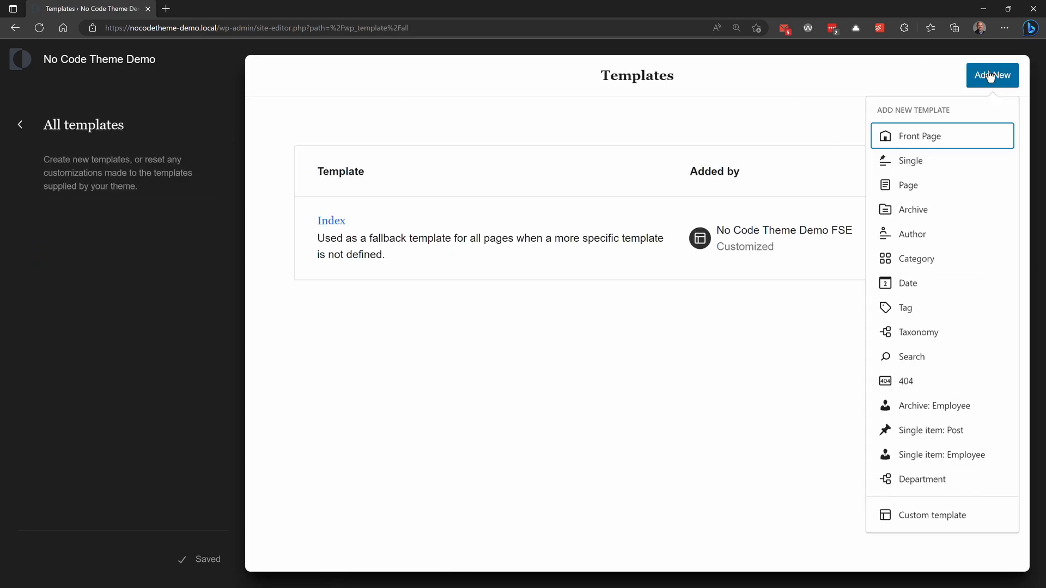
{"action": "left_click", "coordinate": [908, 186]}
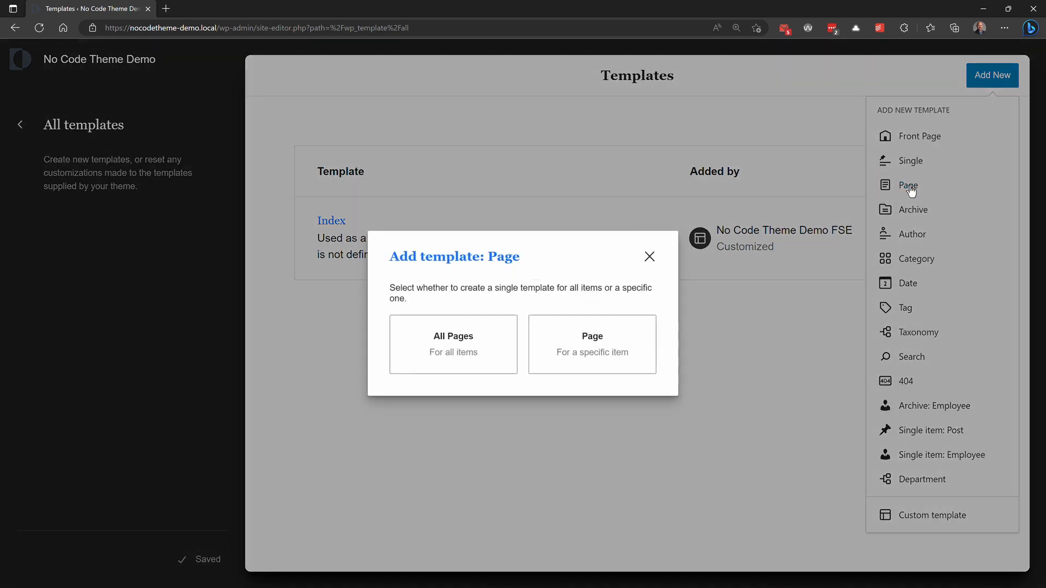
{"action": "left_click", "coordinate": [460, 361]}
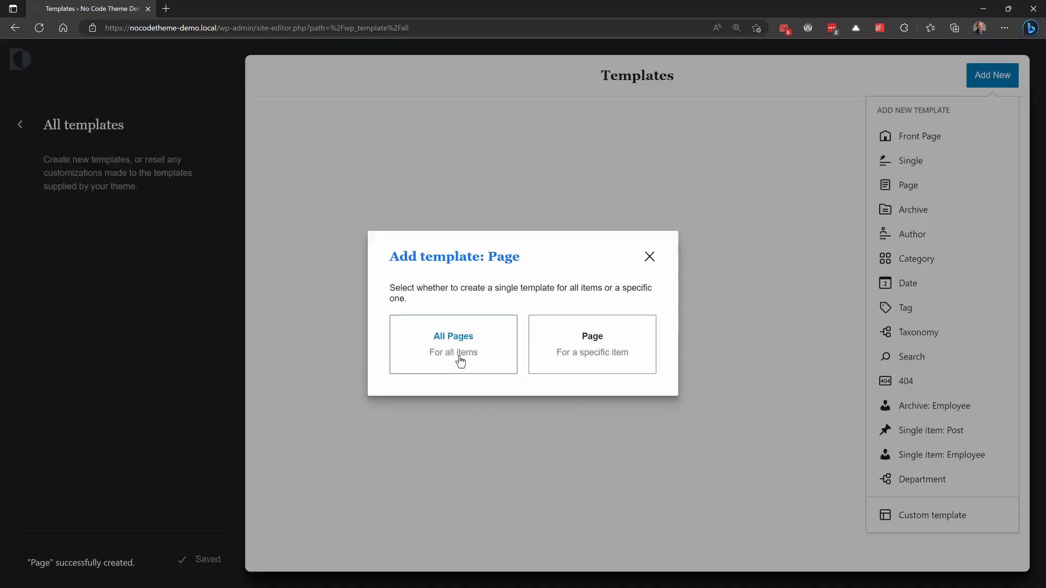
{"action": "left_click", "coordinate": [649, 257]}
Step: Open the new Page template and examine its block structure, including the Row and the Main Part's block options
{"action": "left_click", "coordinate": [329, 303]}
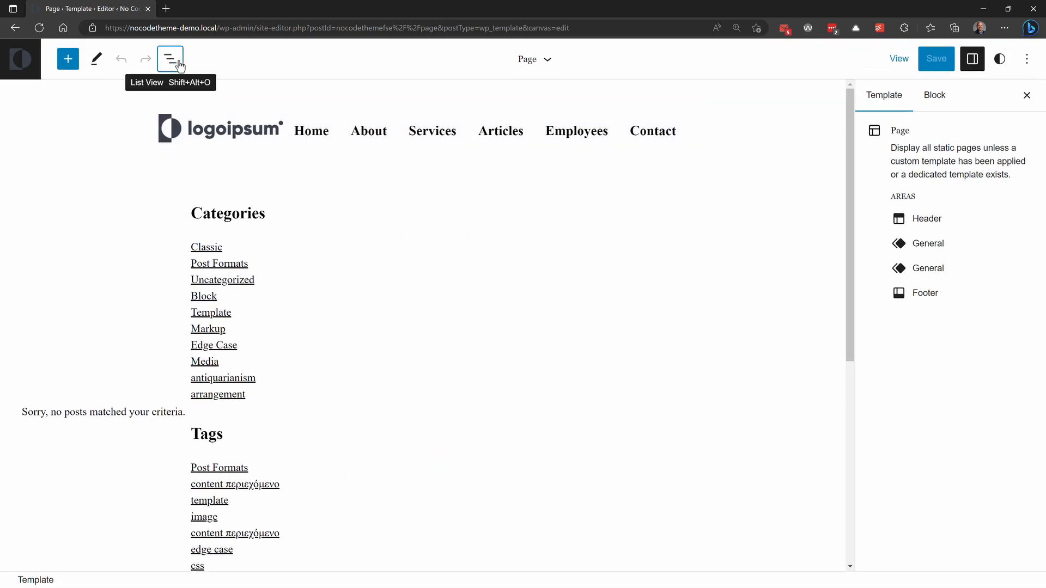
{"action": "left_click", "coordinate": [170, 59]}
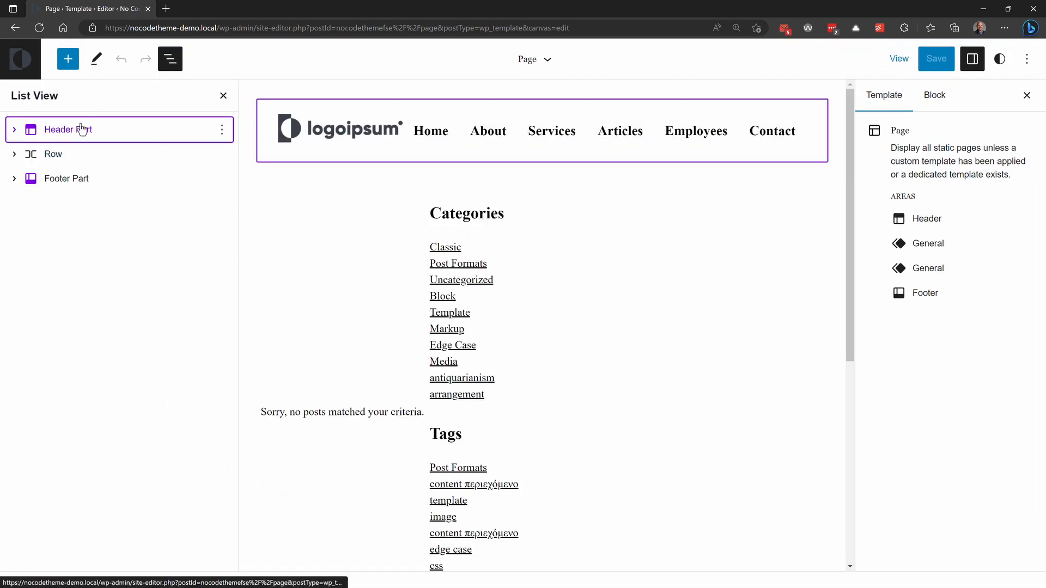
{"action": "left_click", "coordinate": [17, 154]}
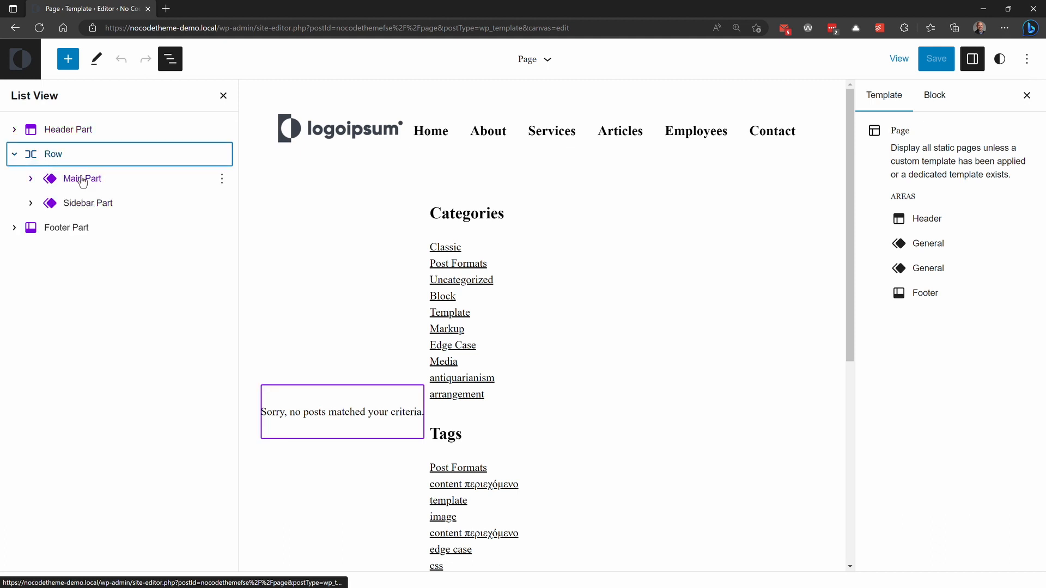
{"action": "left_click", "coordinate": [31, 181]}
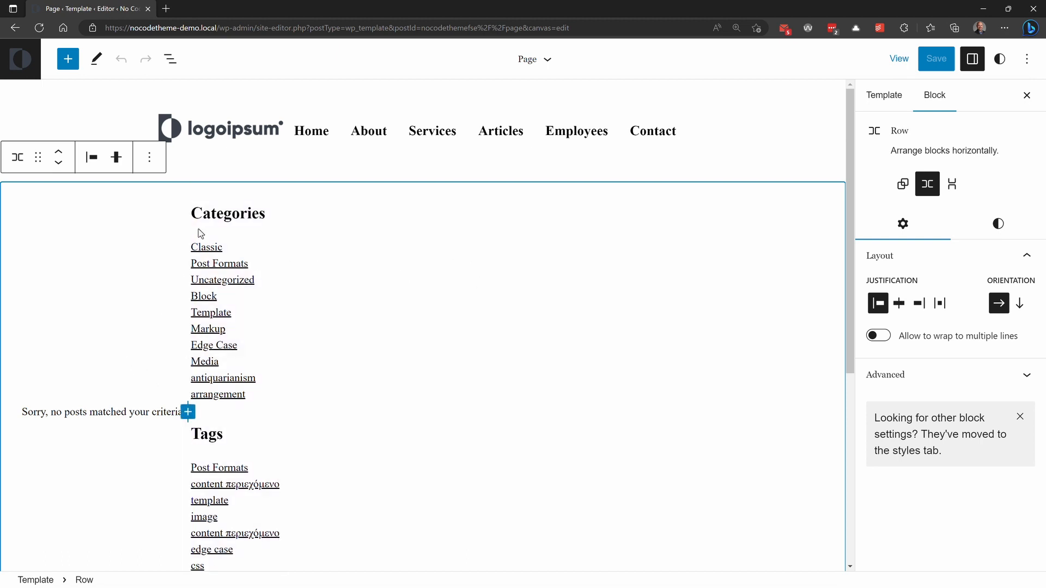
{"action": "left_click", "coordinate": [169, 60]}
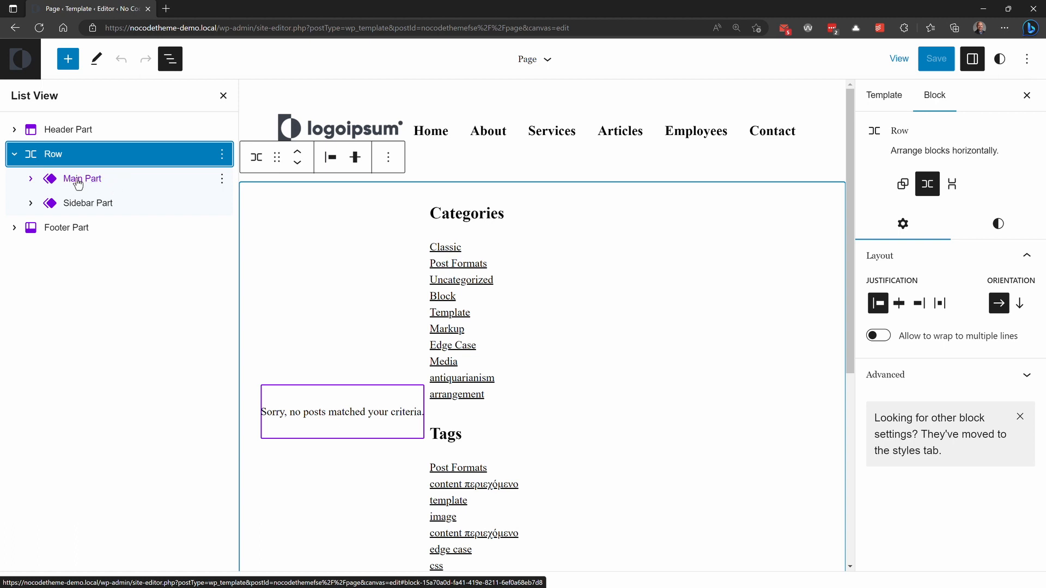
{"action": "left_click", "coordinate": [221, 179]}
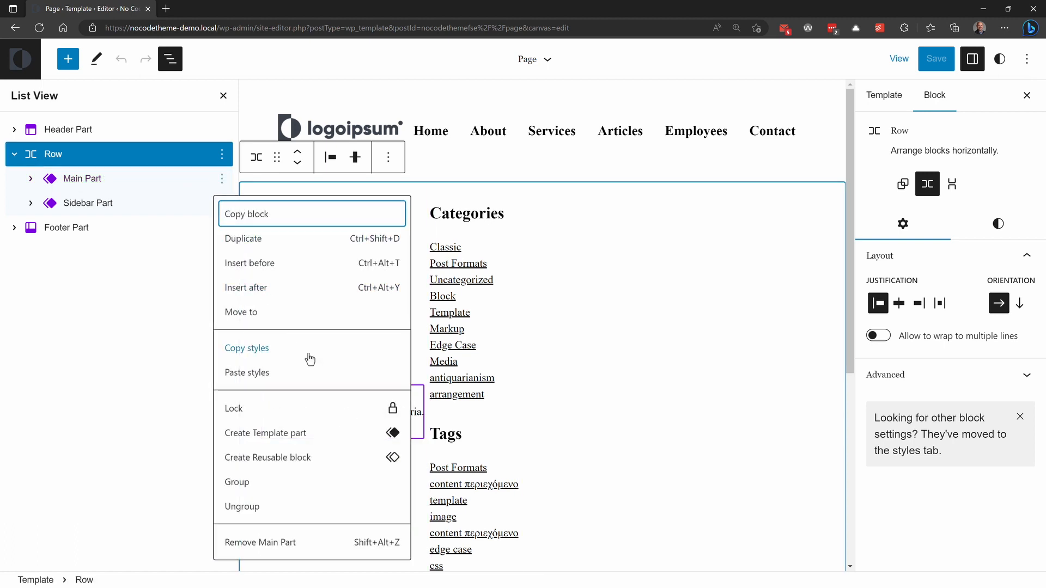
{"action": "left_click", "coordinate": [164, 181]}
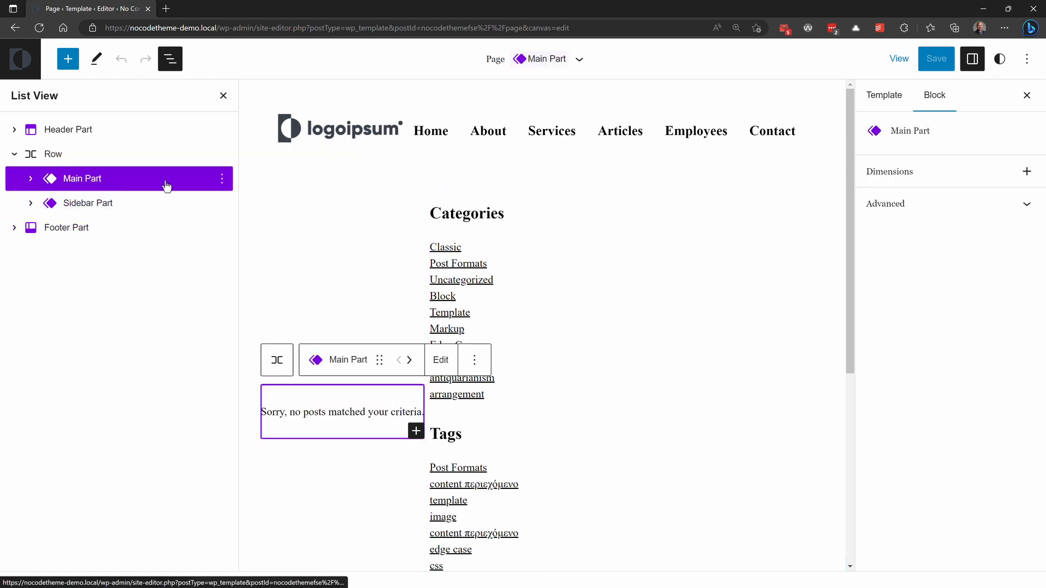
Step: Return to the template parts management and rename the Main Part template part as Index Main Part
{"action": "left_click", "coordinate": [34, 63]}
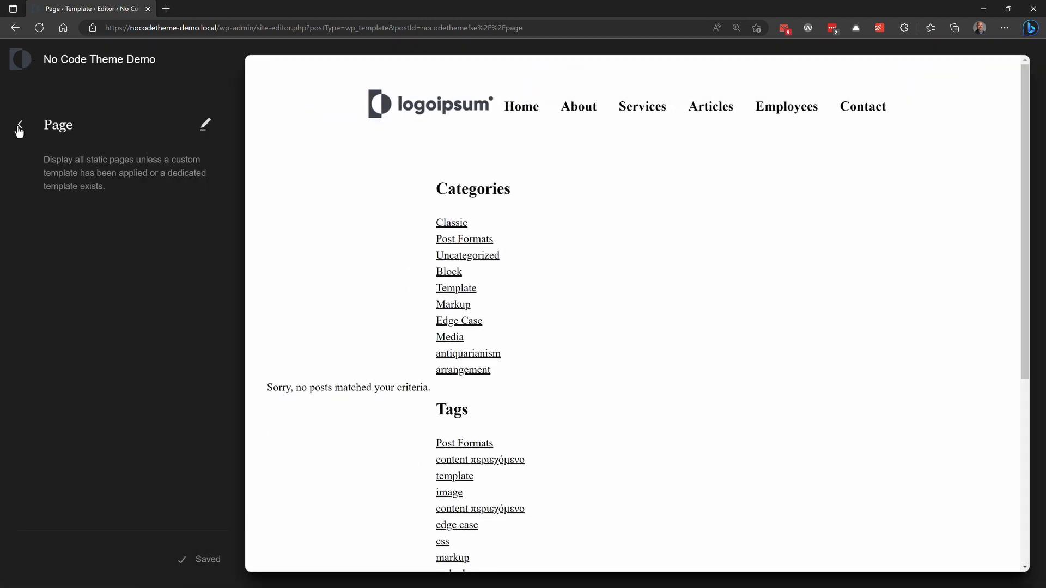
{"action": "left_click", "coordinate": [19, 129]}
{"action": "left_click", "coordinate": [22, 127]}
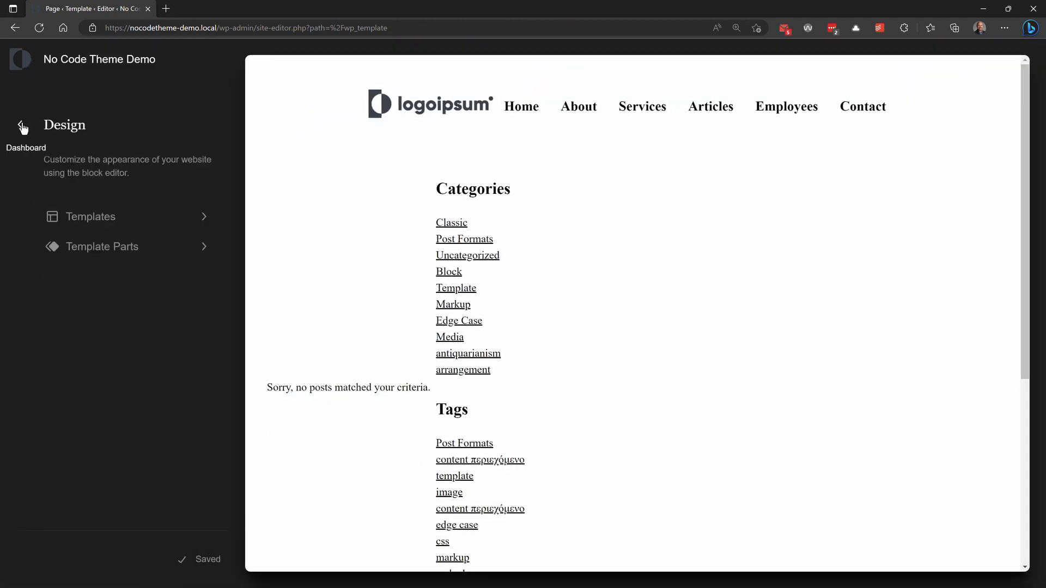
{"action": "left_click", "coordinate": [79, 247]}
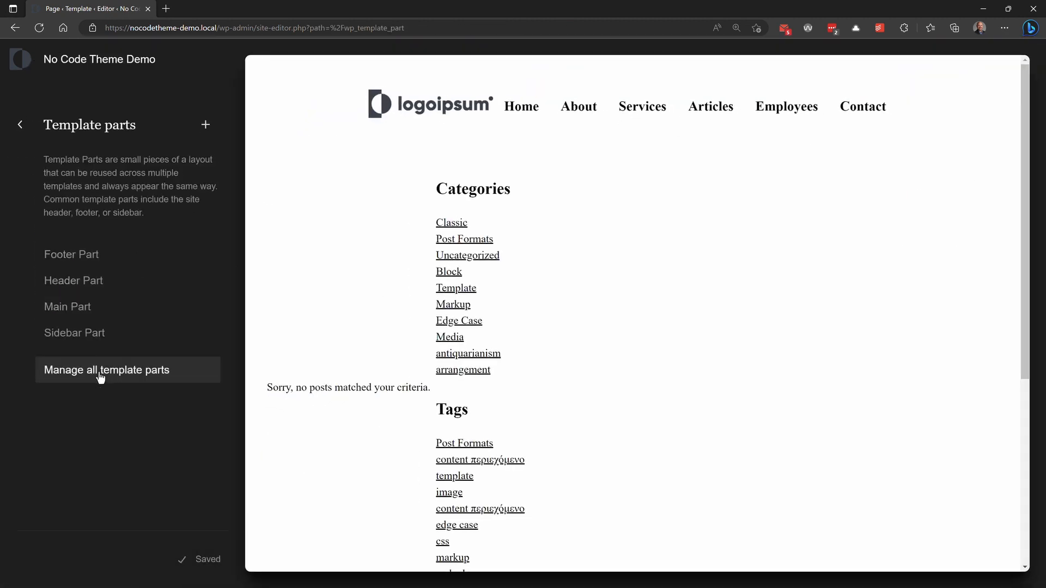
{"action": "left_click", "coordinate": [101, 376]}
{"action": "left_click", "coordinate": [945, 345]}
{"action": "left_click", "coordinate": [853, 384]}
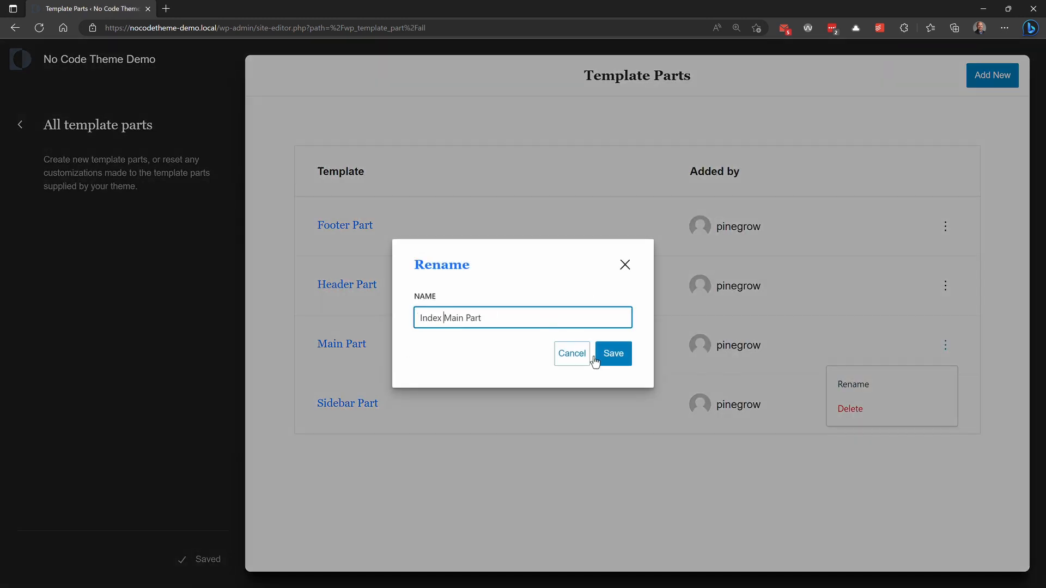
{"action": "left_click", "coordinate": [612, 361]}
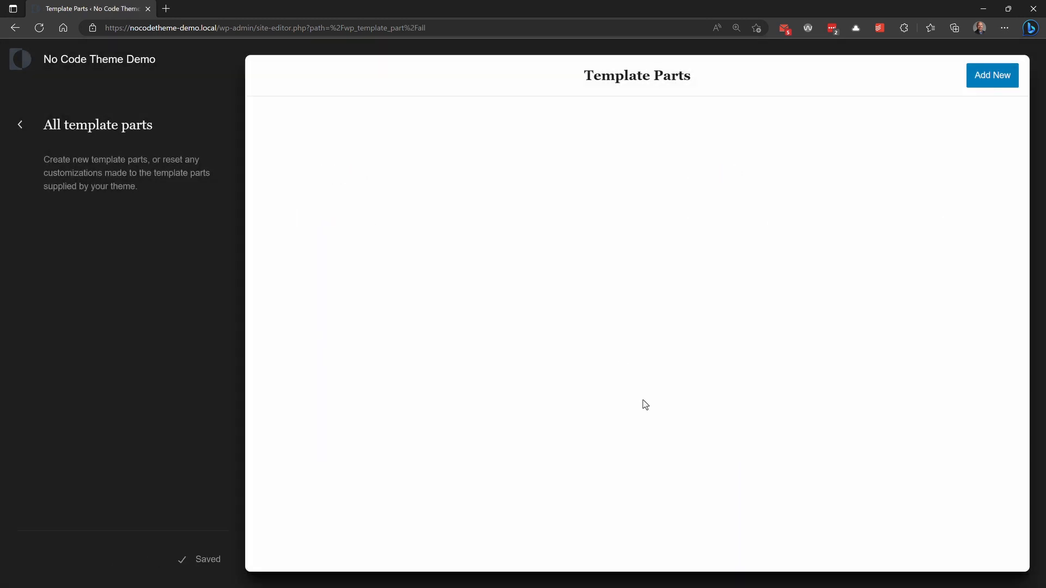
Step: Reopen the Page template for editing and remove the Row block containing the Index Main Part and Sidebar Part
{"action": "left_click", "coordinate": [17, 126]}
{"action": "left_click", "coordinate": [51, 216]}
{"action": "left_click", "coordinate": [63, 241]}
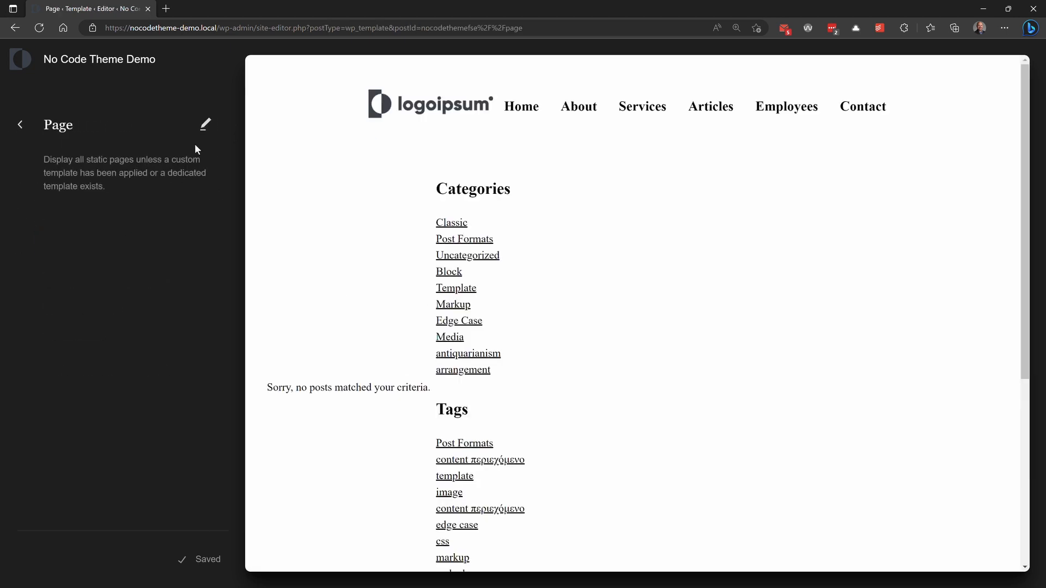
{"action": "left_click", "coordinate": [204, 125]}
{"action": "left_click", "coordinate": [170, 59]}
{"action": "left_click", "coordinate": [131, 154]}
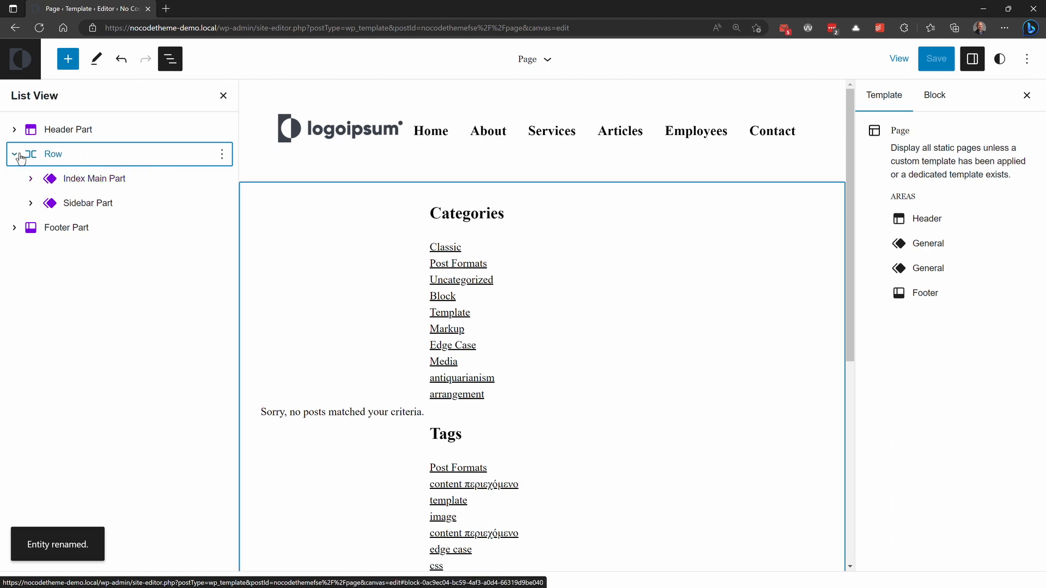
{"action": "left_click", "coordinate": [226, 157]}
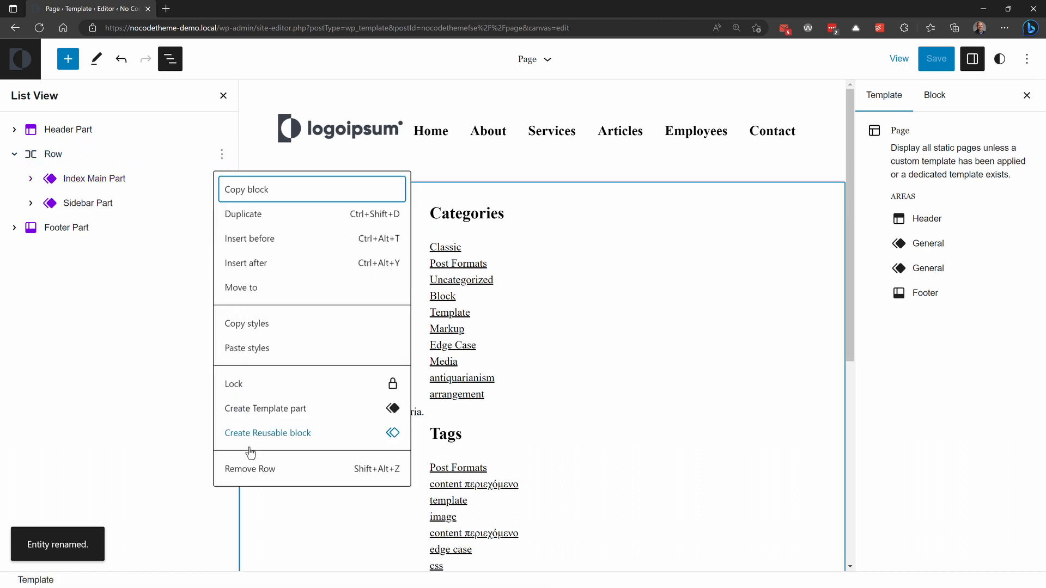
{"action": "left_click", "coordinate": [252, 470]}
Step: Insert a Group block with the plain Group layout after the Footer Part and show the template's block structure
{"action": "left_click", "coordinate": [67, 59]}
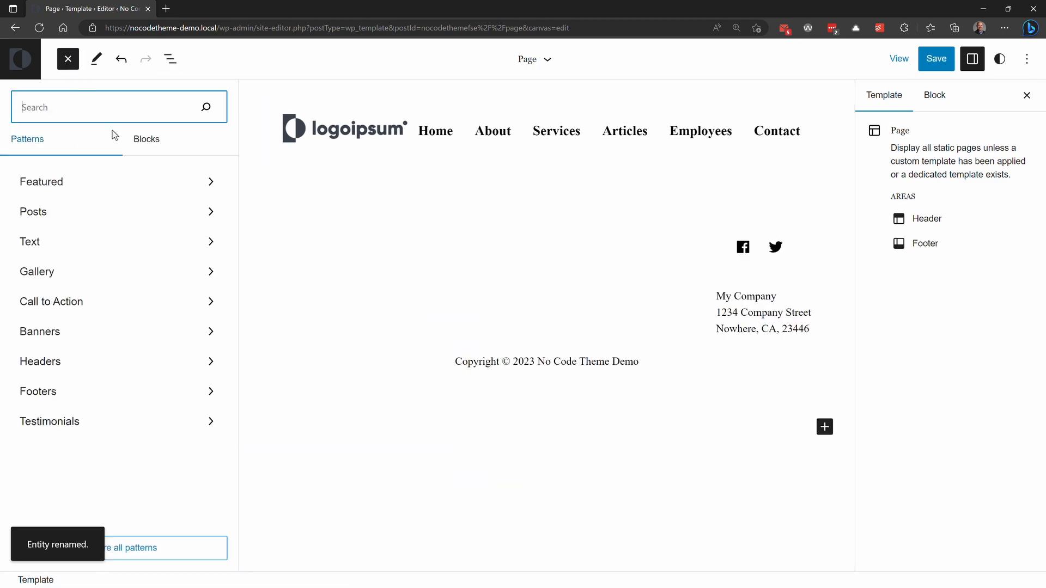
{"action": "left_click", "coordinate": [109, 139]}
{"action": "scroll", "coordinate": [114, 229], "scroll_direction": "down", "scroll_amount": 15}
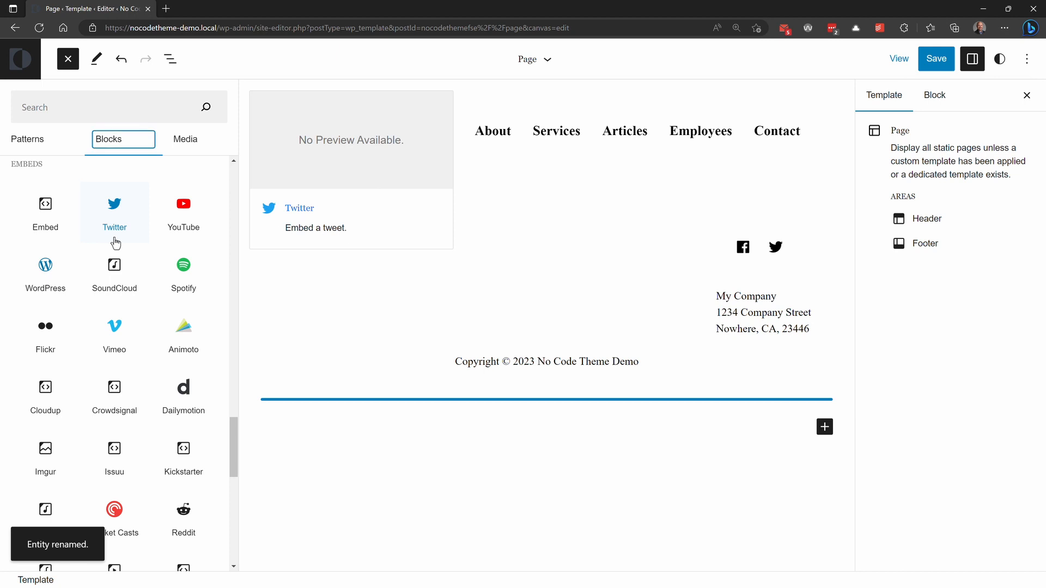
{"action": "left_click", "coordinate": [84, 109]}
{"action": "type", "text": "gr"}
{"action": "left_click", "coordinate": [47, 191]}
{"action": "left_click", "coordinate": [500, 471]}
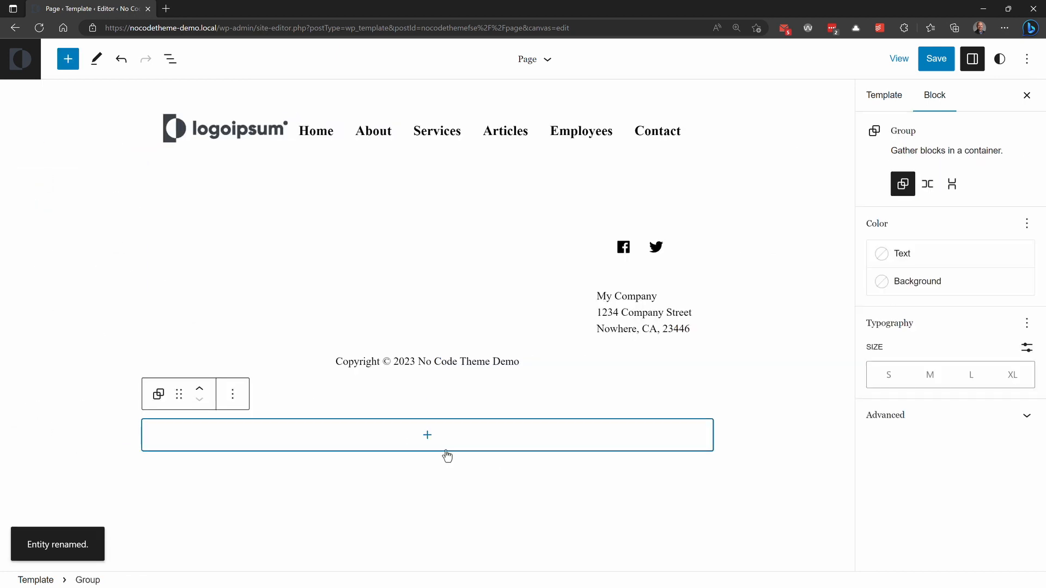
{"action": "left_click", "coordinate": [170, 59]}
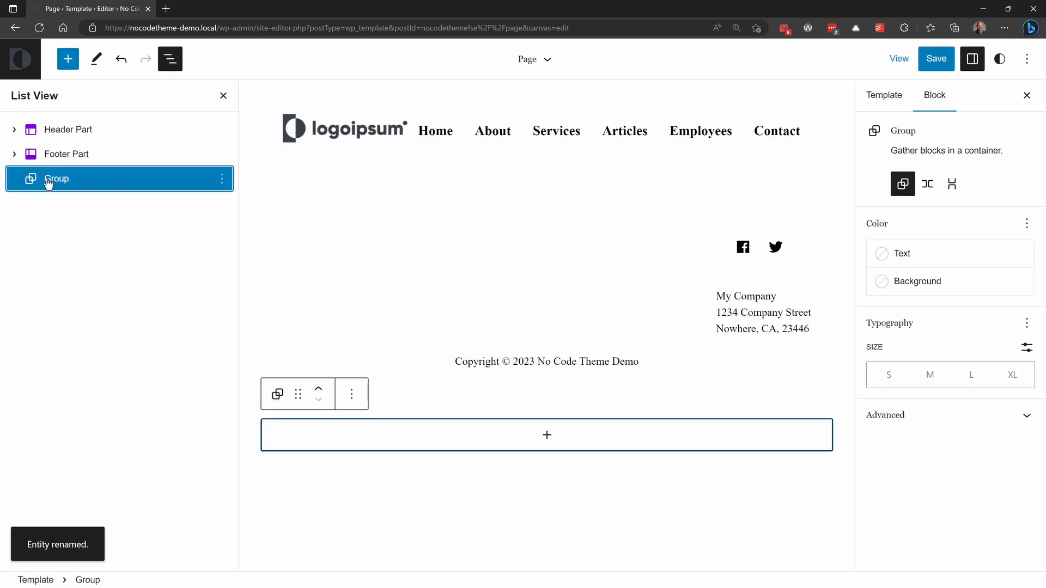
{"action": "left_click_drag", "start_coordinate": [47, 174], "coordinate": [74, 146]}
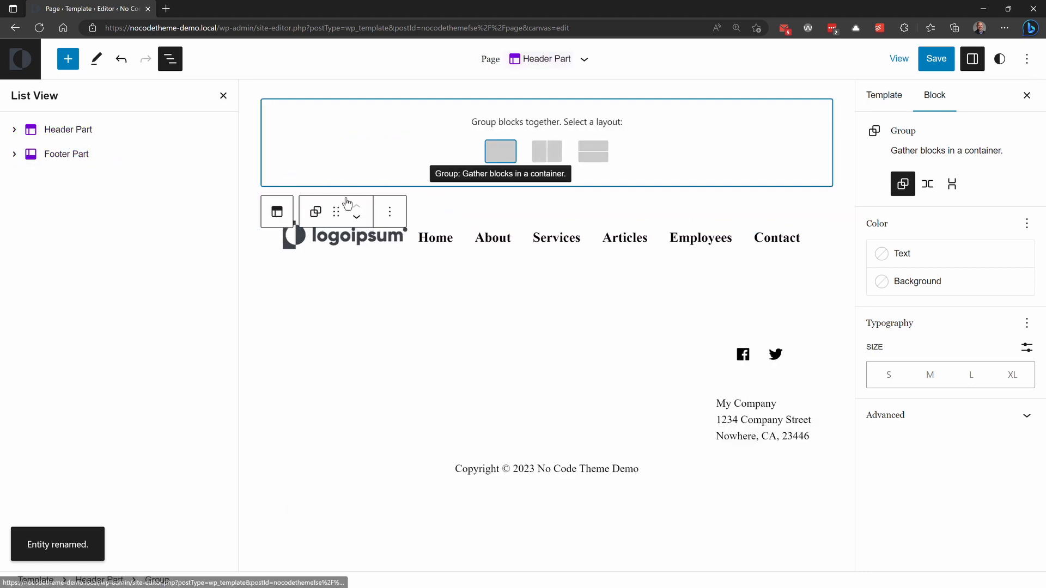
{"action": "left_click", "coordinate": [121, 61]}
{"action": "left_click", "coordinate": [121, 61]}
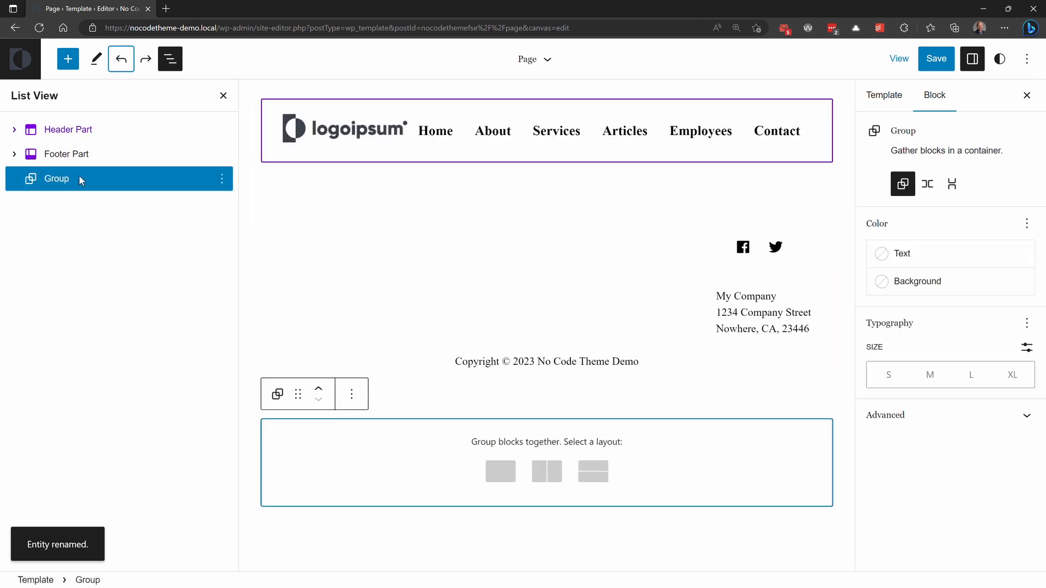
Step: Move the Group block between the Header Part and Footer Part with the plain Group layout, and set its HTML element to <main>
{"action": "left_click", "coordinate": [319, 389]}
{"action": "left_click", "coordinate": [498, 240]}
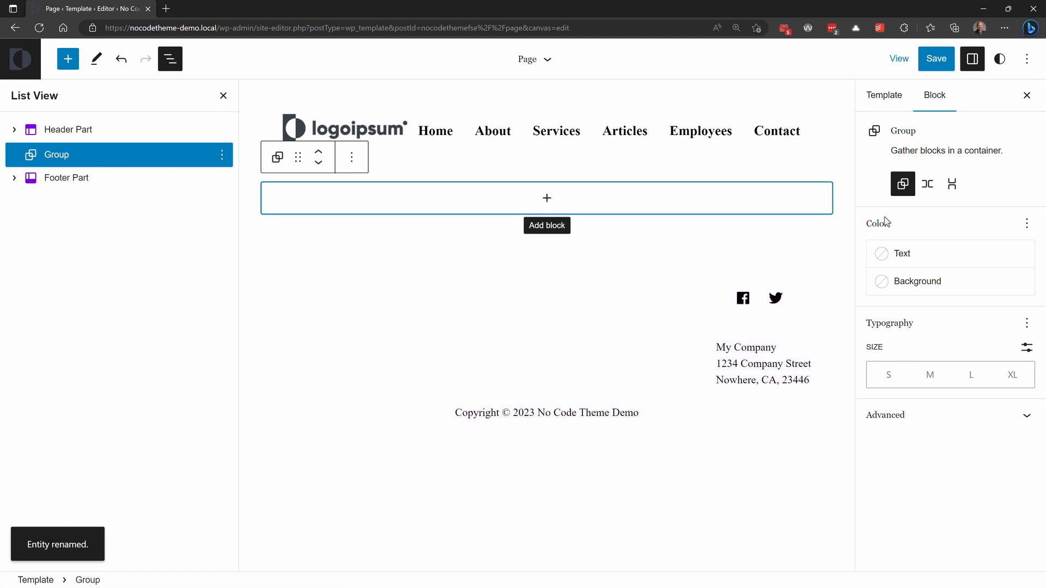
{"action": "left_click", "coordinate": [929, 417]}
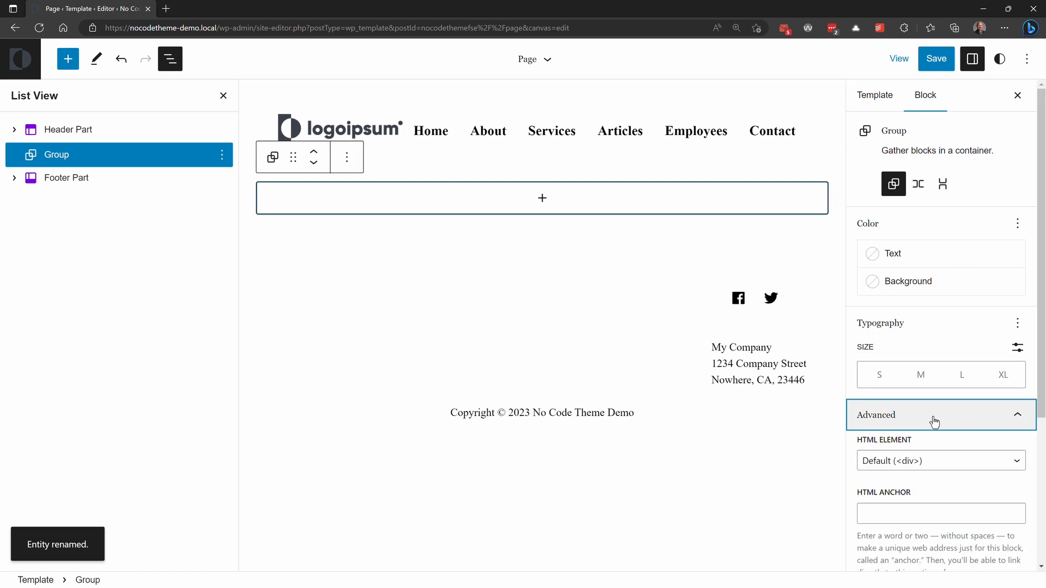
{"action": "left_click", "coordinate": [960, 464]}
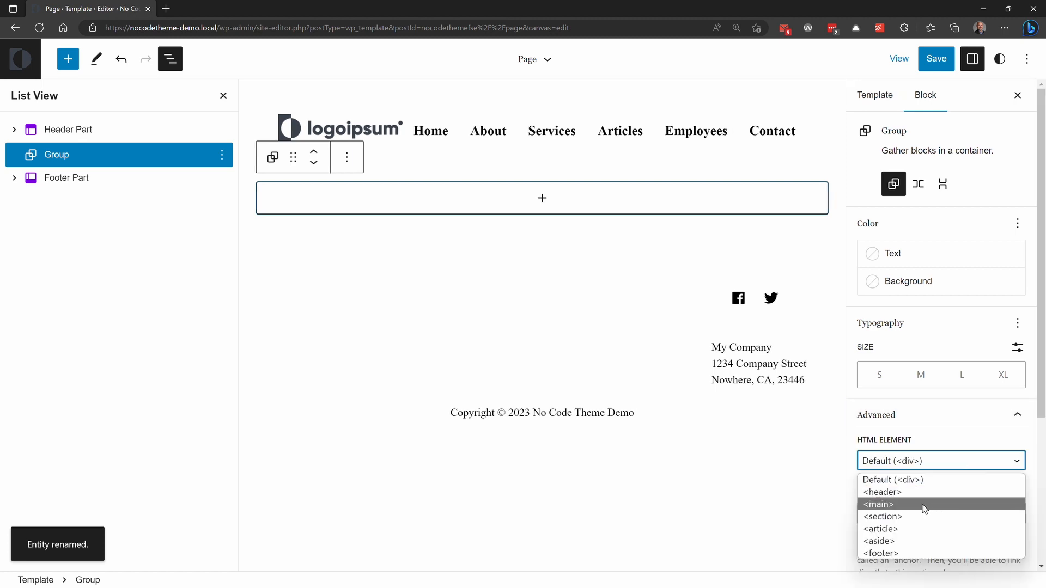
{"action": "left_click", "coordinate": [924, 504]}
Step: Insert a Post Title block inside the Group block
{"action": "left_click", "coordinate": [542, 199]}
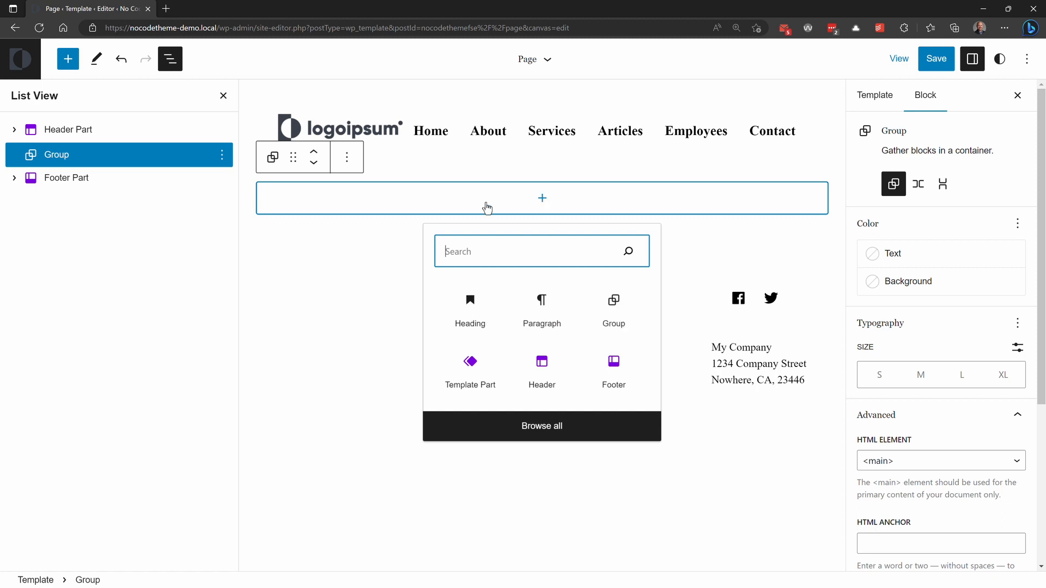
{"action": "type", "text": "tit"}
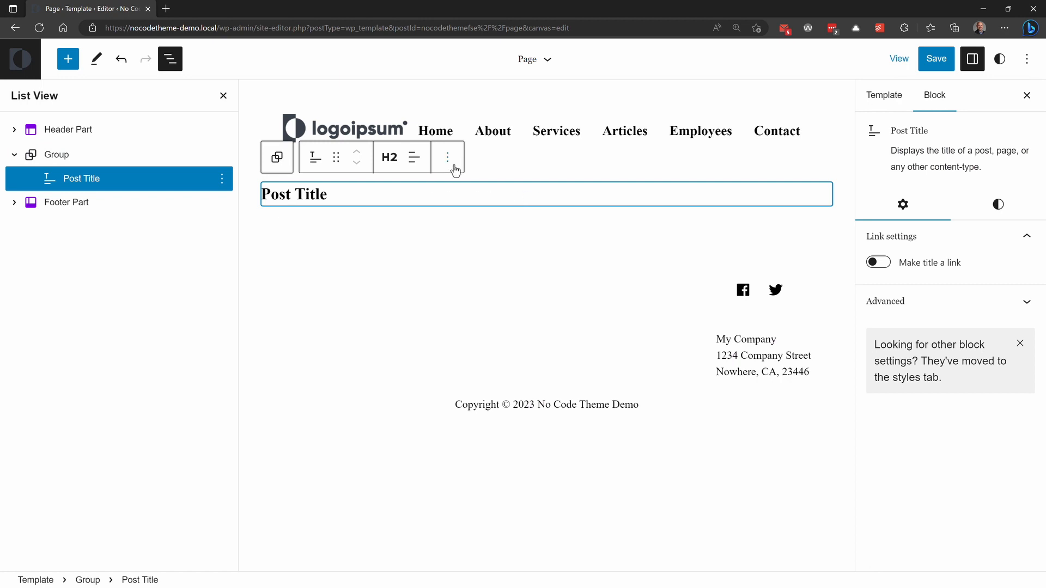
Step: Find the Post Content block by searching for "conte" and insert it below the Post Title in the Group block
{"action": "left_click", "coordinate": [67, 58]}
{"action": "left_click", "coordinate": [108, 139]}
{"action": "scroll", "coordinate": [120, 293], "scroll_direction": "down", "scroll_amount": 5}
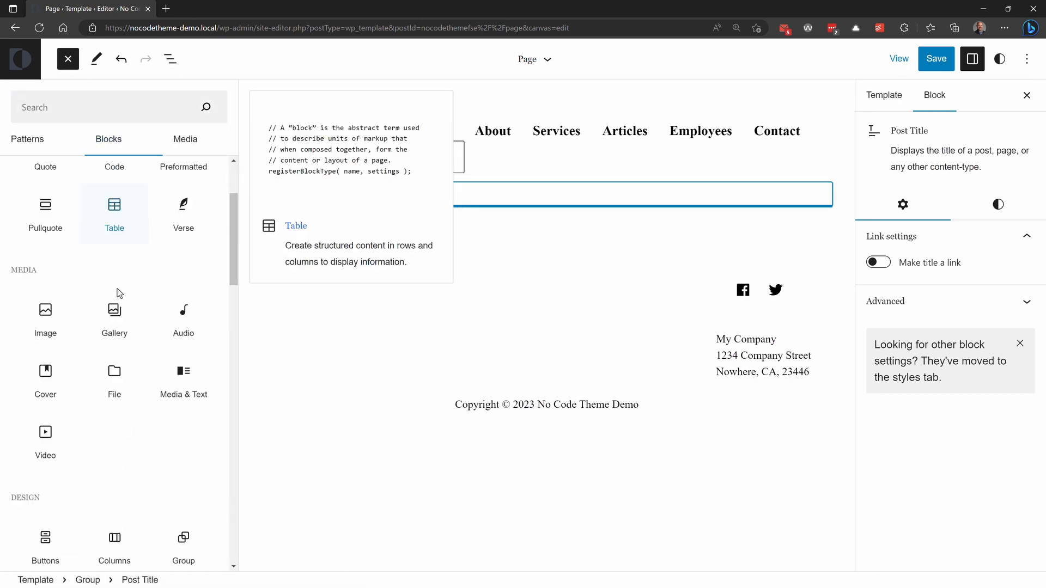
{"action": "scroll", "coordinate": [112, 297], "scroll_direction": "down", "scroll_amount": 9}
{"action": "scroll", "coordinate": [113, 234], "scroll_direction": "up", "scroll_amount": 3}
{"action": "left_click", "coordinate": [101, 103]}
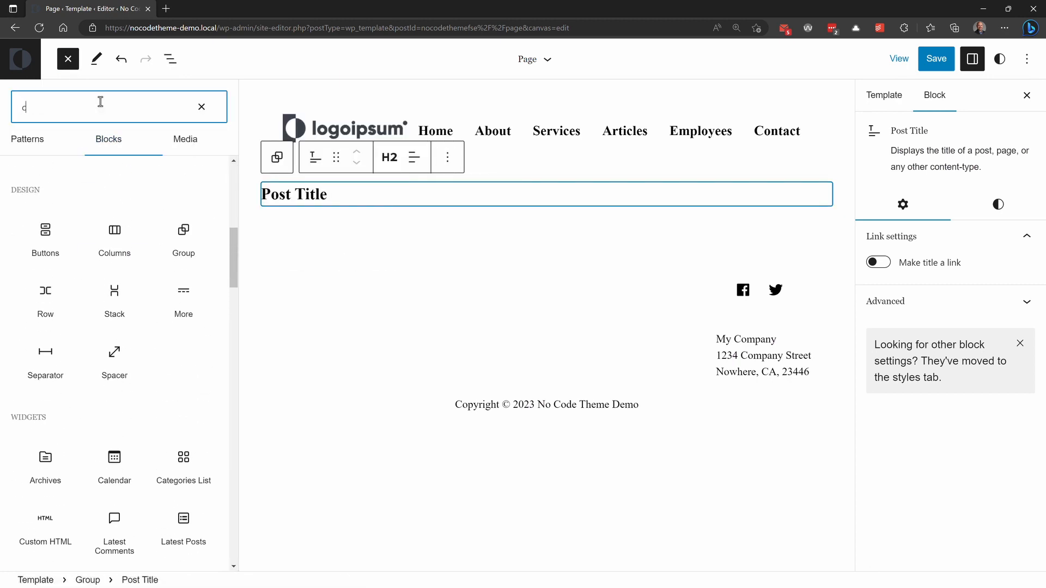
{"action": "type", "text": "conte"}
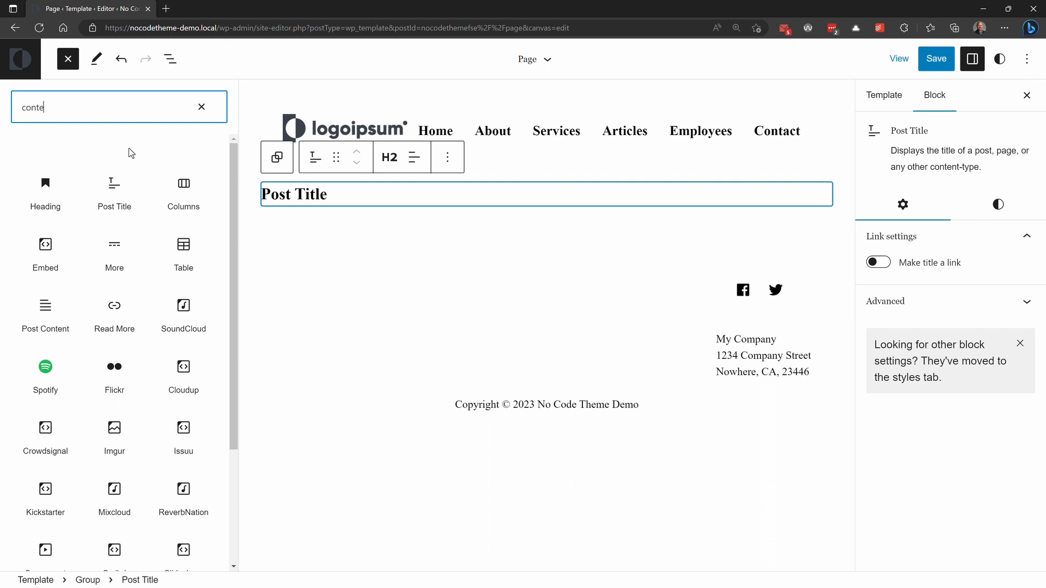
{"action": "left_click", "coordinate": [44, 309]}
Step: Give the Group block the additional CSS classes layout__constrained layout__x-padding, and save the Page template along with the Header Part
{"action": "left_click", "coordinate": [170, 59]}
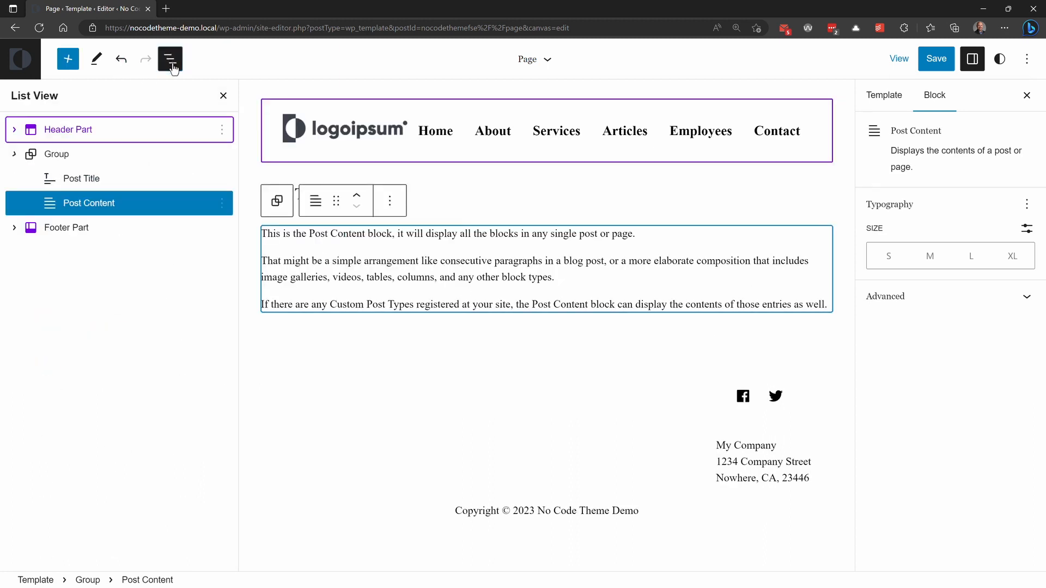
{"action": "left_click", "coordinate": [76, 154]}
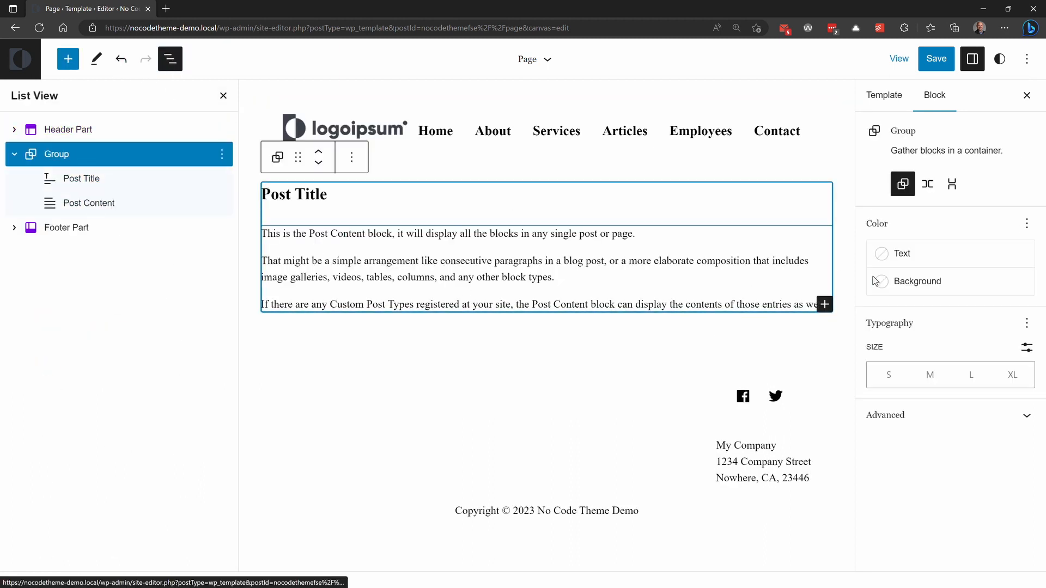
{"action": "left_click", "coordinate": [924, 415]}
{"action": "left_click", "coordinate": [920, 537]}
{"action": "scroll", "coordinate": [919, 531], "scroll_direction": "down", "scroll_amount": 5}
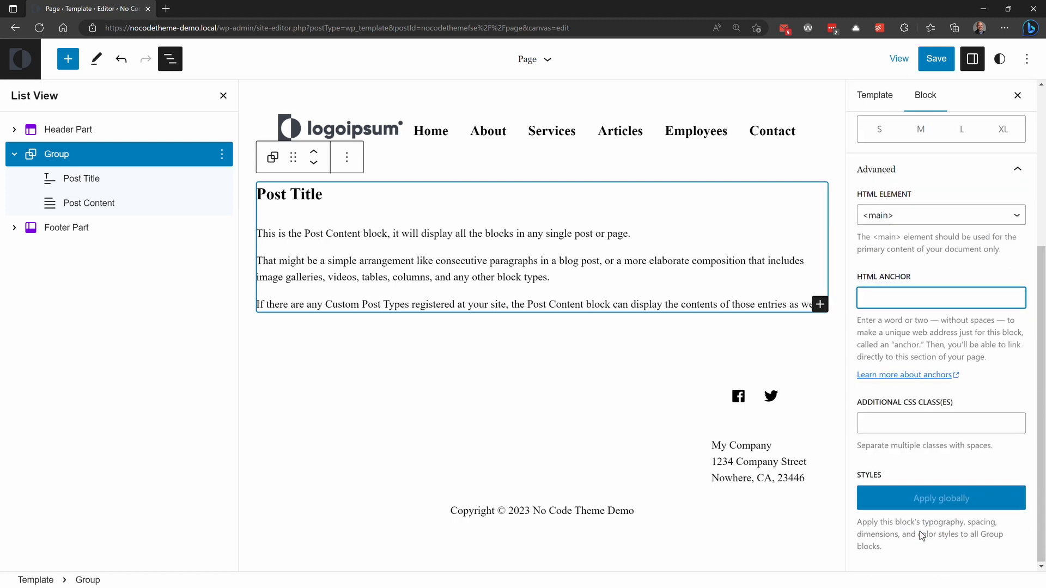
{"action": "left_click", "coordinate": [892, 426]}
{"action": "type", "text": "layout__constrained layout__x-padding"}
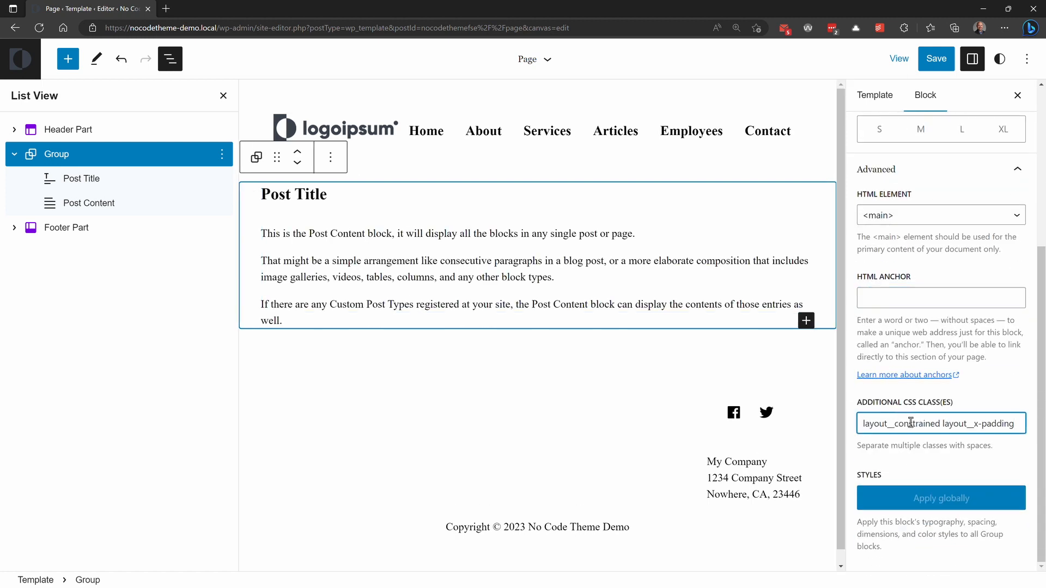
{"action": "left_click", "coordinate": [928, 62]}
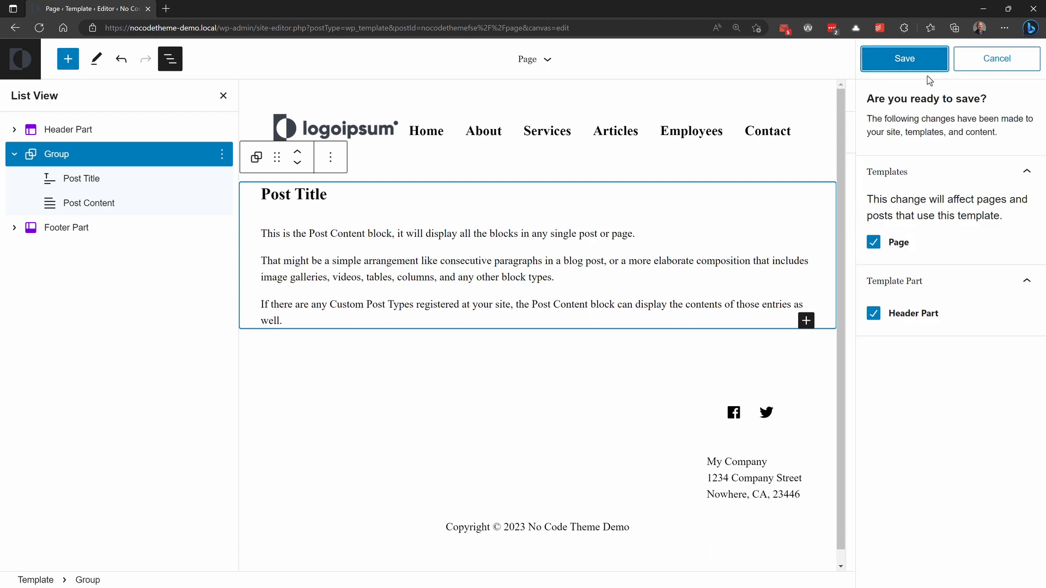
{"action": "left_click", "coordinate": [923, 65]}
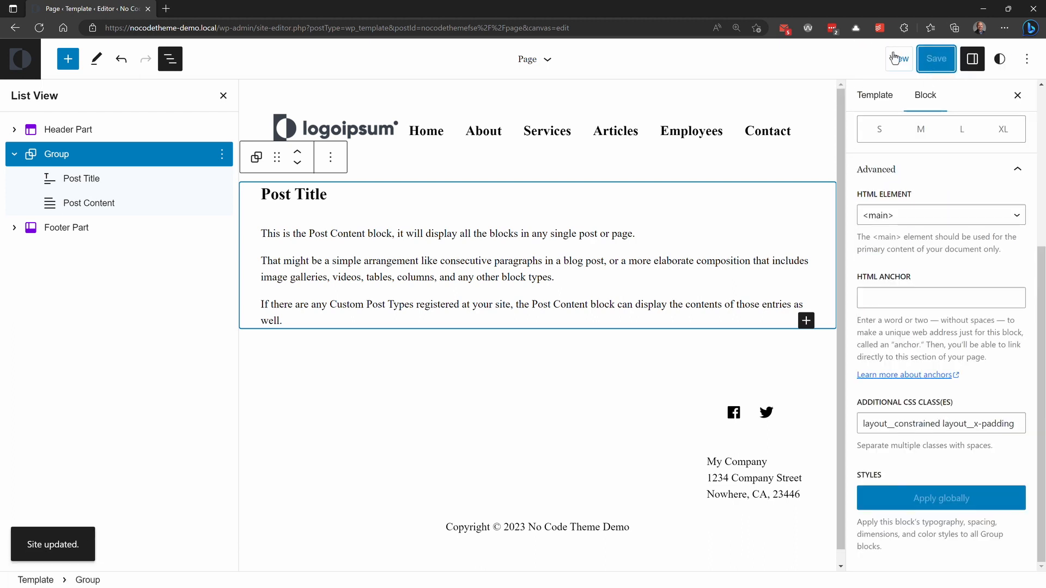
Step: View the live site's front page and examine its layout from the header down to the footer
{"action": "left_click", "coordinate": [899, 58]}
{"action": "left_click", "coordinate": [796, 185]}
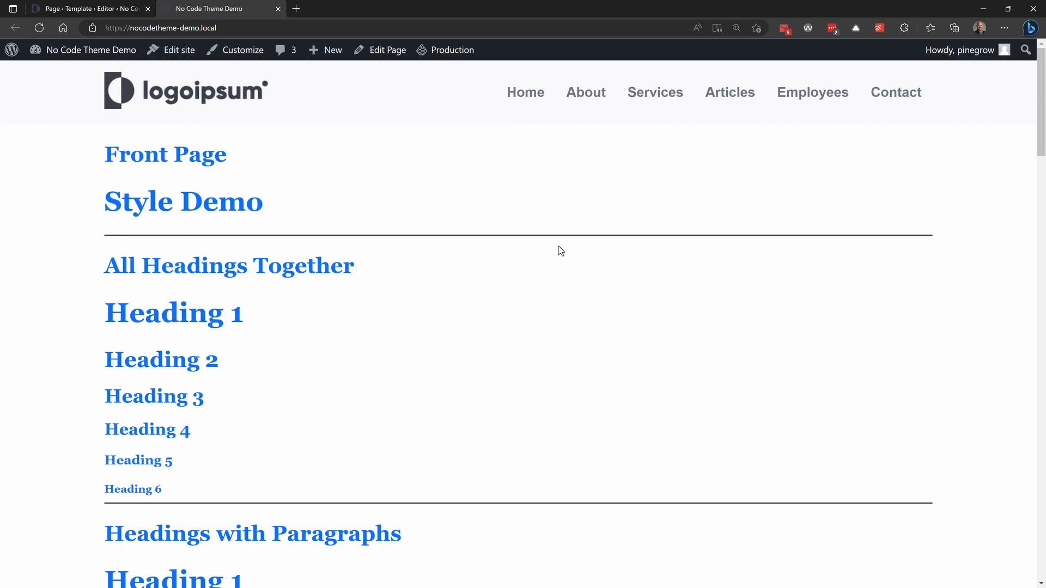
{"action": "scroll", "coordinate": [615, 223], "scroll_direction": "down", "scroll_amount": 20}
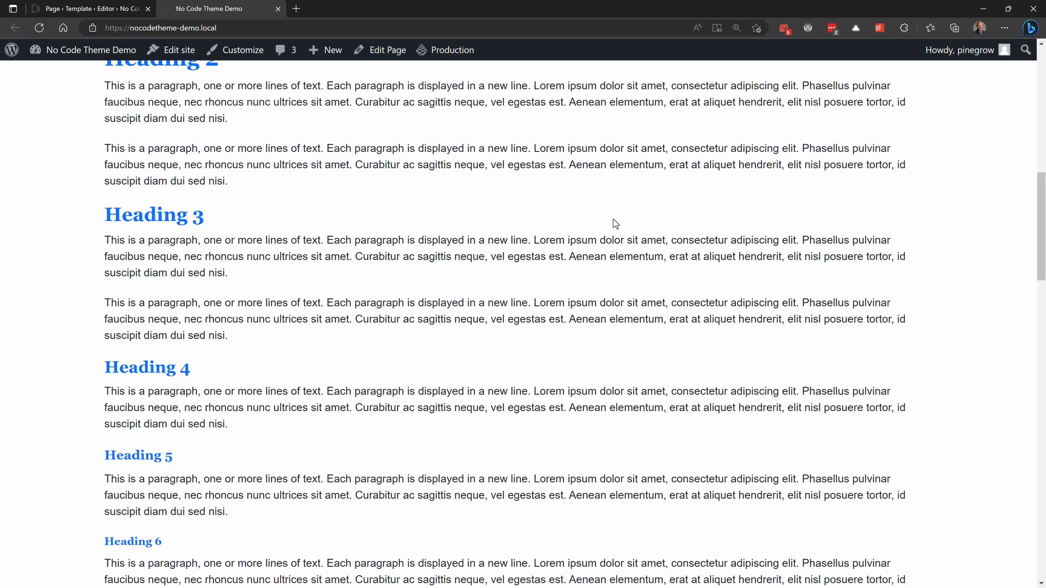
{"action": "scroll", "coordinate": [616, 224], "scroll_direction": "down", "scroll_amount": 9}
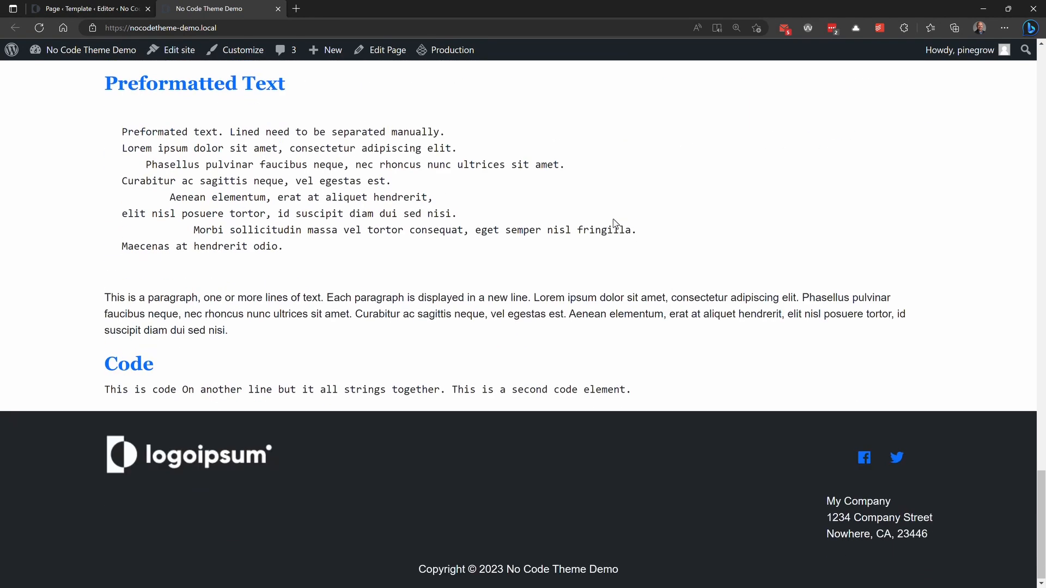
{"action": "scroll", "coordinate": [616, 224], "scroll_direction": "up", "scroll_amount": 20}
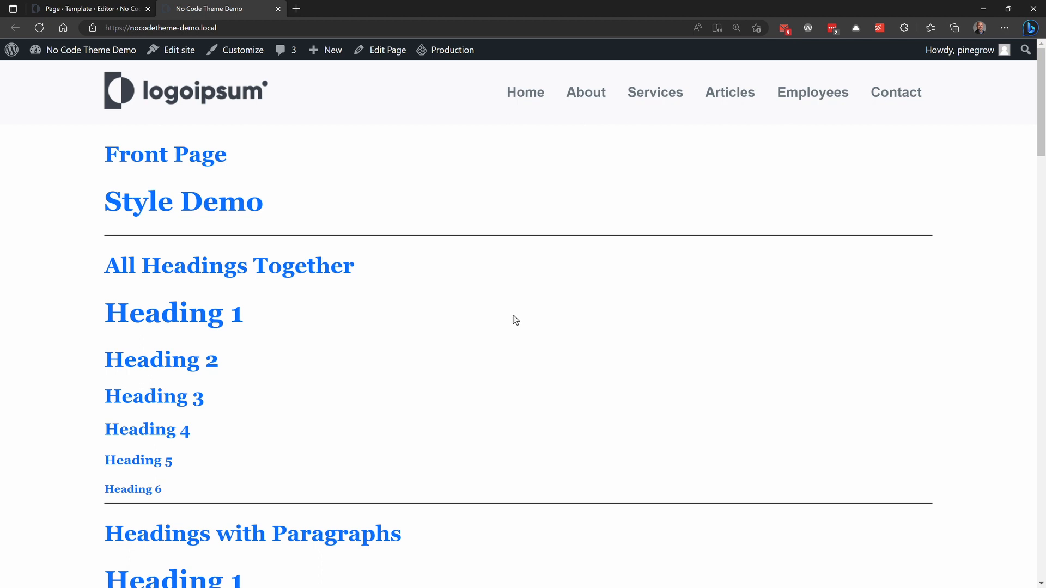
Step: Check the About, Services and Articles pages on the live site, and open the Template: Sticky post
{"action": "left_click", "coordinate": [586, 97]}
{"action": "left_click", "coordinate": [669, 94]}
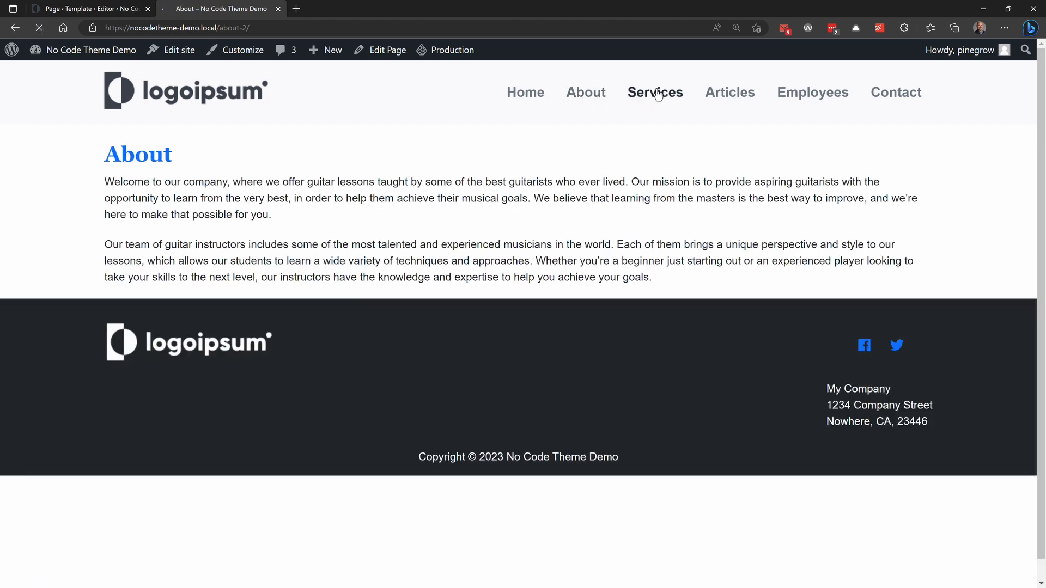
{"action": "left_click", "coordinate": [746, 101]}
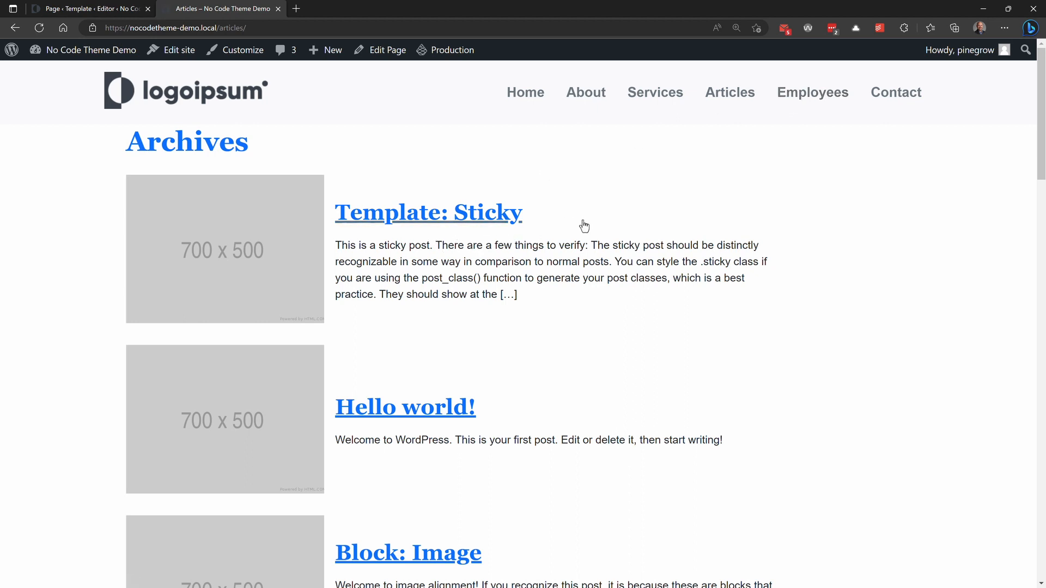
{"action": "left_click", "coordinate": [483, 214]}
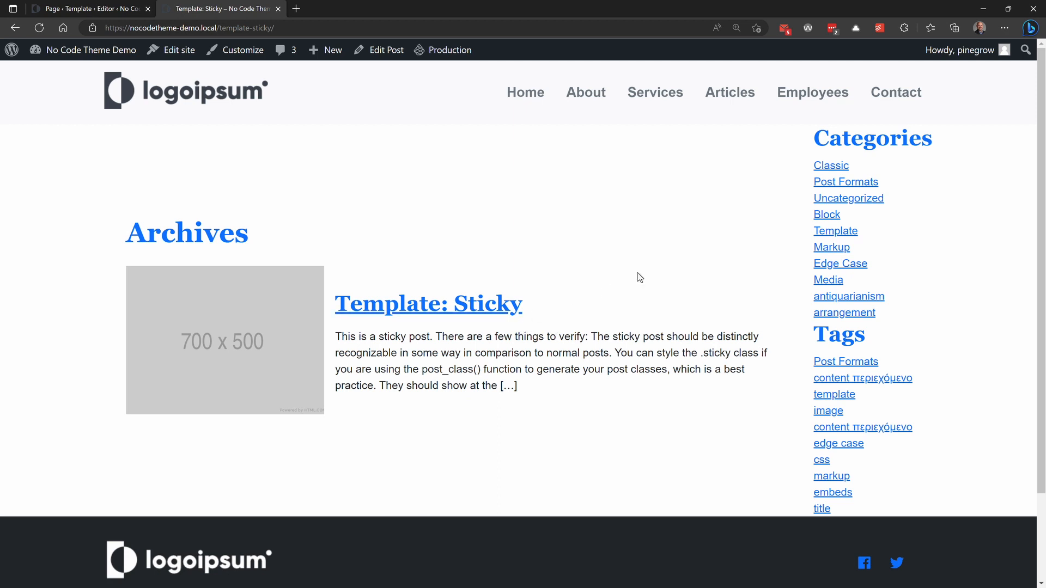
Step: Close the Page template's editor tab and open the list of all templates in the site editor
{"action": "left_click", "coordinate": [147, 9]}
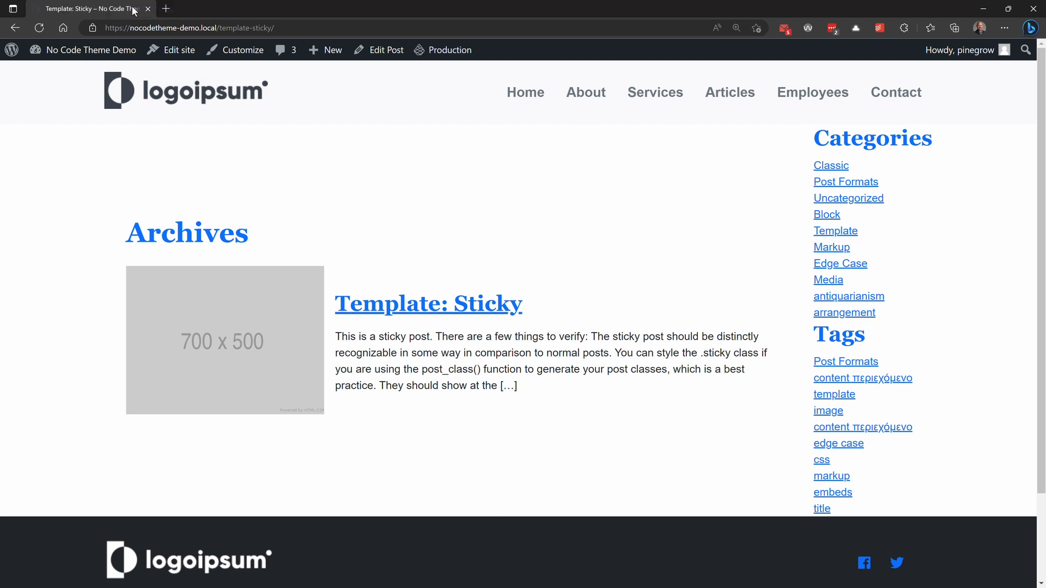
{"action": "left_click", "coordinate": [191, 55]}
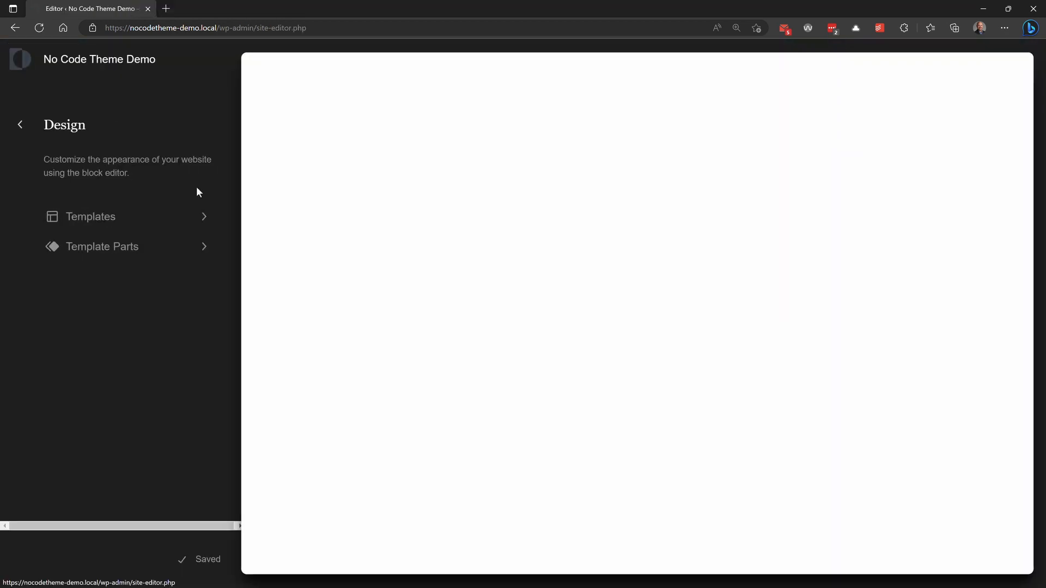
{"action": "left_click", "coordinate": [89, 215]}
{"action": "left_click", "coordinate": [84, 278]}
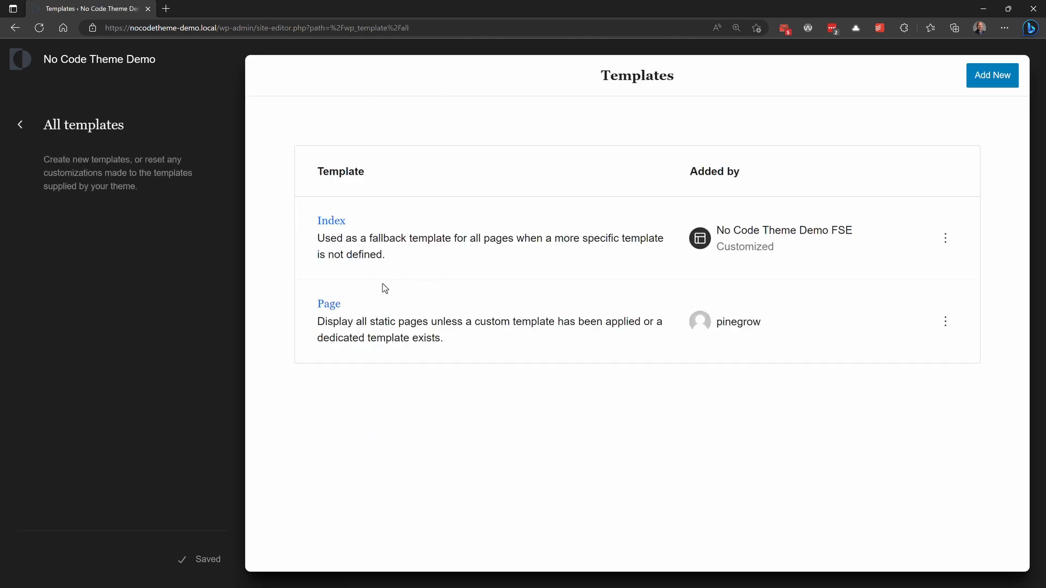
{"action": "left_click", "coordinate": [945, 324]}
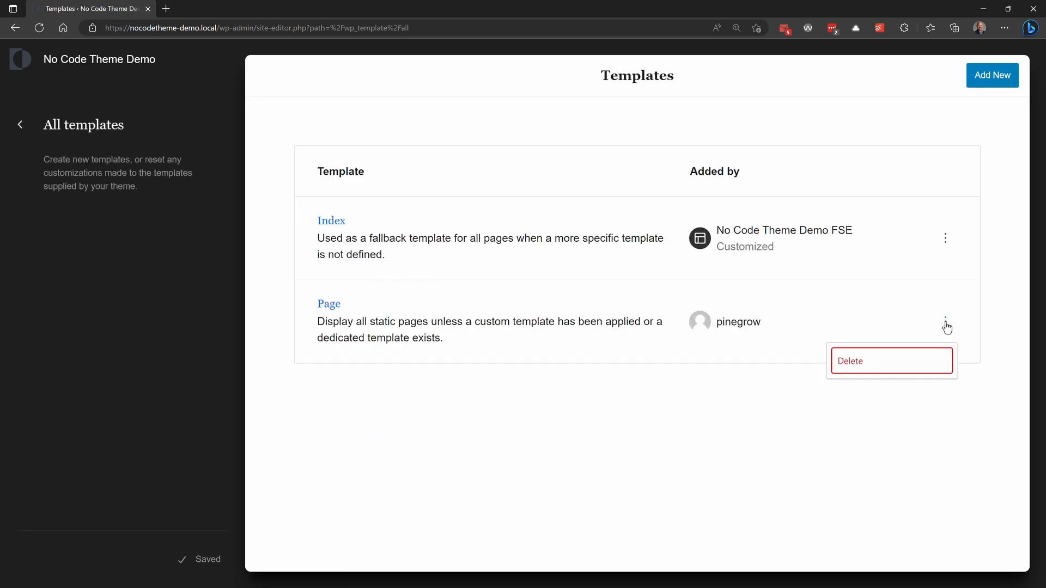
{"action": "left_click", "coordinate": [646, 442]}
Step: Add a new Single item: Post template that applies to all posts
{"action": "left_click", "coordinate": [991, 79]}
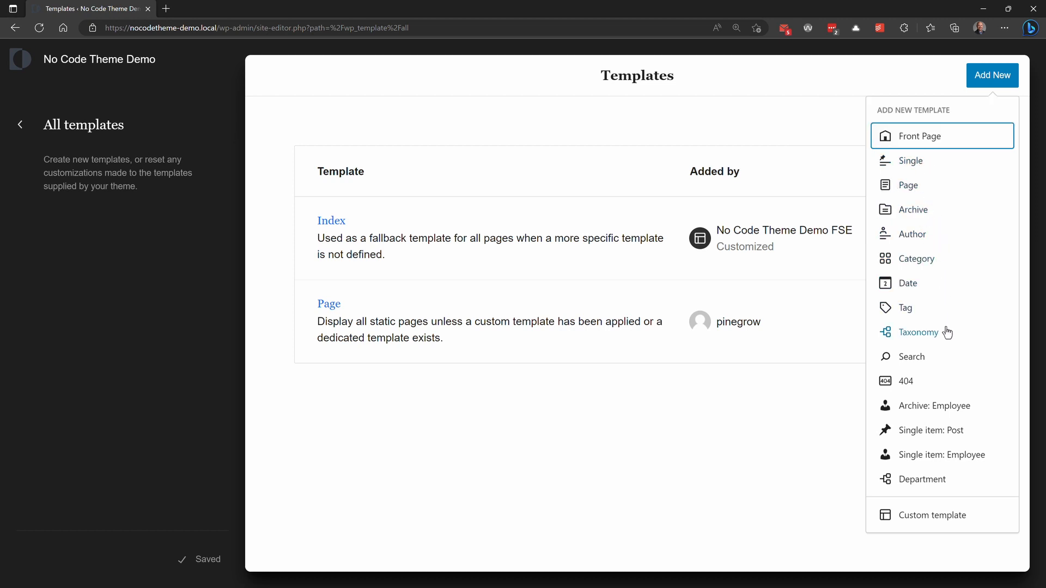
{"action": "left_click", "coordinate": [950, 431]}
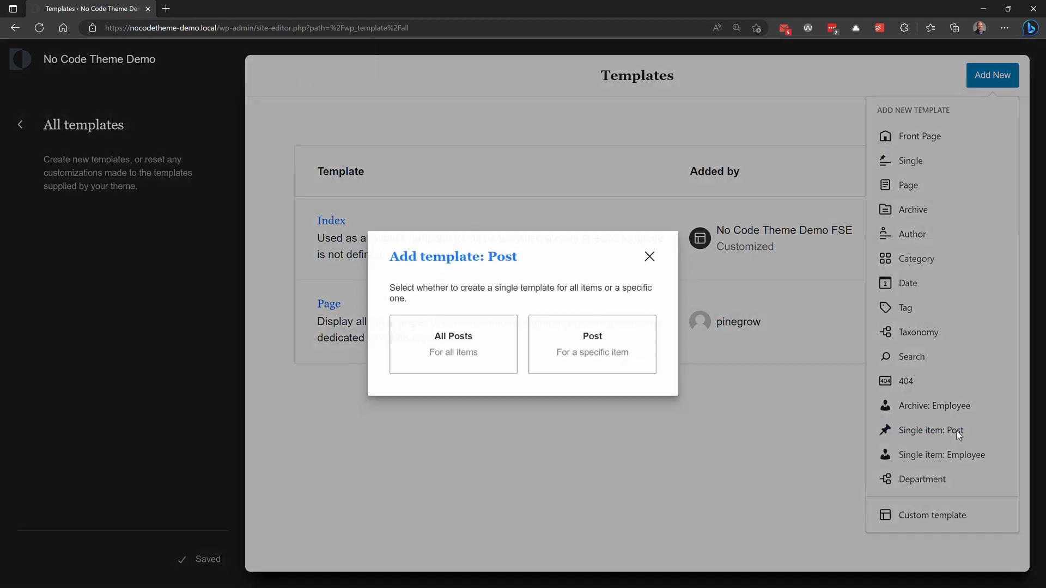
{"action": "left_click", "coordinate": [447, 344]}
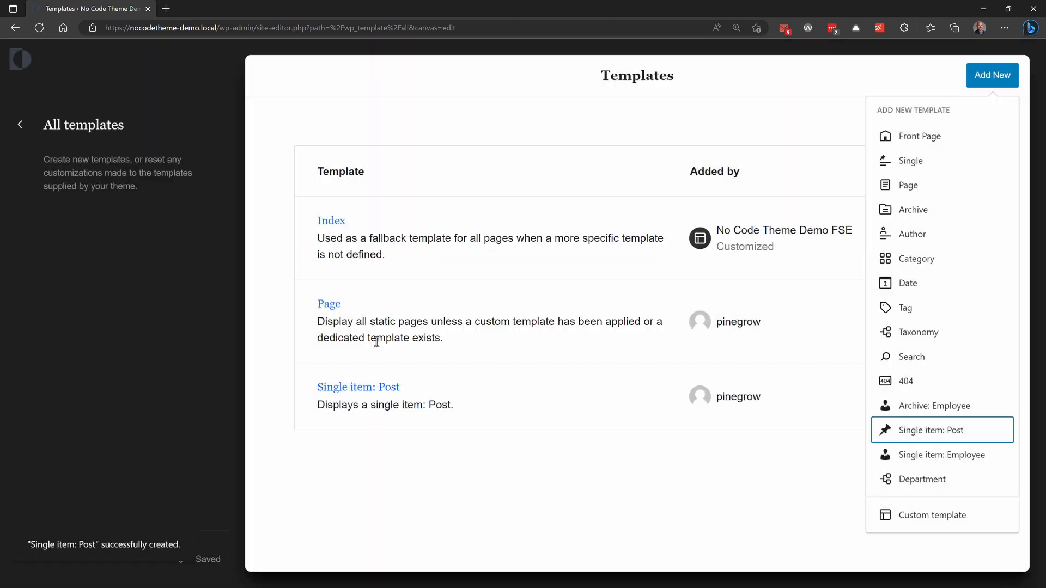
{"action": "left_click", "coordinate": [206, 127]}
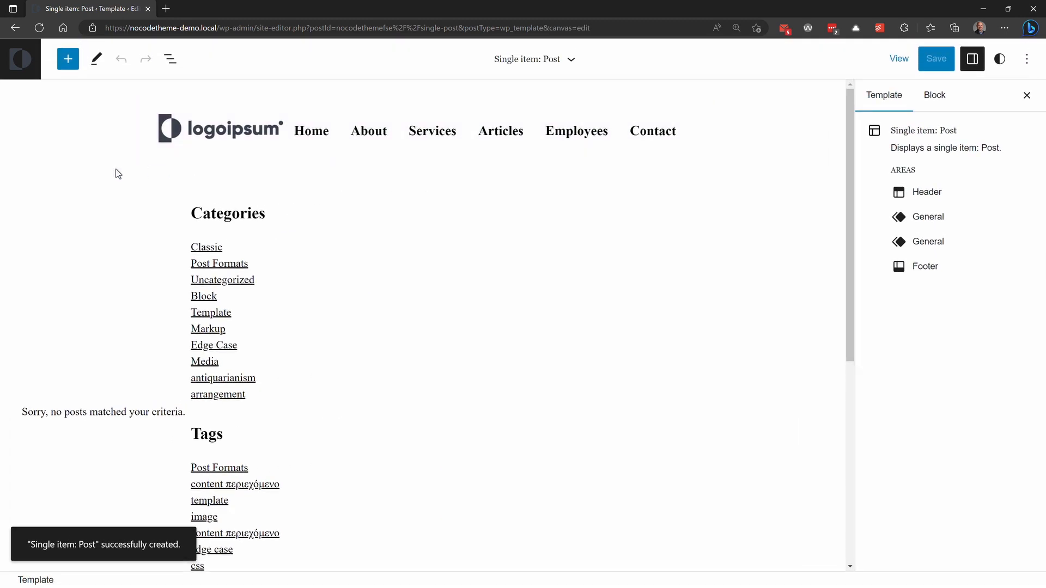
Step: Try removing the Row block containing the Index Main Part and Sidebar Part from the Single item: Post template
{"action": "left_click", "coordinate": [169, 59]}
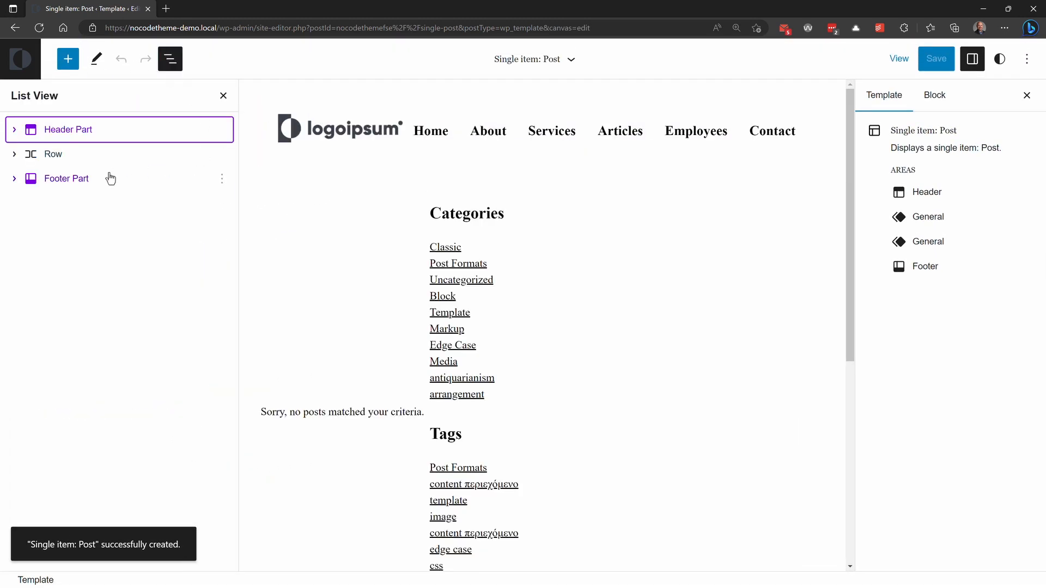
{"action": "left_click", "coordinate": [37, 156]}
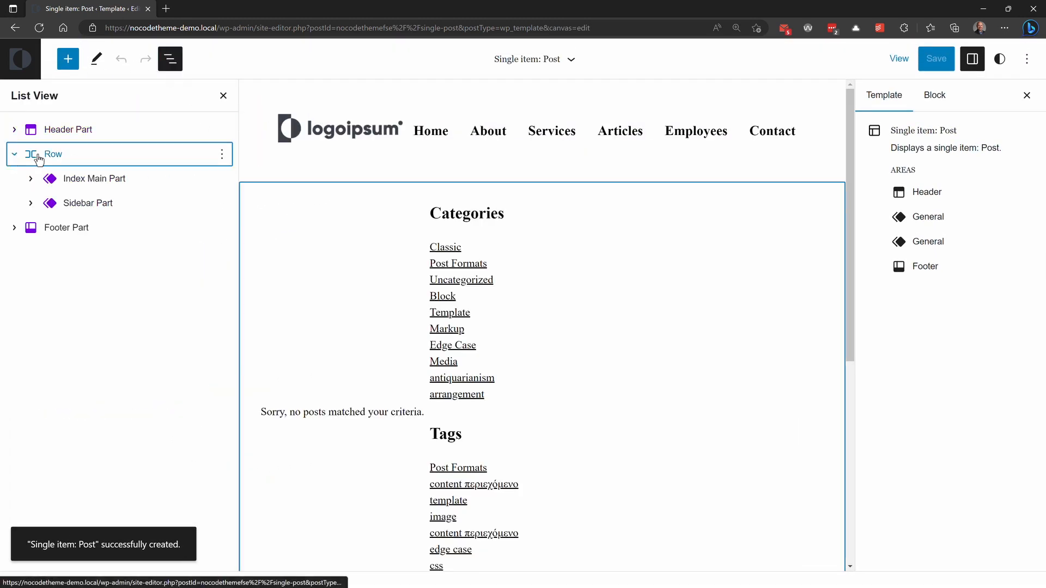
{"action": "left_click", "coordinate": [221, 156]}
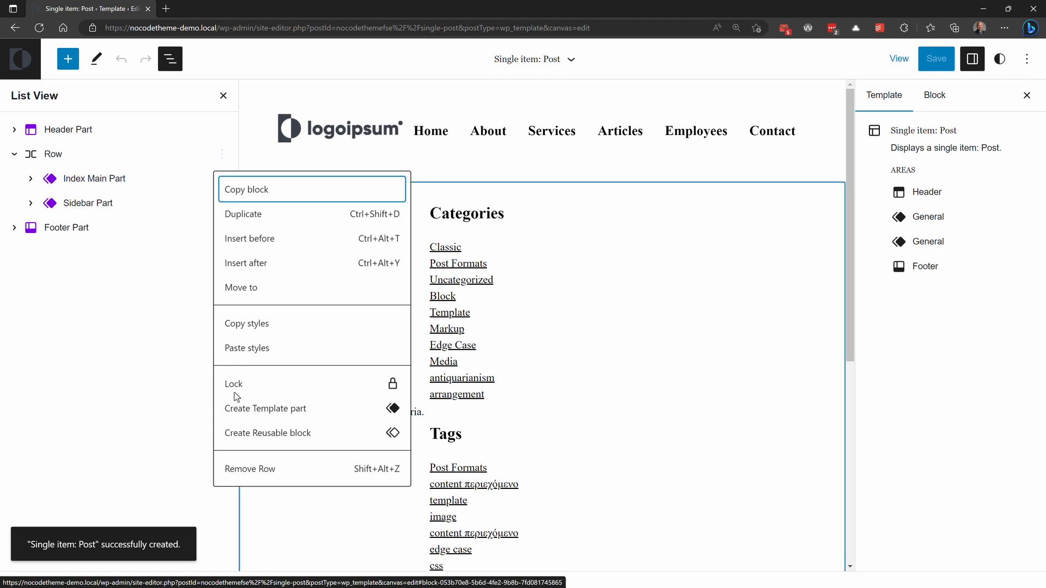
{"action": "left_click", "coordinate": [254, 469]}
Step: Try adding a Group block with the plain Group layout after the Footer Part, using <main> as its HTML element
{"action": "left_click", "coordinate": [67, 58]}
{"action": "type", "text": "gro"}
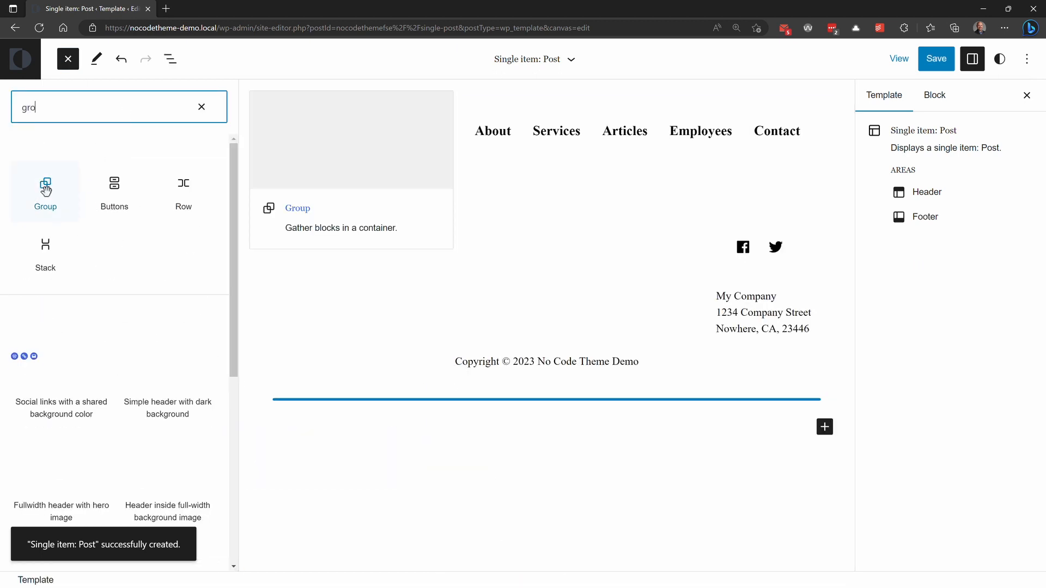
{"action": "left_click", "coordinate": [46, 190]}
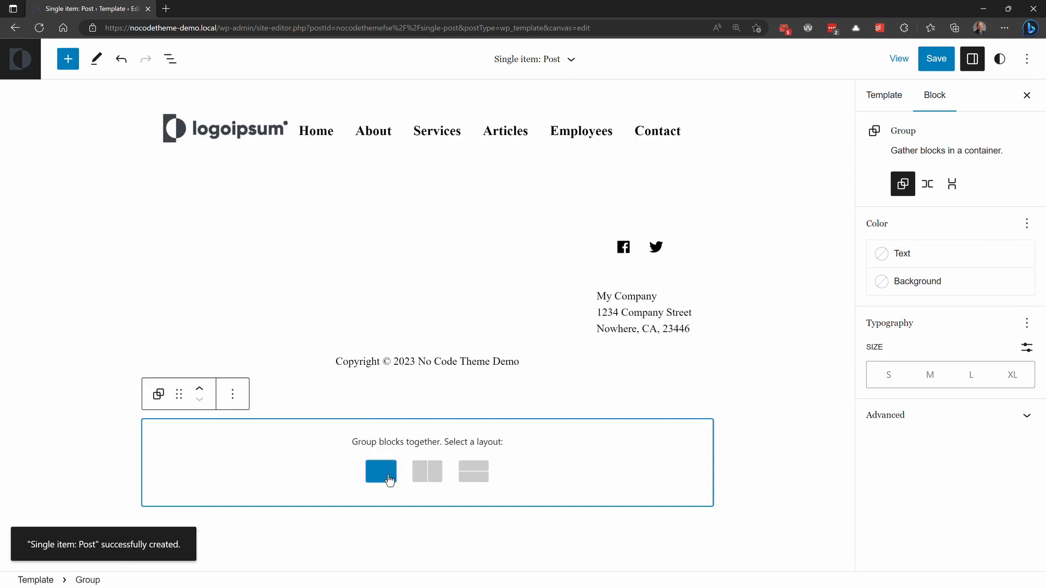
{"action": "left_click", "coordinate": [390, 480]}
{"action": "left_click", "coordinate": [915, 414]}
{"action": "left_click", "coordinate": [941, 461]}
{"action": "left_click", "coordinate": [911, 505]}
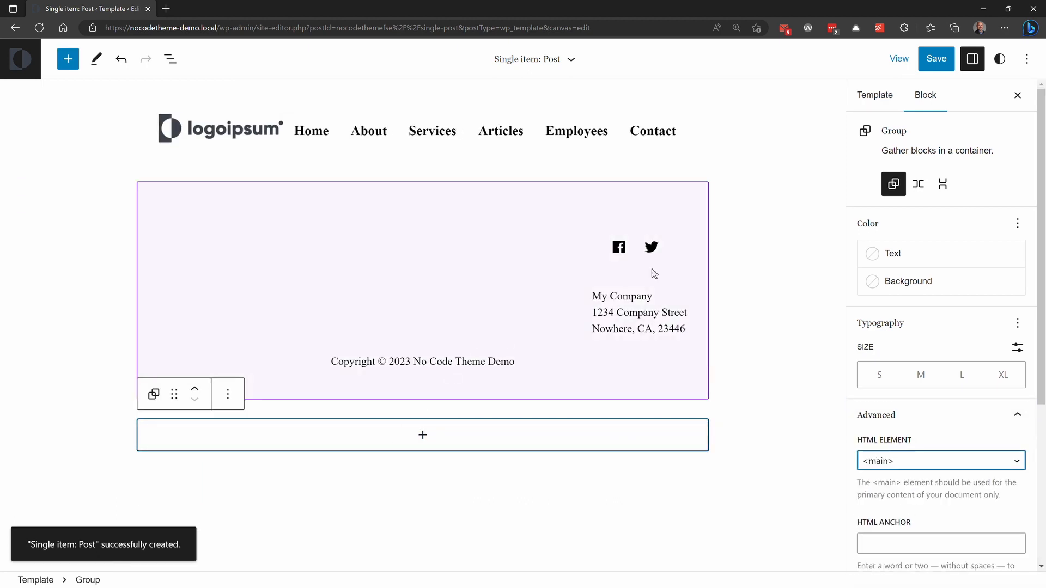
Step: Undo the Group block's HTML element change and insertion as well as the removal of the Row block
{"action": "left_click", "coordinate": [121, 59]}
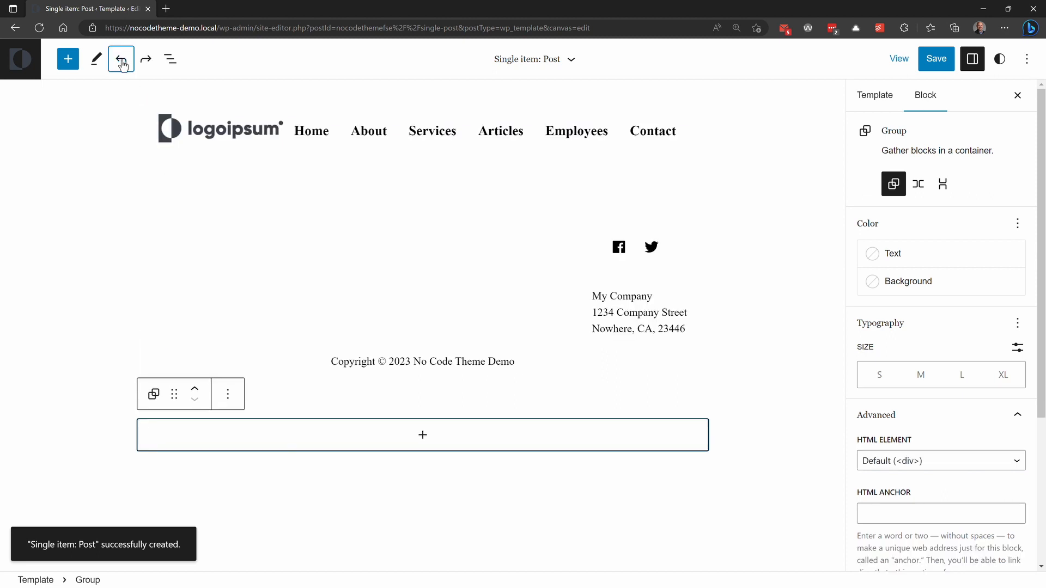
{"action": "left_click", "coordinate": [121, 59]}
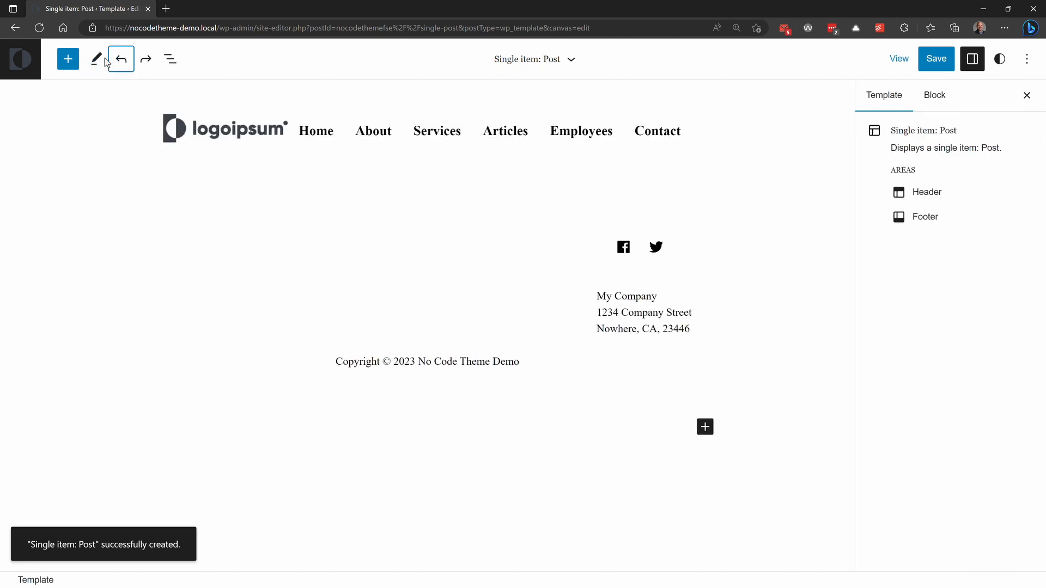
{"action": "left_click", "coordinate": [168, 60]}
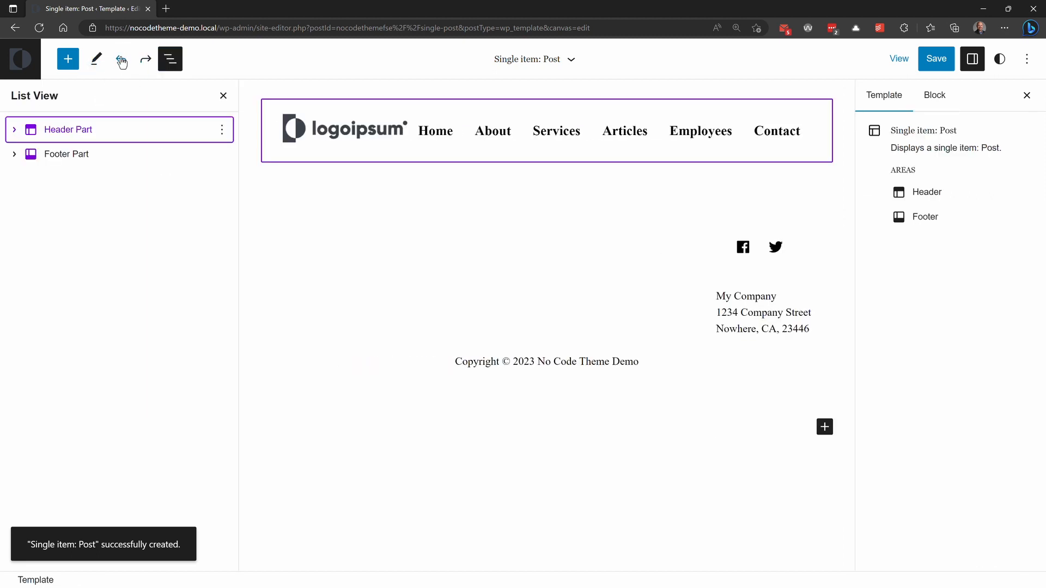
{"action": "left_click", "coordinate": [121, 60]}
Step: Remove the Index Main Part from the Row block in the Single item: Post template
{"action": "left_click", "coordinate": [14, 154]}
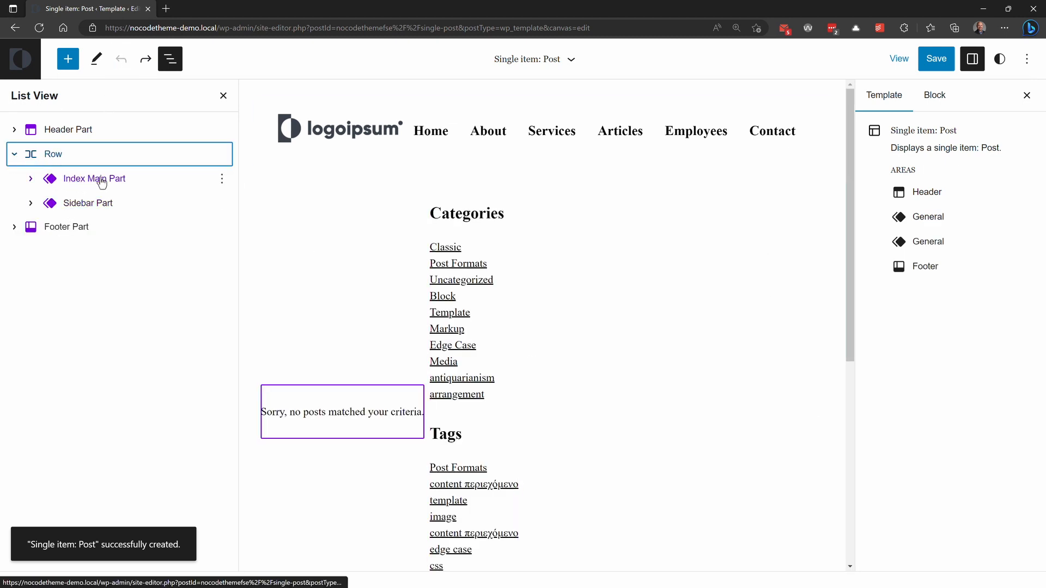
{"action": "left_click", "coordinate": [131, 180]}
{"action": "left_click", "coordinate": [222, 185]}
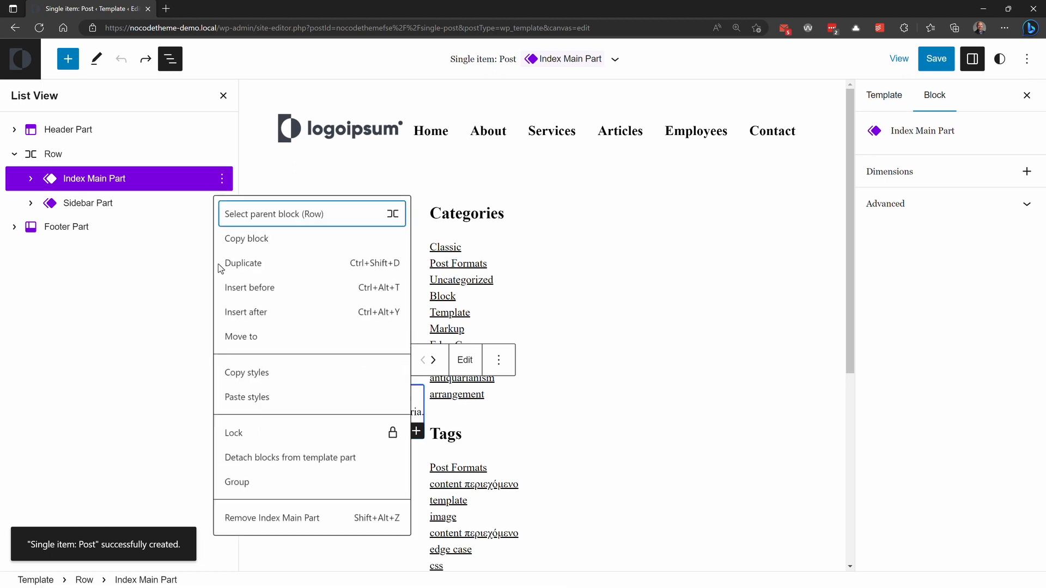
{"action": "left_click", "coordinate": [256, 517]}
Step: Insert a blank new template part named Post Main Part between the Row block and the Footer Part
{"action": "left_click", "coordinate": [52, 154]}
{"action": "left_click", "coordinate": [68, 58]}
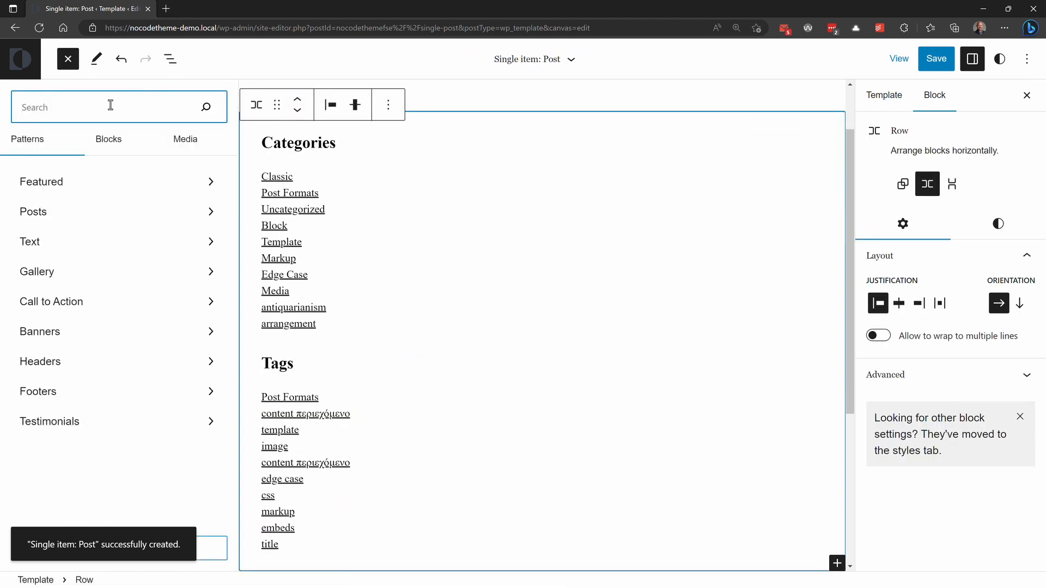
{"action": "type", "text": "tem"}
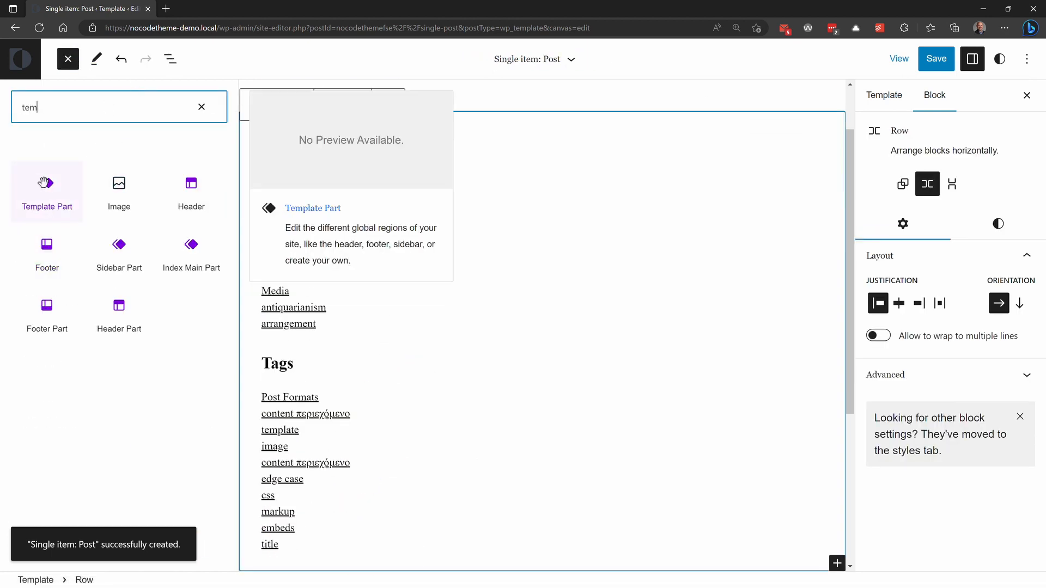
{"action": "left_click", "coordinate": [44, 182]}
{"action": "left_click", "coordinate": [359, 537]}
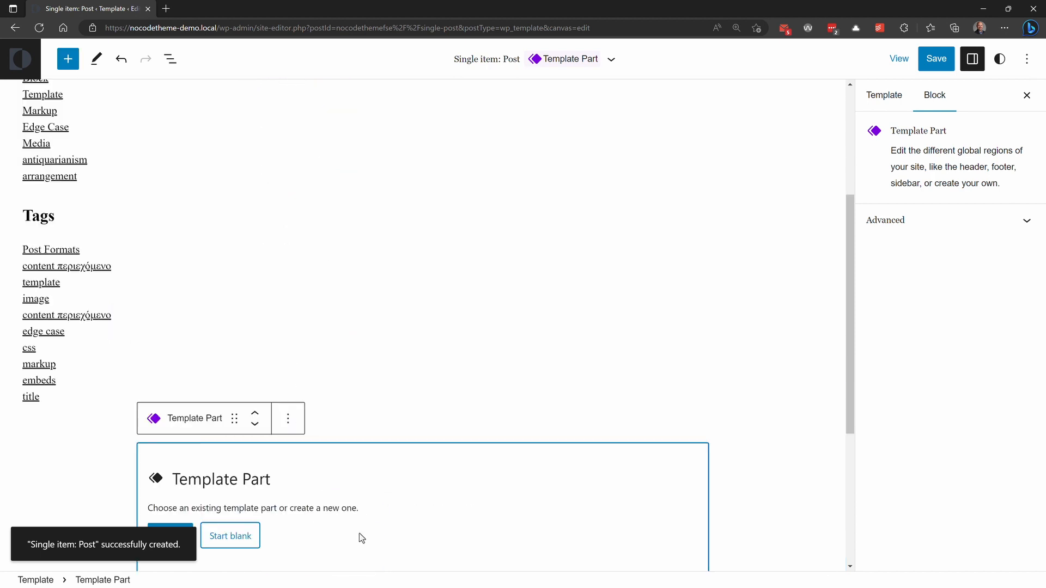
{"action": "left_click", "coordinate": [242, 535]}
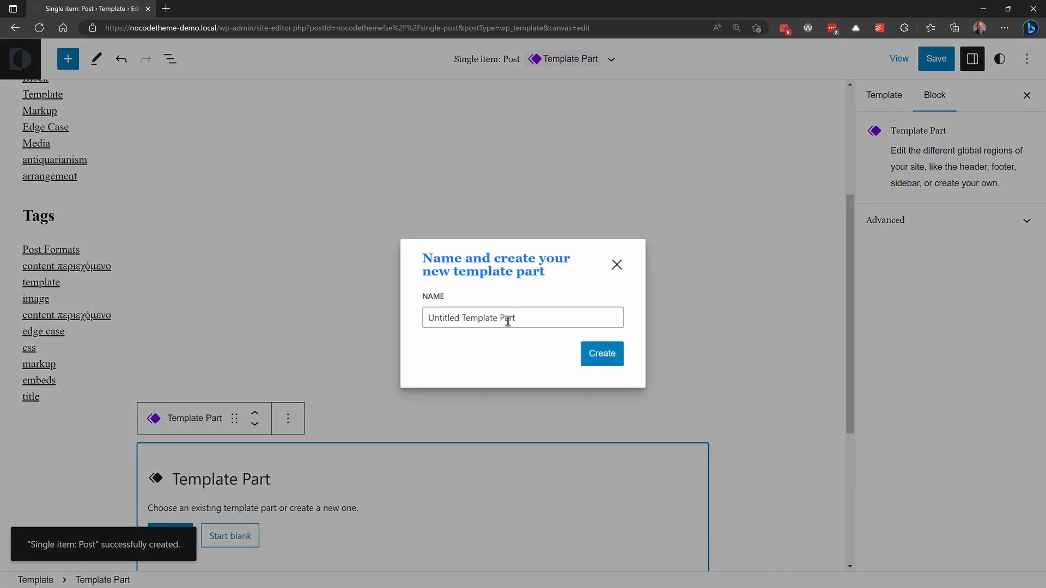
{"action": "left_click_drag", "start_coordinate": [499, 319], "coordinate": [397, 313]}
{"action": "type", "text": "Post Main"}
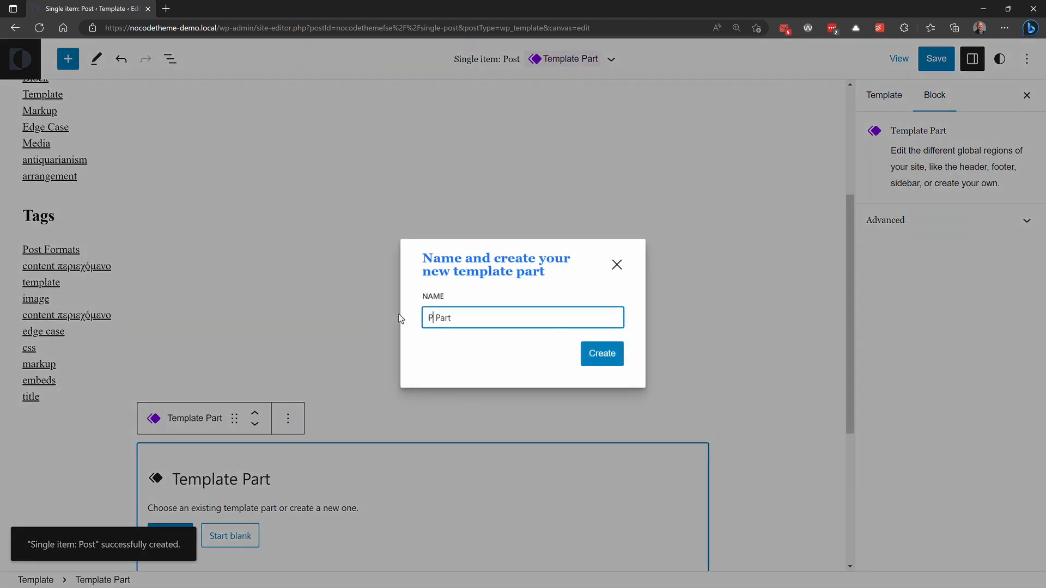
{"action": "left_click", "coordinate": [602, 355]}
Step: Add a Post Title block followed by a Post Content block inside the Post Main Part
{"action": "left_click", "coordinate": [424, 462]}
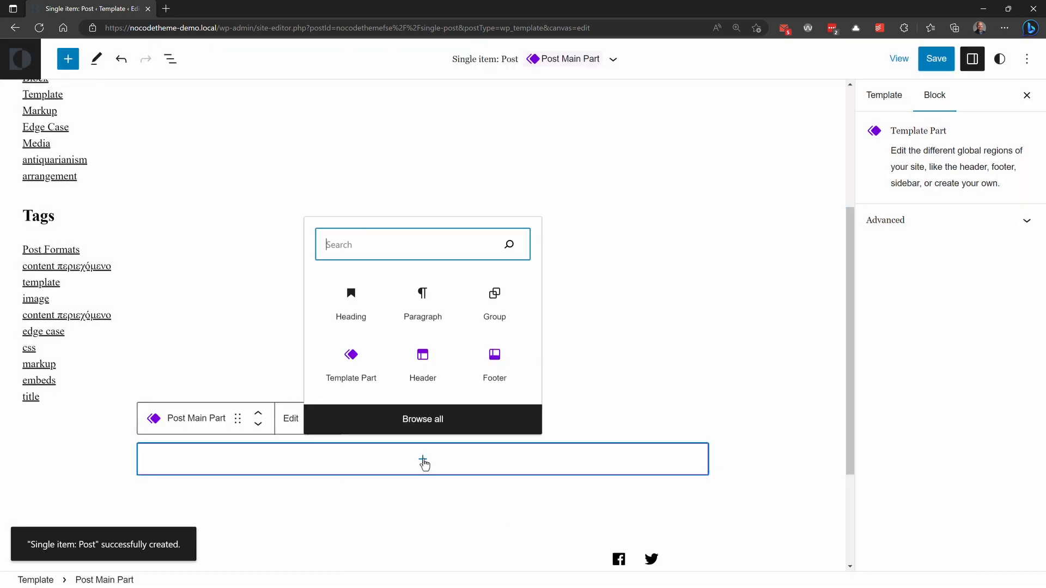
{"action": "type", "text": "tit"}
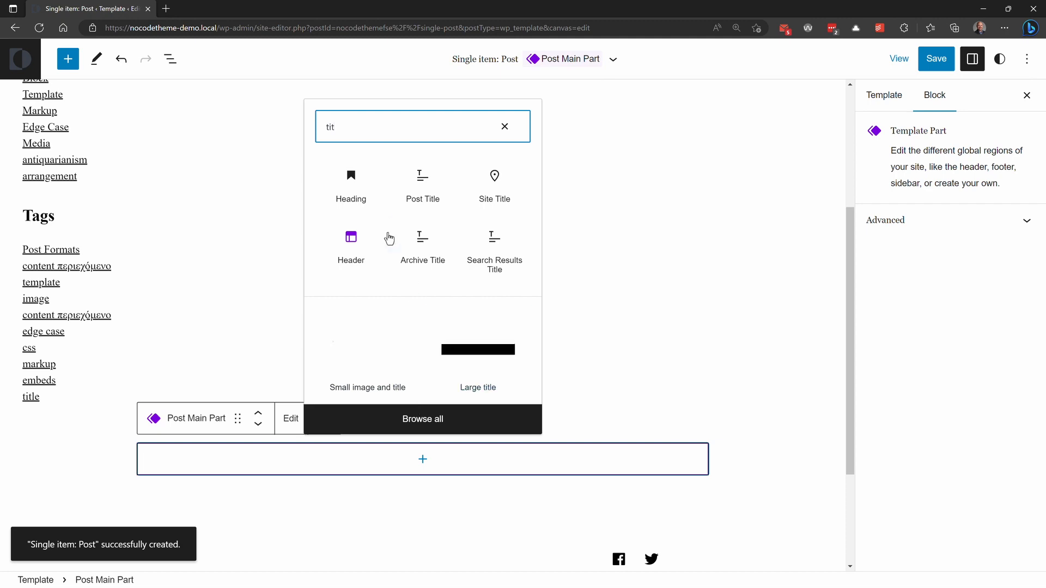
{"action": "left_click", "coordinate": [422, 185]}
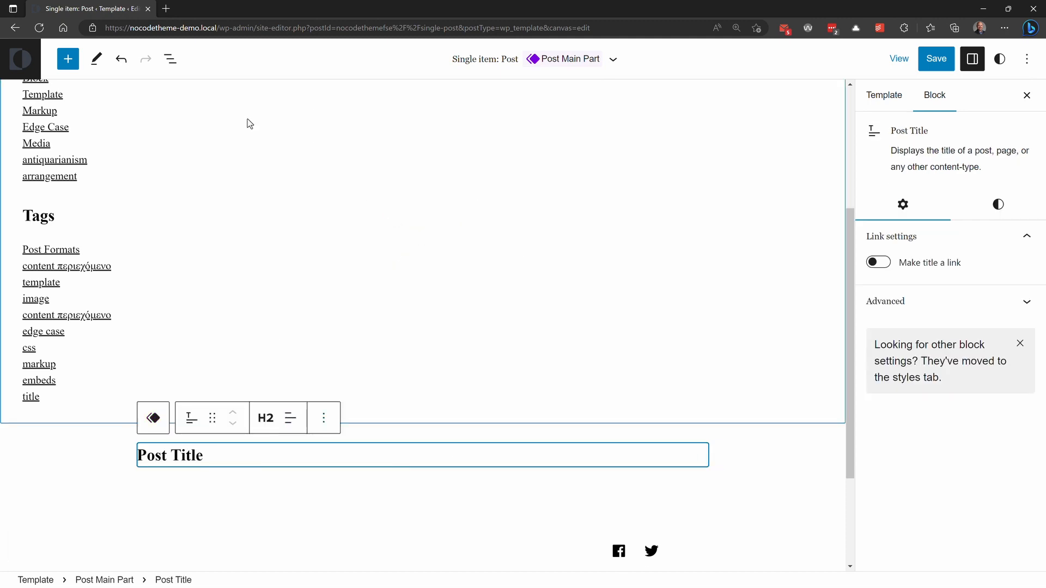
{"action": "left_click", "coordinate": [171, 59]}
{"action": "left_click", "coordinate": [67, 58]}
{"action": "type", "text": "c"}
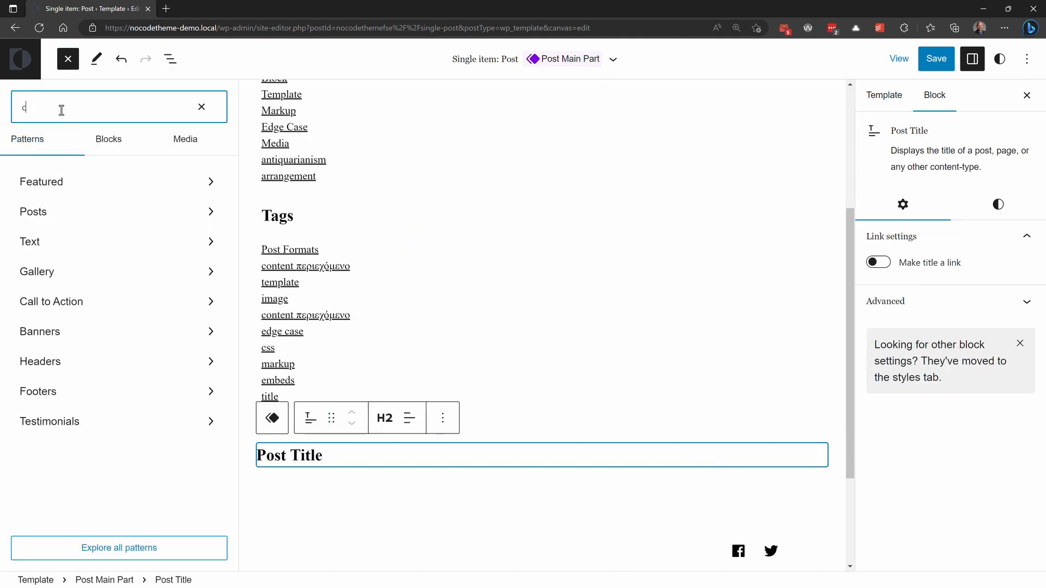
{"action": "type", "text": "ontent"}
{"action": "left_click", "coordinate": [184, 191]}
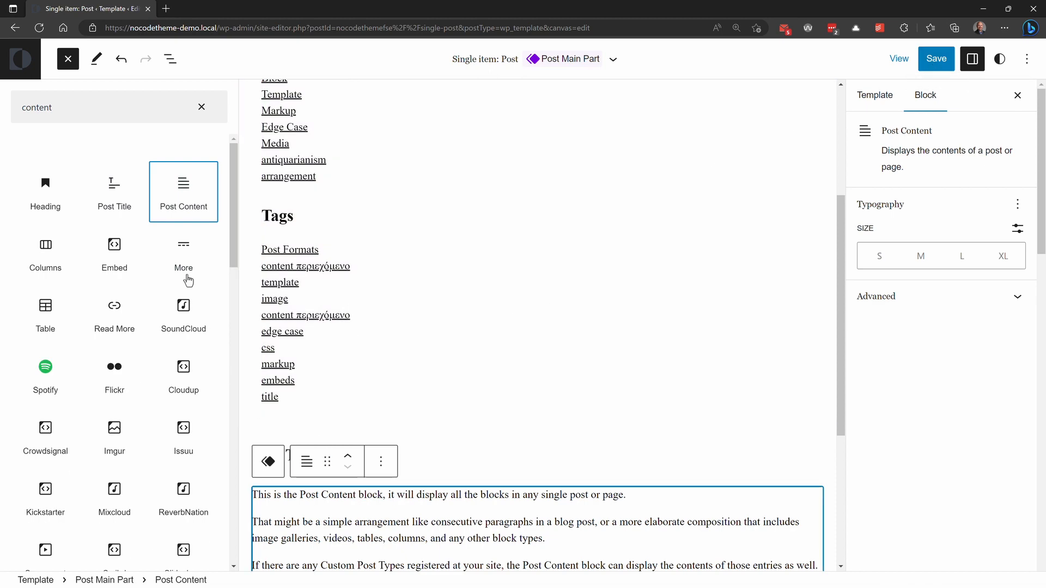
Step: Insert a Post Featured Image block between the Post Title and Post Content in the Post Main Part
{"action": "double_click", "coordinate": [74, 108]}
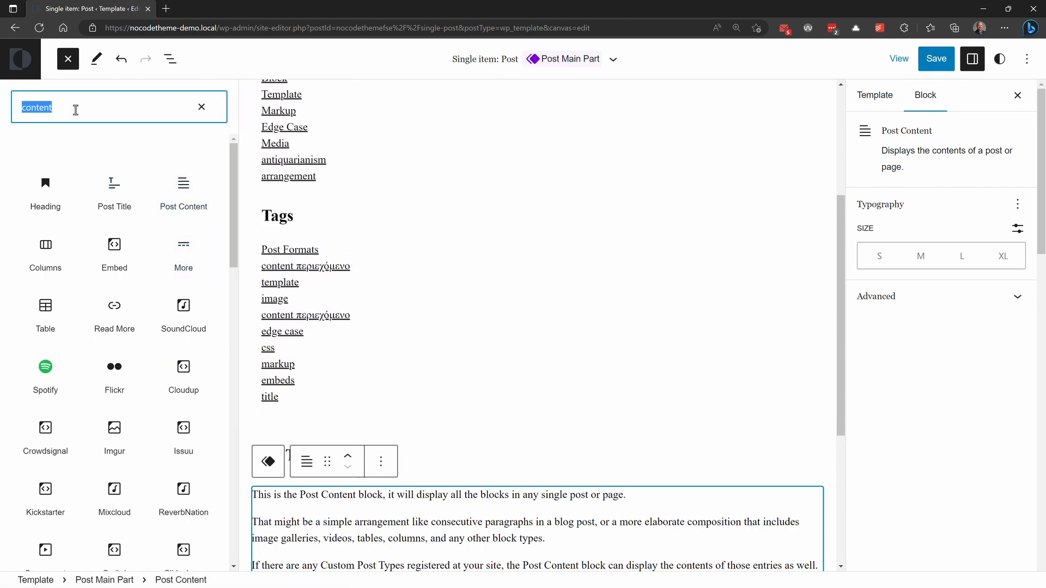
{"action": "type", "text": "featured"}
{"action": "left_click", "coordinate": [46, 196]}
{"action": "left_click", "coordinate": [170, 59]}
Step: Save both the Single item: Post template and the Post Main Part template part
{"action": "left_click", "coordinate": [929, 60]}
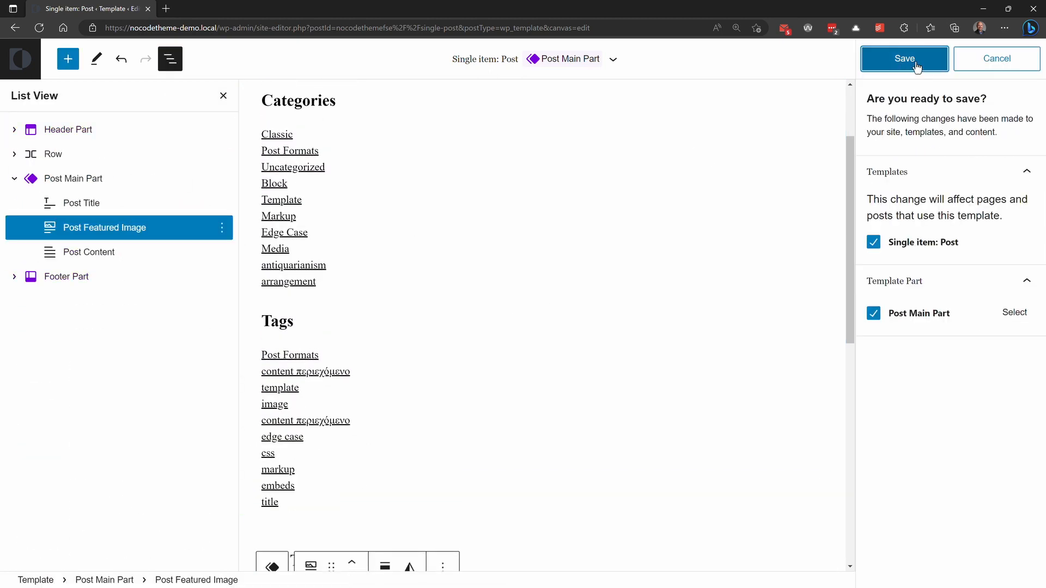
{"action": "left_click", "coordinate": [917, 66]}
{"action": "left_click", "coordinate": [901, 59]}
Step: View the live site's Hello world! article and an employee's single page to check their layouts, then return to Articles
{"action": "left_click", "coordinate": [818, 184]}
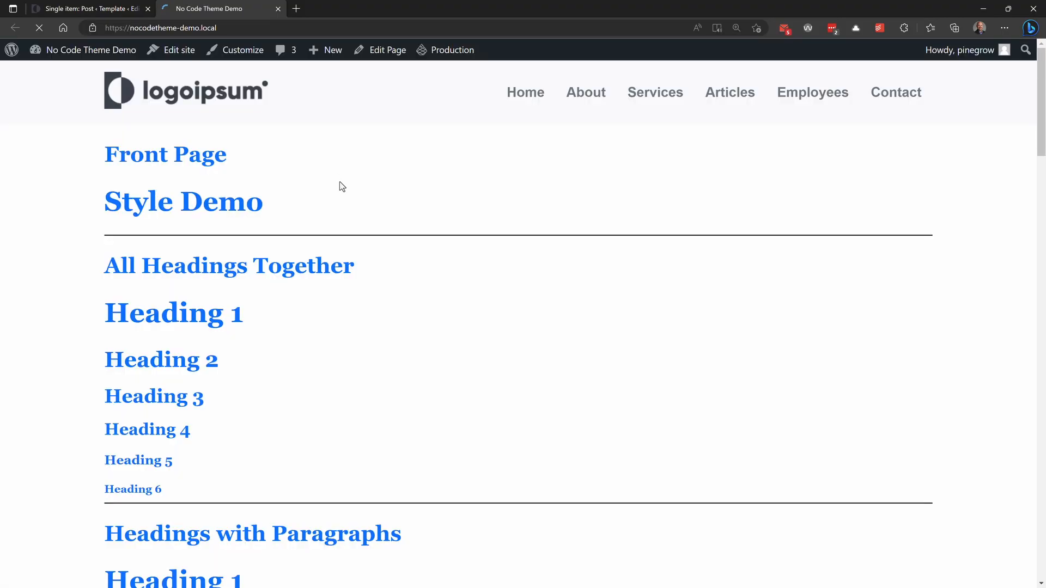
{"action": "left_click", "coordinate": [719, 103]}
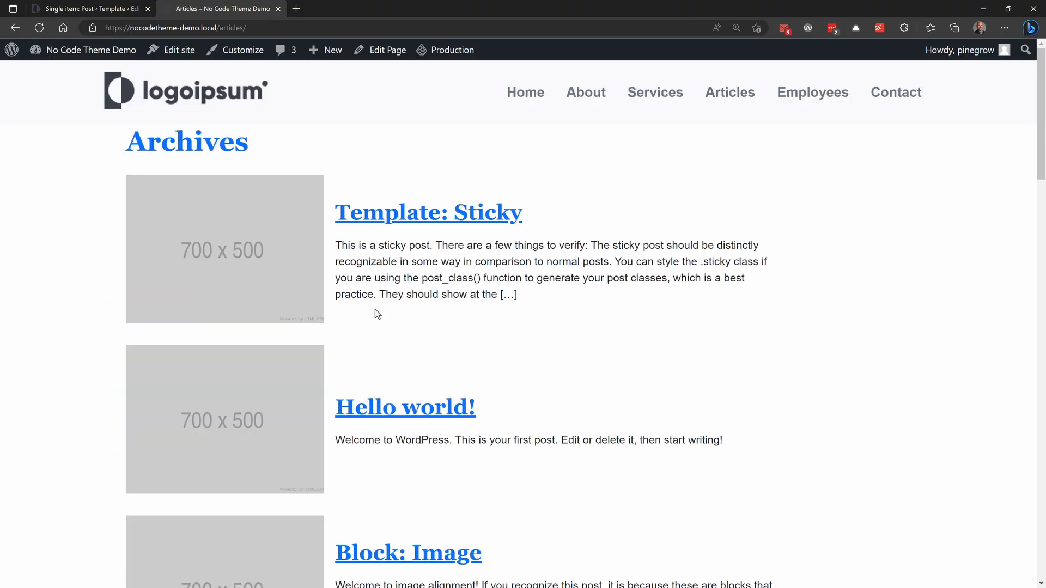
{"action": "left_click", "coordinate": [378, 415]}
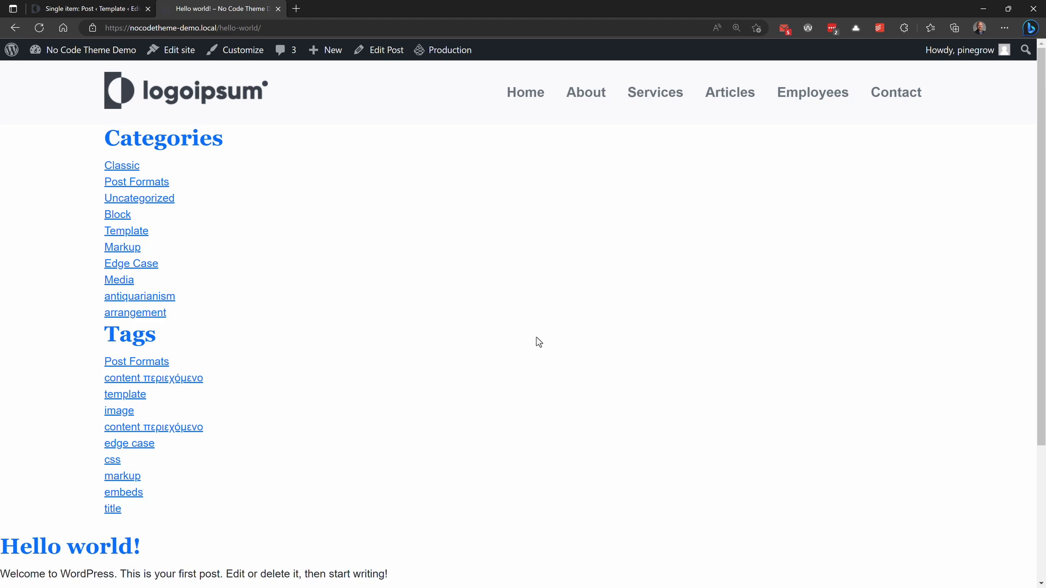
{"action": "left_click", "coordinate": [830, 98]}
{"action": "left_click", "coordinate": [455, 217]}
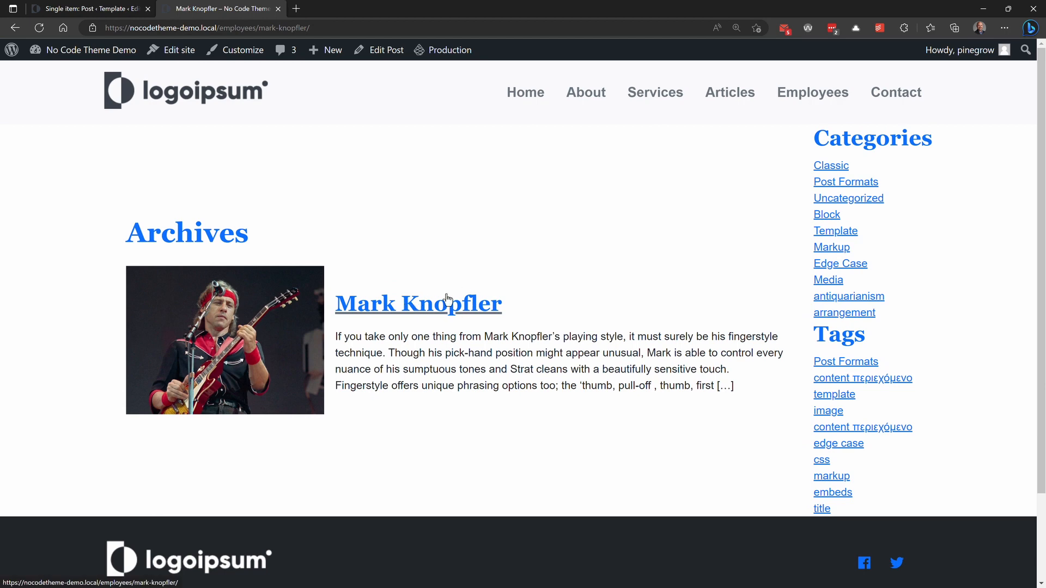
{"action": "left_click", "coordinate": [733, 94]}
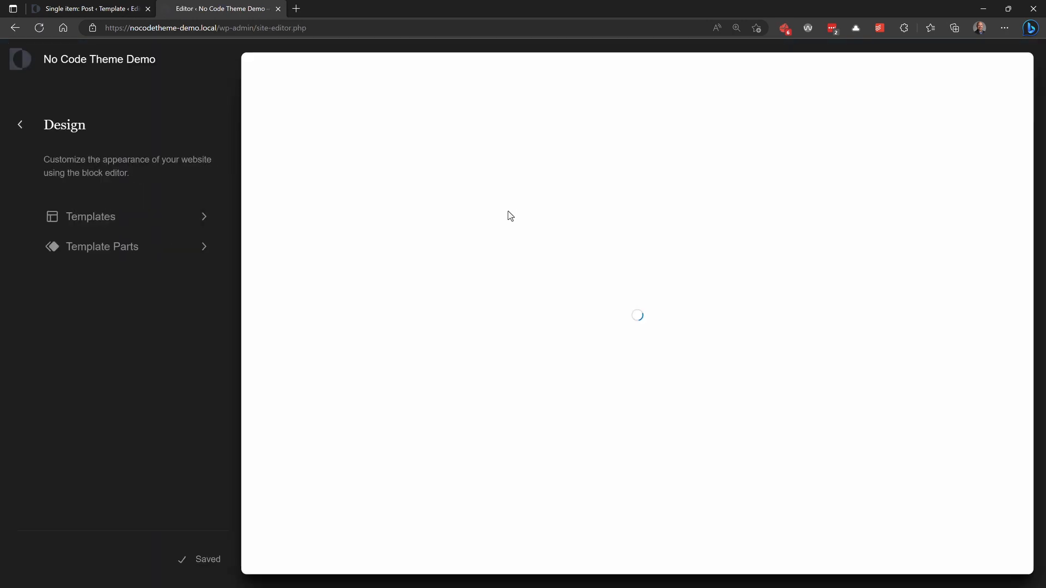
Step: Reopen the Single item: Post template in the site editor and show its block structure
{"action": "left_click", "coordinate": [103, 247]}
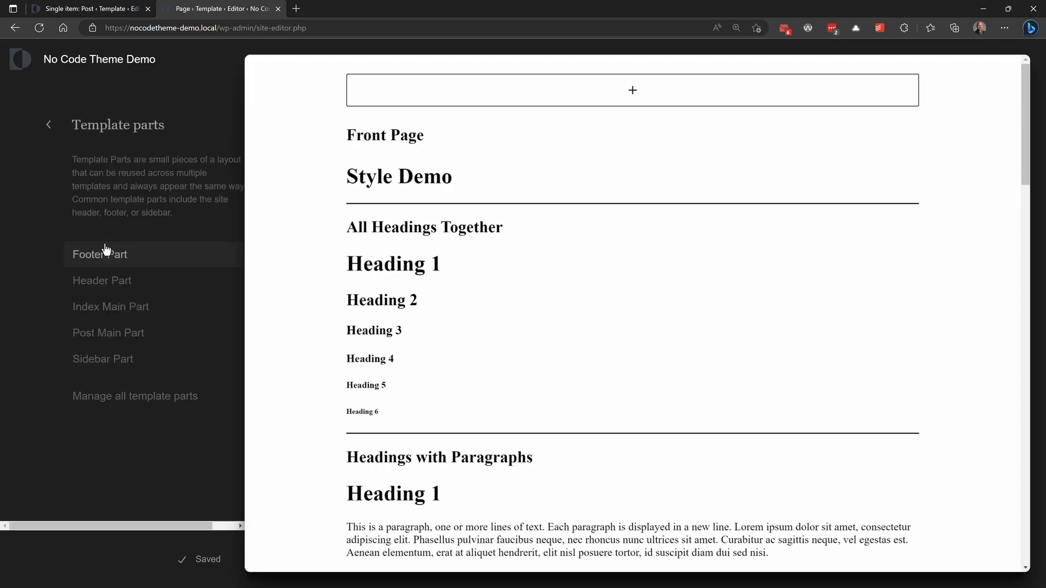
{"action": "left_click", "coordinate": [20, 124]}
{"action": "left_click", "coordinate": [84, 222]}
{"action": "left_click", "coordinate": [71, 273]}
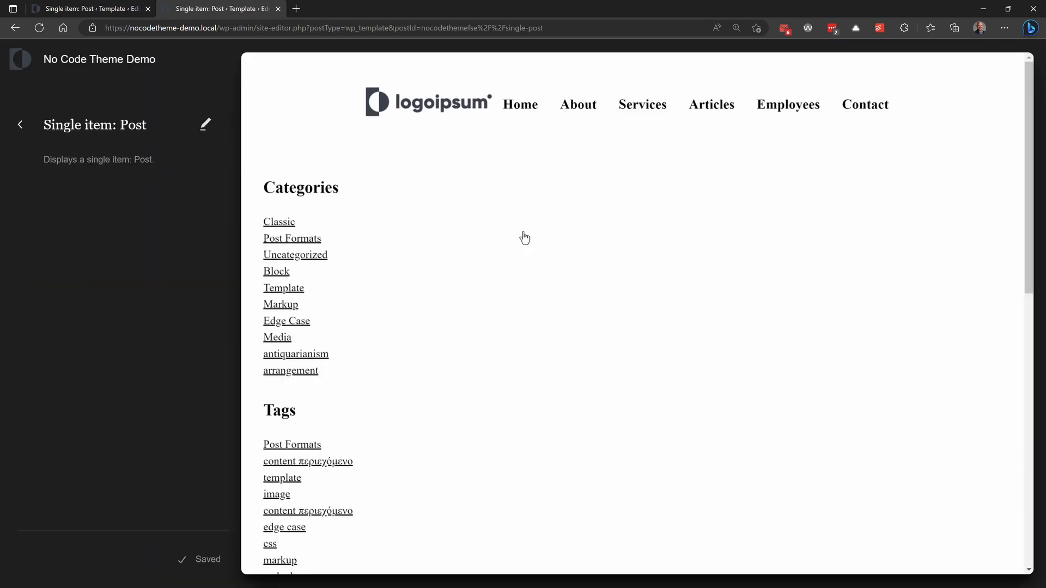
{"action": "left_click", "coordinate": [523, 236]}
{"action": "left_click", "coordinate": [170, 58]}
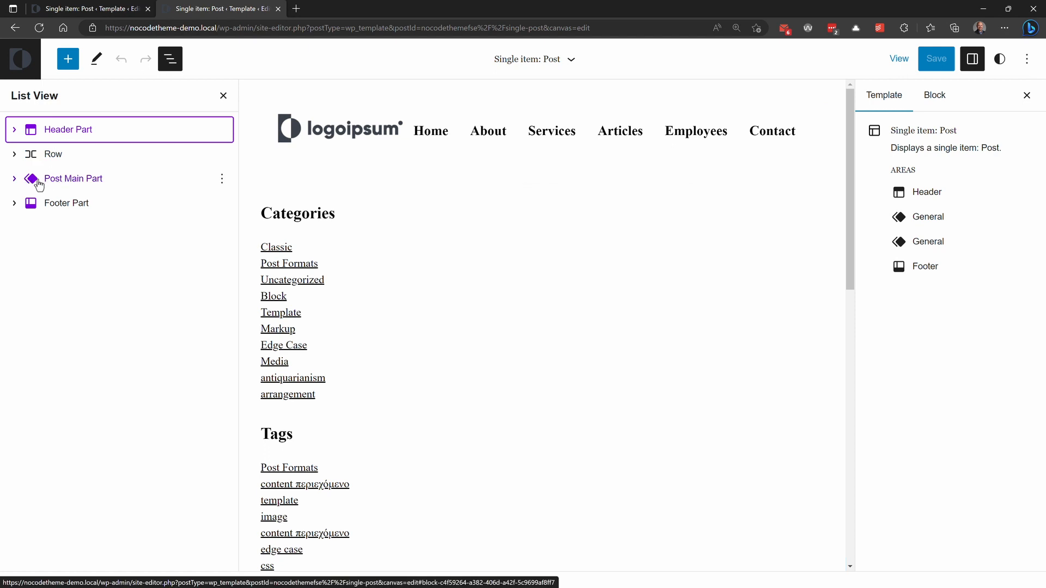
Step: Move the Post Main Part into the Row block above the Sidebar Part and save the template
{"action": "left_click", "coordinate": [15, 154]}
{"action": "left_click_drag", "start_coordinate": [42, 206], "coordinate": [82, 169]}
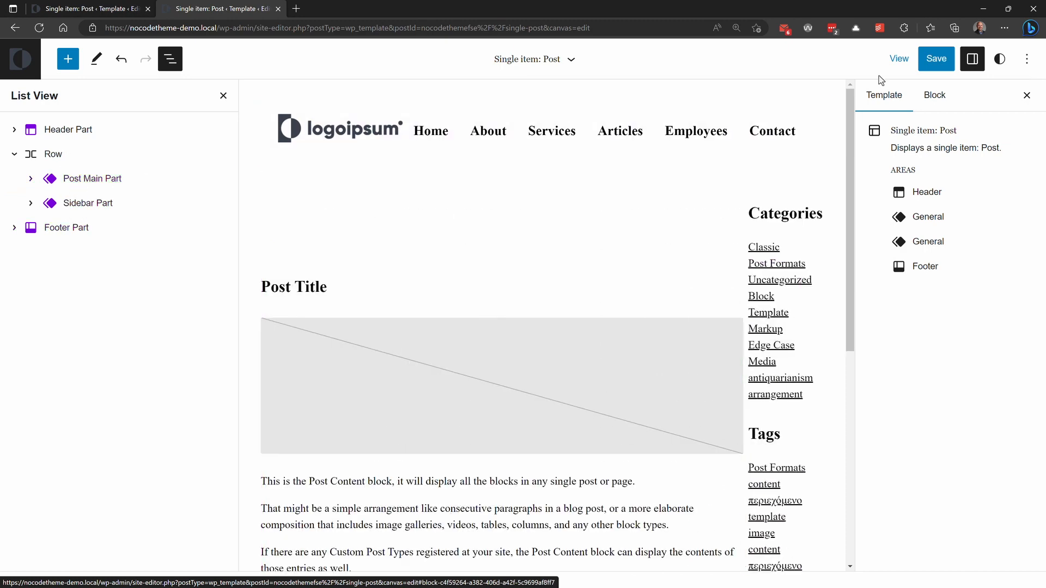
{"action": "left_click", "coordinate": [943, 62]}
{"action": "left_click", "coordinate": [941, 62]}
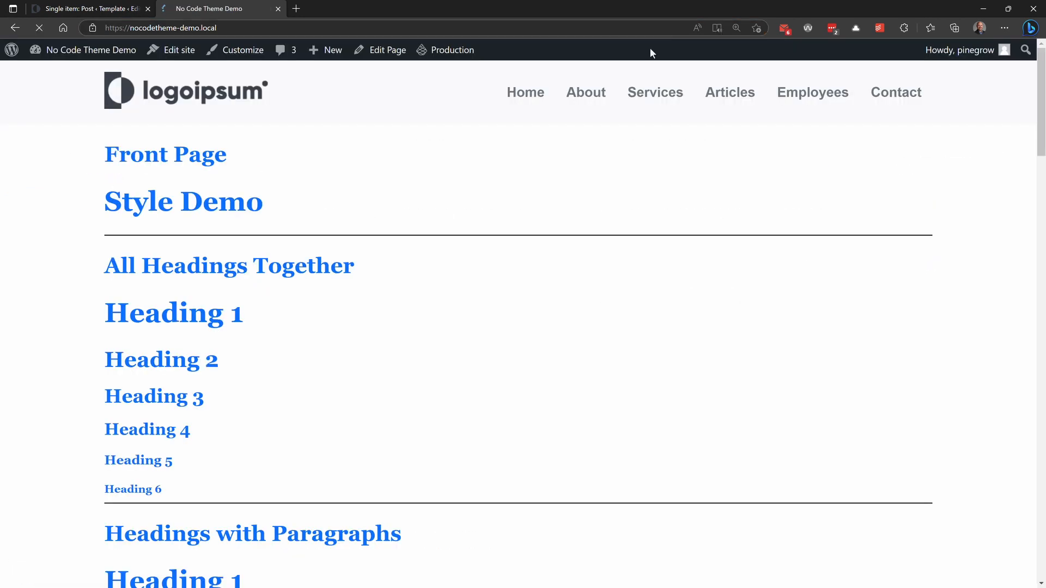
Step: Open the Block: Image article on the live site and check how the revised post layout displays
{"action": "left_click", "coordinate": [737, 96]}
{"action": "scroll", "coordinate": [516, 311], "scroll_direction": "down", "scroll_amount": 3}
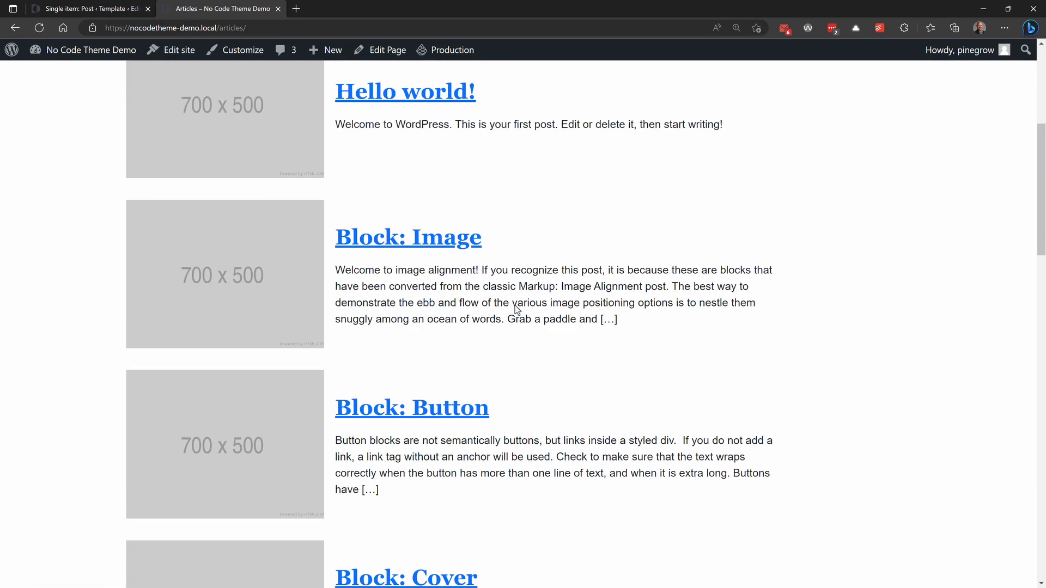
{"action": "left_click", "coordinate": [438, 224]}
{"action": "scroll", "coordinate": [584, 262], "scroll_direction": "down", "scroll_amount": 3}
{"action": "scroll", "coordinate": [584, 262], "scroll_direction": "down", "scroll_amount": 10}
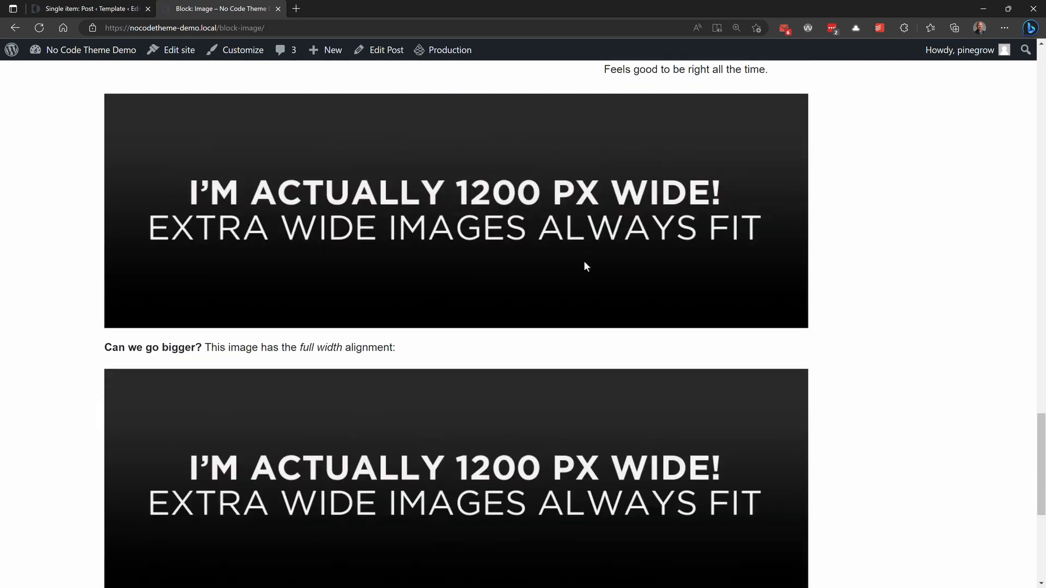
{"action": "scroll", "coordinate": [584, 262], "scroll_direction": "up", "scroll_amount": 15}
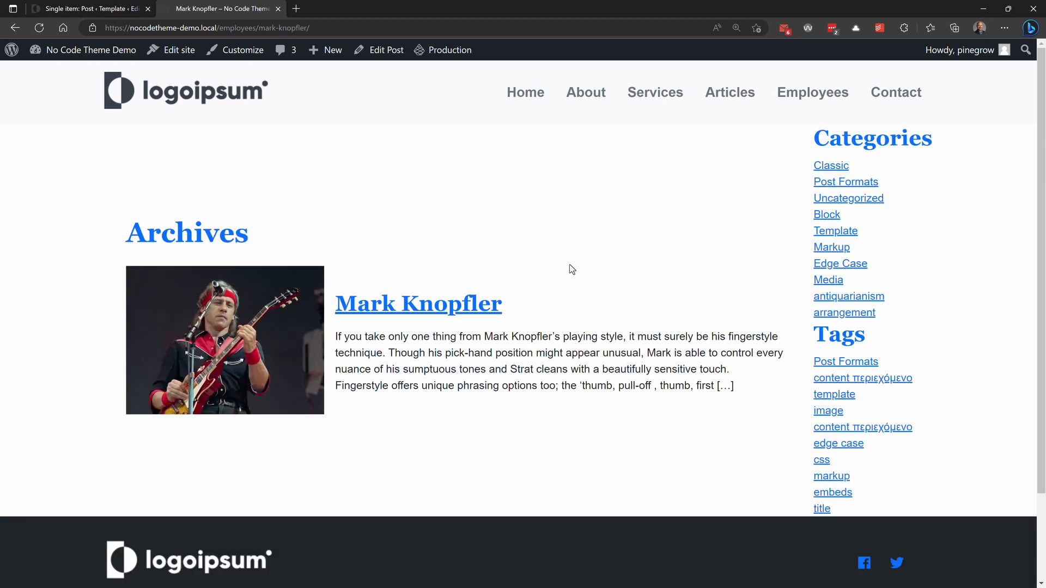
Step: Open the Single item: Post template from the site editor's list of all templates to review it
{"action": "left_click", "coordinate": [172, 50]}
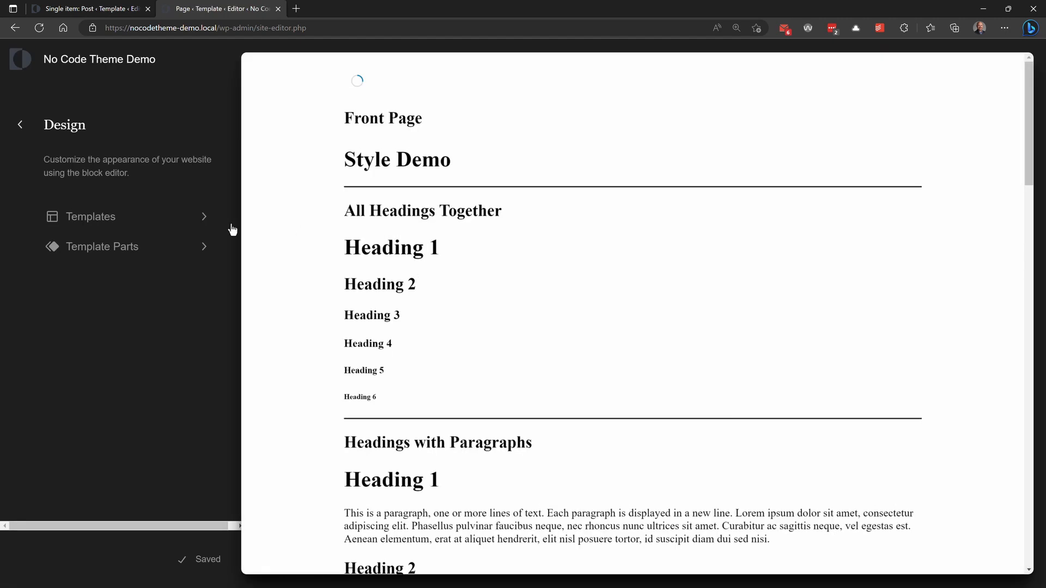
{"action": "left_click", "coordinate": [87, 247]}
{"action": "left_click", "coordinate": [19, 124]}
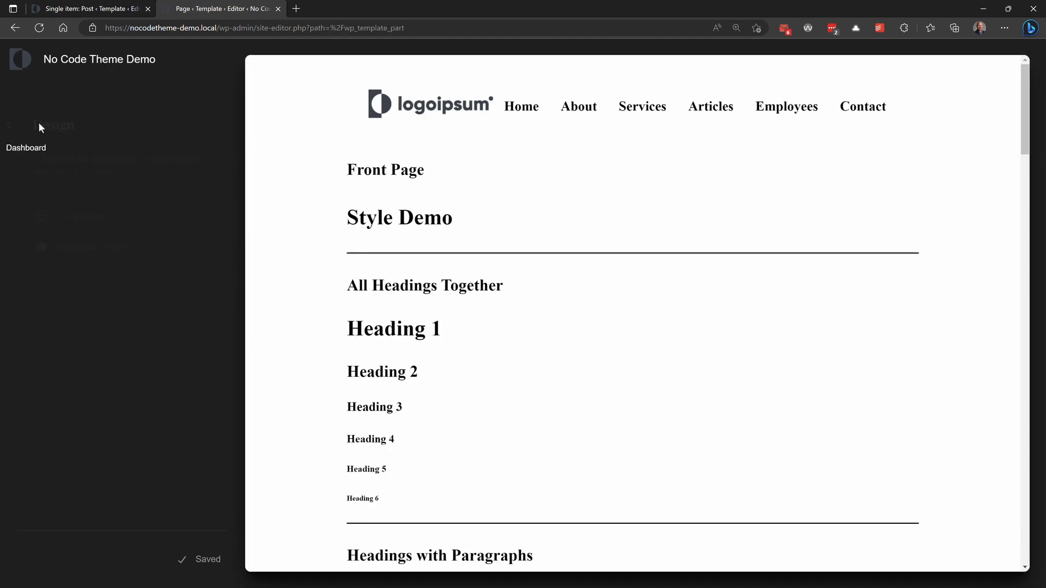
{"action": "left_click", "coordinate": [83, 216]}
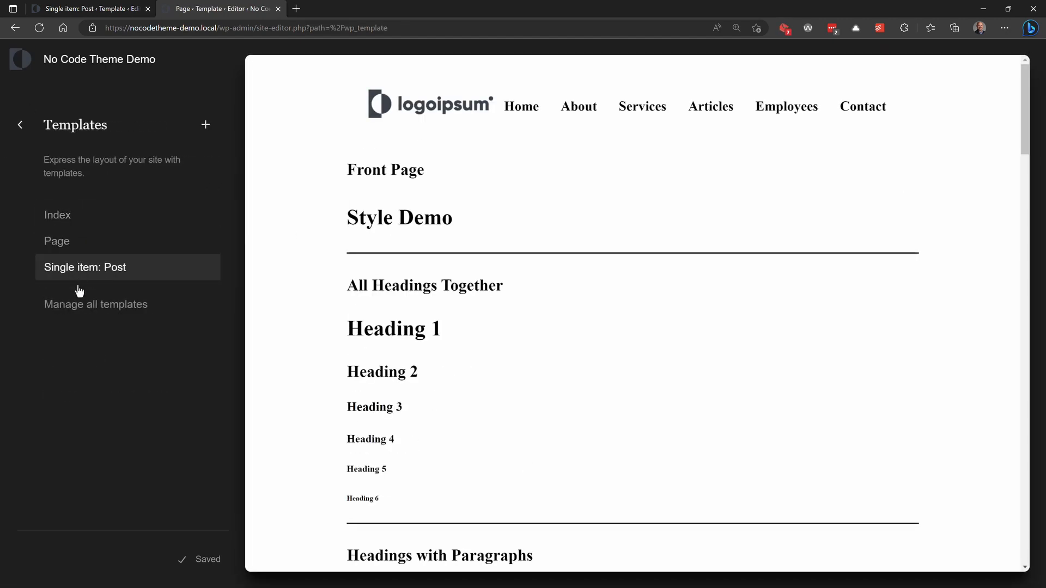
{"action": "left_click", "coordinate": [83, 304]}
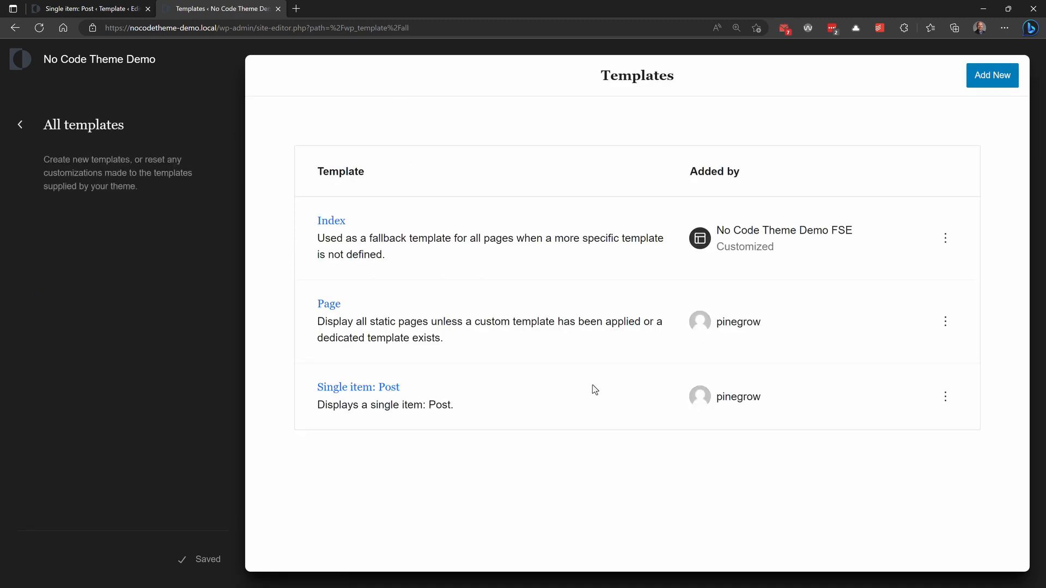
{"action": "left_click", "coordinate": [342, 388]}
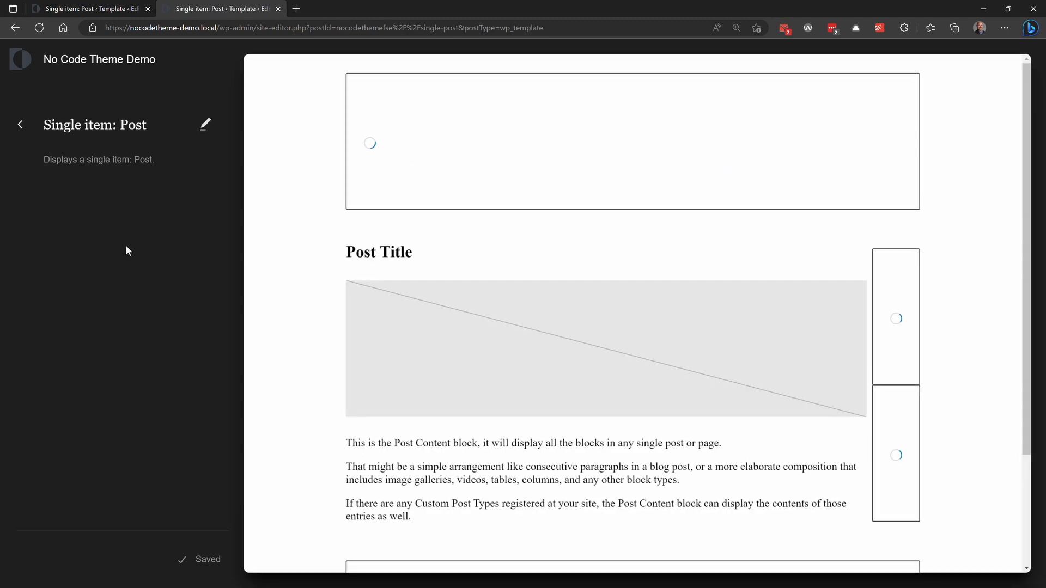
Step: Return to the list of all templates and review the template types available for adding
{"action": "left_click", "coordinate": [20, 126]}
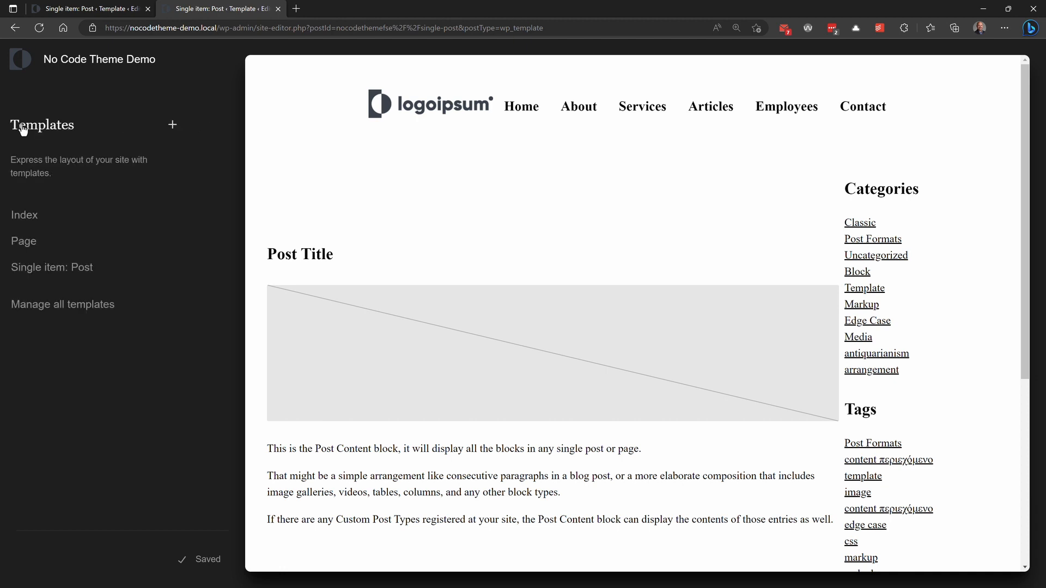
{"action": "left_click", "coordinate": [97, 304]}
{"action": "left_click", "coordinate": [978, 74]}
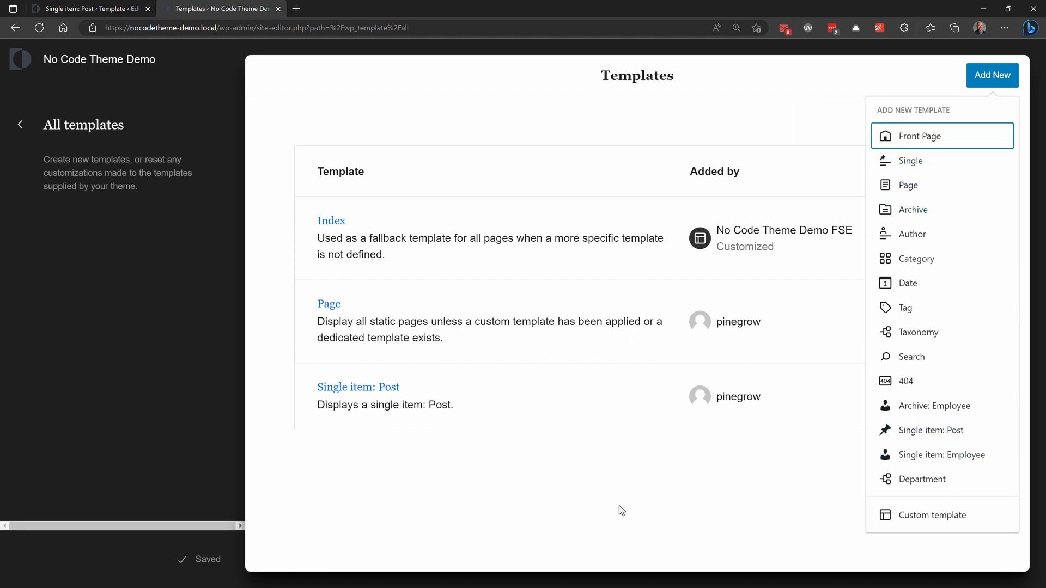
{"action": "left_click", "coordinate": [648, 492]}
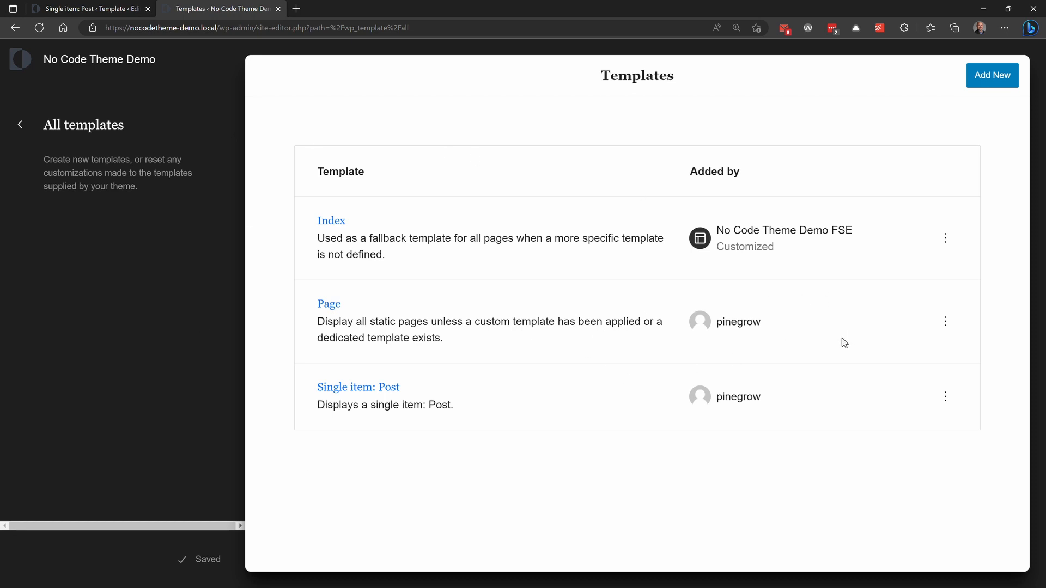
Step: Open the Index template for editing and export the theme with its updated templates and styles
{"action": "left_click", "coordinate": [326, 221]}
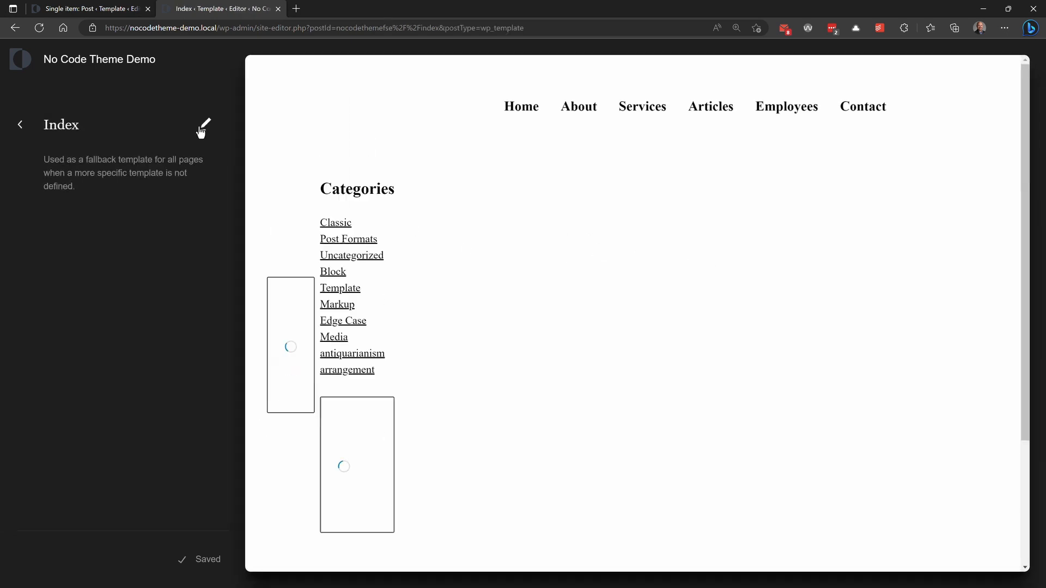
{"action": "left_click", "coordinate": [203, 128]}
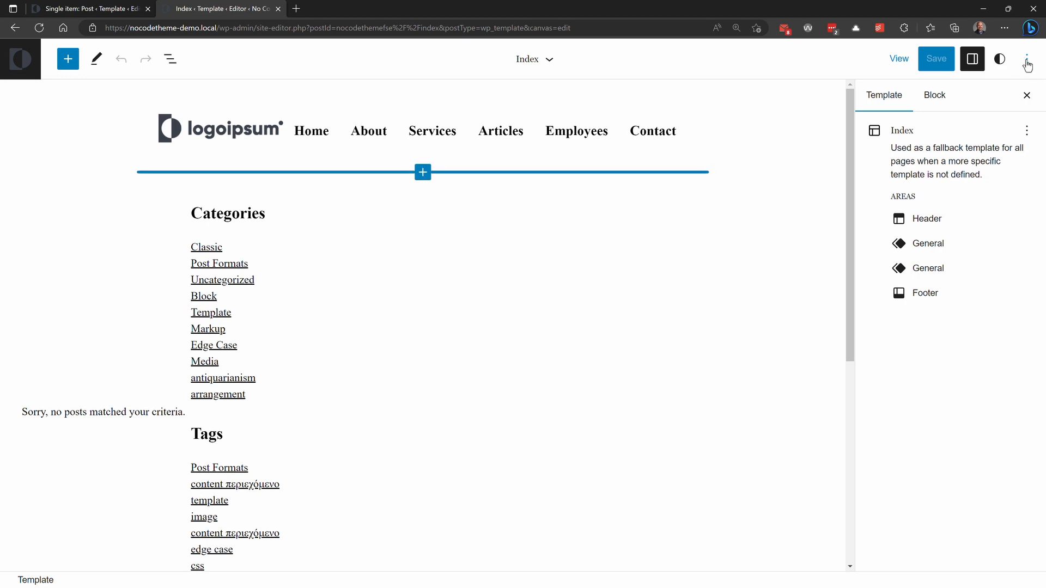
{"action": "left_click", "coordinate": [1027, 61]}
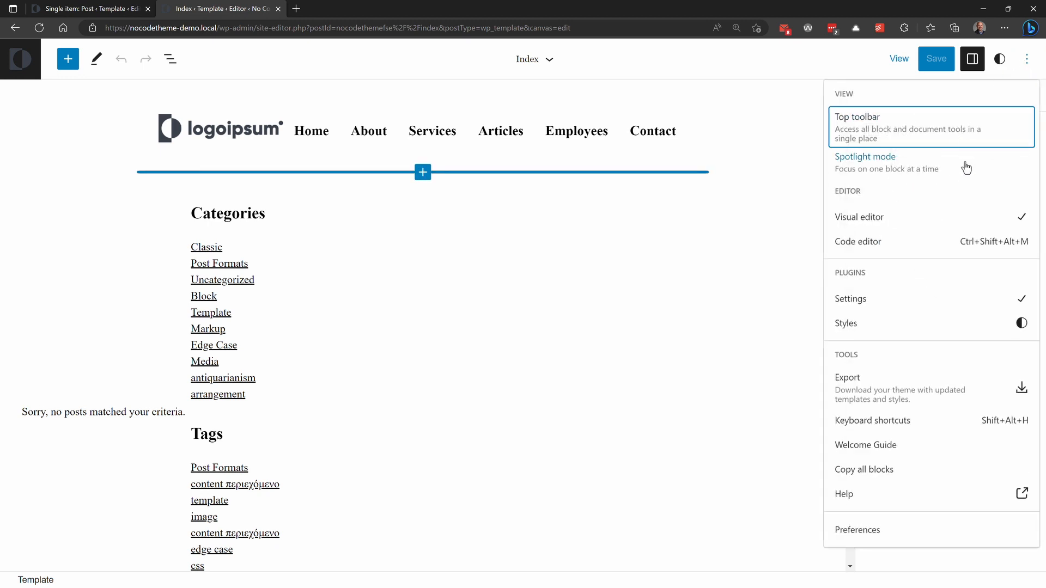
{"action": "left_click", "coordinate": [857, 390]}
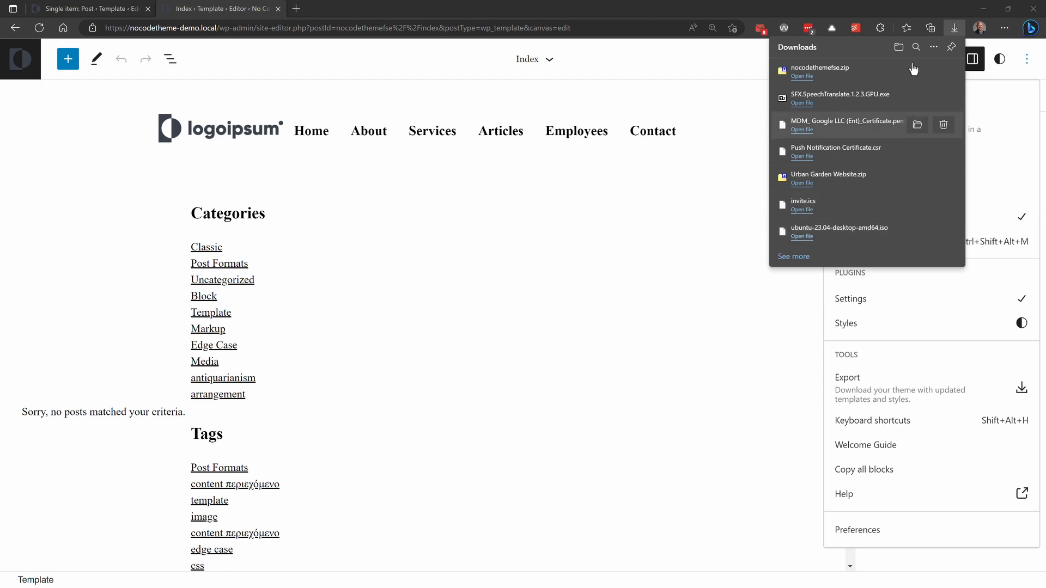
Step: Open the downloaded nocodethemefse.zip archive and go into its templates folder
{"action": "left_click", "coordinate": [955, 28]}
{"action": "left_click_drag", "start_coordinate": [643, 3], "coordinate": [530, 73]}
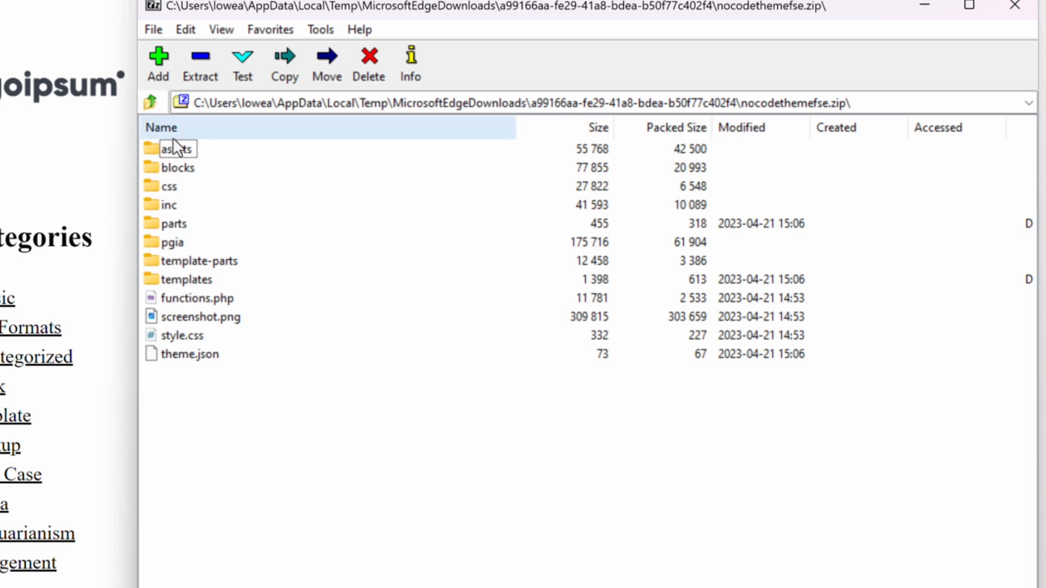
{"action": "double_click", "coordinate": [195, 278]}
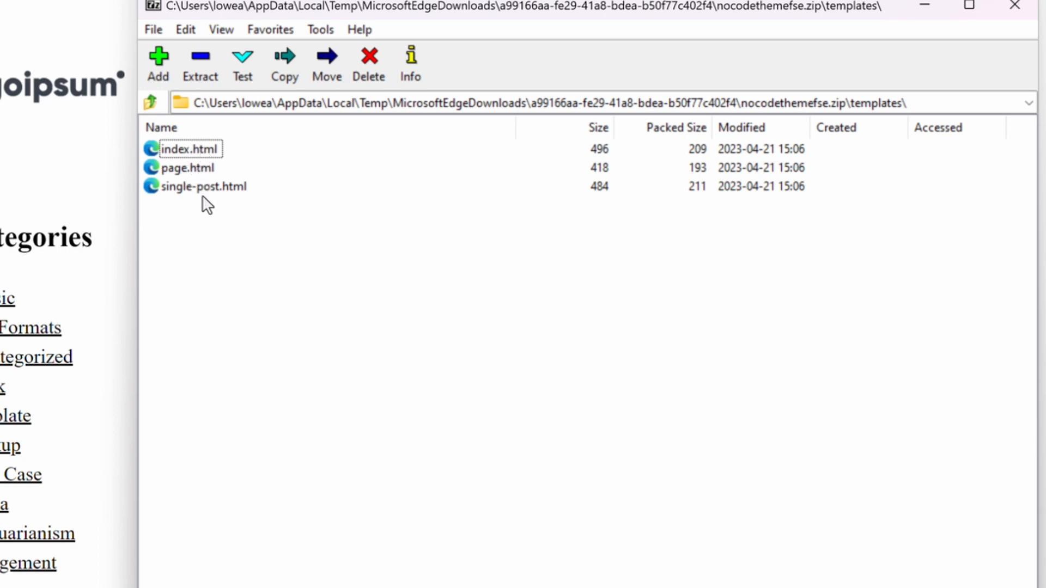
Step: Copy index.html, page.html and single-post.html from the archive into the nocodetheme-demo-fse project's templates folder, replacing the existing index.html
{"action": "key", "text": "alt+Tab"}
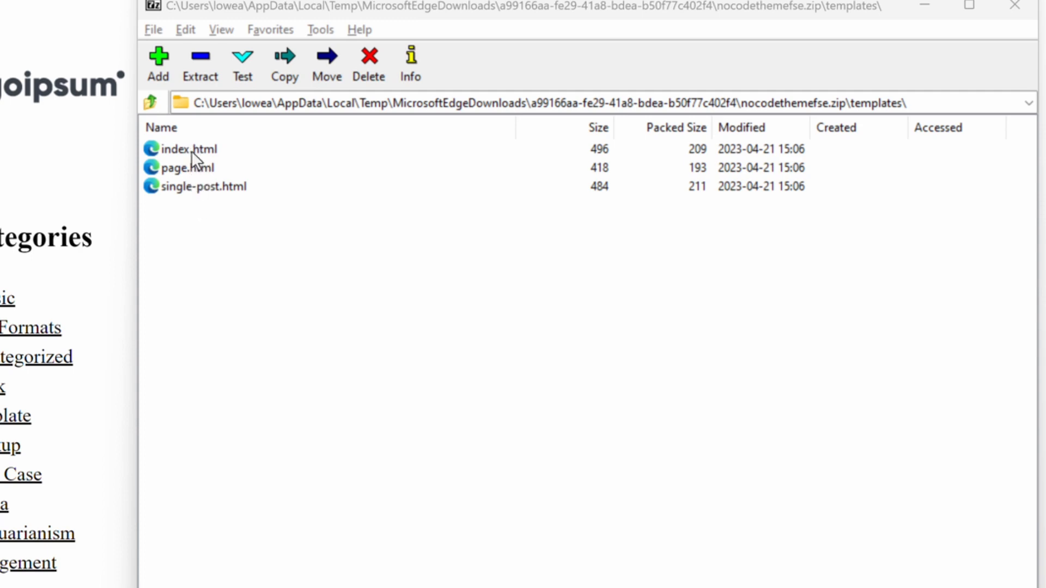
{"action": "key", "text": "alt+Tab"}
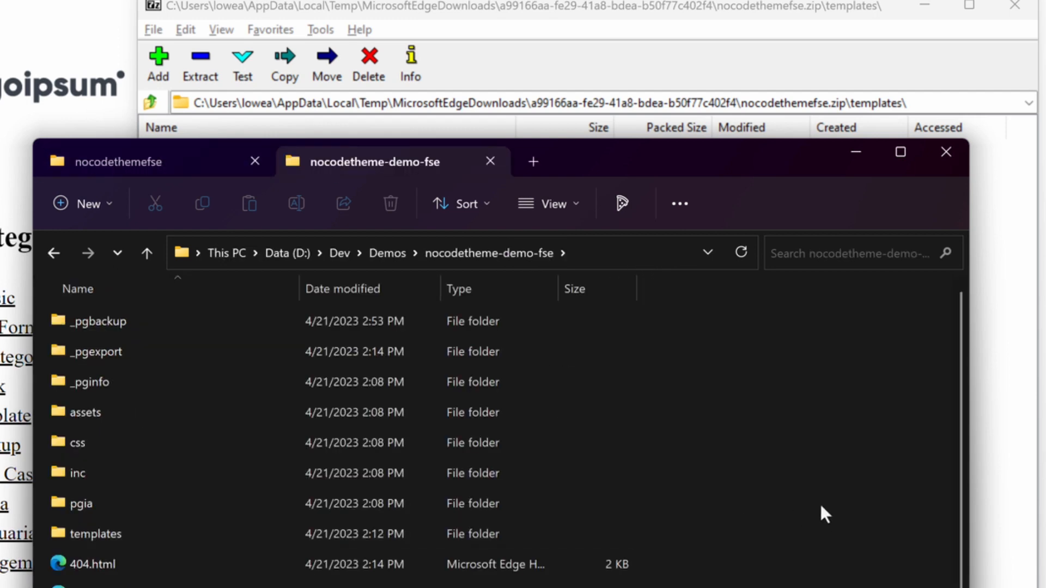
{"action": "left_click", "coordinate": [106, 531]}
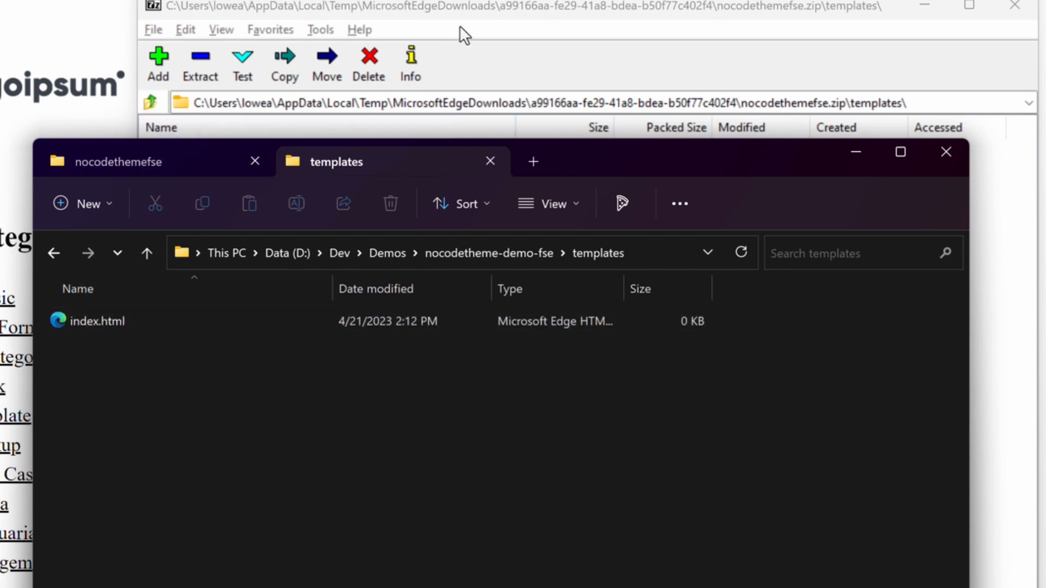
{"action": "left_click_drag", "start_coordinate": [474, 8], "coordinate": [922, 0]}
{"action": "left_click_drag", "start_coordinate": [666, 231], "coordinate": [600, 91]}
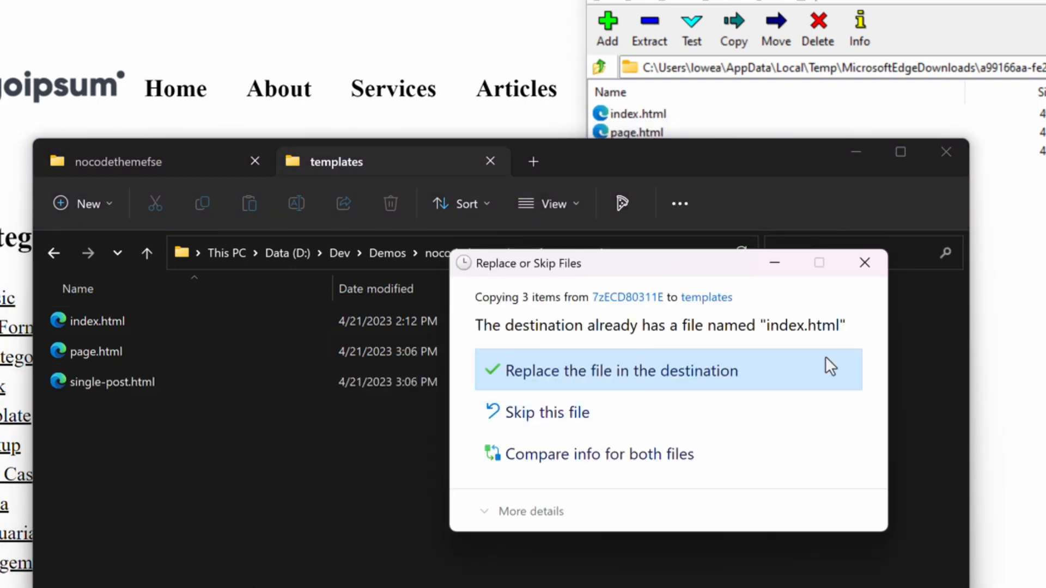
{"action": "left_click", "coordinate": [830, 366]}
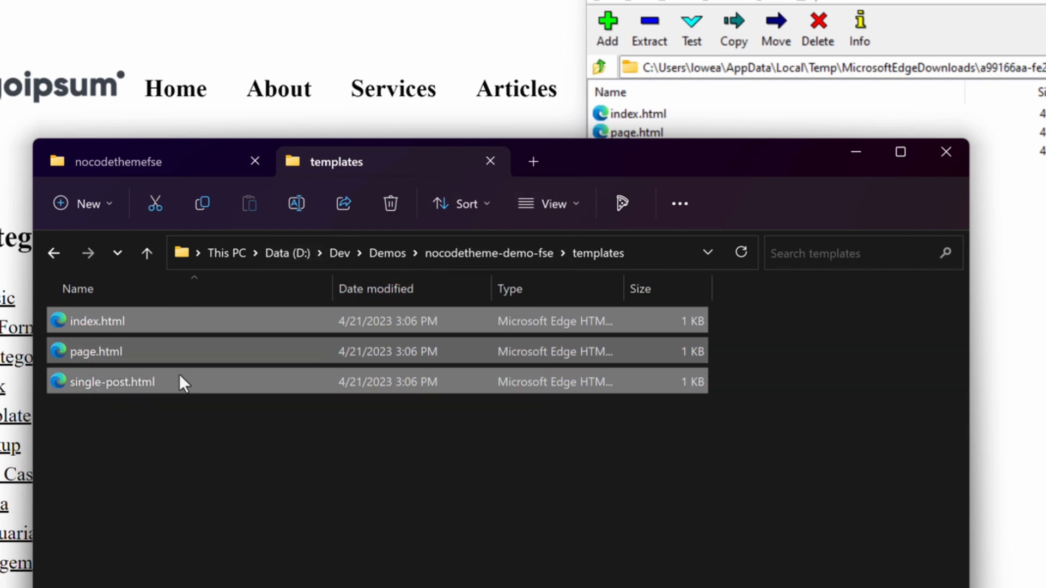
Step: Examine the template part files in the archive's parts folder and return to the archive's root
{"action": "left_click", "coordinate": [671, 234]}
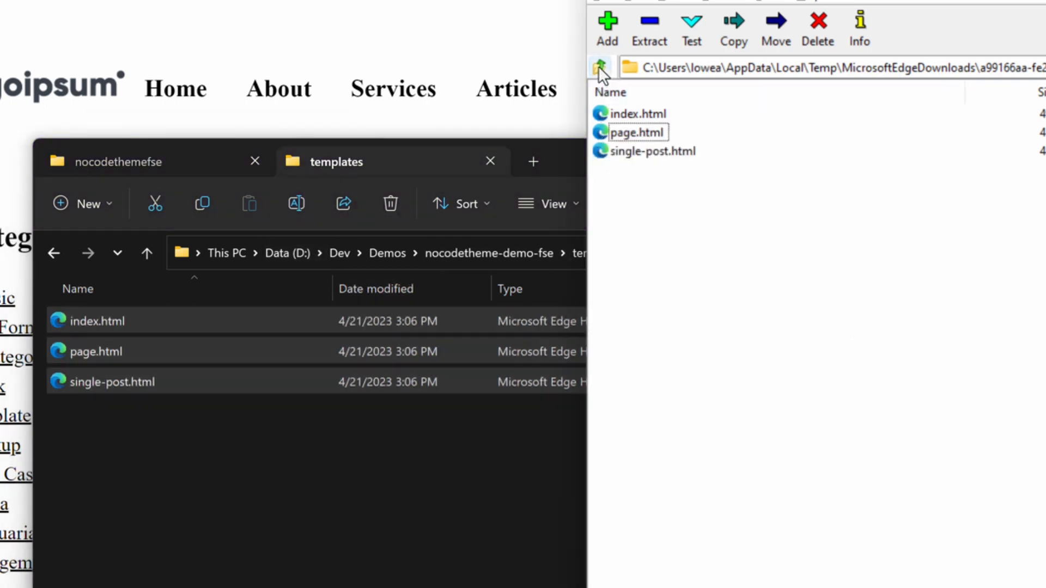
{"action": "left_click", "coordinate": [599, 68]}
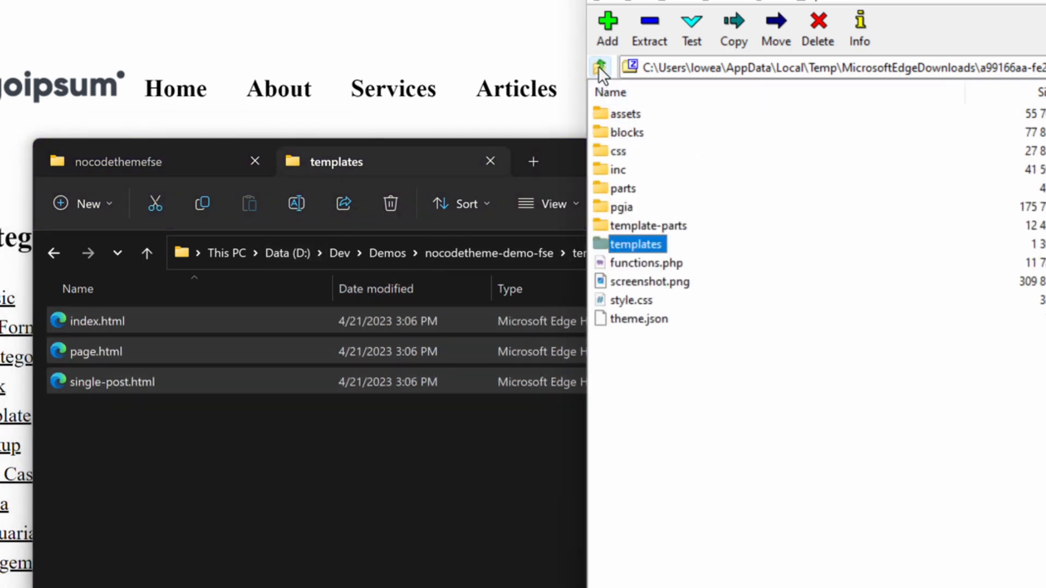
{"action": "left_click", "coordinate": [628, 189]}
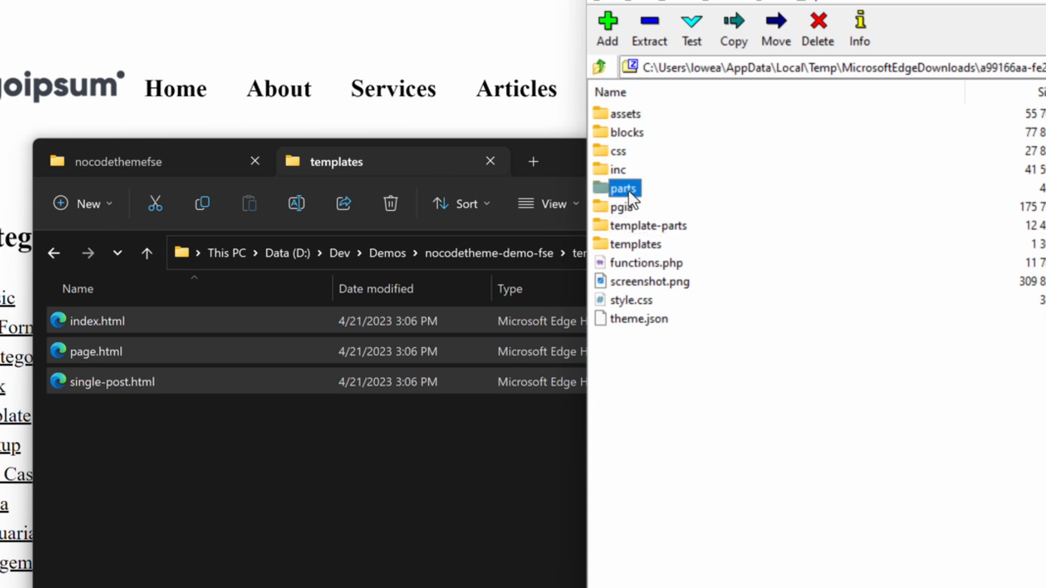
{"action": "double_click", "coordinate": [631, 188]}
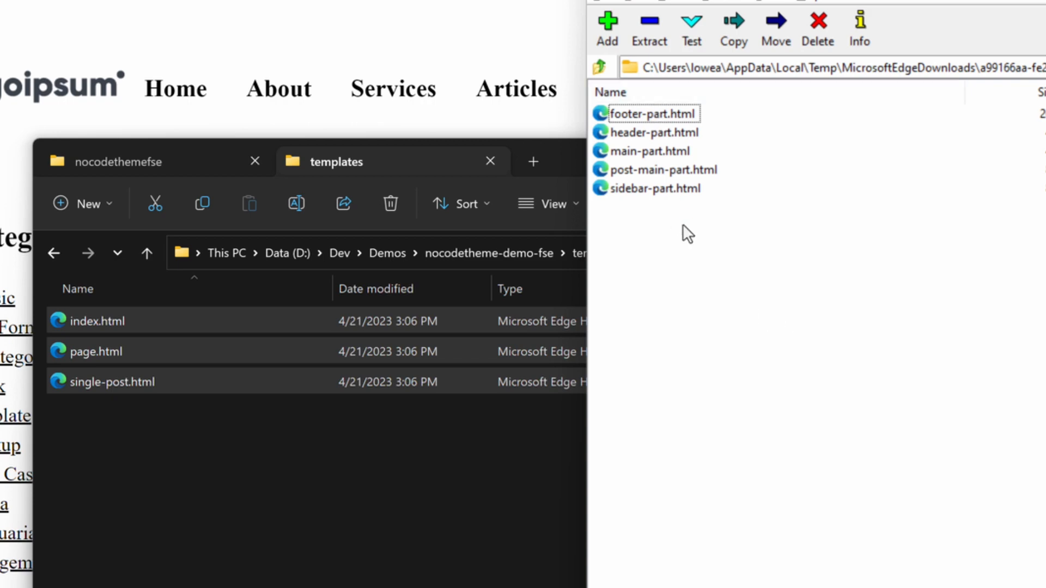
{"action": "left_click", "coordinate": [599, 67]}
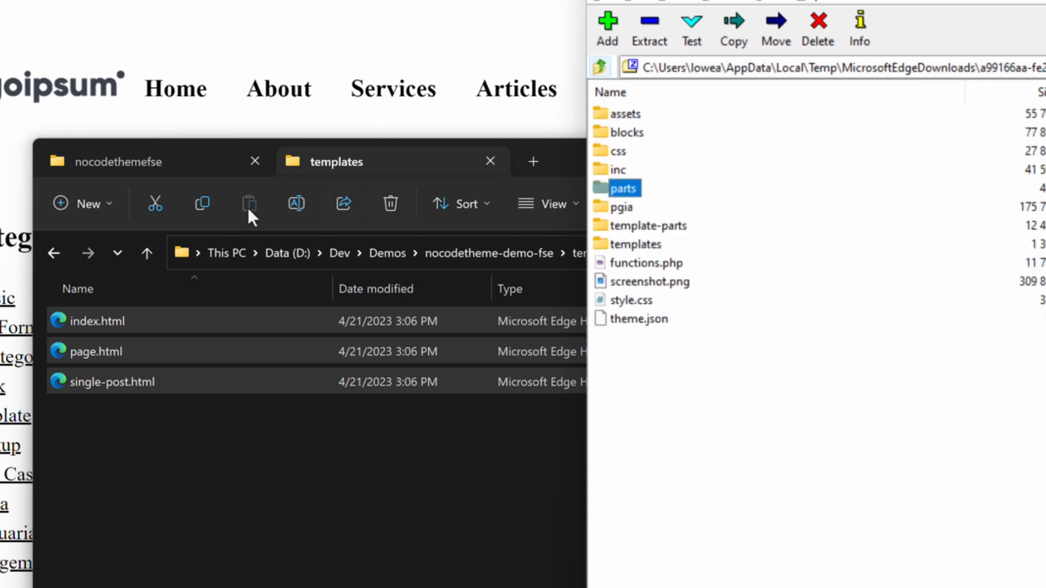
Step: Copy the parts folder from the archive into the root of the nocodetheme-demo-fse project folder
{"action": "left_click", "coordinate": [418, 434]}
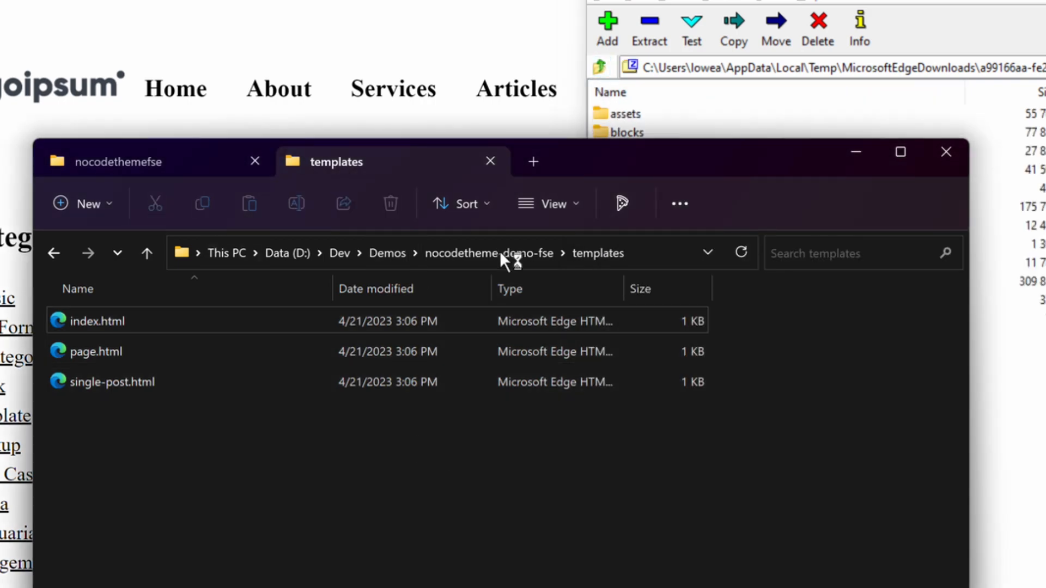
{"action": "left_click", "coordinate": [523, 254]}
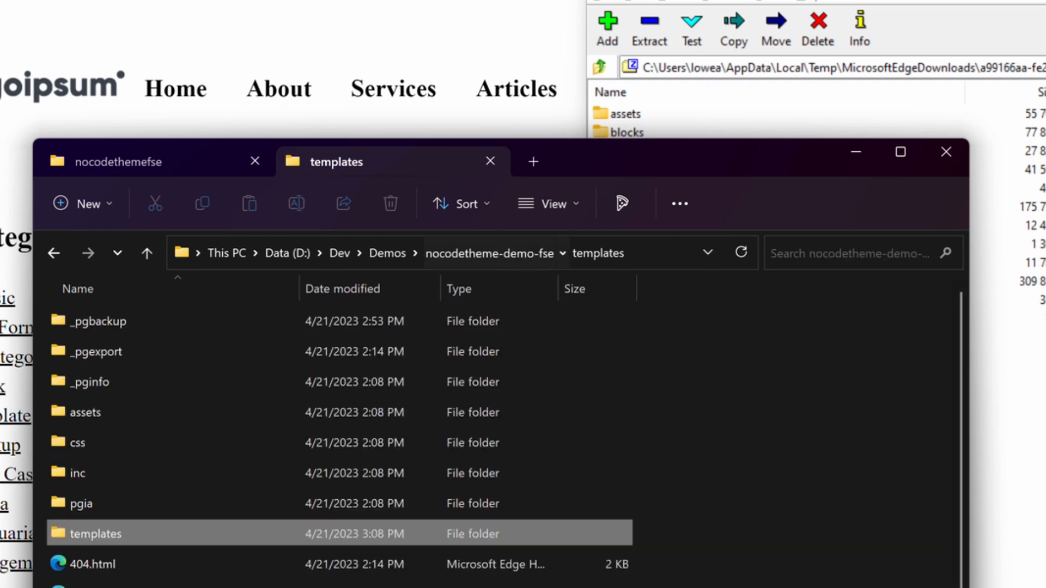
{"action": "left_click", "coordinate": [882, 347]}
{"action": "left_click_drag", "start_coordinate": [616, 189], "coordinate": [772, 587]}
{"action": "key", "text": "alt+Tab"}
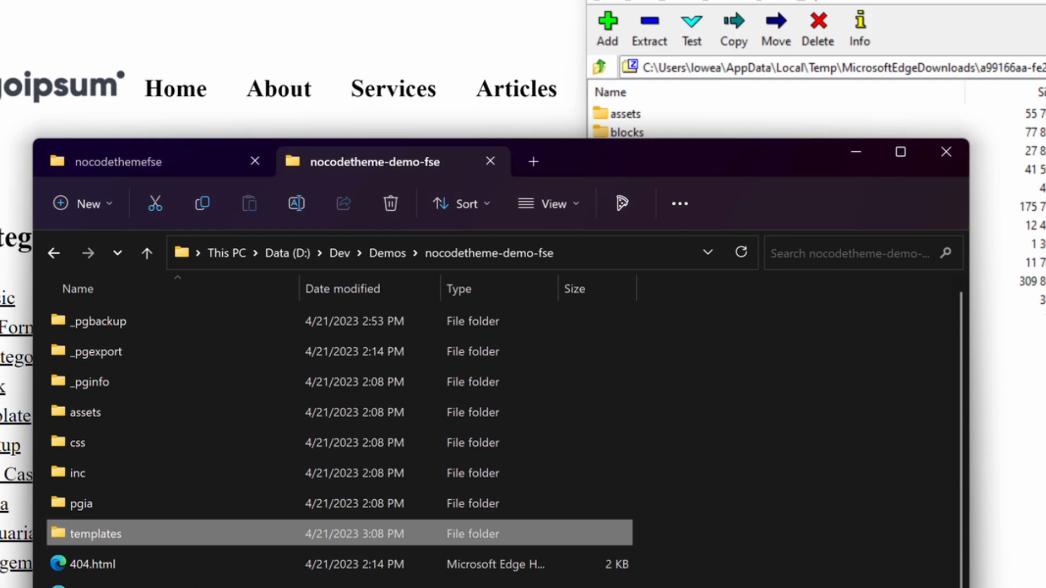
{"action": "left_click_drag", "start_coordinate": [772, 587], "coordinate": [742, 572]}
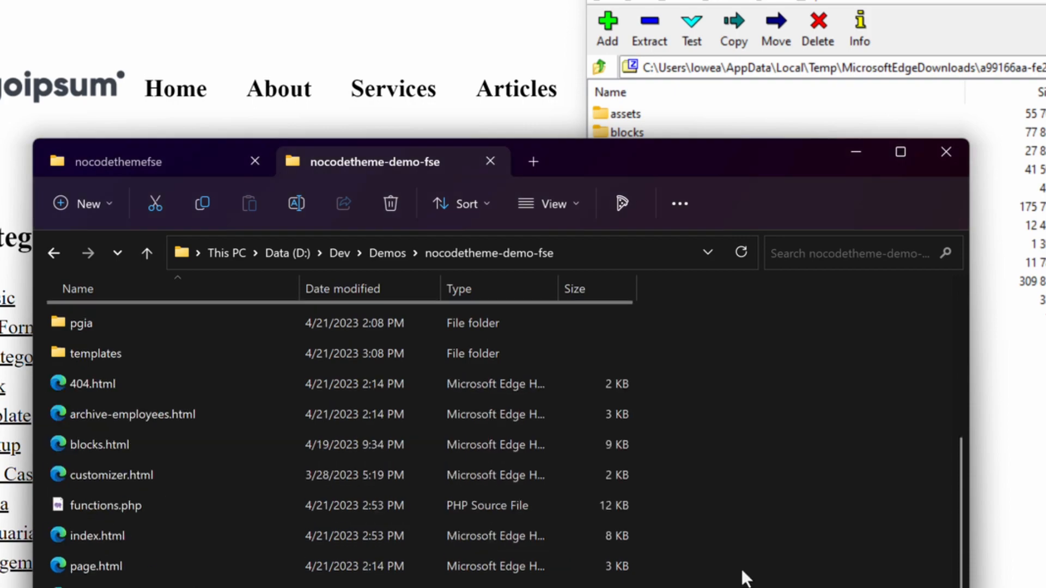
Step: Switch to Pinegrow Web Editor, close all open pages and reload the Nocodetheme-Demo-Fse project
{"action": "left_click", "coordinate": [1044, 1]}
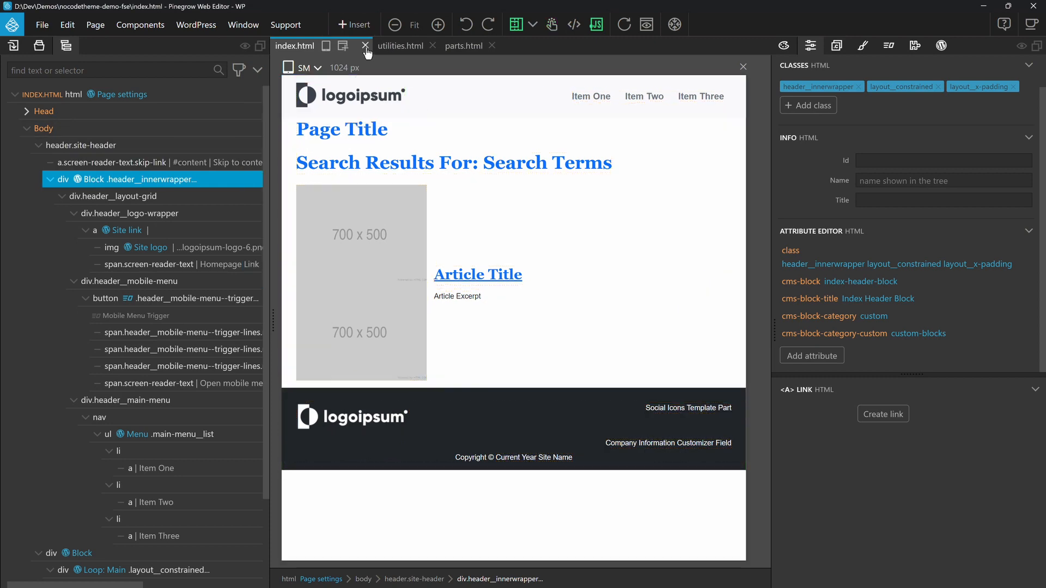
{"action": "left_click", "coordinate": [372, 45]}
{"action": "left_click", "coordinate": [371, 45]}
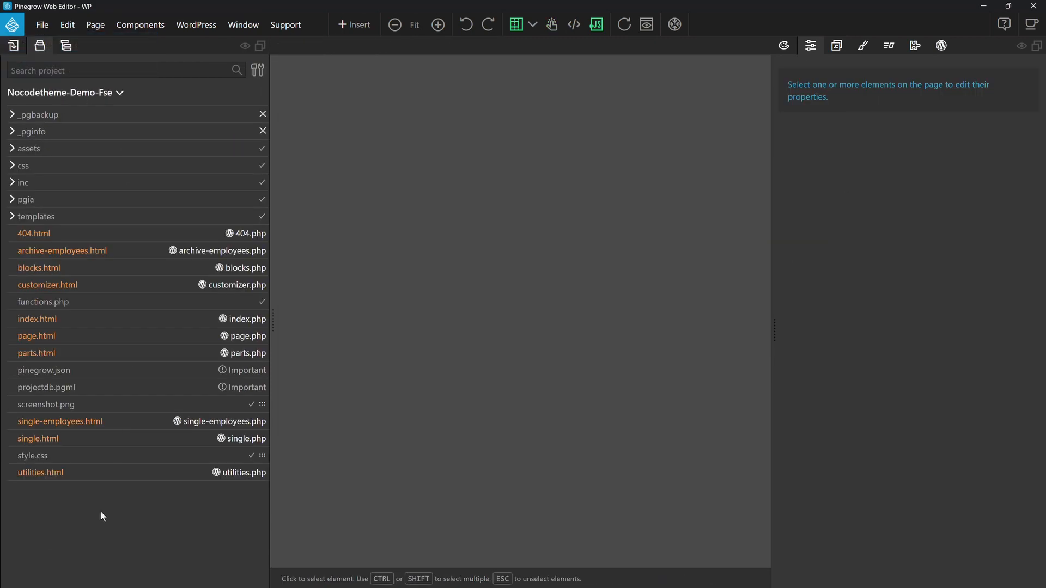
{"action": "left_click", "coordinate": [95, 96]}
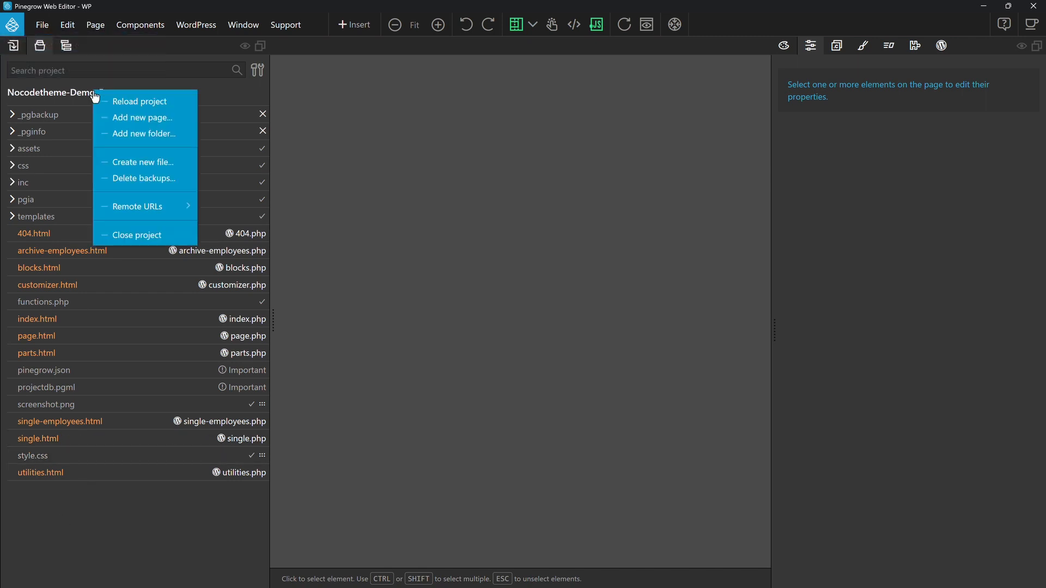
{"action": "left_click", "coordinate": [160, 103]}
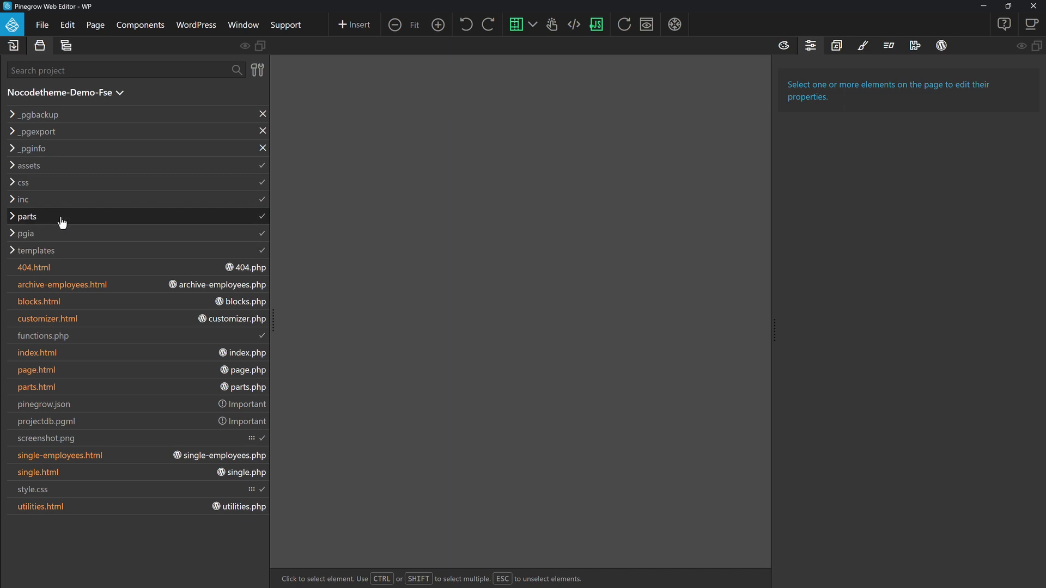
Step: Set page.html and single-post.html in the project's templates folder to copy to the theme
{"action": "left_click", "coordinate": [13, 253]}
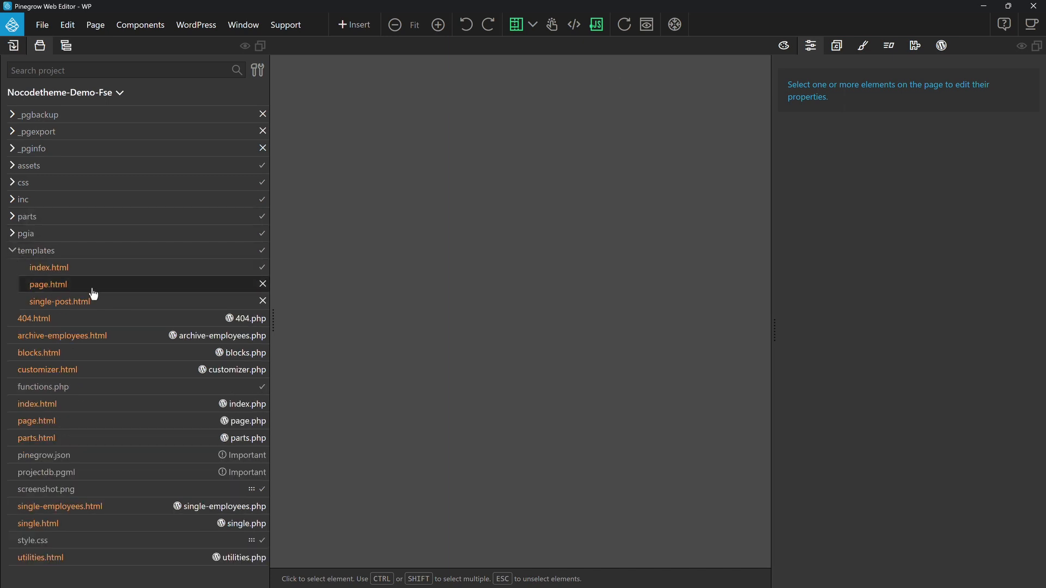
{"action": "right_click", "coordinate": [58, 287]}
{"action": "mouse_move", "coordinate": [130, 578]}
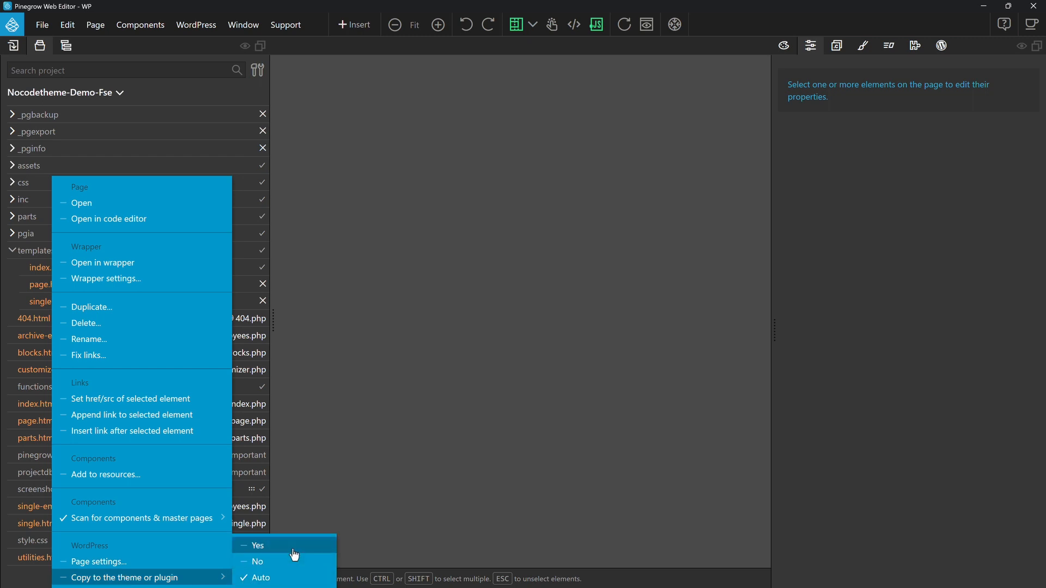
{"action": "left_click", "coordinate": [256, 545]}
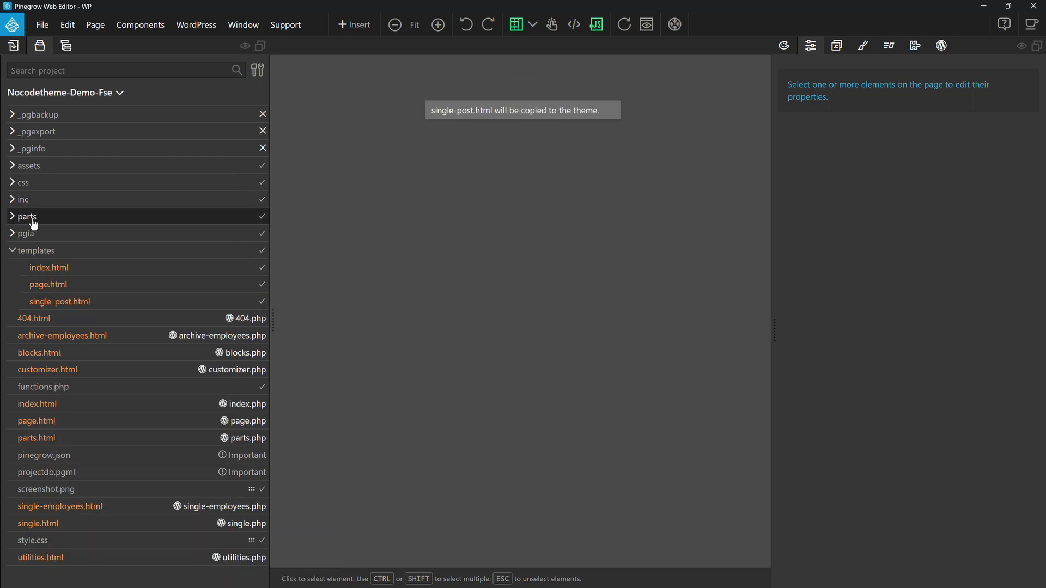
{"action": "right_click", "coordinate": [30, 250]}
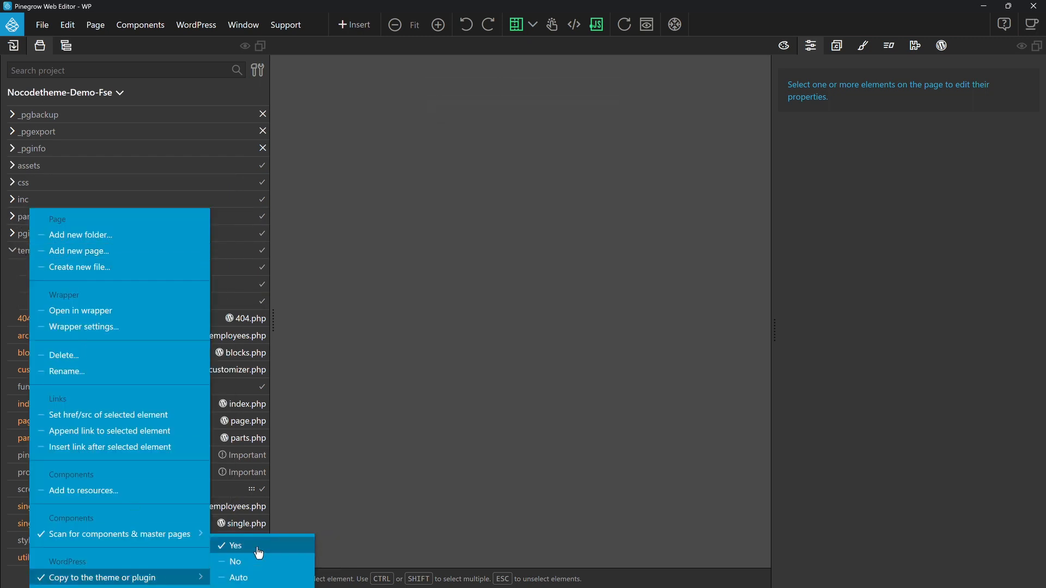
{"action": "left_click", "coordinate": [308, 531]}
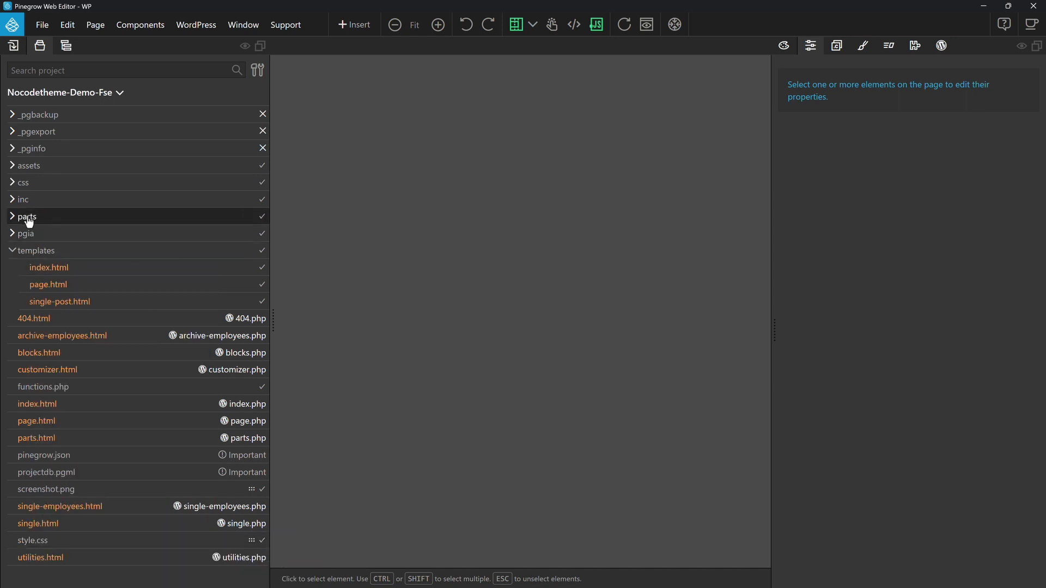
Step: Set the parts folder and its footer-part.html file to copy to the theme
{"action": "right_click", "coordinate": [28, 218]}
{"action": "mouse_move", "coordinate": [112, 578]}
{"action": "left_click", "coordinate": [256, 542]}
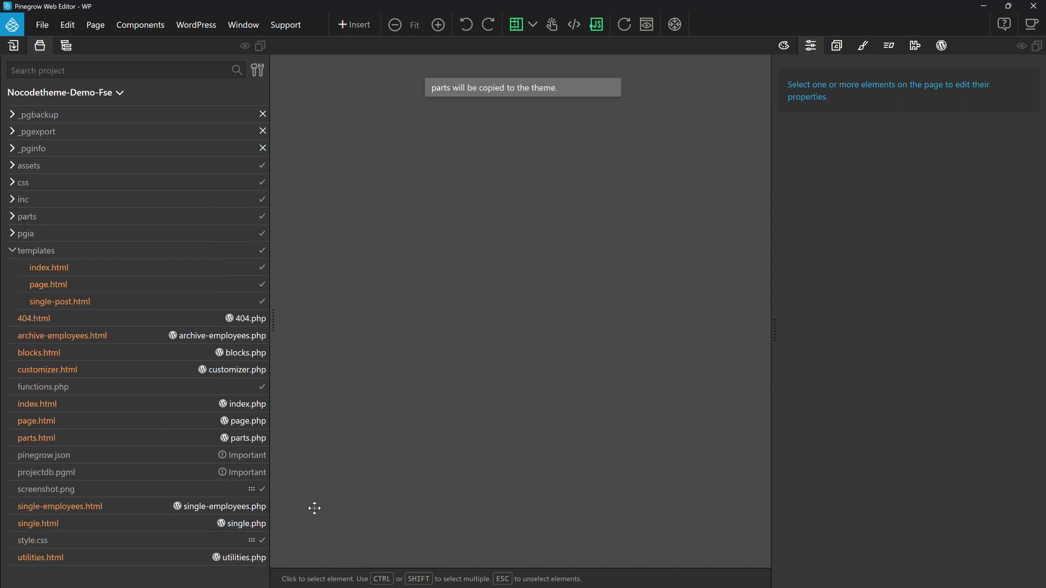
{"action": "left_click", "coordinate": [12, 216]}
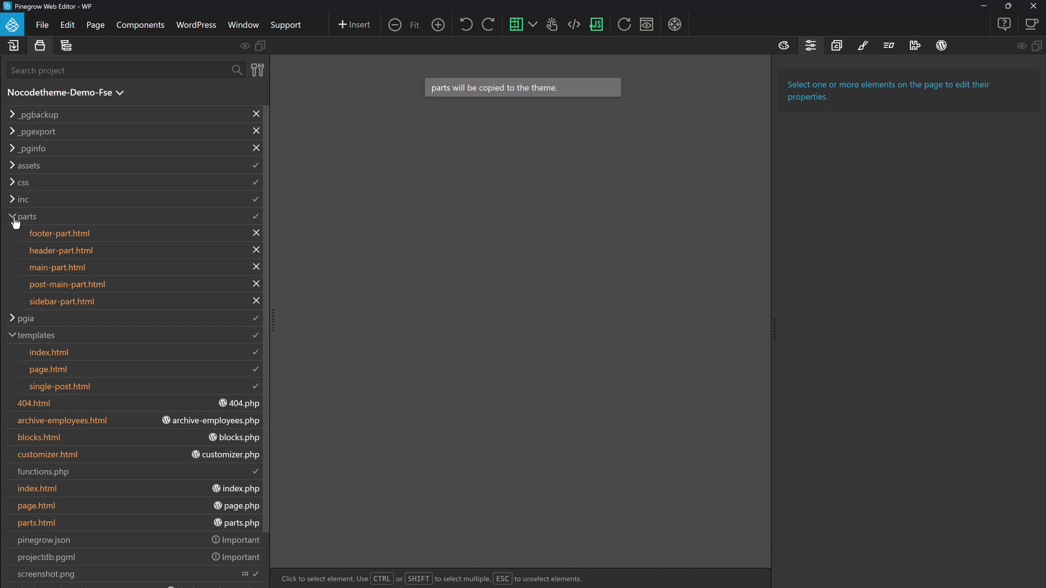
{"action": "left_click", "coordinate": [82, 234]}
{"action": "right_click", "coordinate": [81, 234]}
{"action": "mouse_move", "coordinate": [218, 577]}
{"action": "left_click", "coordinate": [289, 543]}
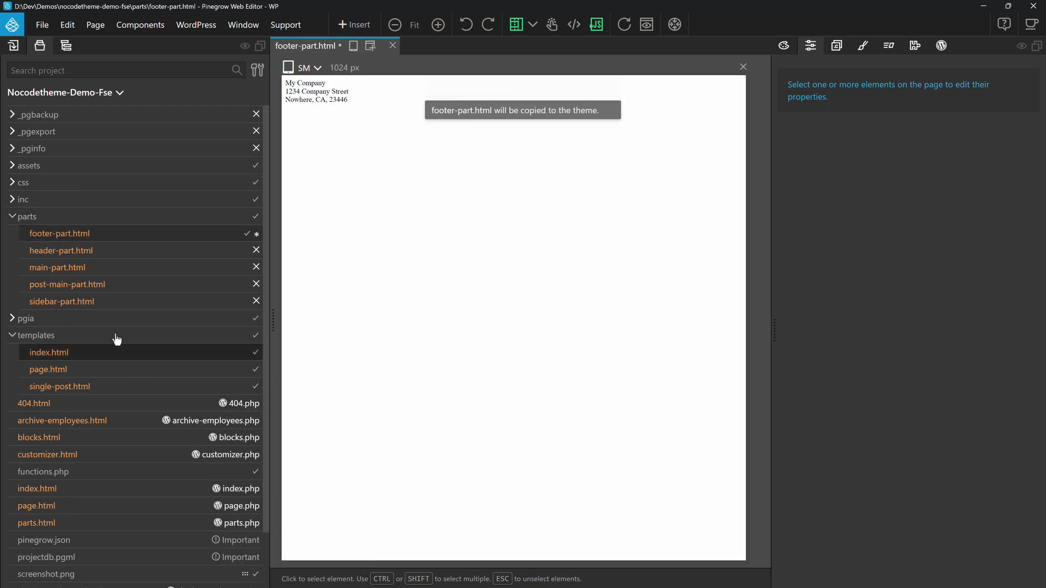
Step: Set header-part.html, main-part.html, post-main-part.html and sidebar-part.html in the parts folder to copy to the theme
{"action": "right_click", "coordinate": [112, 250]}
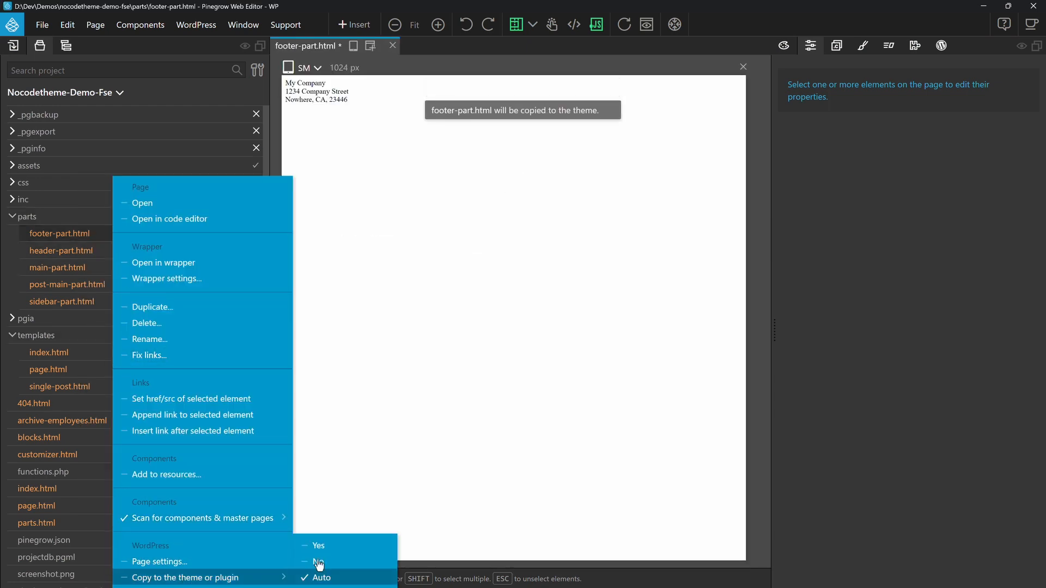
{"action": "left_click", "coordinate": [319, 546]}
{"action": "right_click", "coordinate": [184, 268]}
{"action": "mouse_move", "coordinate": [275, 577]}
{"action": "left_click", "coordinate": [384, 546]}
{"action": "right_click", "coordinate": [203, 291]}
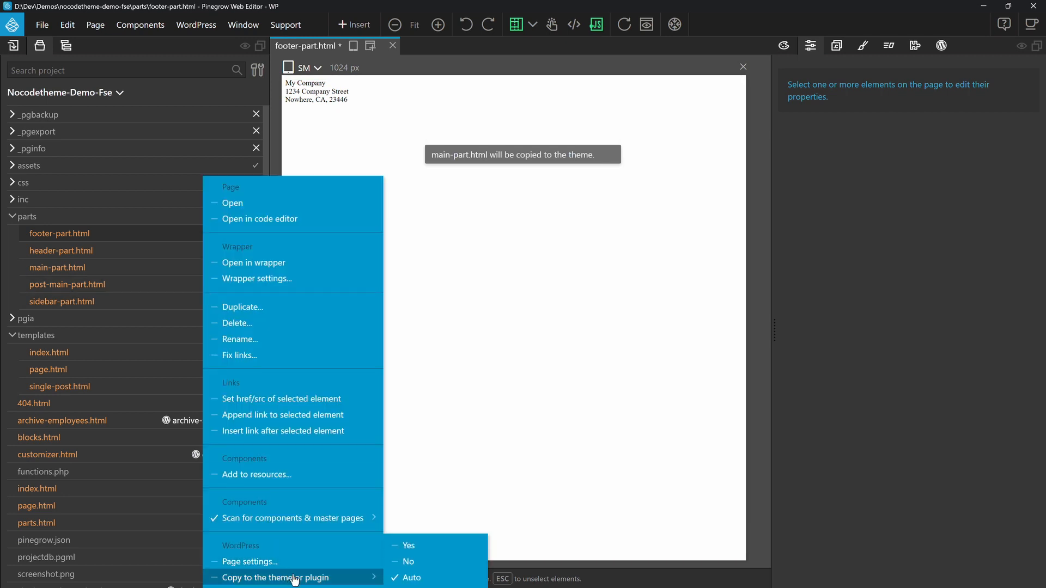
{"action": "left_click", "coordinate": [392, 545]}
{"action": "right_click", "coordinate": [189, 303]}
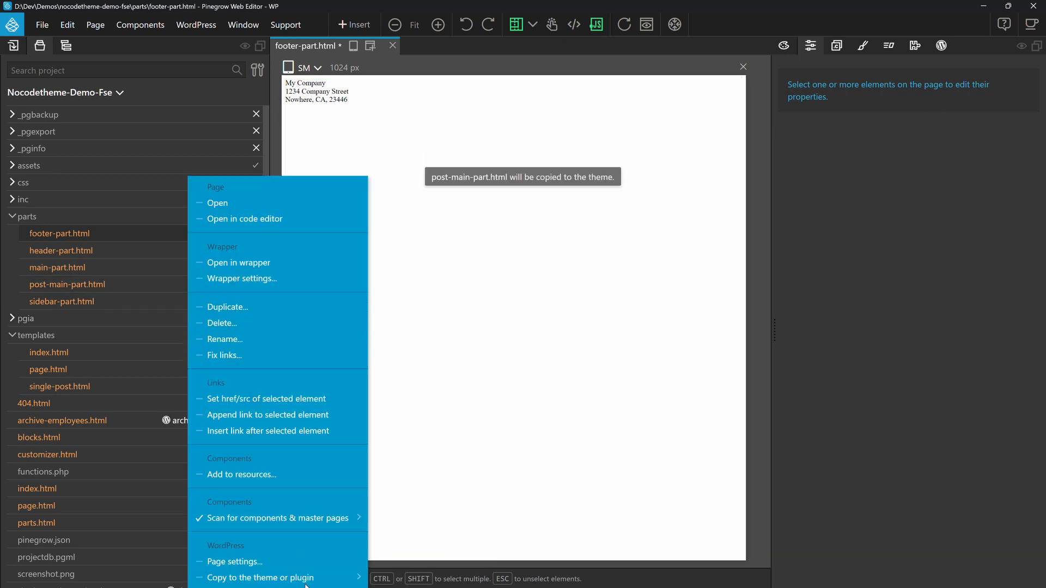
{"action": "left_click", "coordinate": [392, 545]}
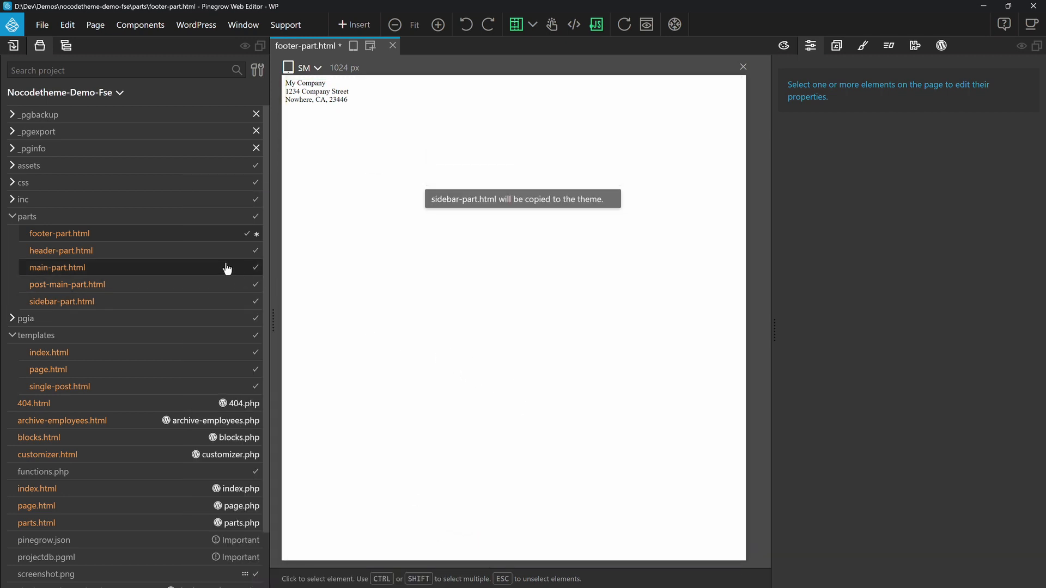
Step: Save footer-part.html, dismiss the export message and close the page
{"action": "key", "text": "ctrl+s"}
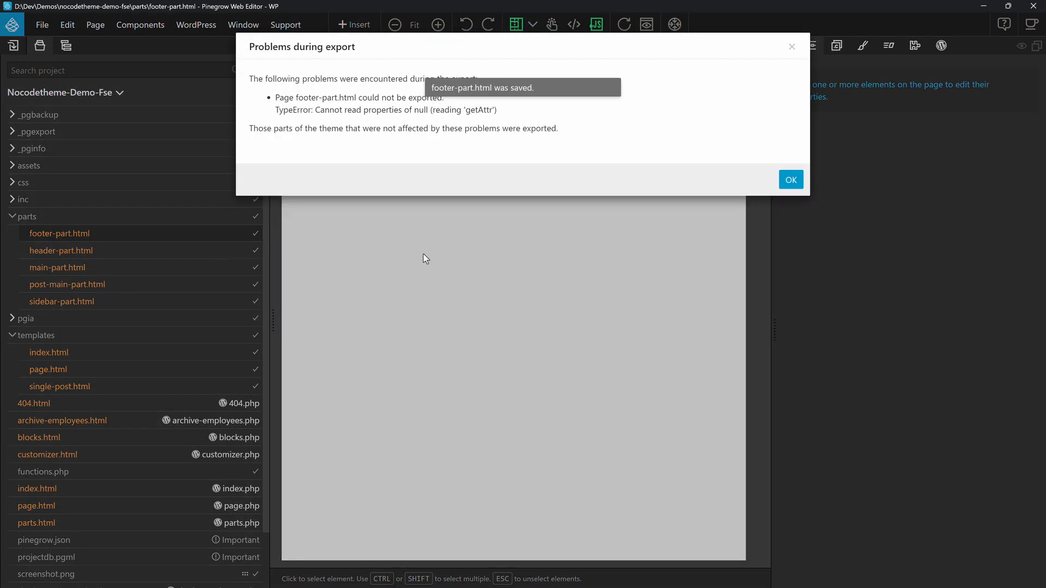
{"action": "left_click", "coordinate": [788, 178]}
{"action": "left_click", "coordinate": [386, 45]}
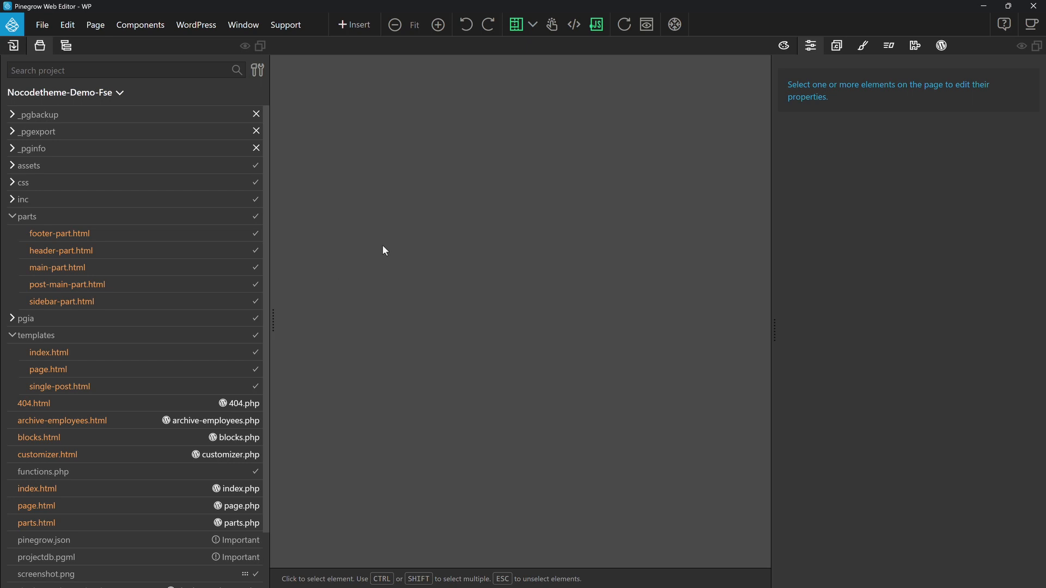
Step: Examine the code of footer-part.html in the code editor, and close it along with style.css and index.html
{"action": "right_click", "coordinate": [74, 236]}
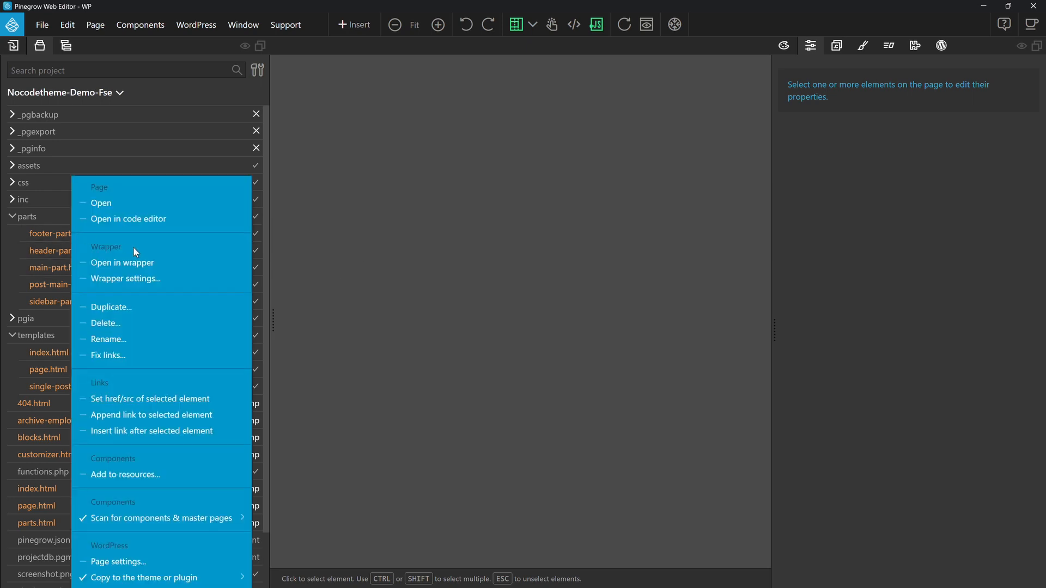
{"action": "left_click", "coordinate": [152, 218]}
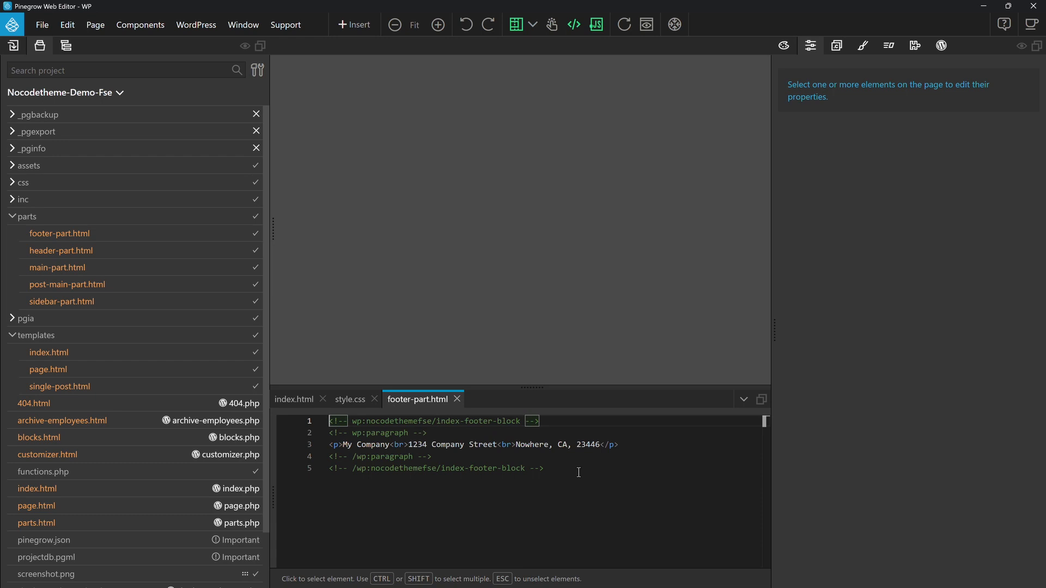
{"action": "left_click", "coordinate": [457, 400]}
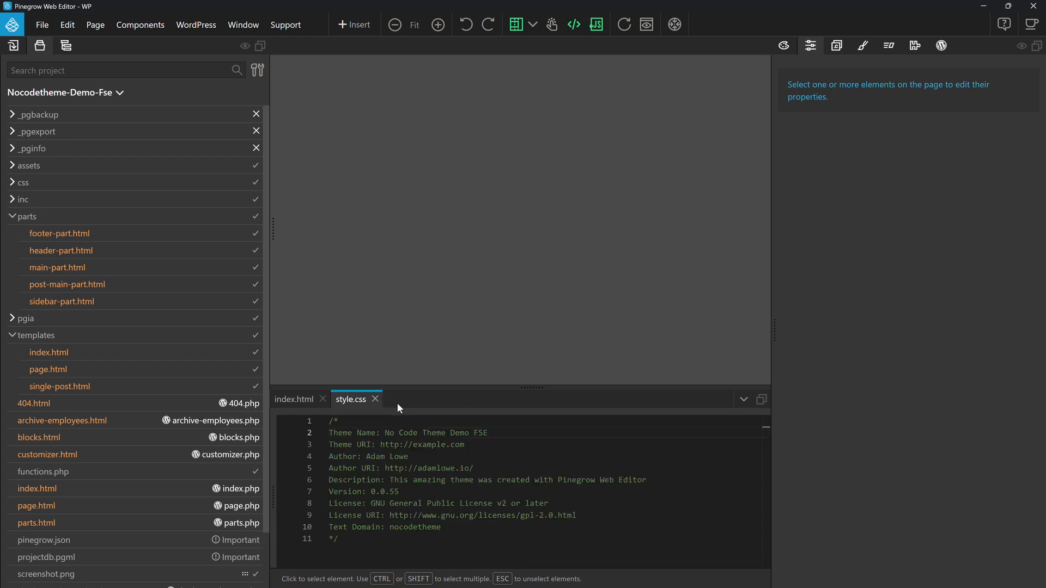
{"action": "left_click", "coordinate": [374, 399]}
{"action": "left_click", "coordinate": [323, 402]}
Step: Switch to File Explorer and look inside the templates folder of the exported nocodethemefse theme
{"action": "left_click", "coordinate": [196, 24]}
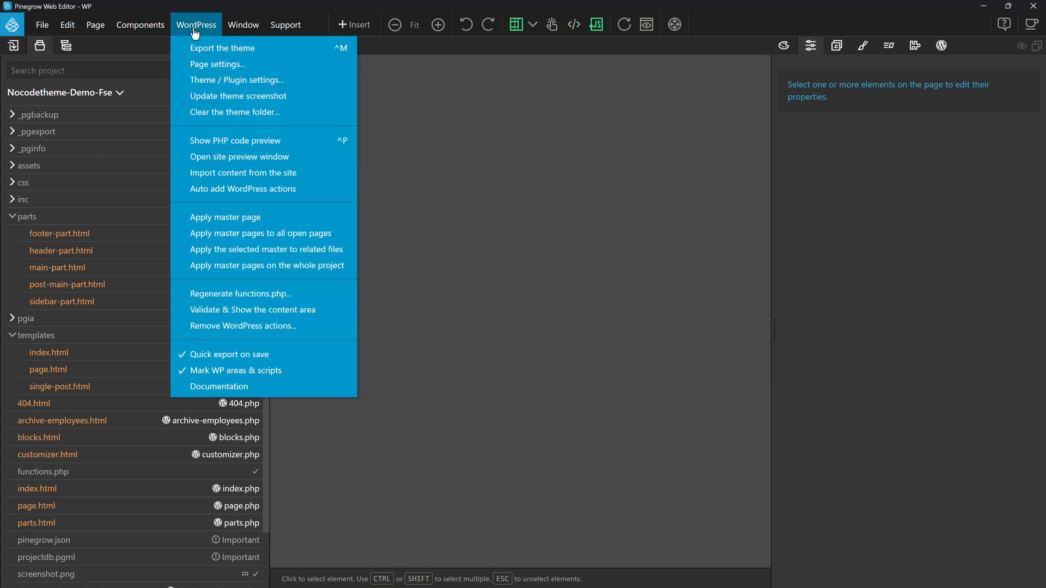
{"action": "left_click", "coordinate": [649, 206]}
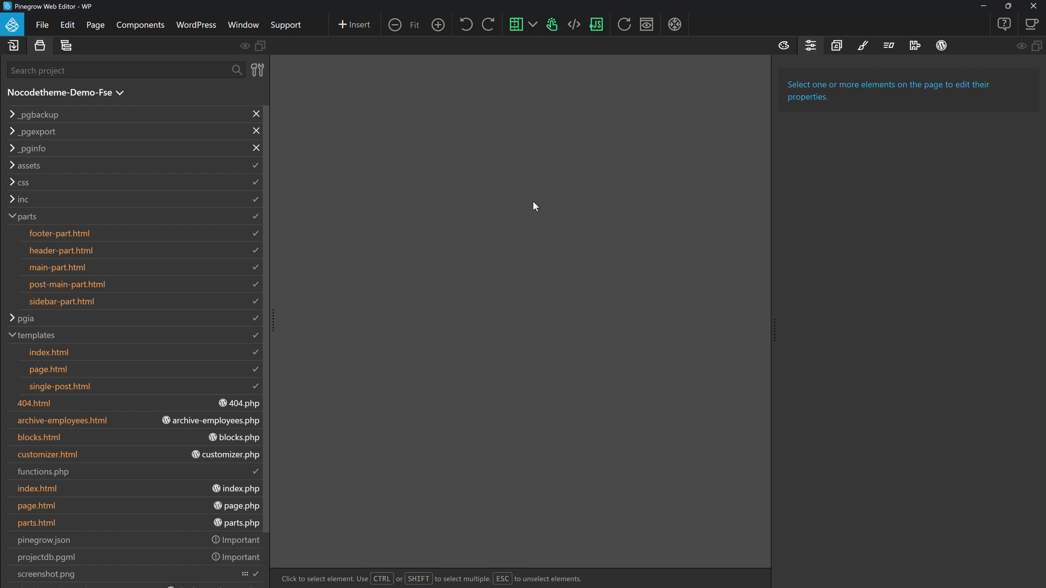
{"action": "key", "text": "alt+Tab"}
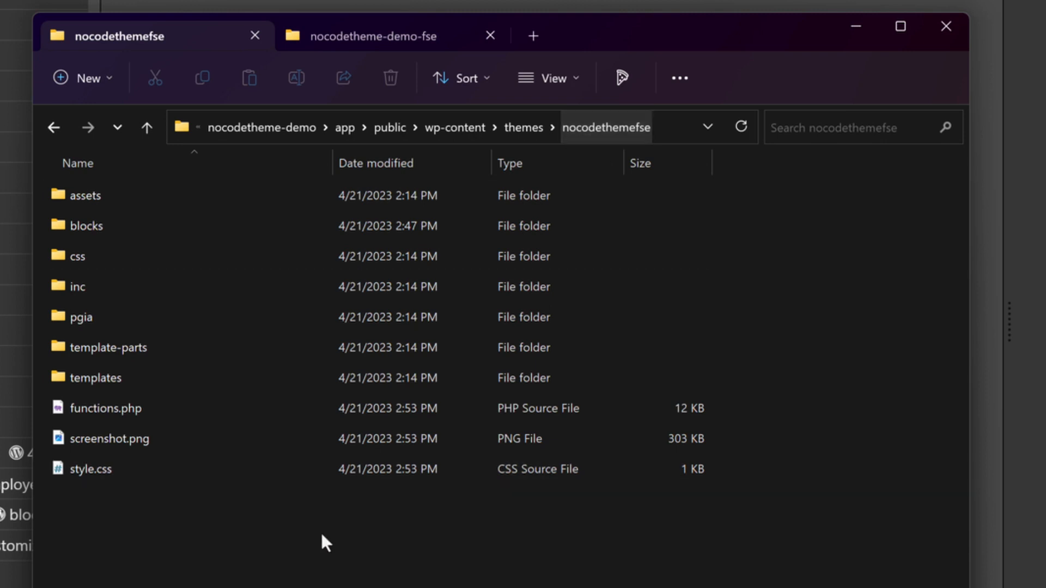
{"action": "left_click", "coordinate": [99, 377]}
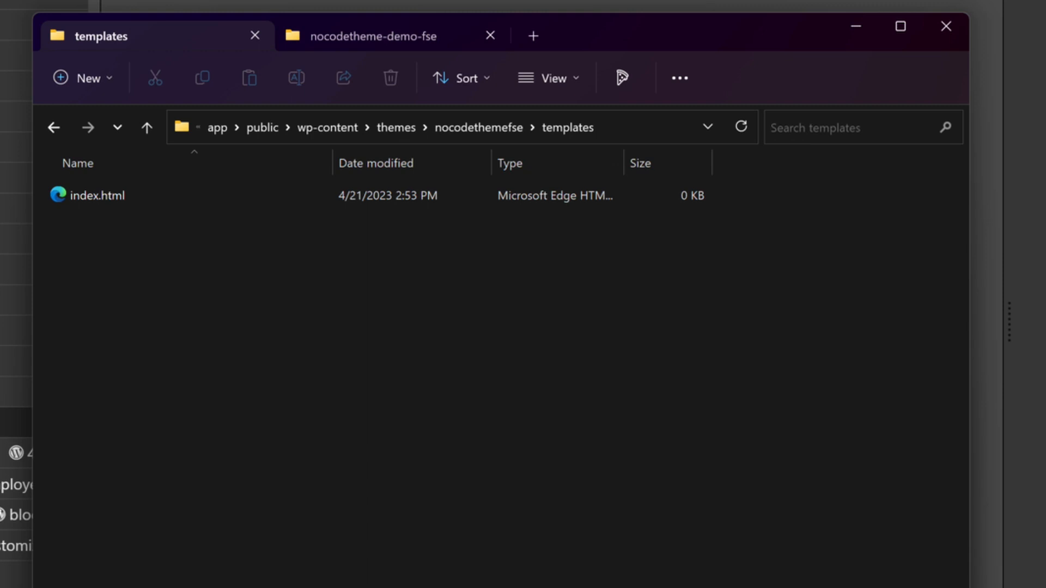
Step: In Pinegrow Web Editor, rename single-post.html in the project's templates folder to single.html
{"action": "right_click", "coordinate": [54, 392]}
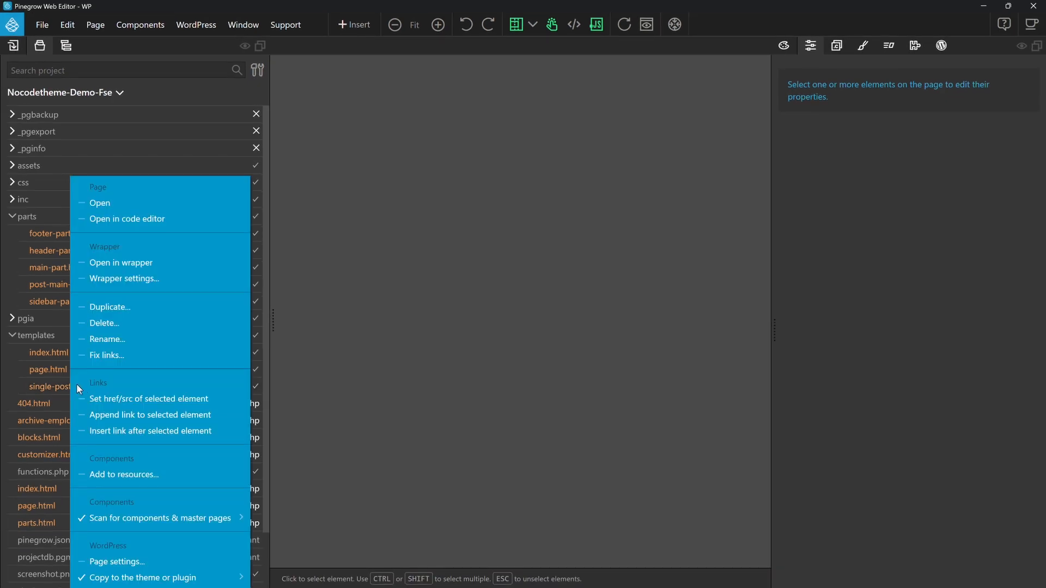
{"action": "left_click", "coordinate": [123, 340]}
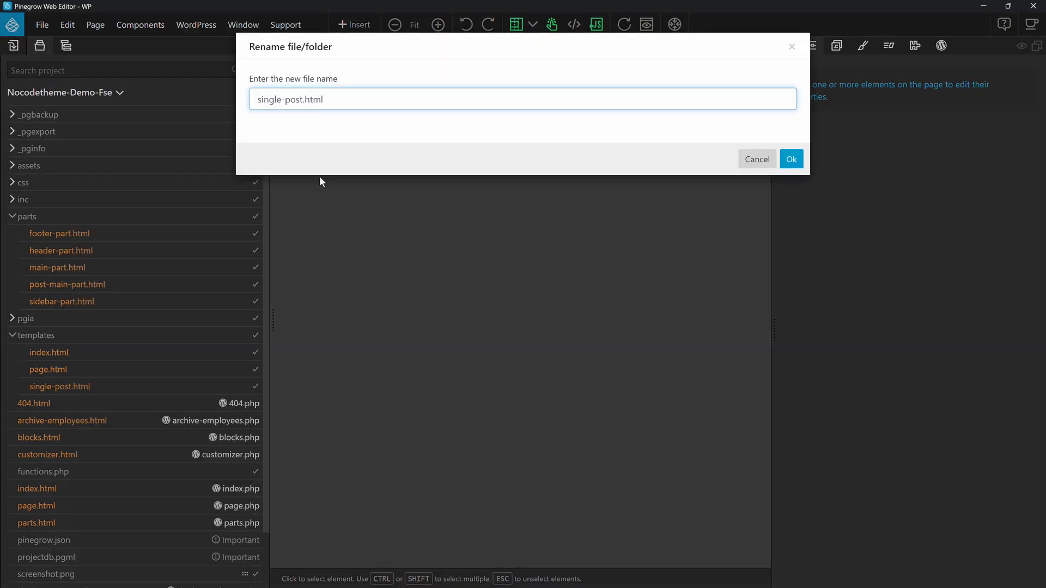
{"action": "double_click", "coordinate": [294, 99]}
{"action": "key", "text": "BackSpace"}
{"action": "key", "text": "BackSpace"}
{"action": "key", "text": "Return"}
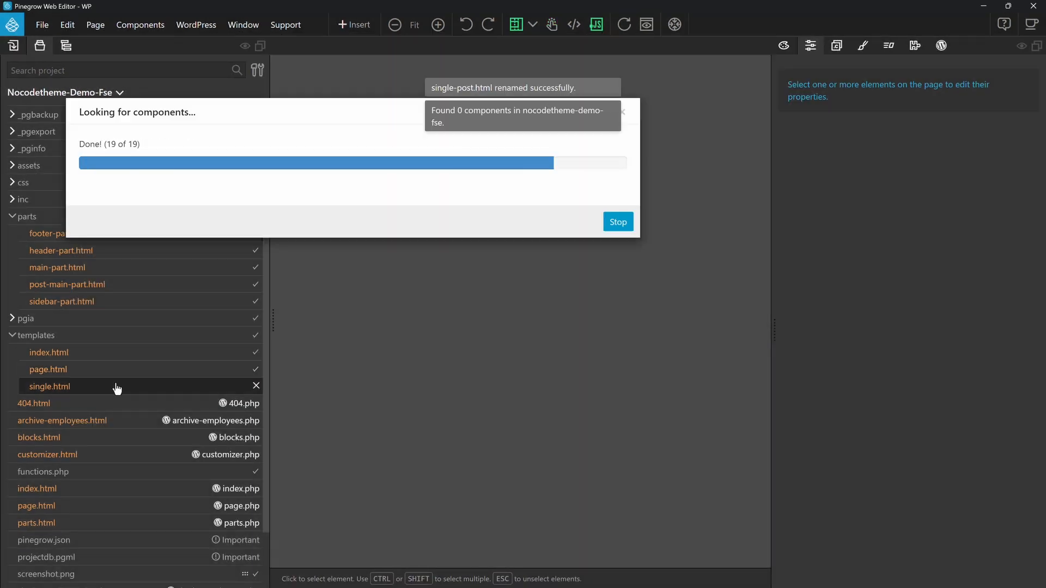
Step: Set single.html in the templates folder to copy to the theme
{"action": "right_click", "coordinate": [115, 393]}
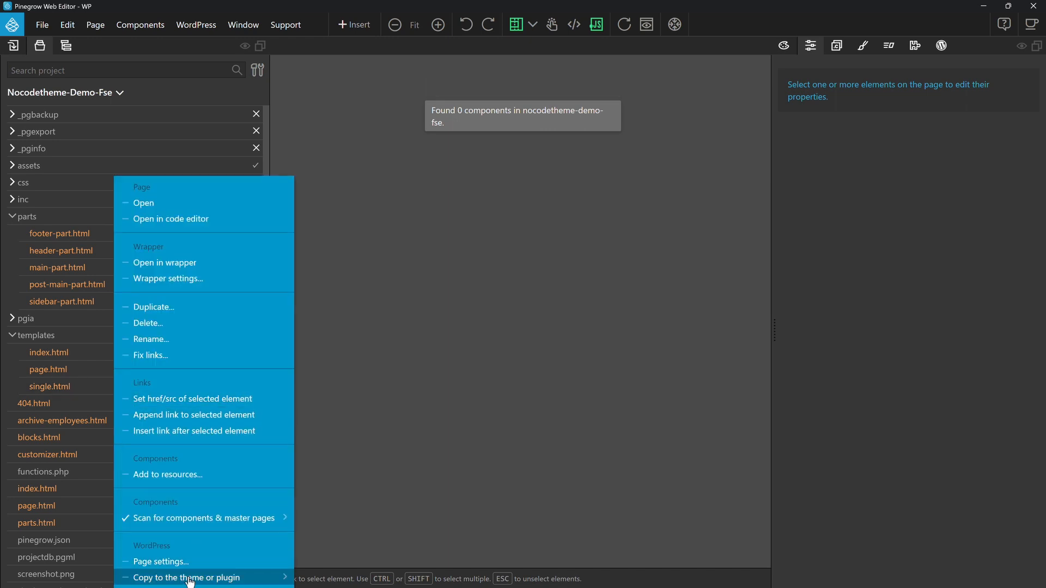
{"action": "mouse_move", "coordinate": [262, 577]}
{"action": "left_click", "coordinate": [352, 550]}
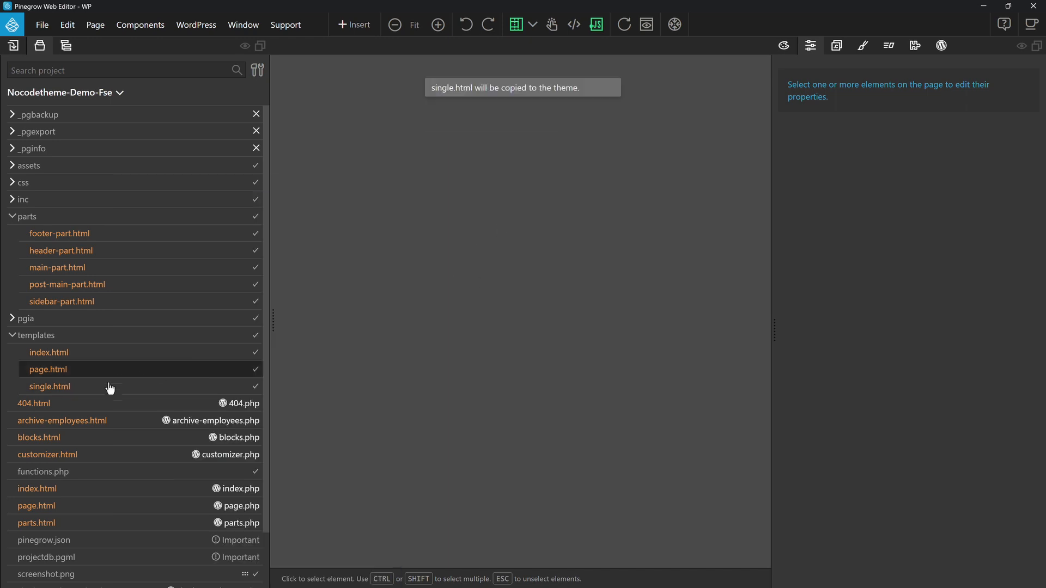
Step: Open the project's root index.html and export the WordPress theme
{"action": "left_click", "coordinate": [197, 24]}
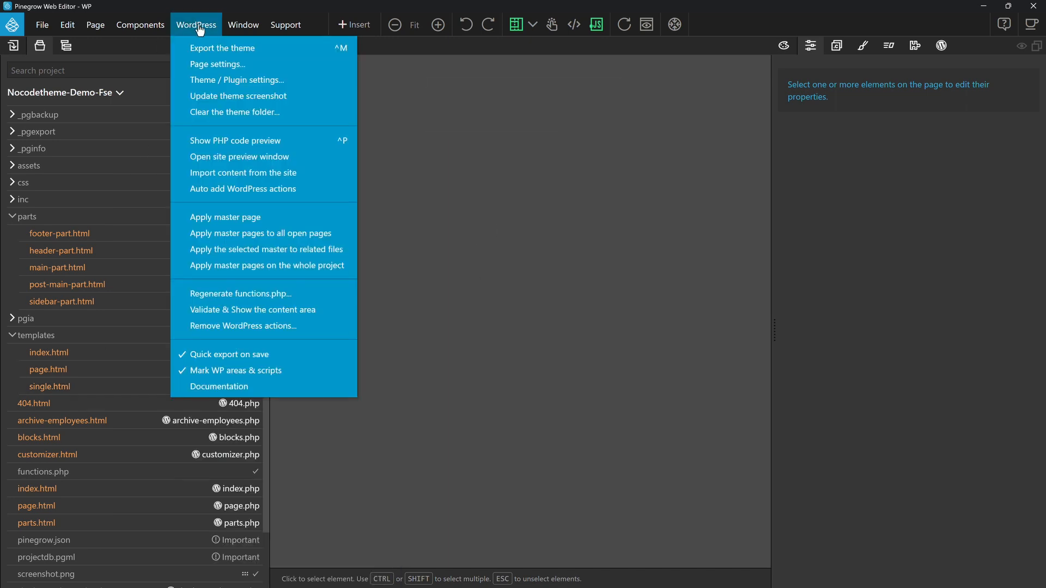
{"action": "left_click", "coordinate": [211, 49]}
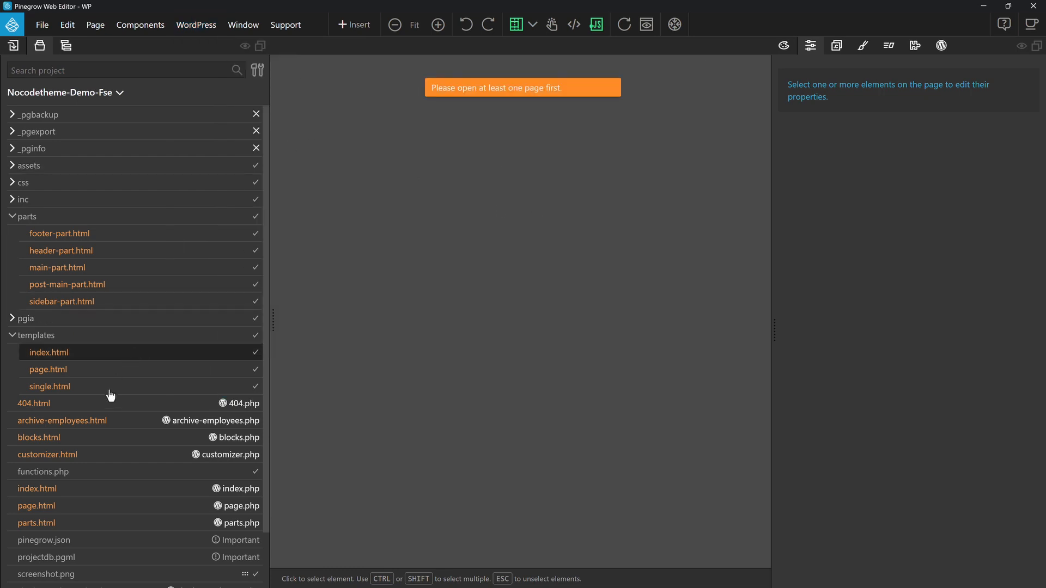
{"action": "left_click", "coordinate": [80, 494]}
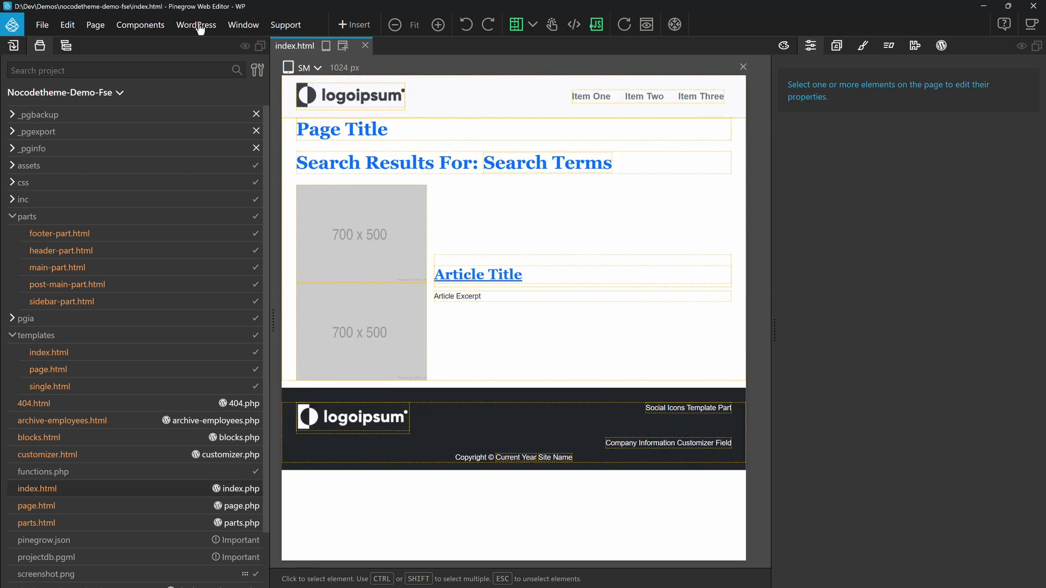
{"action": "left_click", "coordinate": [196, 25]}
{"action": "left_click", "coordinate": [213, 49]}
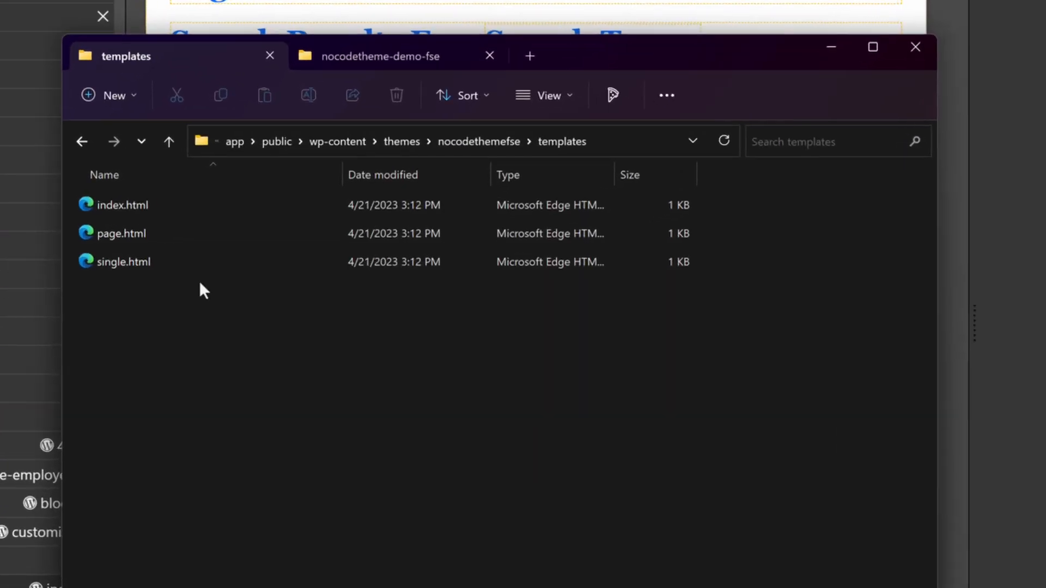
Step: Switch to File Explorer and open the exported theme's templates/index.html in Visual Studio Code to check its markup
{"action": "left_click", "coordinate": [110, 195]}
{"action": "mouse_move", "coordinate": [243, 288]}
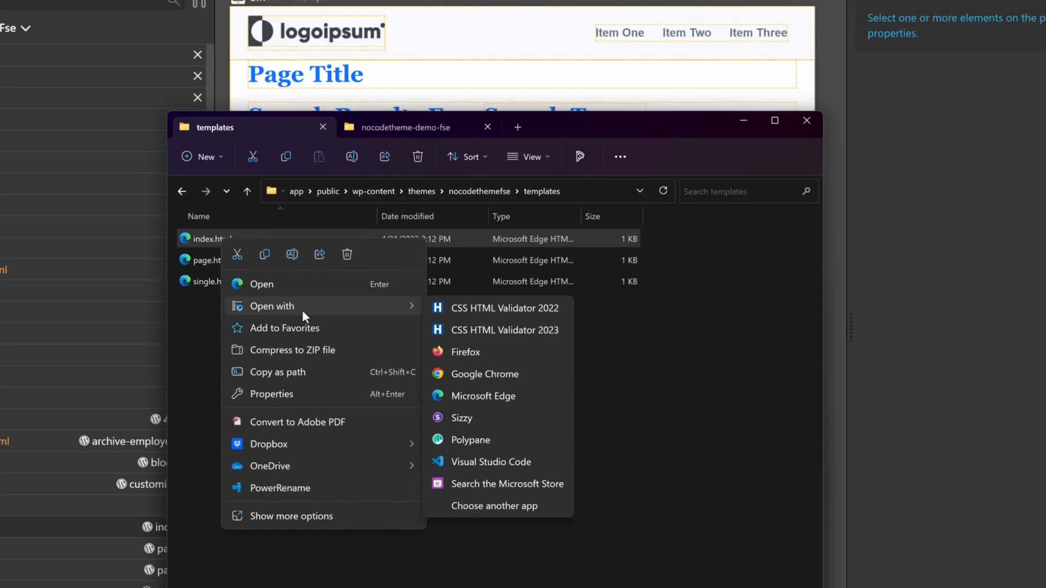
{"action": "left_click", "coordinate": [490, 461]}
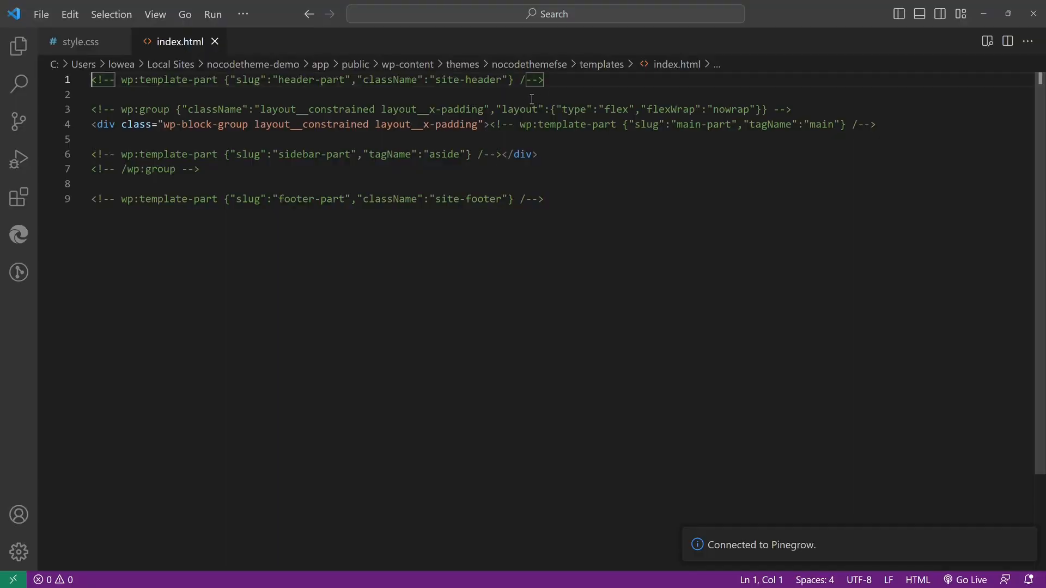
Step: Switch to the browser, show all templates in the WordPress site editor and reload the list
{"action": "key", "text": "alt+Tab"}
{"action": "left_click", "coordinate": [489, 221]}
{"action": "double_click", "coordinate": [286, 327]}
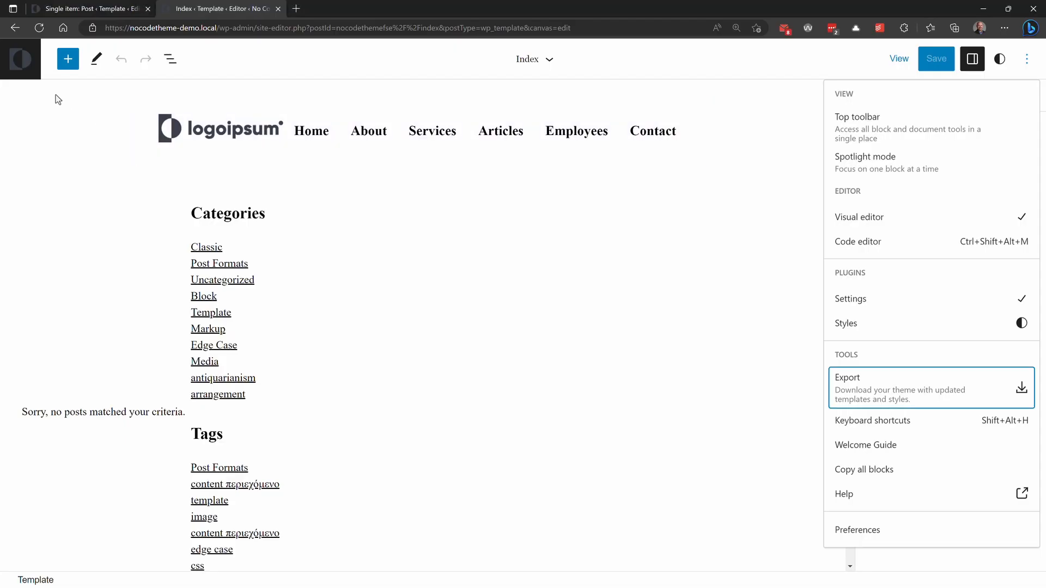
{"action": "left_click", "coordinate": [20, 59]}
{"action": "left_click", "coordinate": [27, 130]}
{"action": "left_click", "coordinate": [97, 305]}
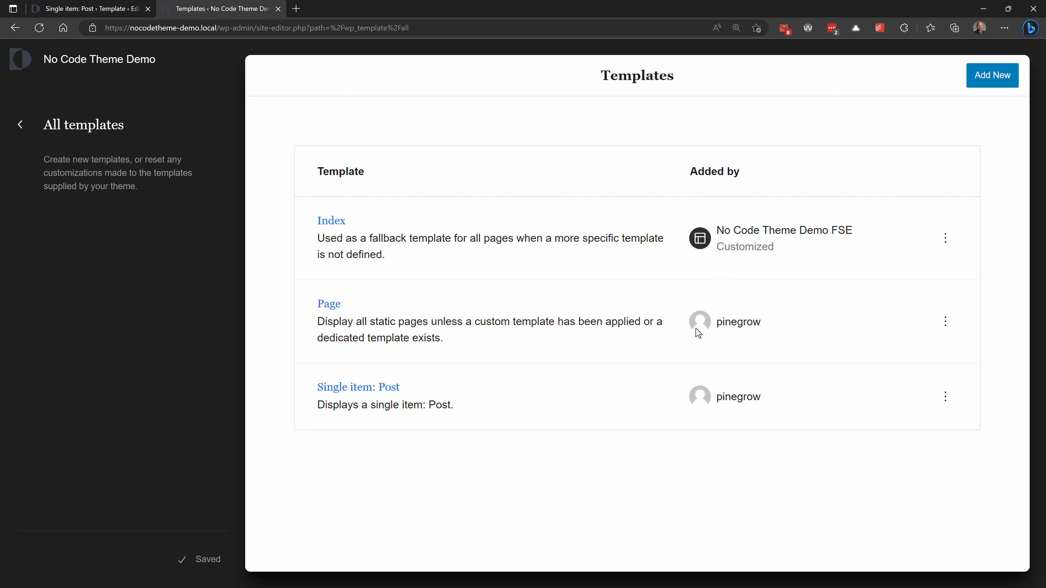
{"action": "left_click", "coordinate": [39, 28]}
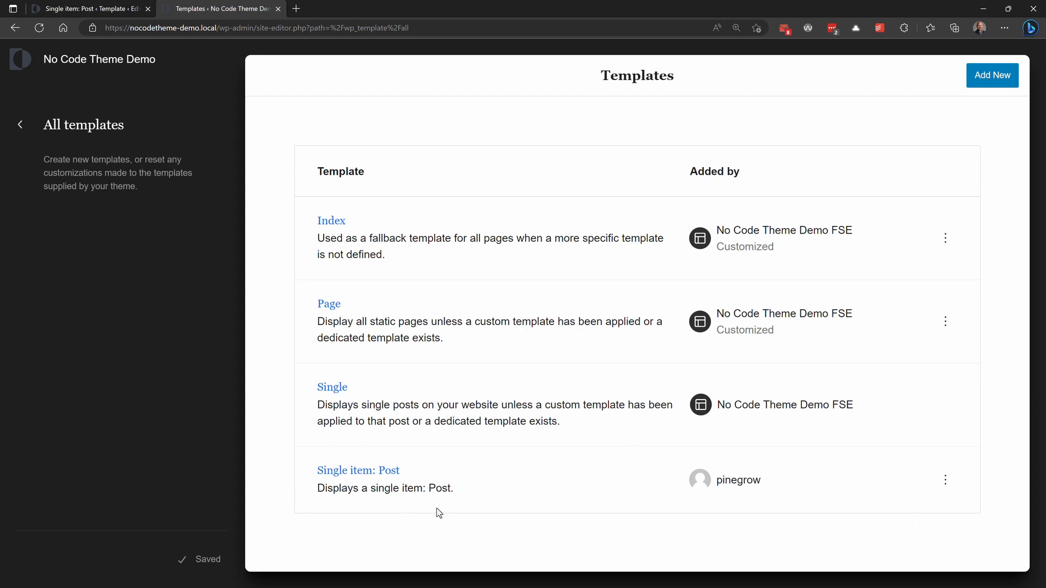
Step: Delete the user-added Single item: Post template and clear the customizations of the Index template
{"action": "left_click", "coordinate": [946, 482]}
{"action": "left_click", "coordinate": [877, 526]}
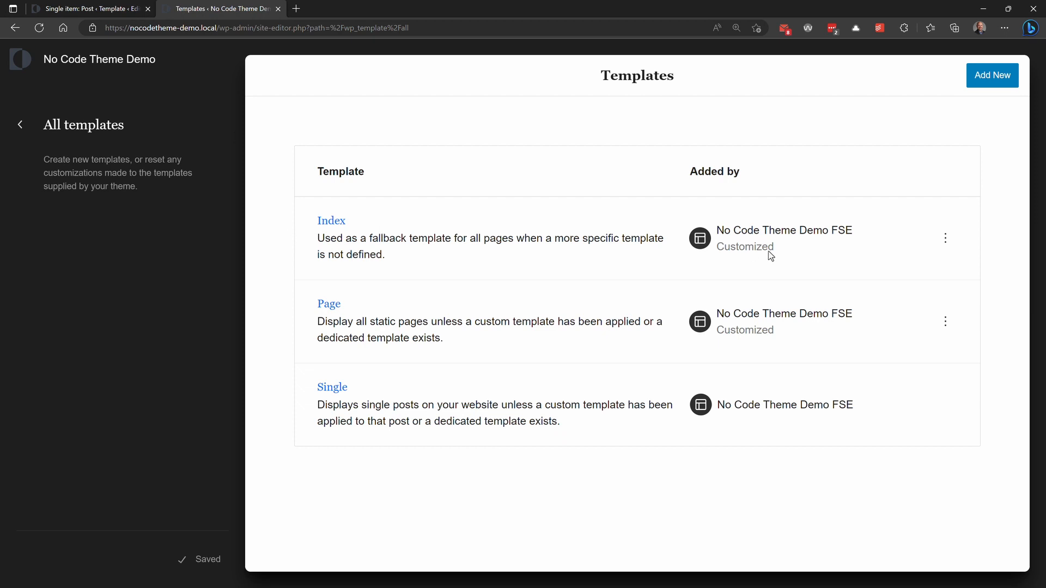
{"action": "left_click", "coordinate": [945, 241]}
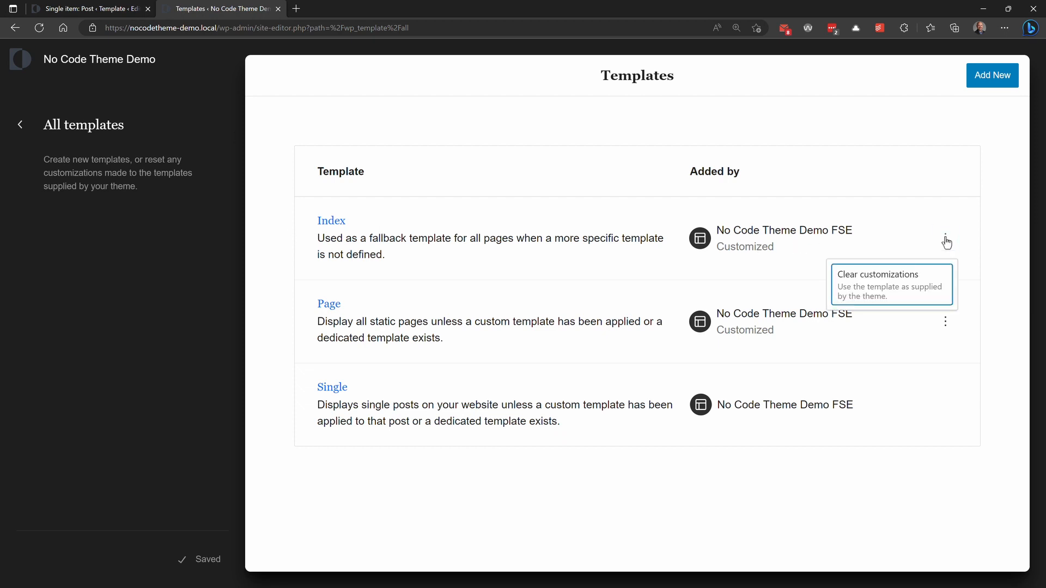
{"action": "left_click", "coordinate": [900, 289]}
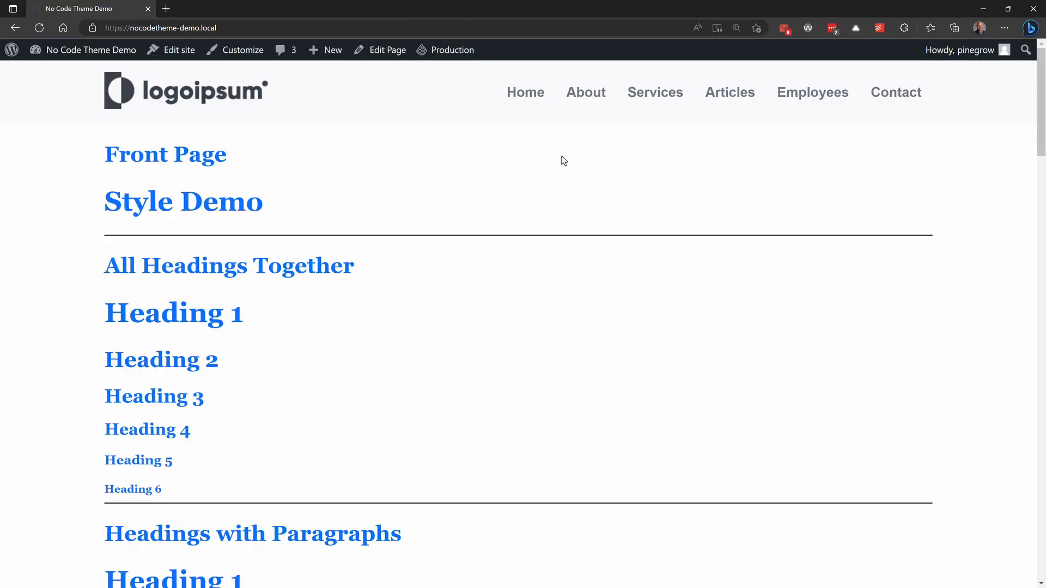
Step: Review an article and its sidebar layout on the site's front end, starting from the Articles page
{"action": "left_click", "coordinate": [730, 93]}
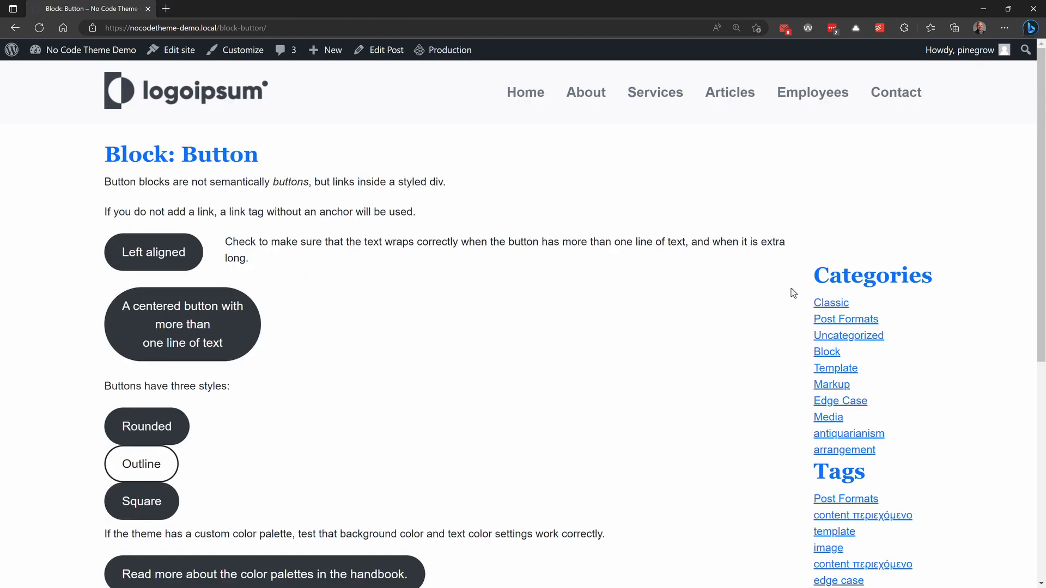
{"action": "scroll", "coordinate": [791, 289], "scroll_direction": "down", "scroll_amount": 3}
{"action": "scroll", "coordinate": [791, 288], "scroll_direction": "up", "scroll_amount": 3}
Step: Review the Employees archive with its first employee's page, and the About page, on the front end
{"action": "left_click", "coordinate": [812, 93]}
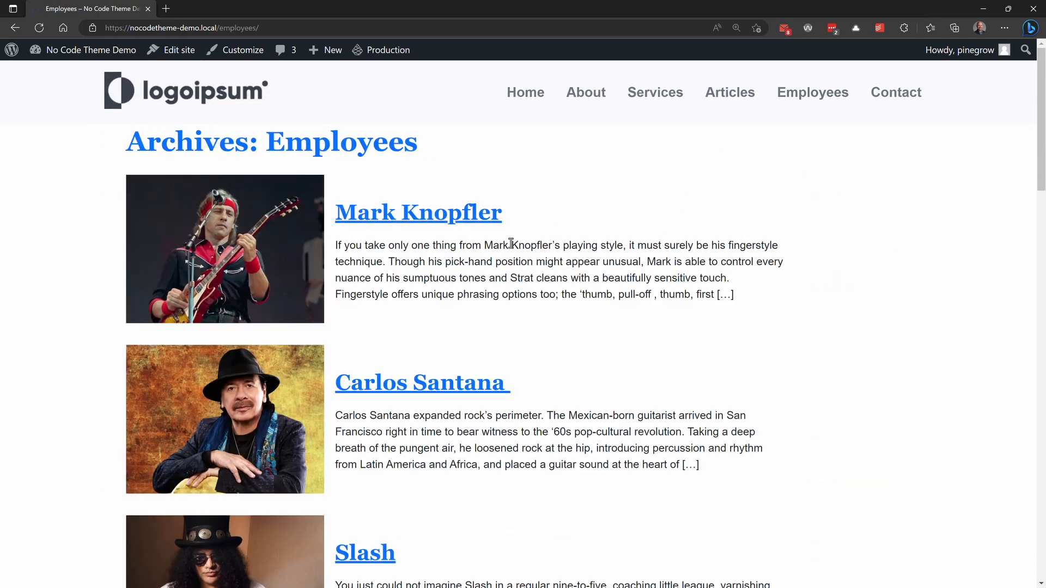
{"action": "left_click", "coordinate": [468, 219]}
{"action": "scroll", "coordinate": [718, 235], "scroll_direction": "down", "scroll_amount": 2}
{"action": "scroll", "coordinate": [717, 234], "scroll_direction": "up", "scroll_amount": 2}
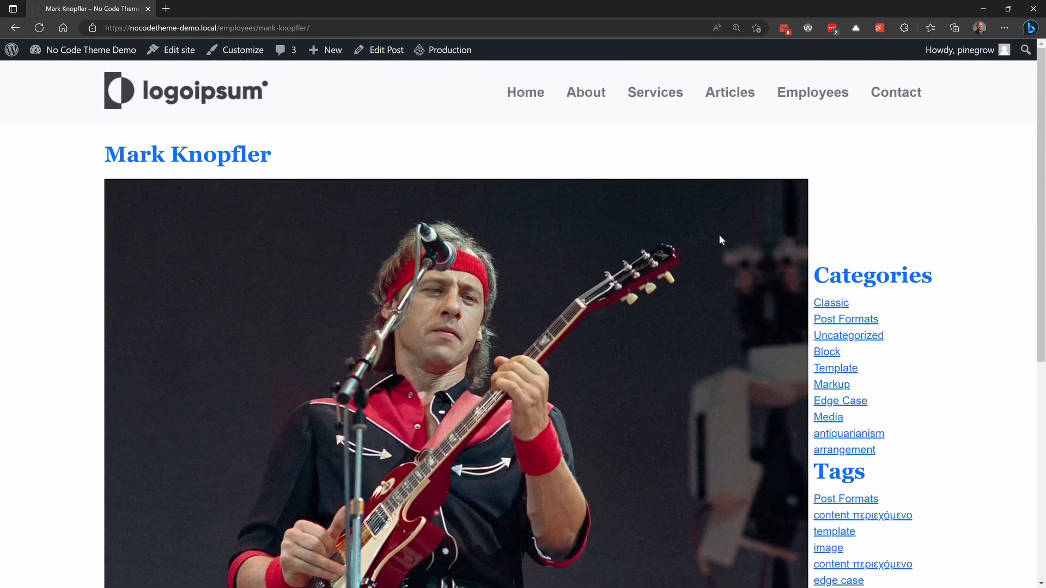
{"action": "scroll", "coordinate": [718, 234], "scroll_direction": "down", "scroll_amount": 6}
{"action": "scroll", "coordinate": [718, 235], "scroll_direction": "up", "scroll_amount": 6}
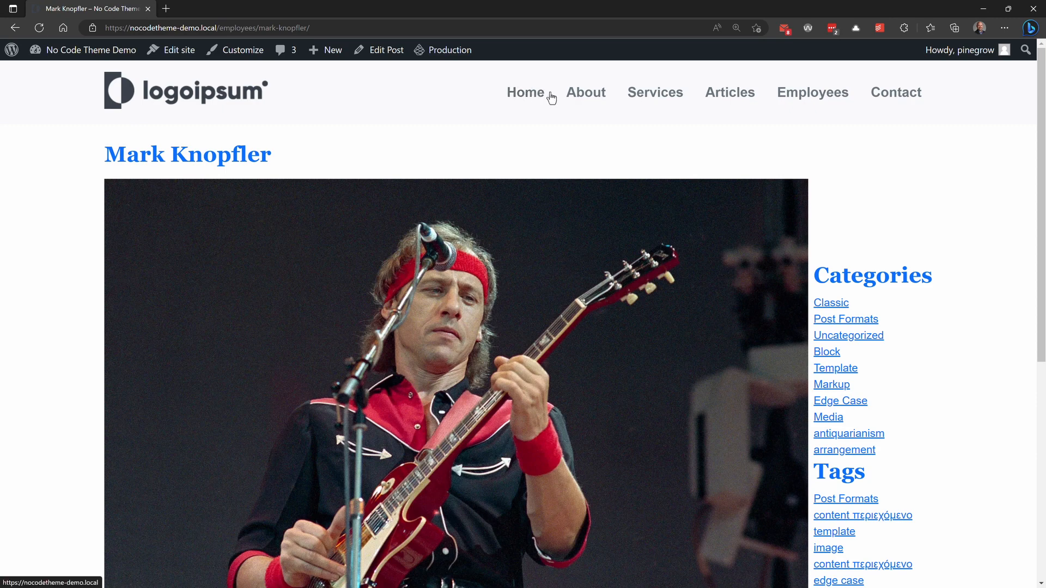
{"action": "left_click", "coordinate": [584, 99]}
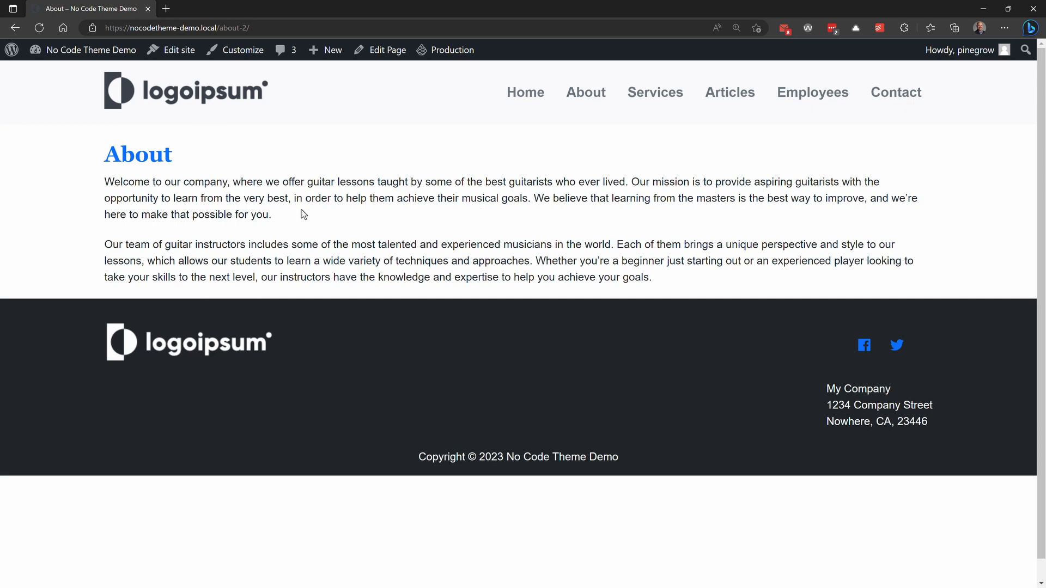
Step: Add the Employee Grid block at the end of the About page and update the page
{"action": "left_click", "coordinate": [388, 50]}
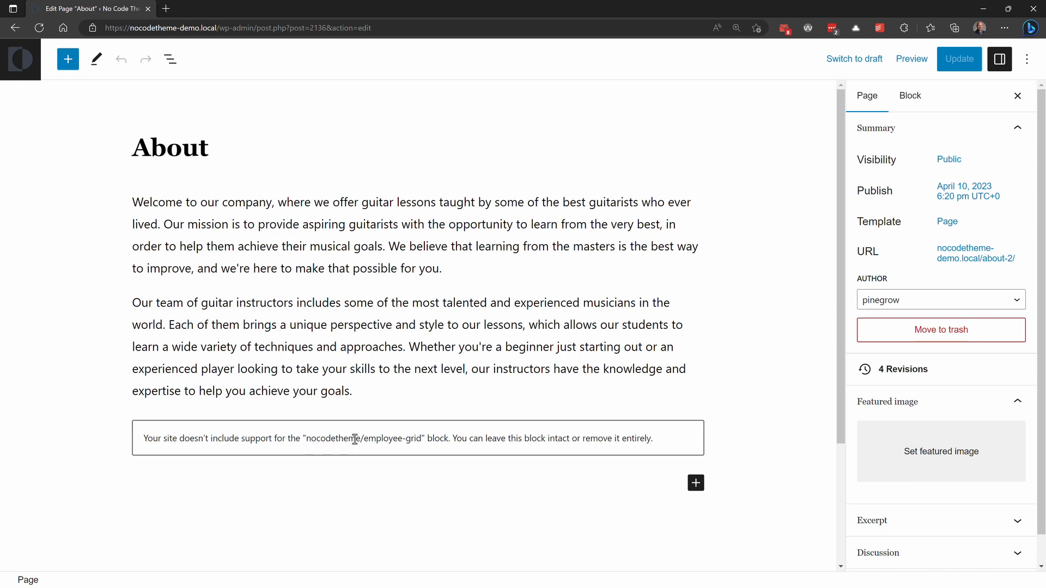
{"action": "left_click", "coordinate": [700, 490]}
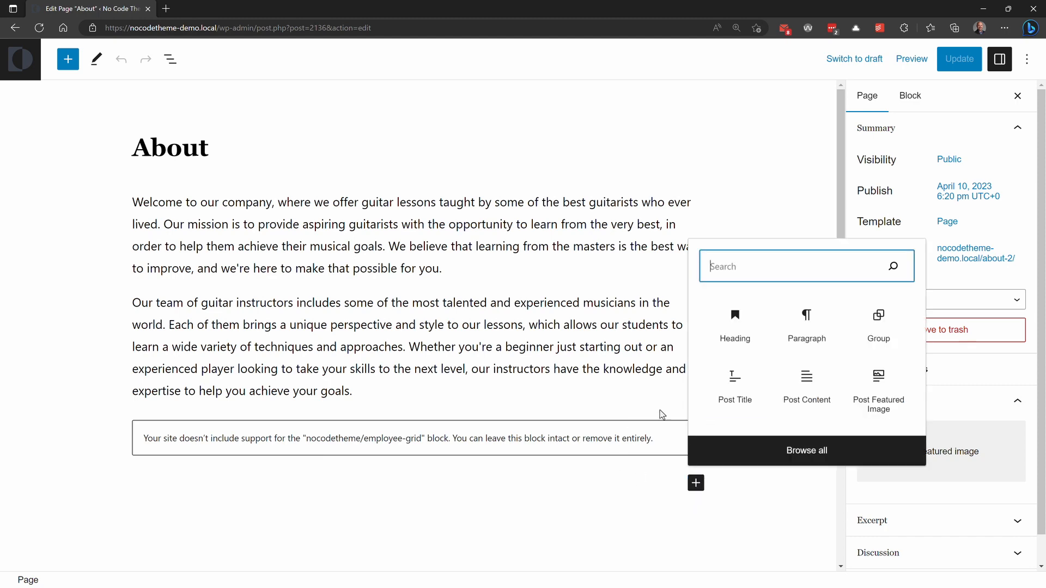
{"action": "type", "text": "empl"}
{"action": "left_click", "coordinate": [734, 385]}
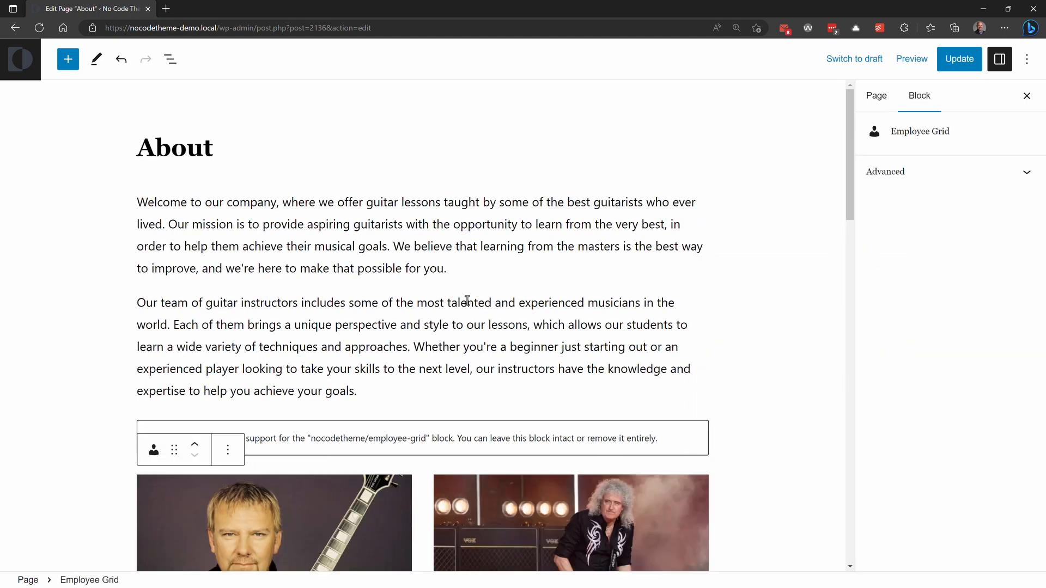
{"action": "scroll", "coordinate": [398, 308], "scroll_direction": "down", "scroll_amount": 3}
{"action": "key", "text": "ctrl+s"}
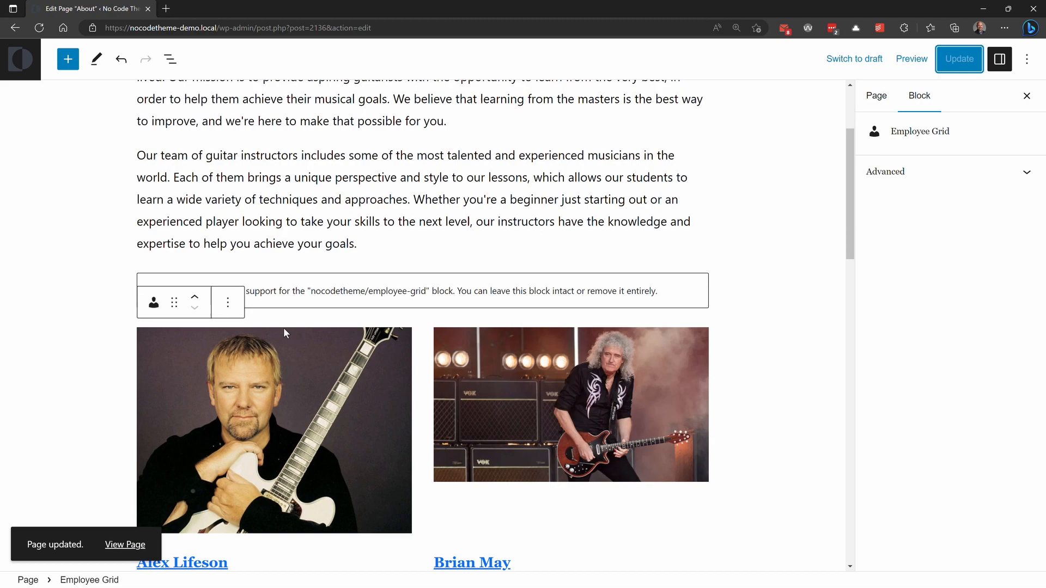
Step: View the updated About page on the front end and check the employee grid below the text
{"action": "left_click", "coordinate": [120, 547]}
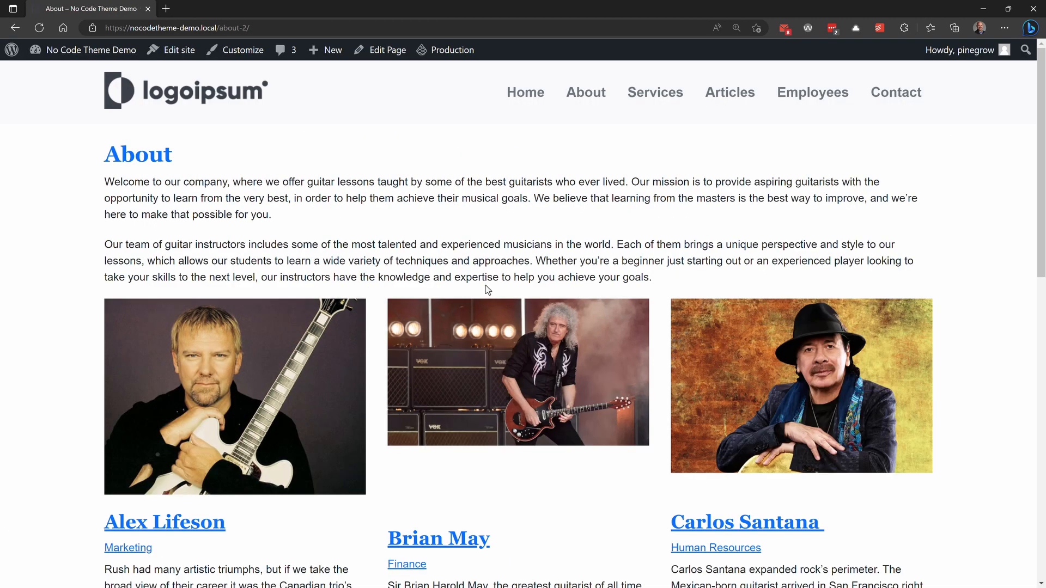
{"action": "scroll", "coordinate": [486, 289], "scroll_direction": "down", "scroll_amount": 10}
{"action": "scroll", "coordinate": [486, 289], "scroll_direction": "up", "scroll_amount": 10}
Step: Insert a Post Author block between the featured image and post content in the Post Main Part template part and save it
{"action": "left_click", "coordinate": [170, 54]}
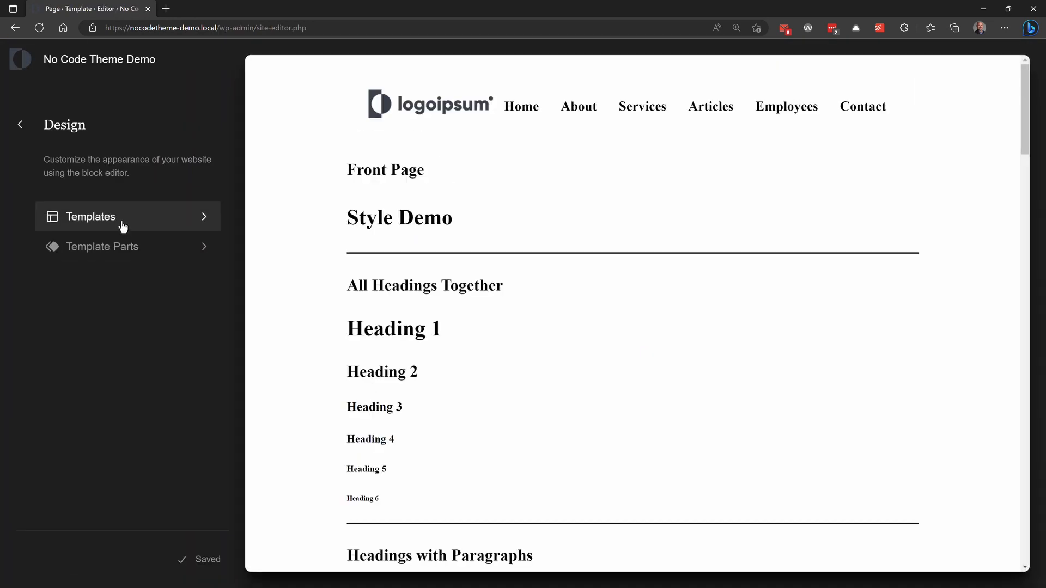
{"action": "left_click", "coordinate": [120, 247]}
{"action": "left_click", "coordinate": [82, 334]}
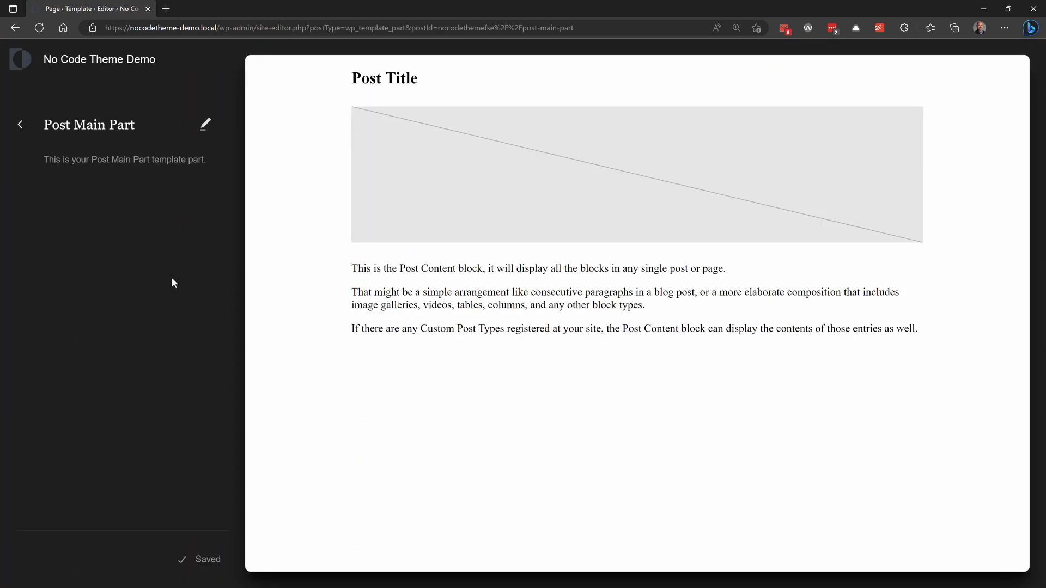
{"action": "left_click", "coordinate": [204, 125]}
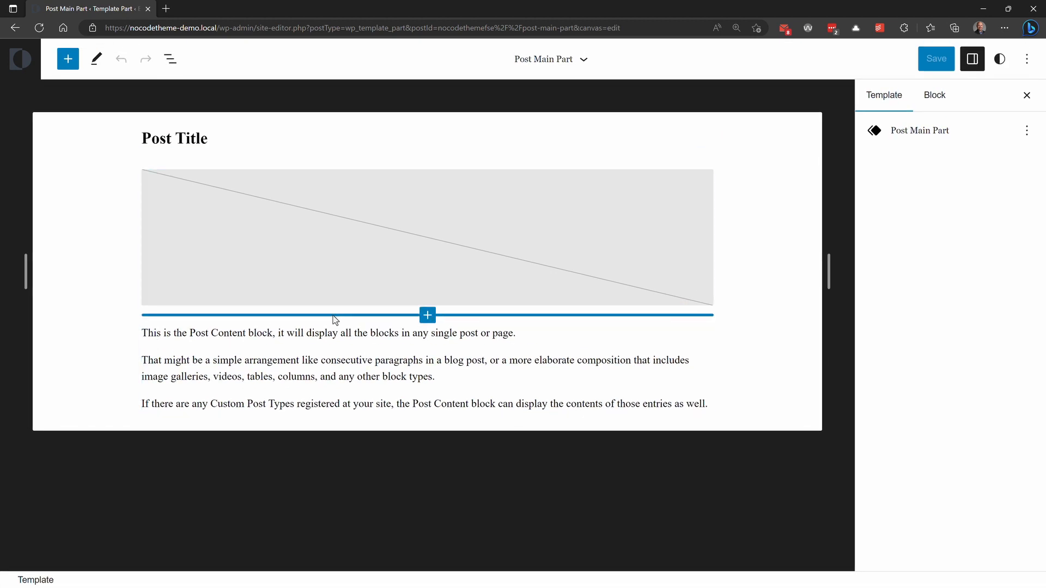
{"action": "left_click", "coordinate": [427, 315]}
{"action": "left_click", "coordinate": [427, 467]}
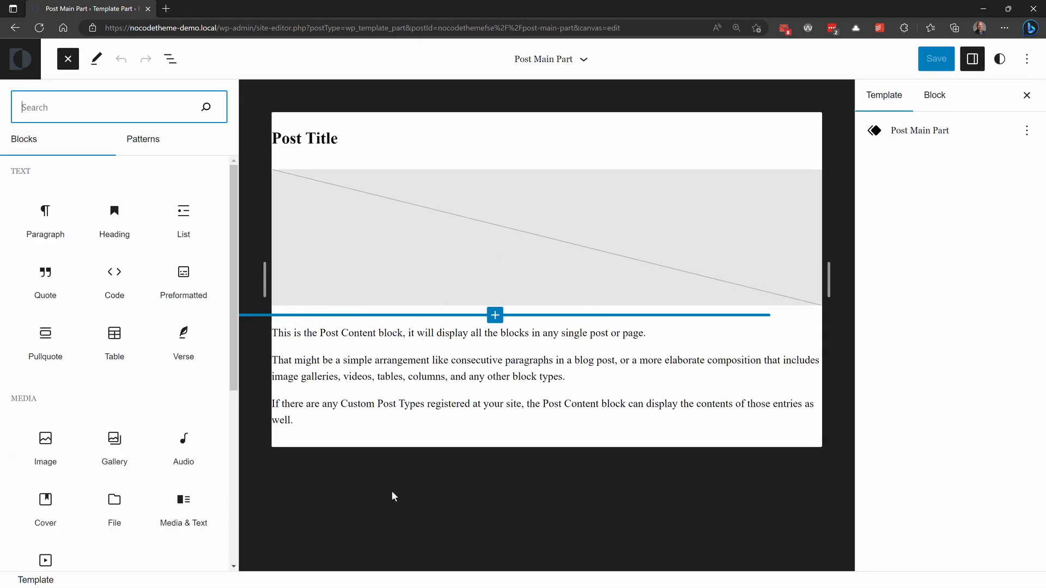
{"action": "scroll", "coordinate": [140, 285], "scroll_direction": "down", "scroll_amount": 15}
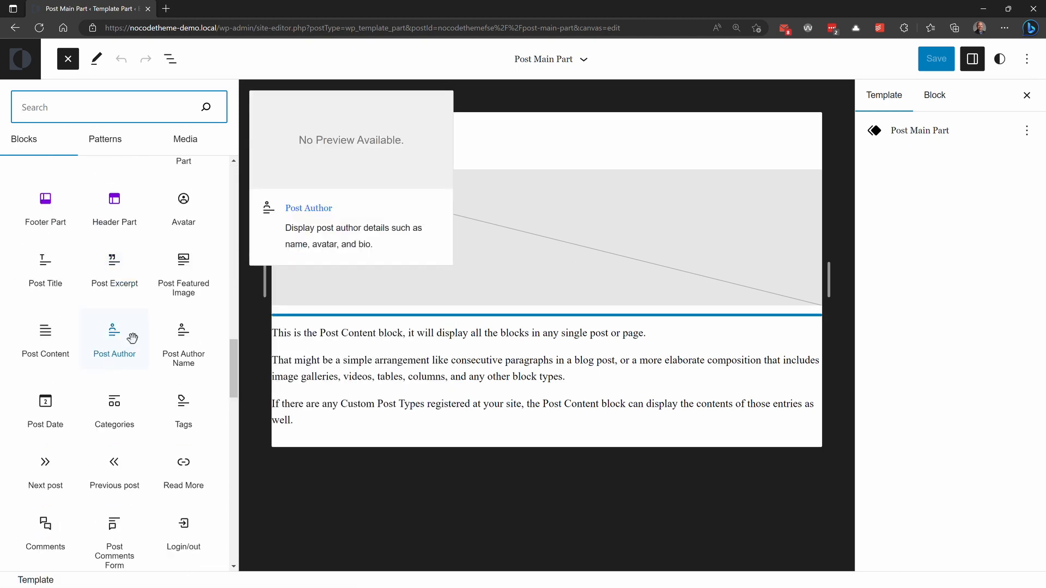
{"action": "left_click", "coordinate": [132, 339]}
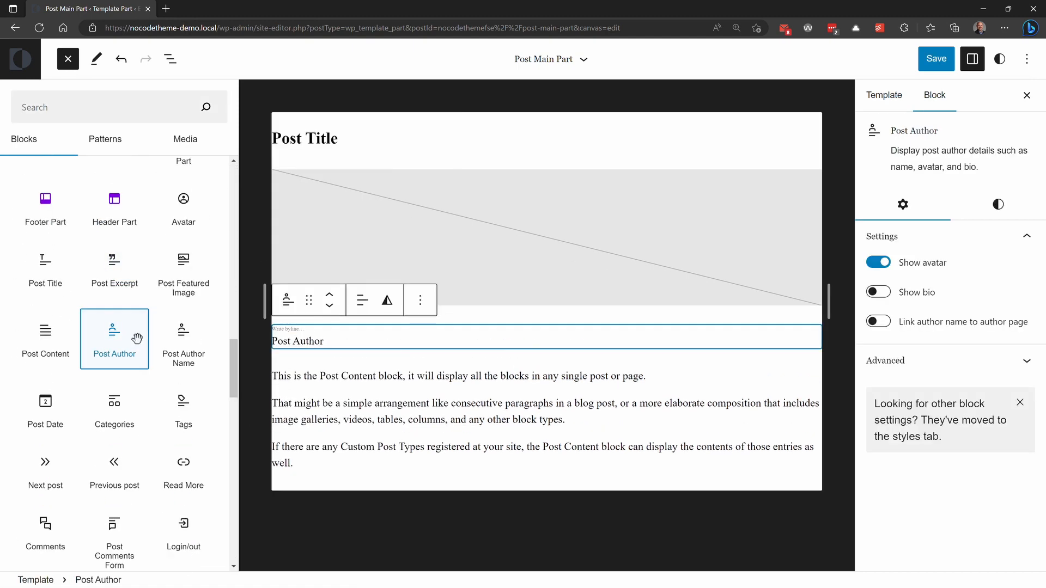
{"action": "left_click", "coordinate": [926, 64]}
{"action": "left_click", "coordinate": [922, 66]}
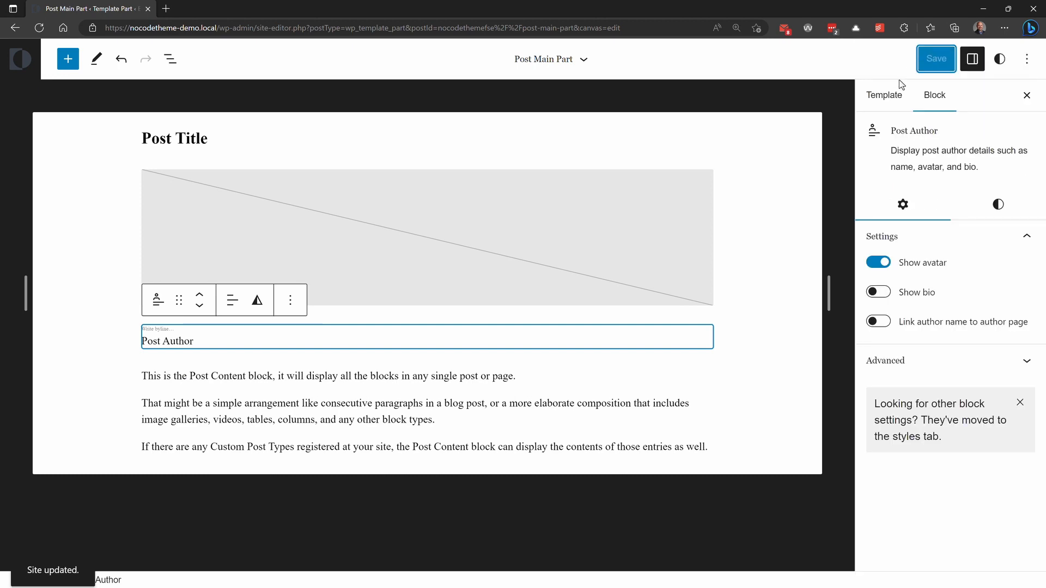
Step: Open an employee's page from the front-end Employees archive and check the author block below the featured image
{"action": "left_click_drag", "start_coordinate": [217, 27], "coordinate": [650, 30]}
{"action": "key", "text": "BackSpace"}
{"action": "key", "text": "Return"}
{"action": "left_click", "coordinate": [813, 92]}
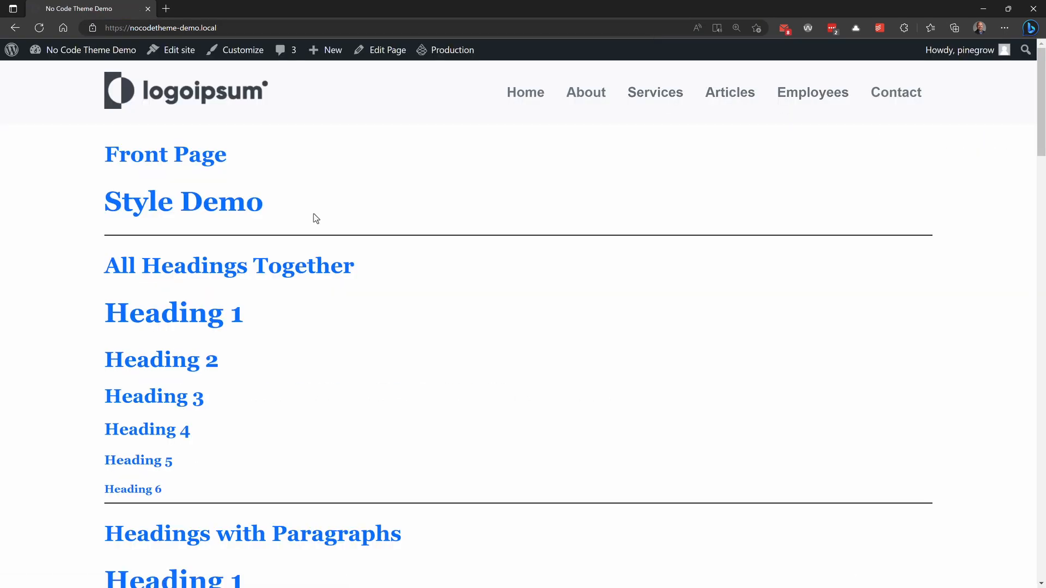
{"action": "left_click", "coordinate": [511, 229]}
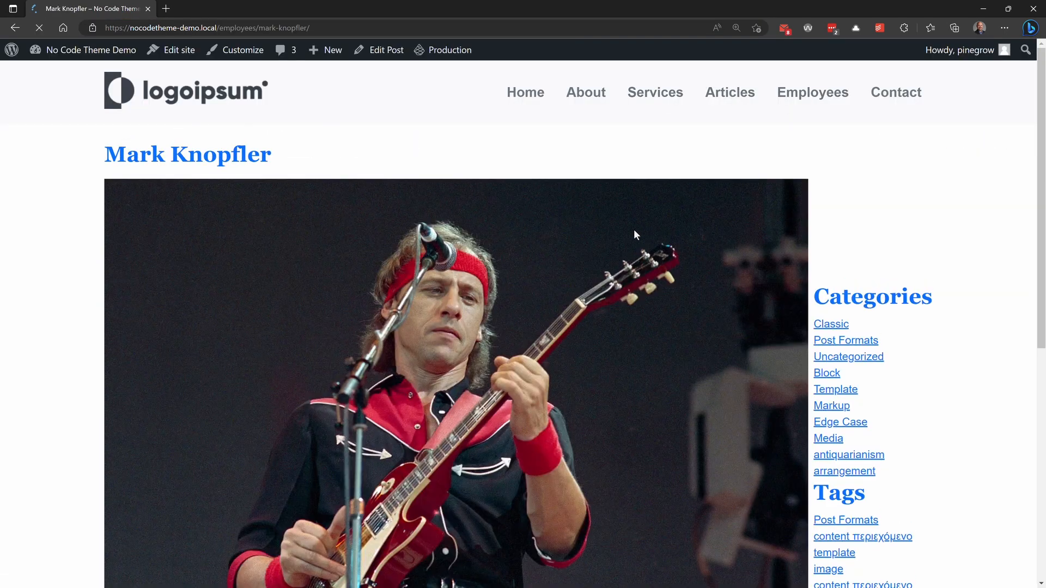
{"action": "scroll", "coordinate": [584, 246], "scroll_direction": "down", "scroll_amount": 8}
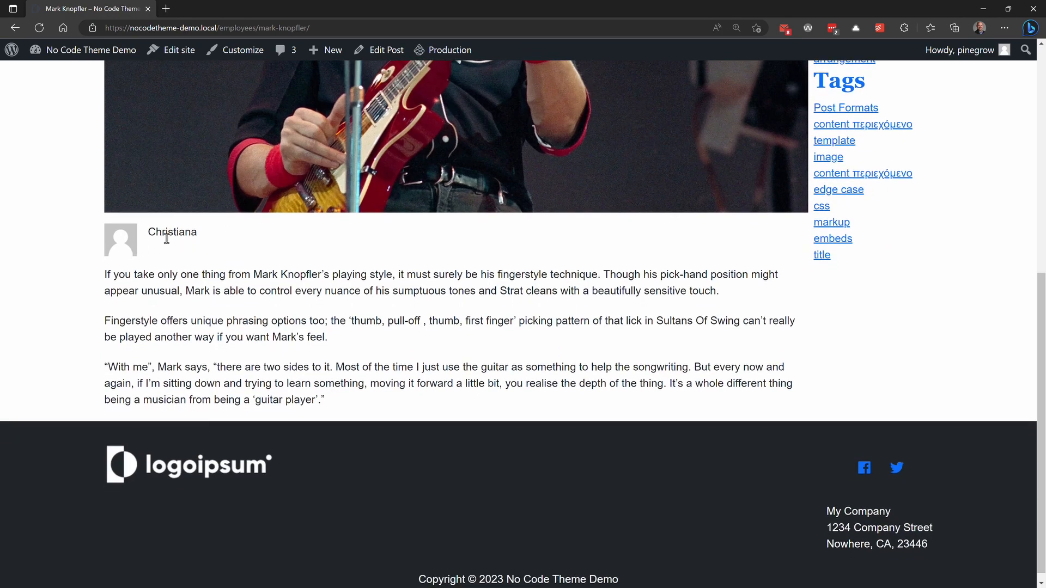
{"action": "scroll", "coordinate": [166, 238], "scroll_direction": "up", "scroll_amount": 10}
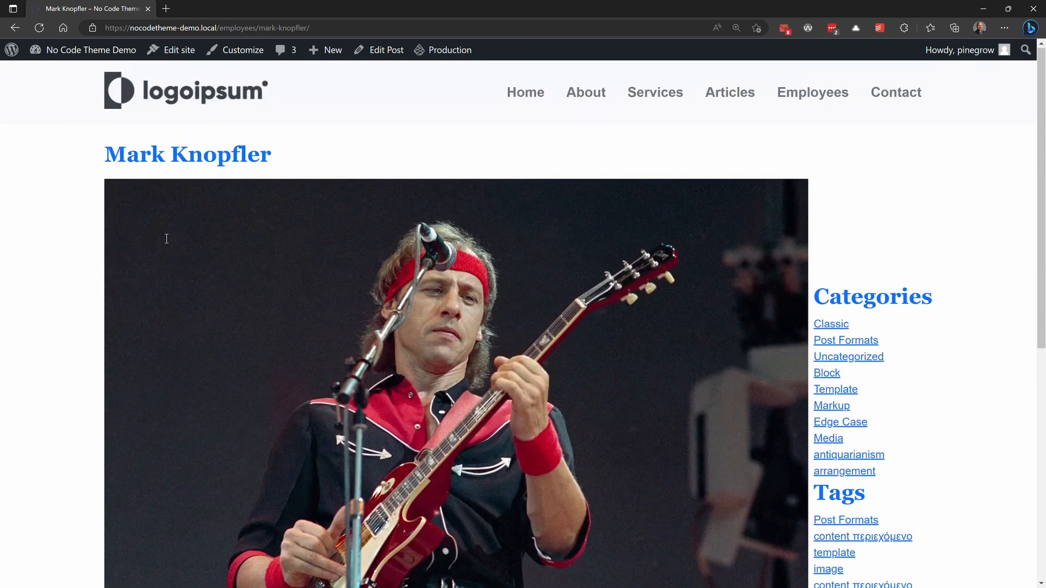
Step: Check the customization status in the site editor's full template list and preview the Single template
{"action": "left_click", "coordinate": [172, 54]}
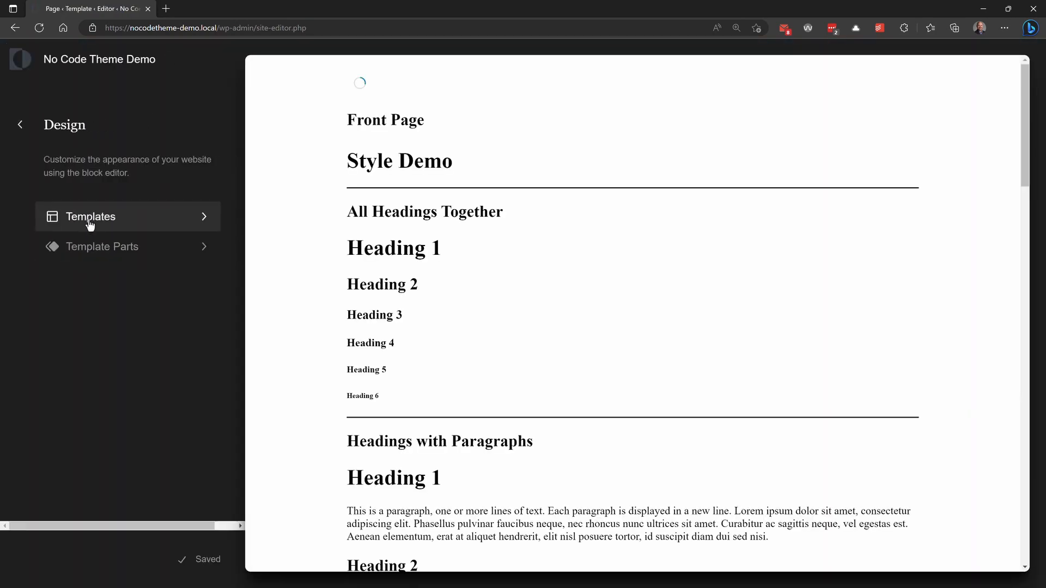
{"action": "left_click", "coordinate": [87, 222]}
{"action": "left_click", "coordinate": [88, 312]}
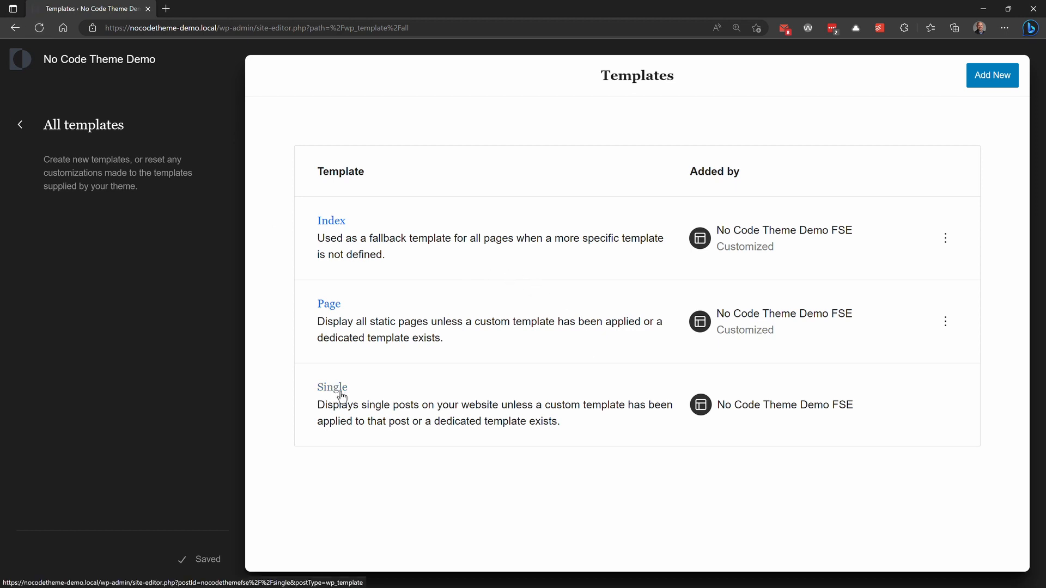
{"action": "left_click", "coordinate": [331, 389]}
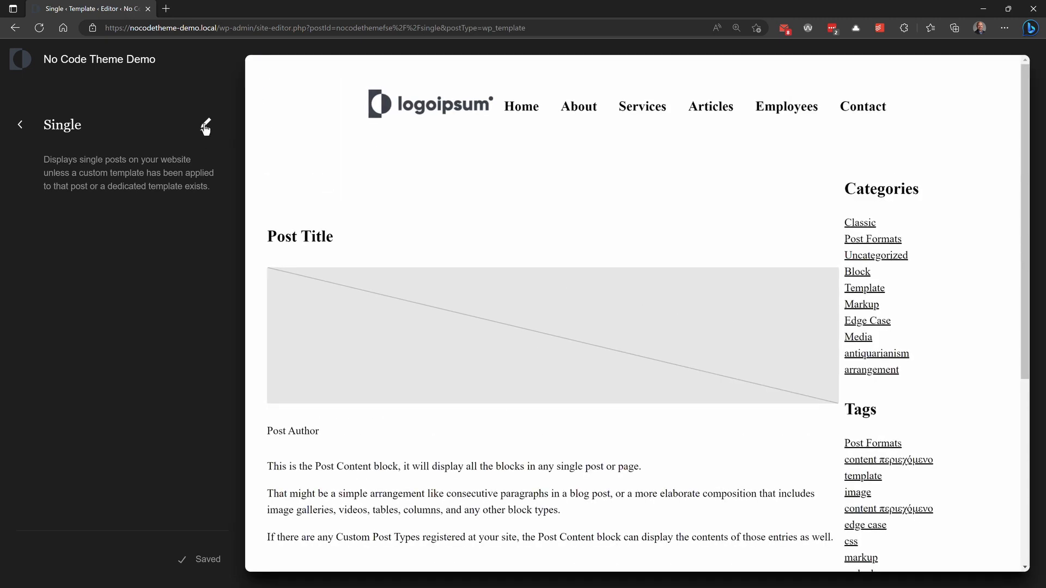
{"action": "left_click", "coordinate": [20, 126]}
{"action": "left_click", "coordinate": [22, 128]}
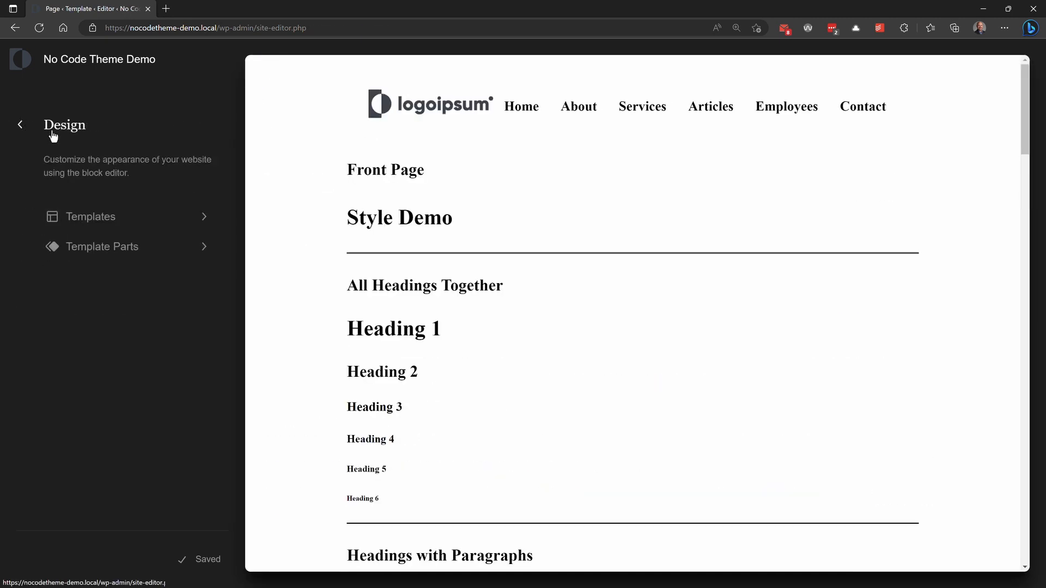
Step: Open the Page template for editing and select the Post Title block inside its Group
{"action": "left_click", "coordinate": [63, 223]}
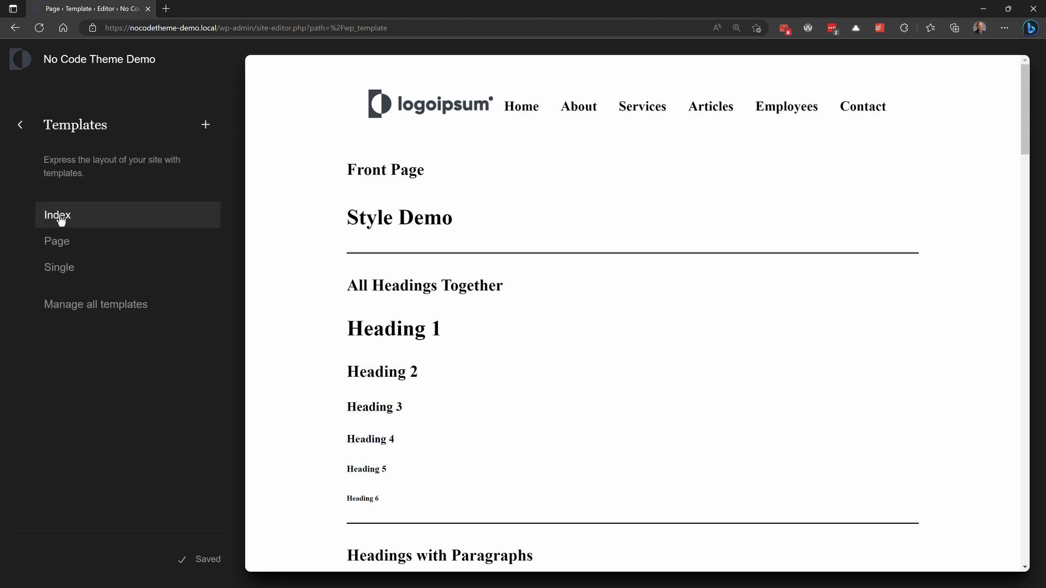
{"action": "left_click", "coordinate": [57, 243]}
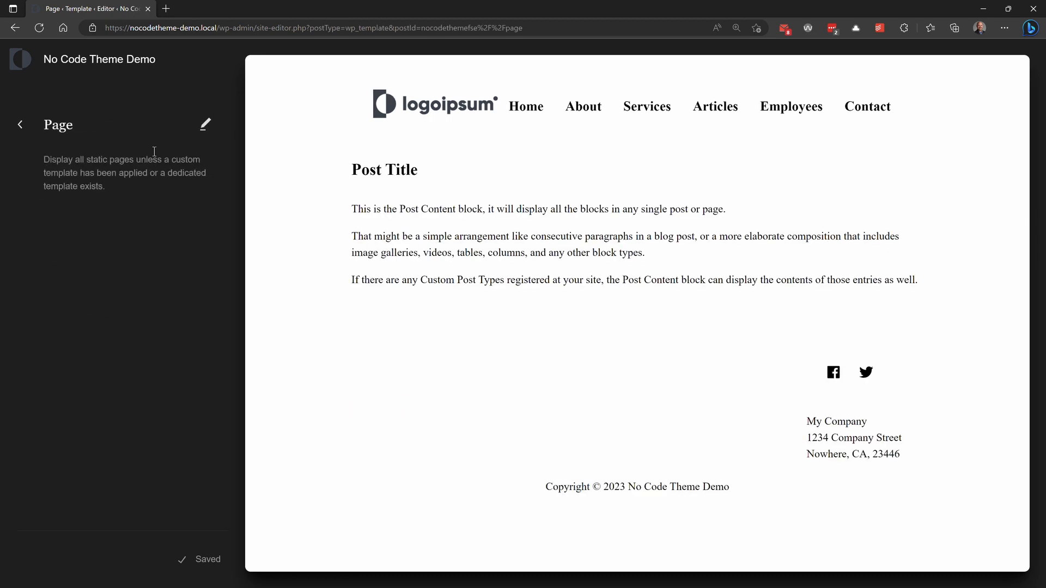
{"action": "left_click", "coordinate": [205, 124]}
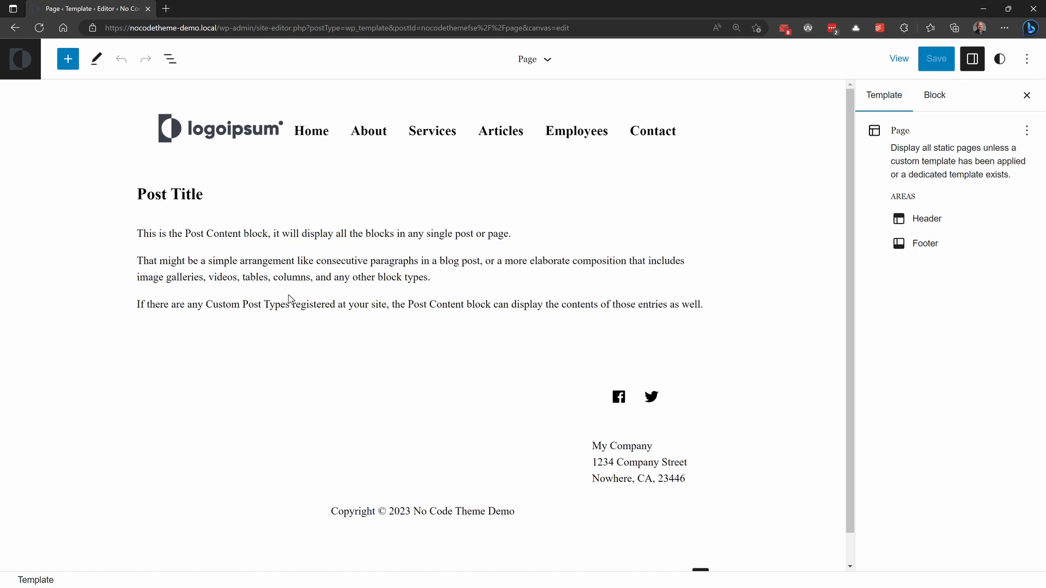
{"action": "left_click", "coordinate": [170, 59]}
{"action": "left_click", "coordinate": [16, 155]}
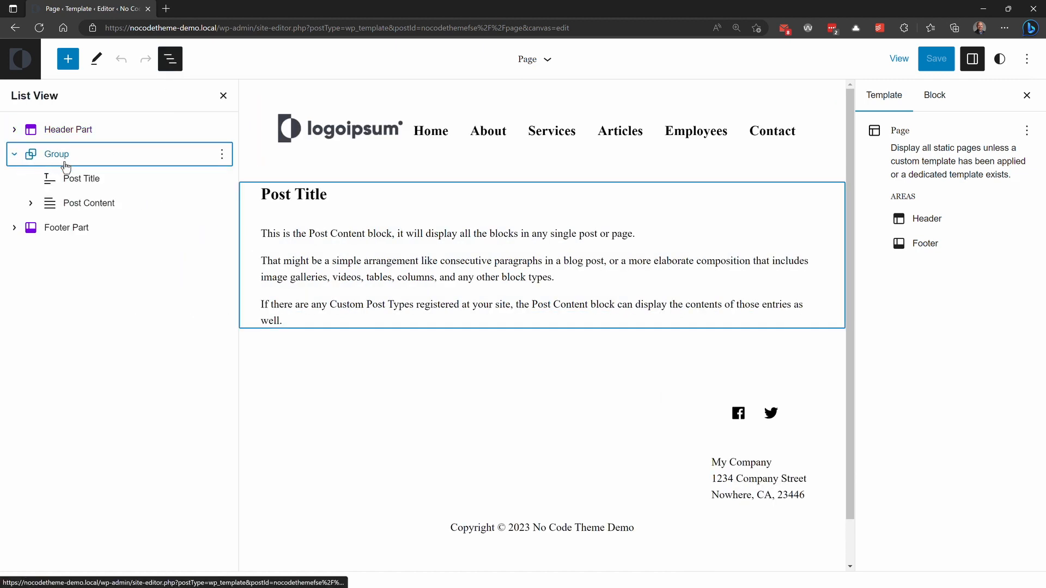
{"action": "left_click", "coordinate": [73, 179]}
Step: Insert a Quote block below the Post Title with the text "I did something stupid here" and save the template
{"action": "left_click", "coordinate": [68, 59]}
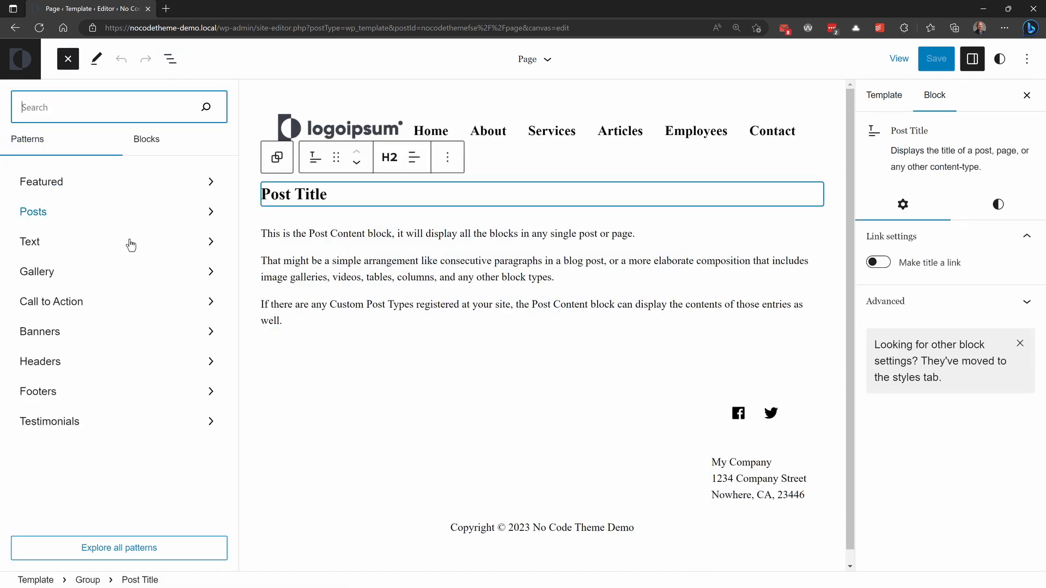
{"action": "left_click", "coordinate": [105, 142]}
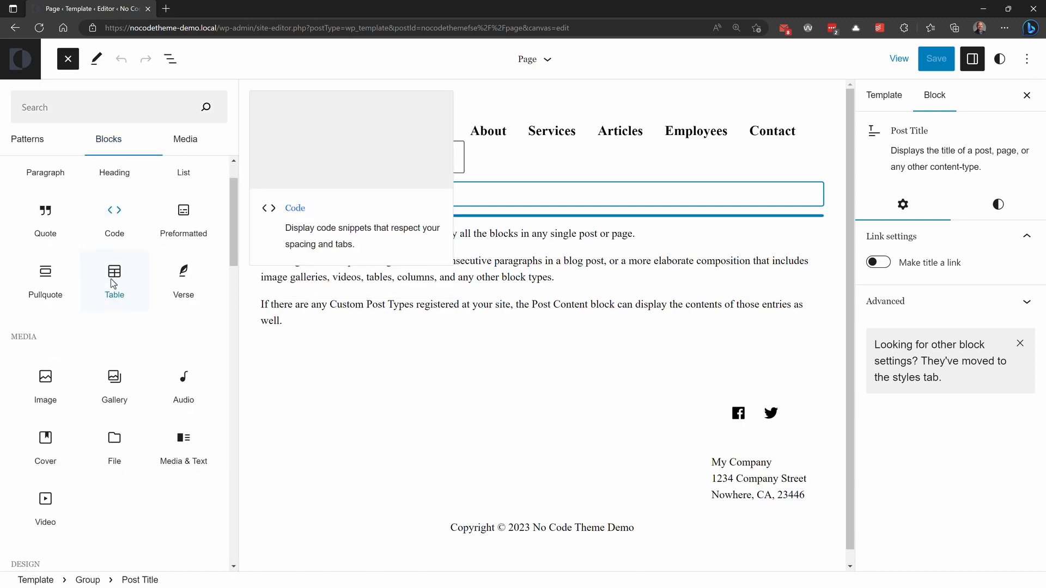
{"action": "left_click", "coordinate": [45, 276]}
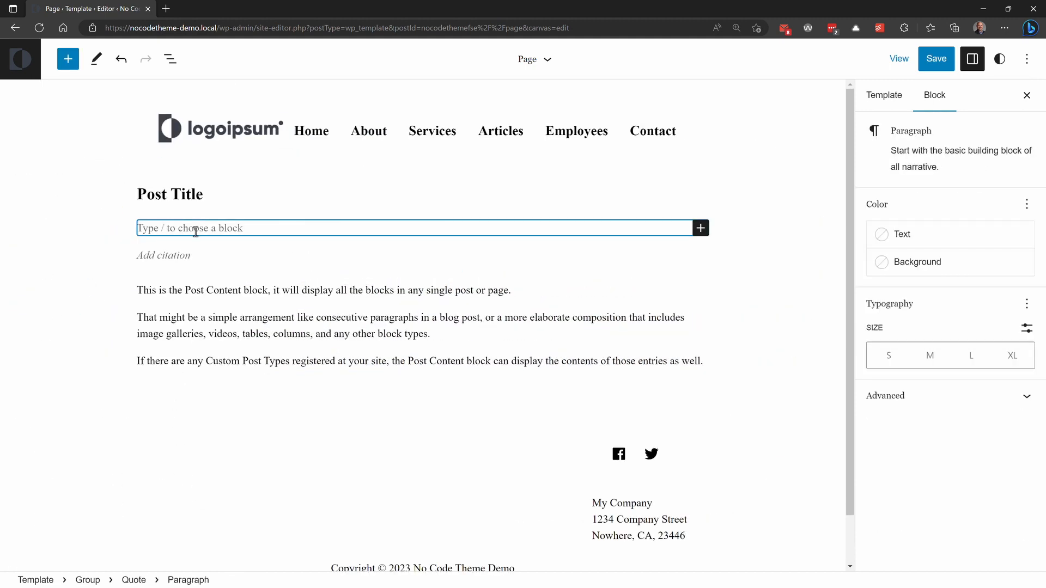
{"action": "type", "text": "I did something stupid here"}
{"action": "left_click", "coordinate": [133, 256]}
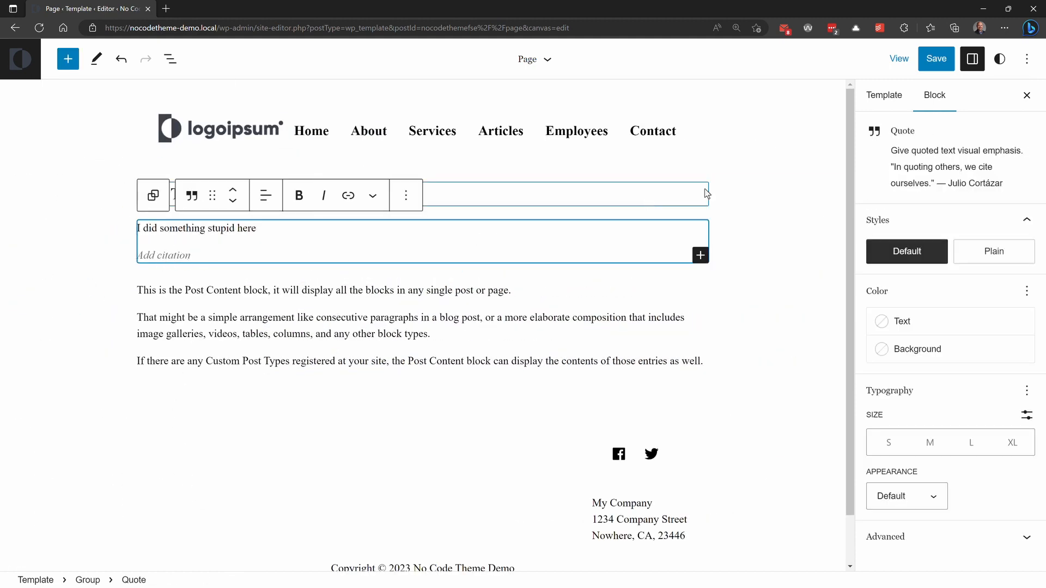
{"action": "left_click", "coordinate": [937, 64]}
{"action": "left_click", "coordinate": [919, 61]}
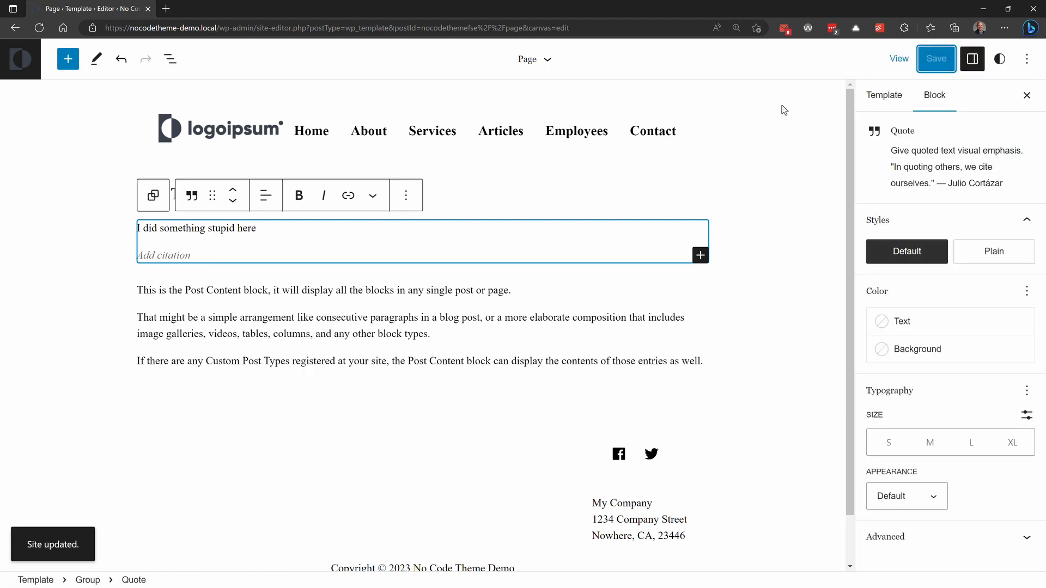
Step: View the site's front end and check the quote on the front page and the About page
{"action": "left_click", "coordinate": [899, 59]}
{"action": "left_click", "coordinate": [779, 180]}
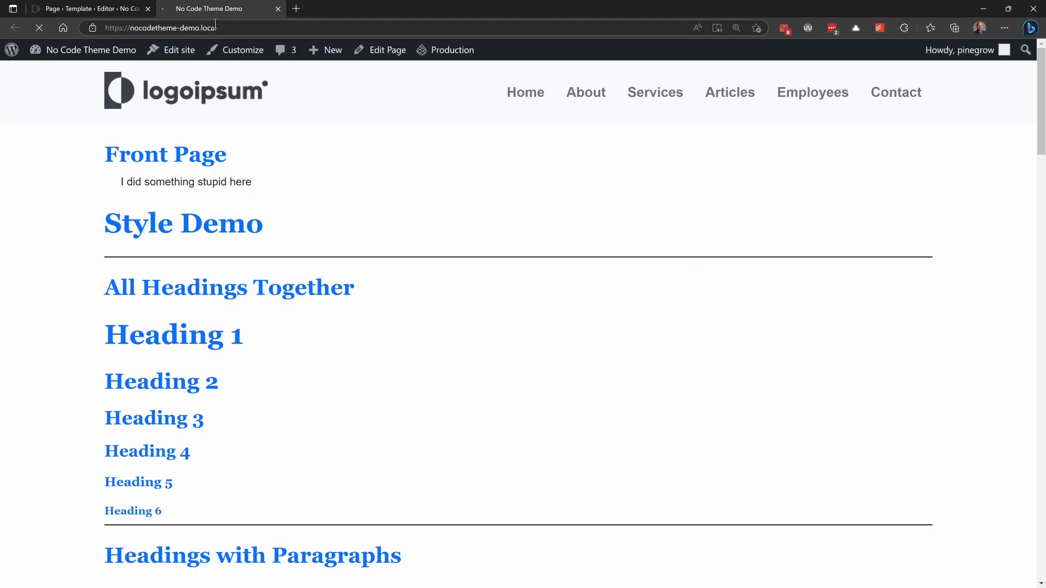
{"action": "left_click", "coordinate": [591, 97]}
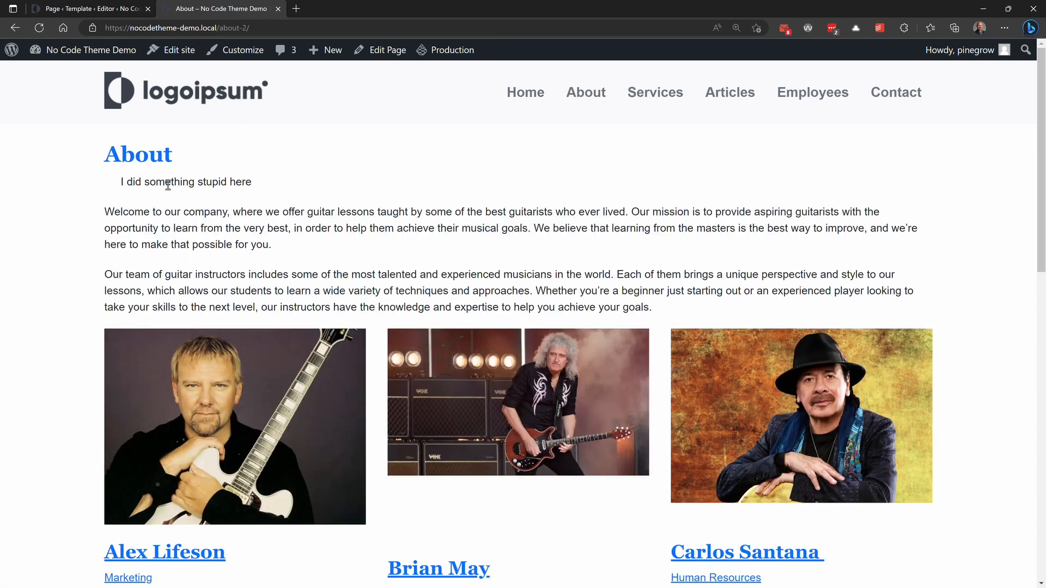
{"action": "left_click", "coordinate": [534, 93]}
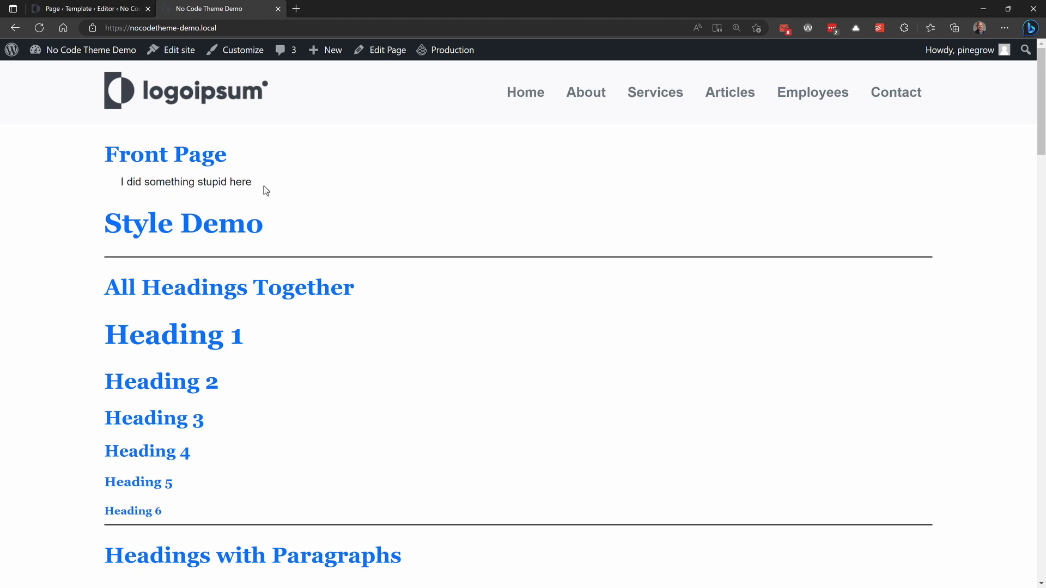
Step: Clear the customizations of the Page and Index templates in the site editor's full template list
{"action": "left_click", "coordinate": [175, 49]}
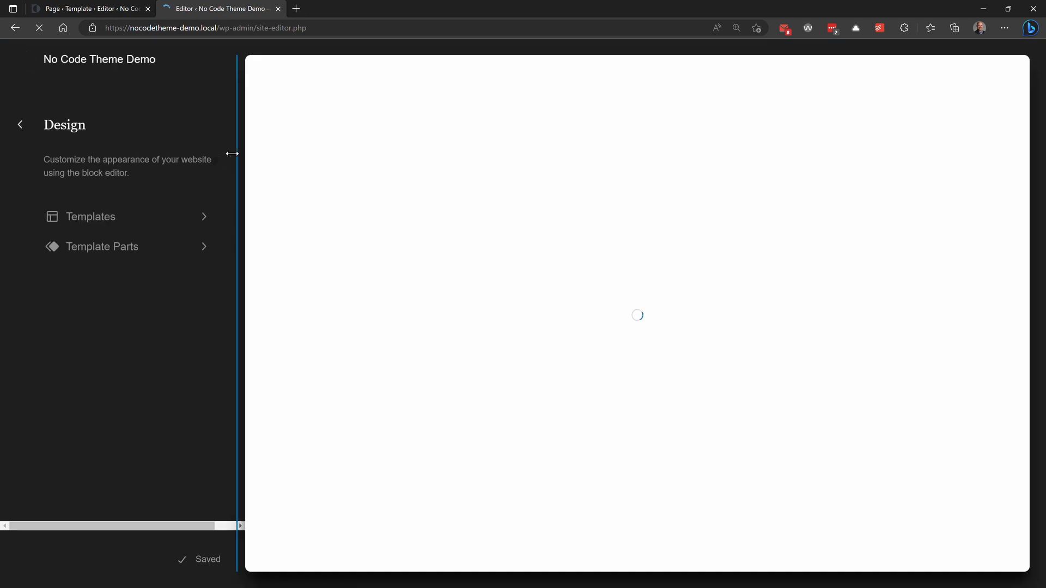
{"action": "left_click", "coordinate": [93, 217]}
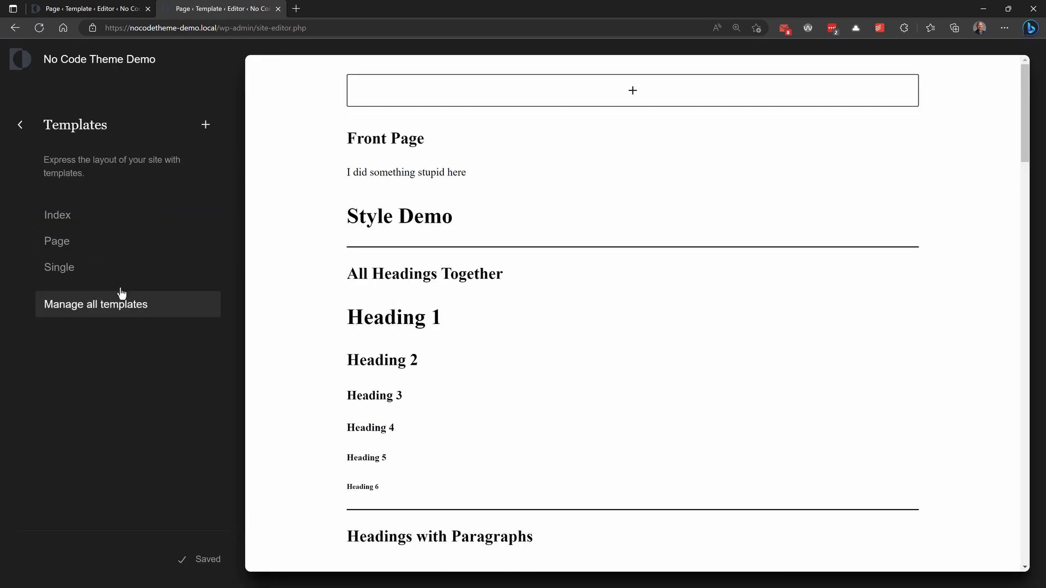
{"action": "left_click", "coordinate": [82, 306]}
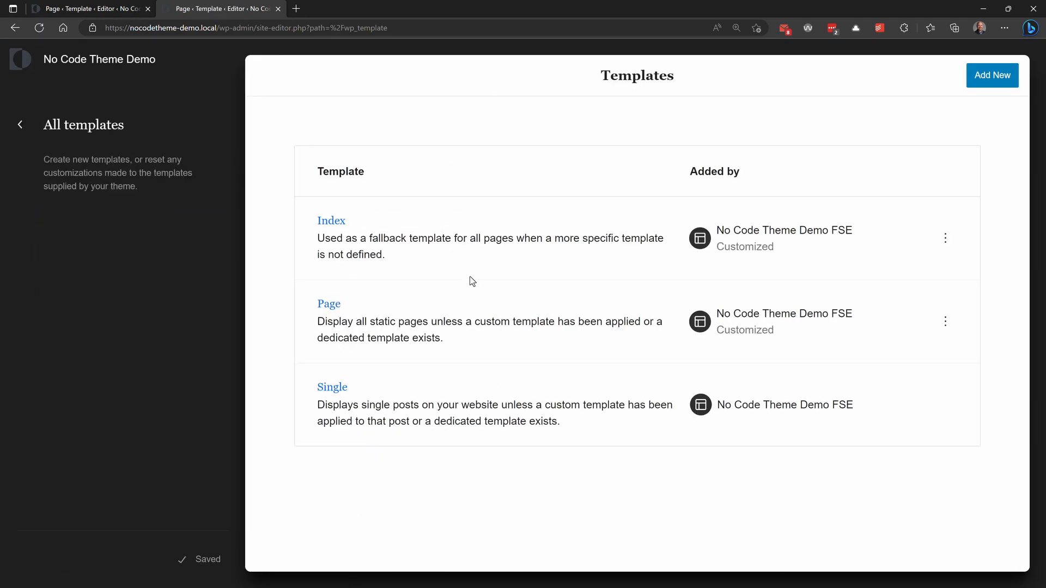
{"action": "left_click", "coordinate": [945, 325]}
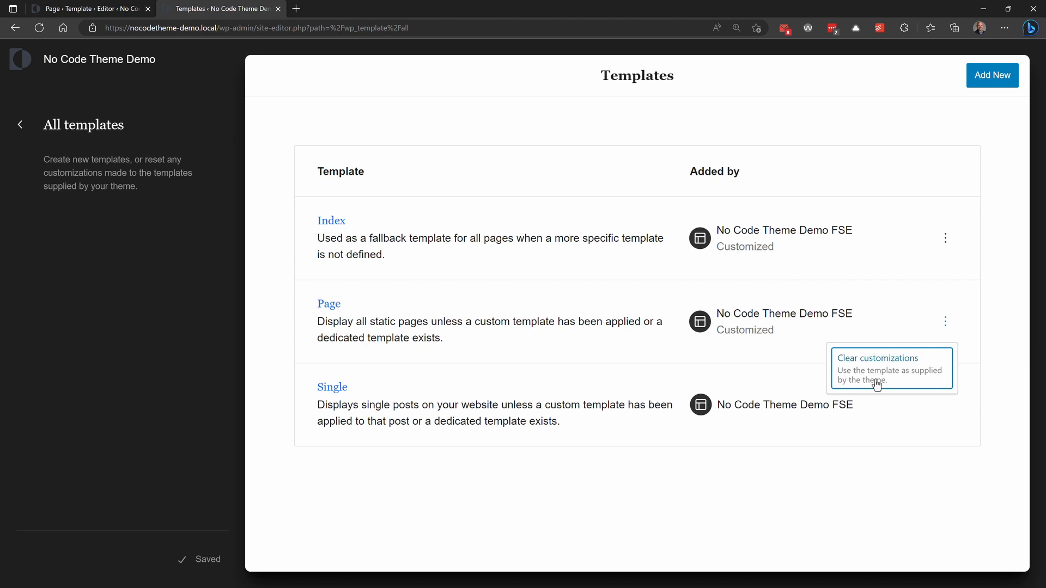
{"action": "left_click", "coordinate": [872, 363]}
{"action": "left_click", "coordinate": [944, 238]}
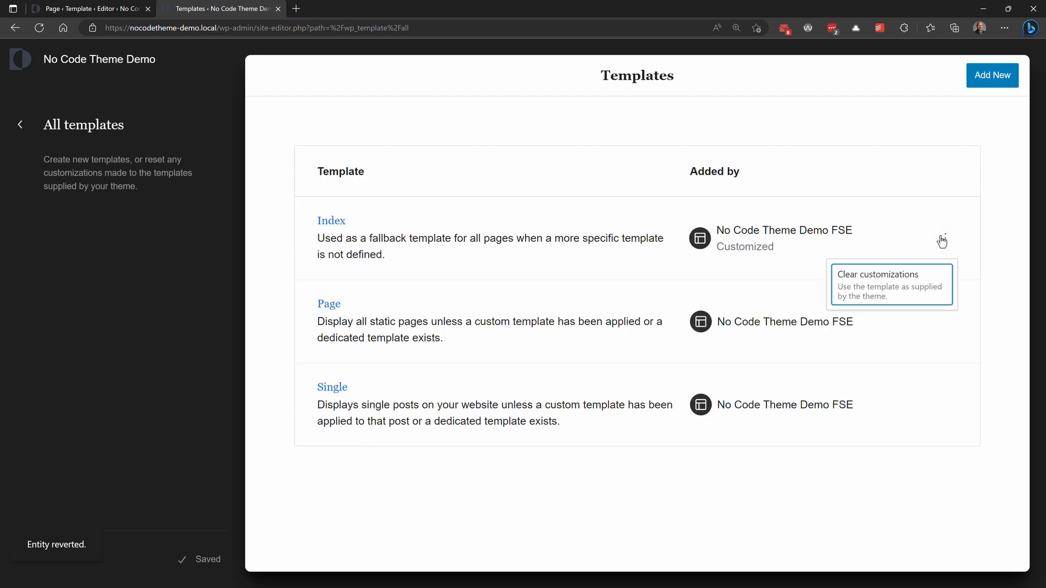
{"action": "left_click", "coordinate": [906, 284]}
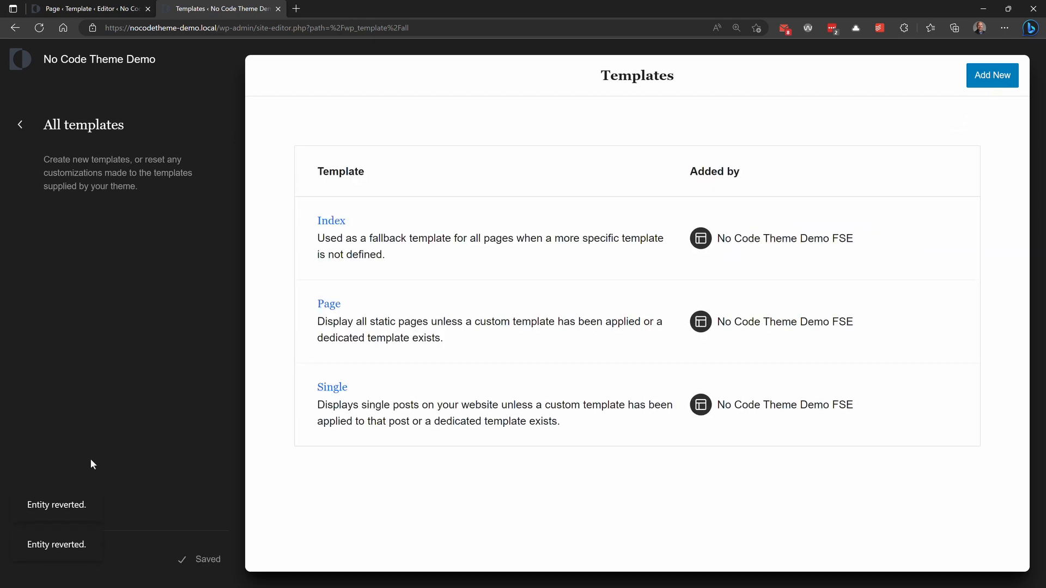
Step: Load the site's front page at nocodetheme-demo.local to check it with the theme-supplied templates
{"action": "left_click_drag", "start_coordinate": [220, 28], "coordinate": [459, 17]}
{"action": "key", "text": "BackSpace"}
{"action": "key", "text": "Return"}
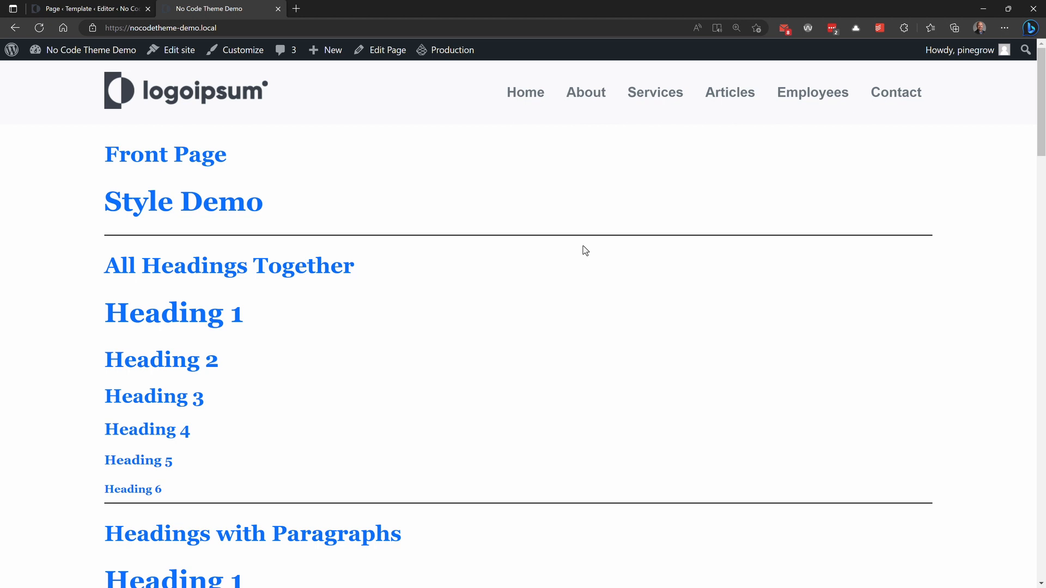
Step: Open fullsiteediting.com in a new browser tab and skim its home page on site editing and block themes
{"action": "left_click", "coordinate": [296, 8]}
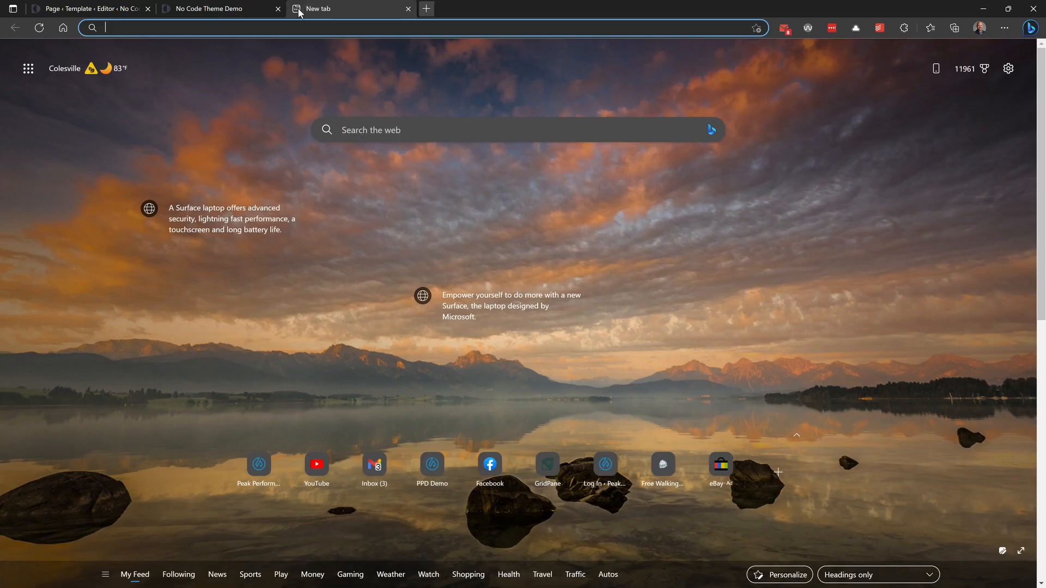
{"action": "type", "text": "full"}
{"action": "key", "text": "Return"}
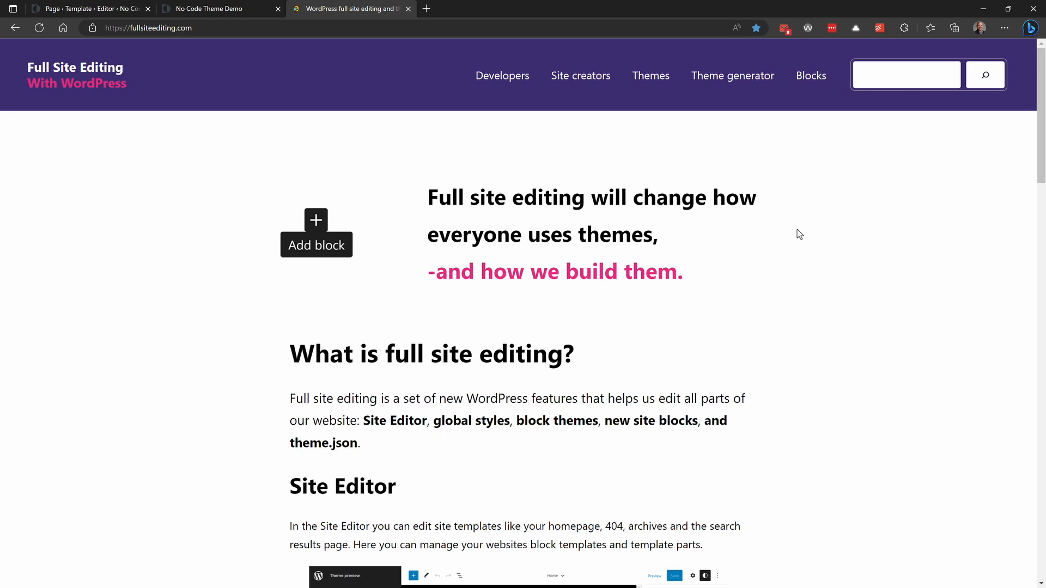
{"action": "scroll", "coordinate": [799, 234], "scroll_direction": "down", "scroll_amount": 10}
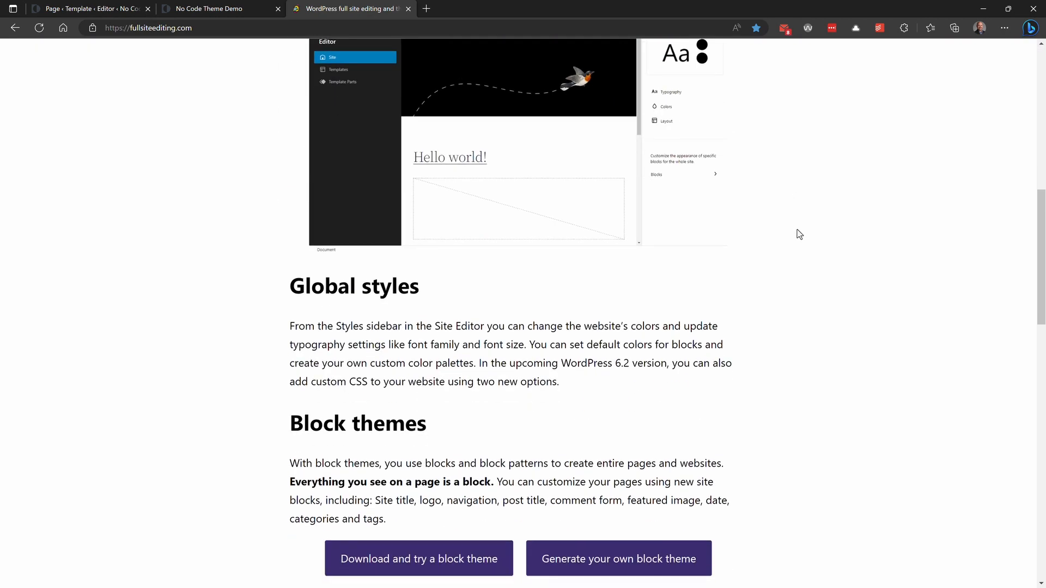
{"action": "scroll", "coordinate": [799, 234], "scroll_direction": "up", "scroll_amount": 10}
{"action": "scroll", "coordinate": [799, 234], "scroll_direction": "down", "scroll_amount": 1}
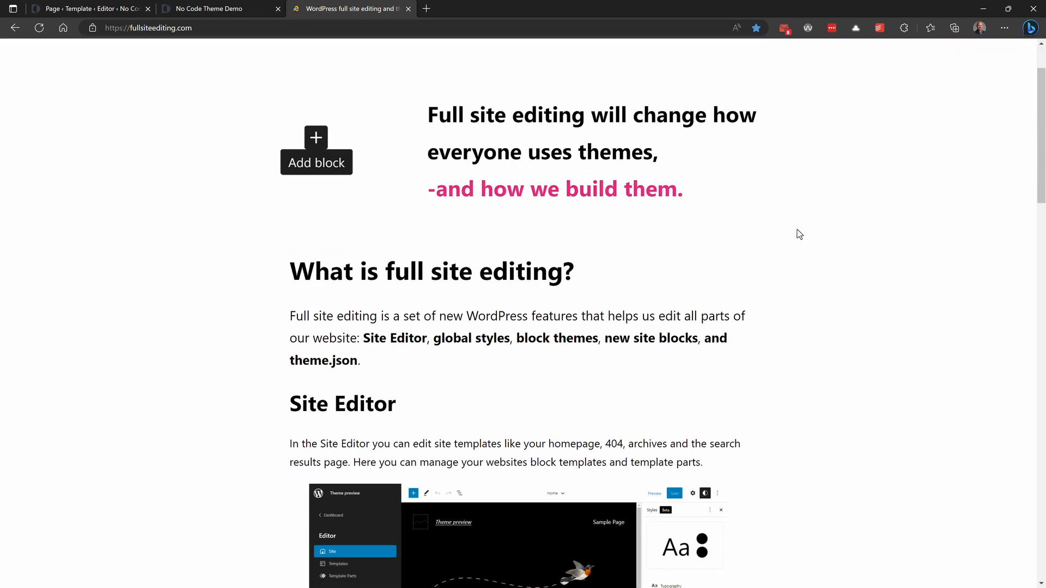
{"action": "scroll", "coordinate": [798, 234], "scroll_direction": "up", "scroll_amount": 1}
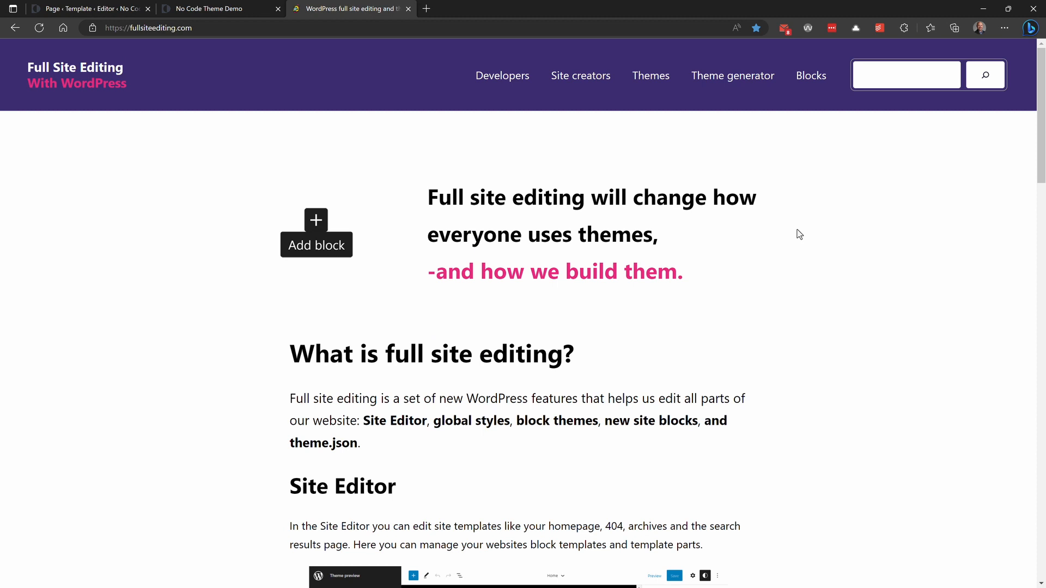